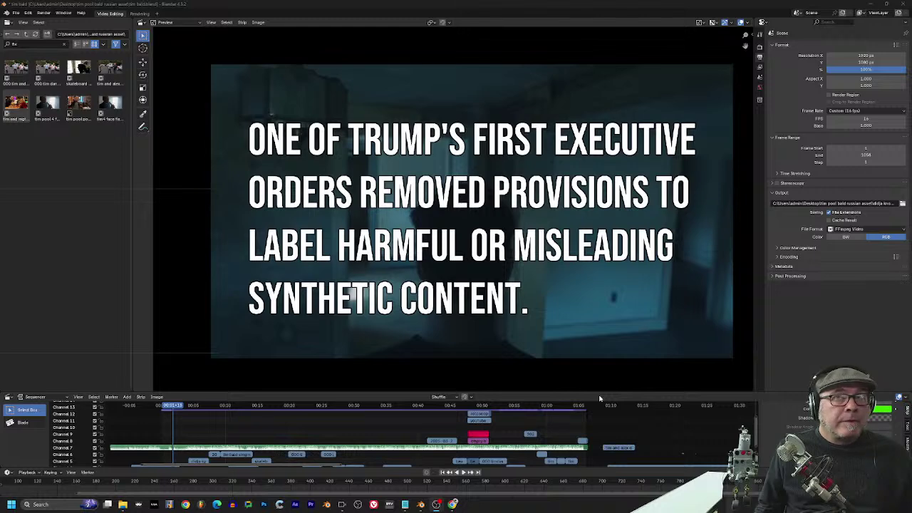
Step: Enlarge the sequencer and move the "THIS VIDEO ILLUSTRATES THE DIFFERENCE..." text strip's caption to the top edge of the frame
{"action": "left_click_drag", "start_coordinate": [599, 392], "coordinate": [602, 343]}
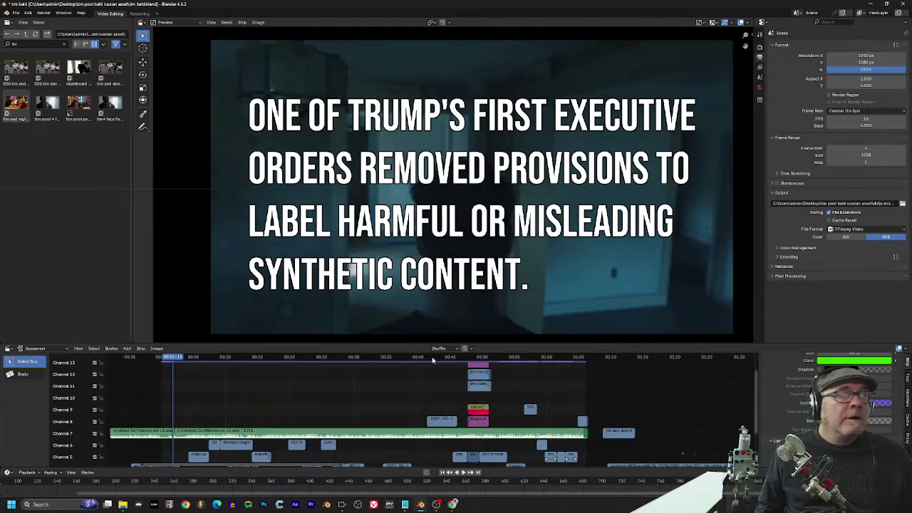
{"action": "key", "text": "space"}
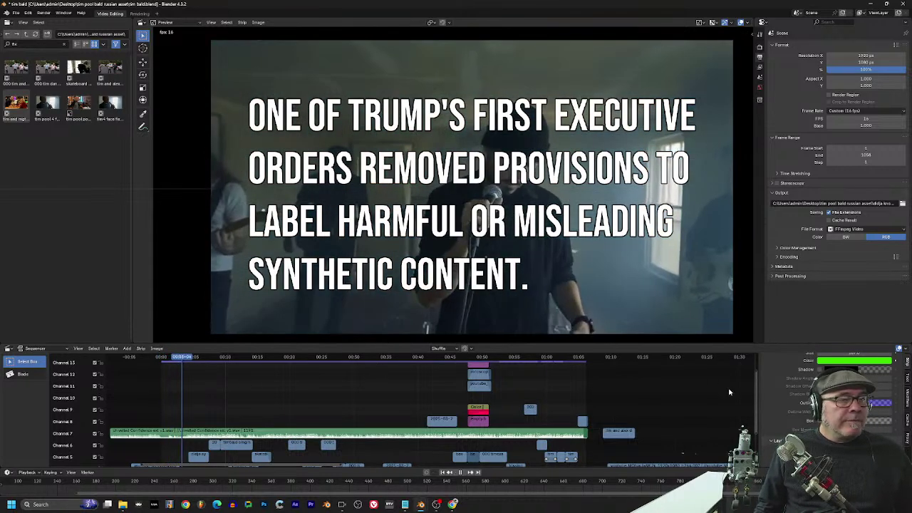
{"action": "left_click_drag", "start_coordinate": [757, 384], "coordinate": [757, 369]}
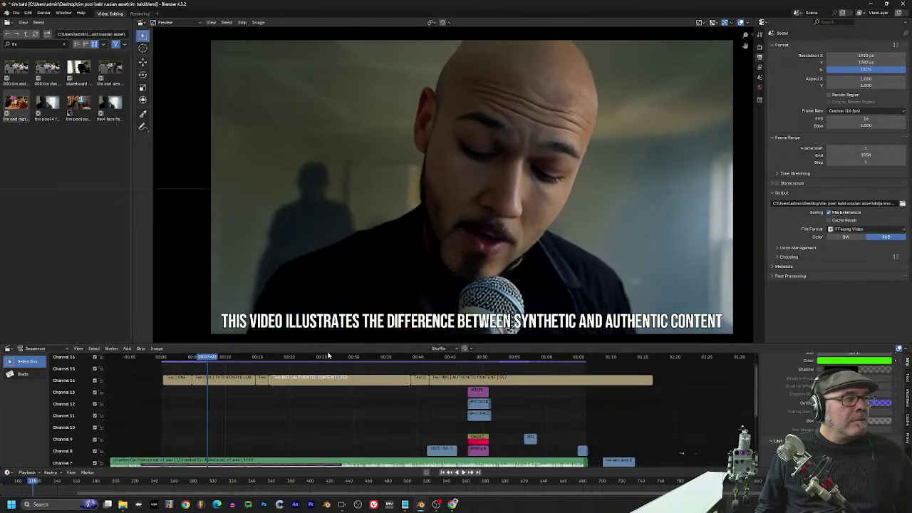
{"action": "left_click", "coordinate": [239, 380]}
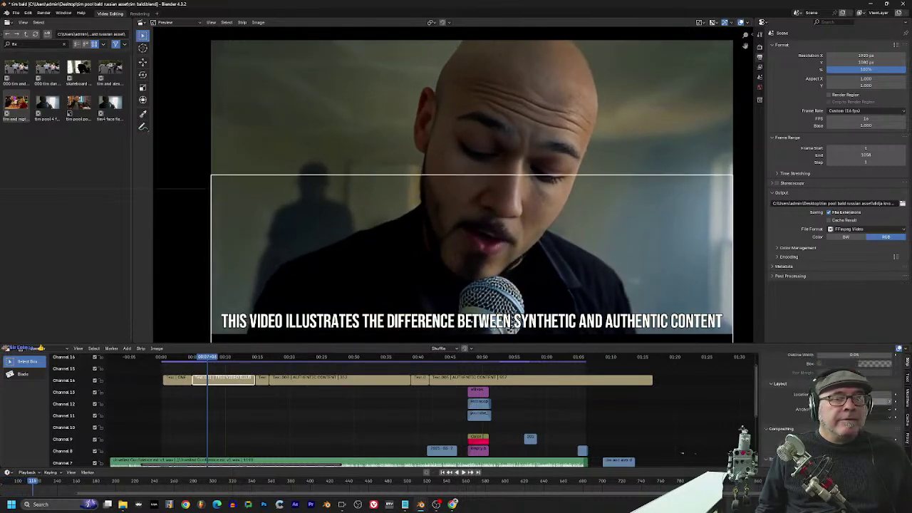
{"action": "left_click_drag", "start_coordinate": [858, 414], "coordinate": [897, 414]}
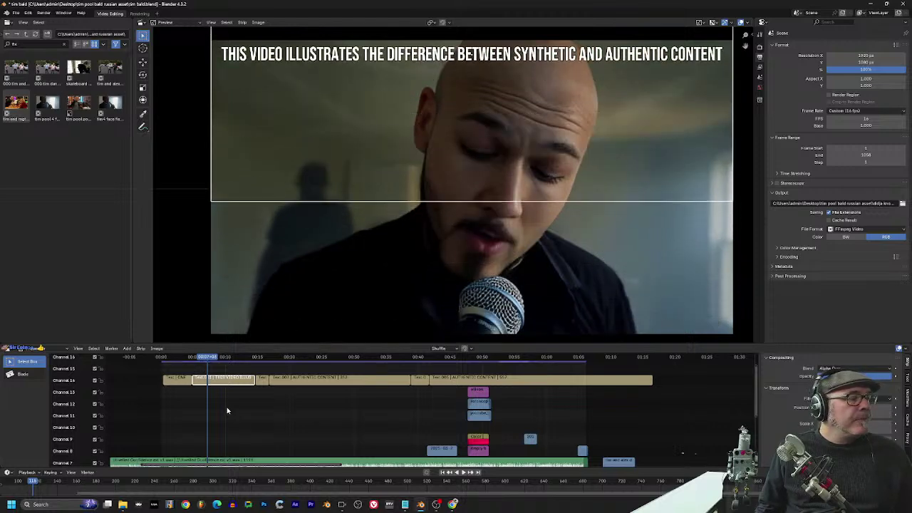
Step: Add a text strip at the playhead on Channel 15 and set its text to "Did you know I had no hair."
{"action": "left_click", "coordinate": [112, 348]}
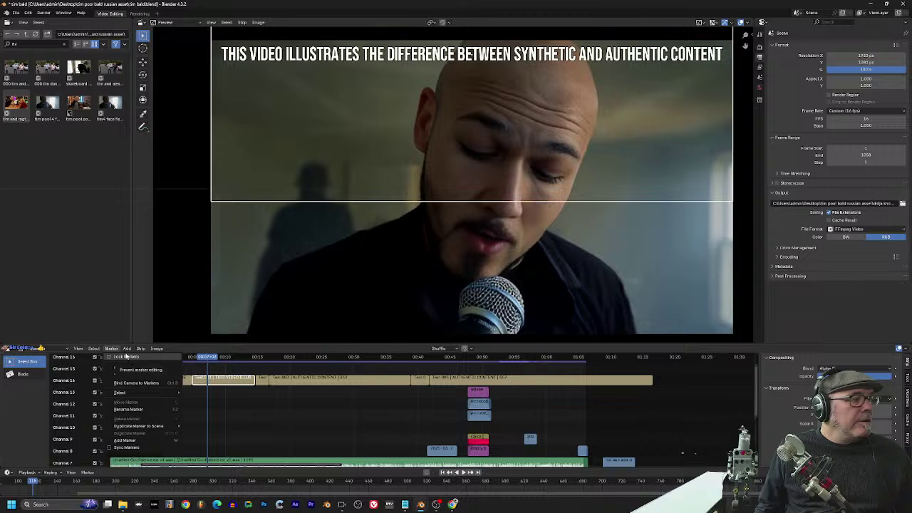
{"action": "left_click", "coordinate": [127, 349]}
{"action": "left_click", "coordinate": [140, 421]}
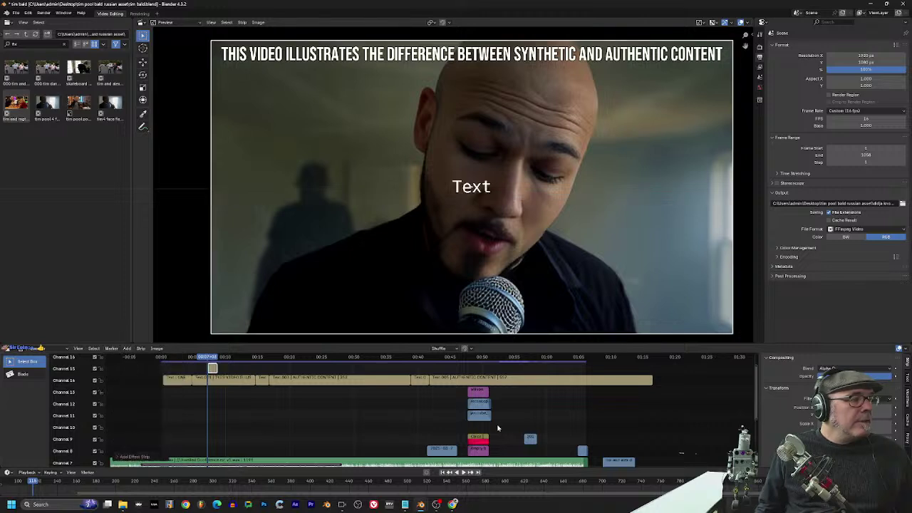
{"action": "scroll", "coordinate": [827, 410], "scroll_direction": "up", "scroll_amount": 3}
{"action": "scroll", "coordinate": [788, 397], "scroll_direction": "up", "scroll_amount": 4}
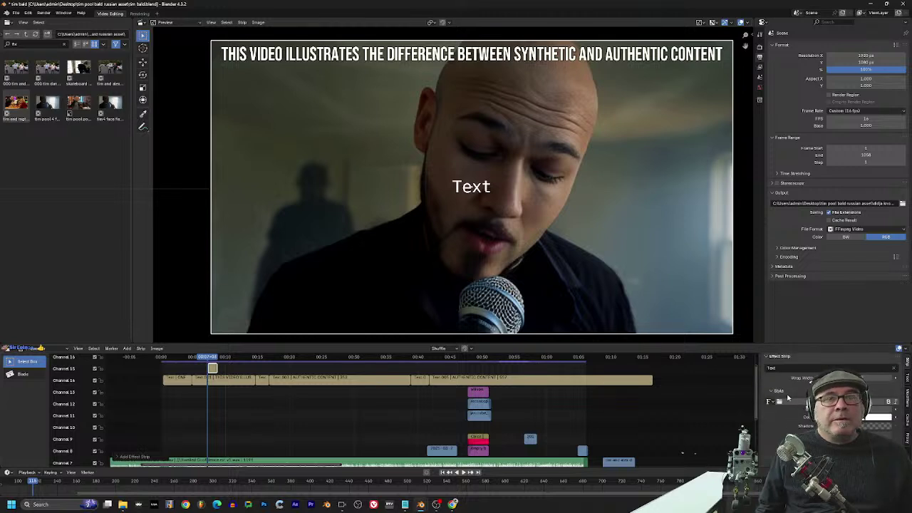
{"action": "scroll", "coordinate": [788, 397], "scroll_direction": "up", "scroll_amount": 1}
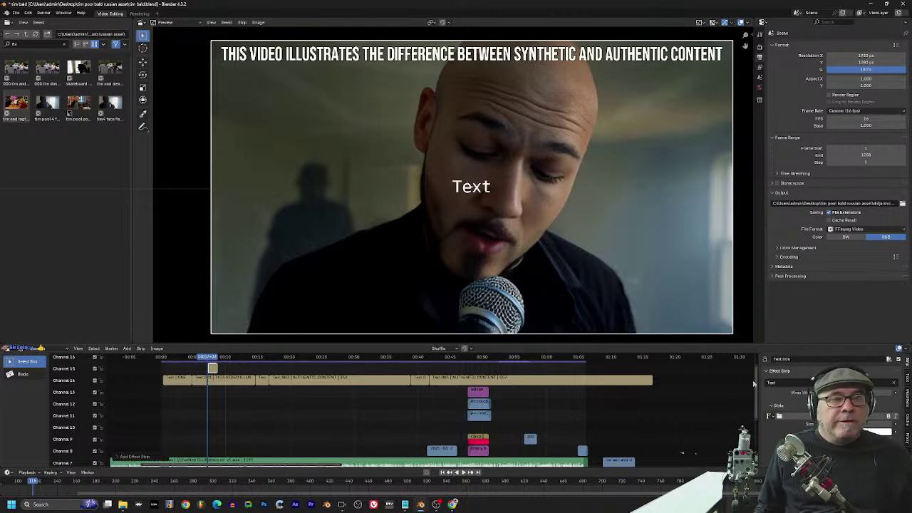
{"action": "left_click", "coordinate": [796, 384]}
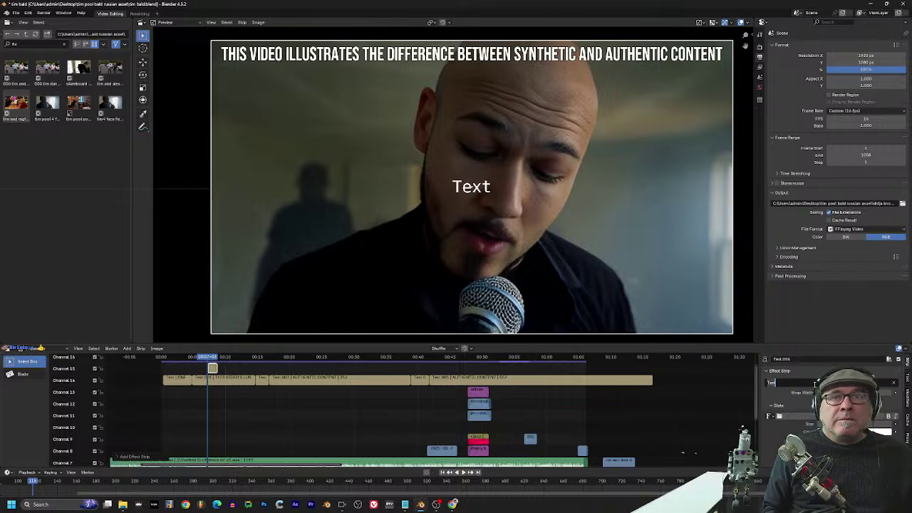
{"action": "key", "text": "BackSpace"}
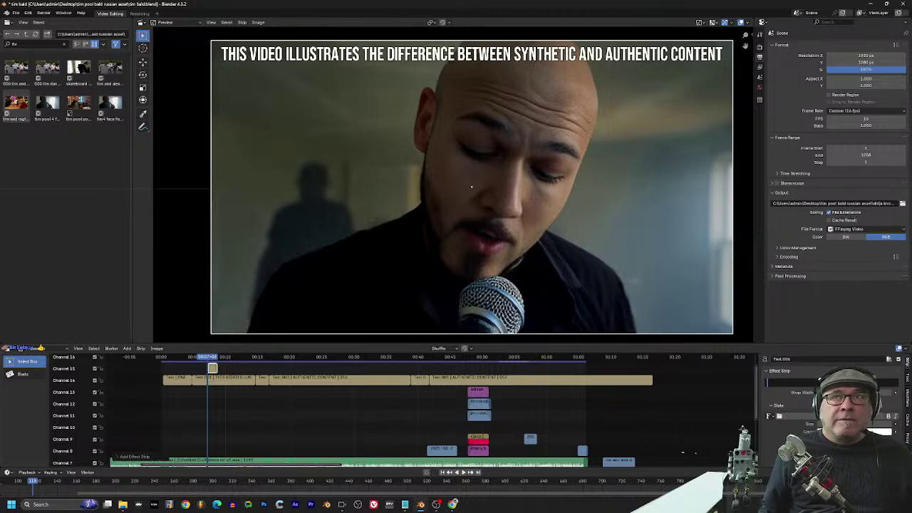
{"action": "type", "text": "Did you know I had no hair."}
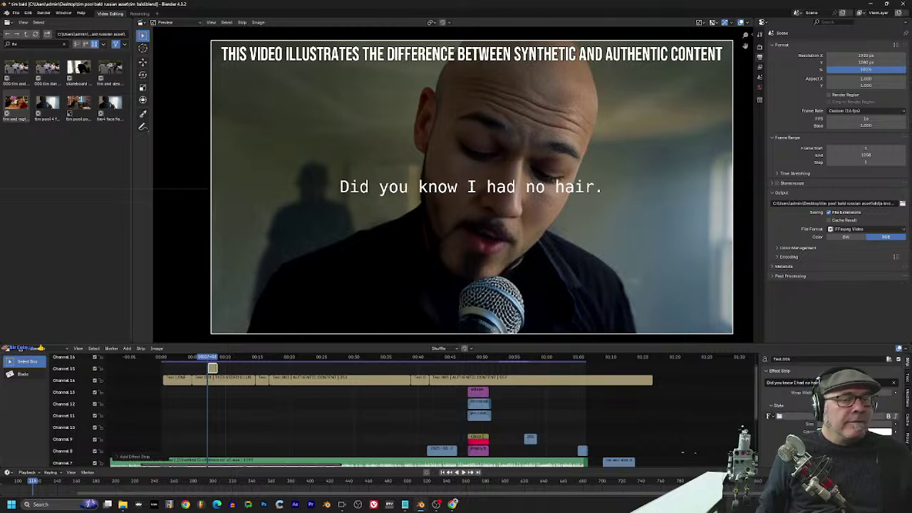
Step: Move the "Did you know I had no hair." caption down to the bottom of the frame
{"action": "scroll", "coordinate": [793, 428], "scroll_direction": "down", "scroll_amount": 2}
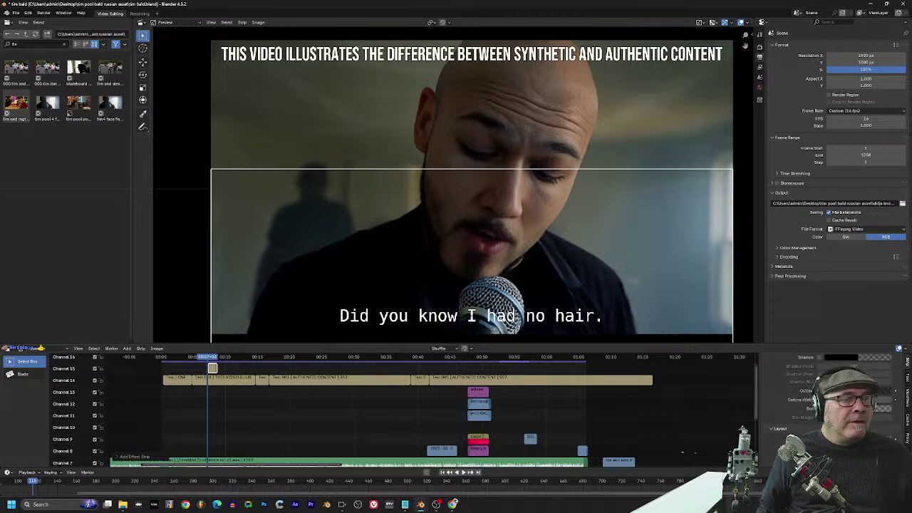
{"action": "scroll", "coordinate": [708, 405], "scroll_direction": "up", "scroll_amount": 1}
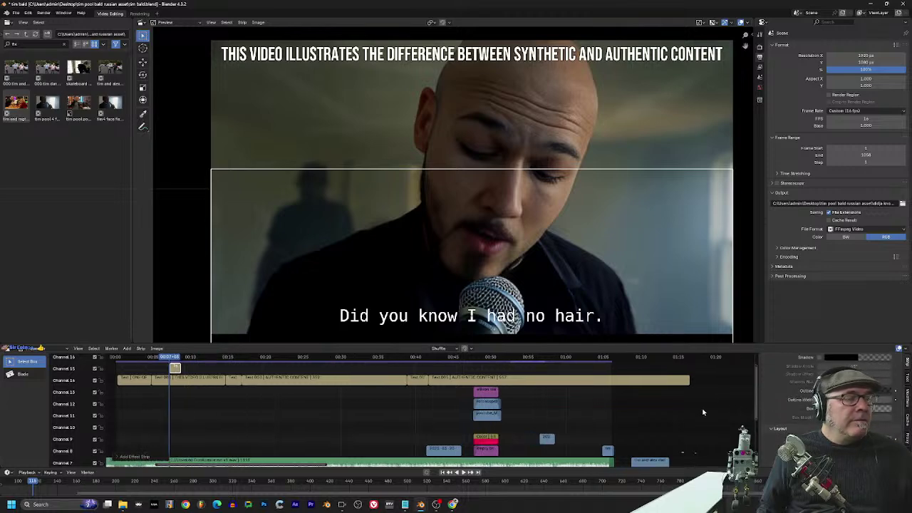
{"action": "scroll", "coordinate": [303, 398], "scroll_direction": "down", "scroll_amount": 1}
Step: Retime the lyric strip to start with the "THIS VIDEO ILLUSTRATES" strip and end at about 00:07+14, checking against playback
{"action": "key", "text": "space"}
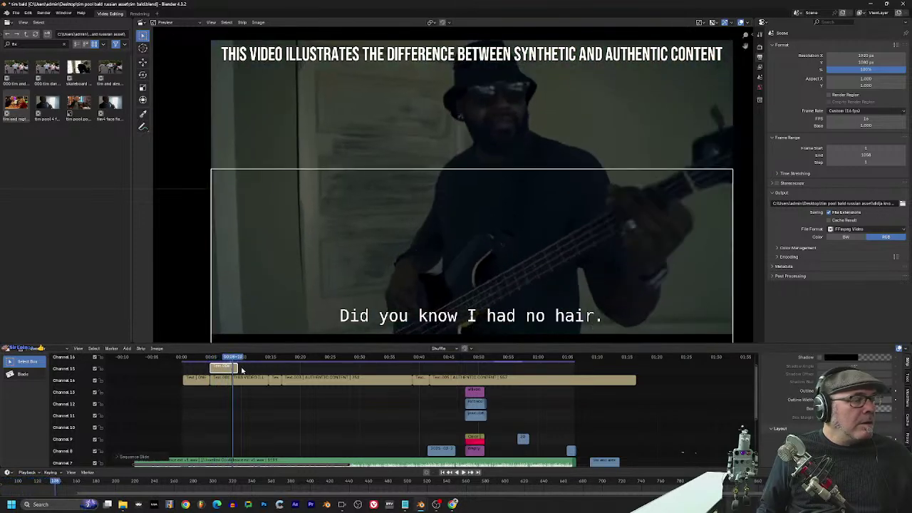
{"action": "left_click", "coordinate": [218, 357]}
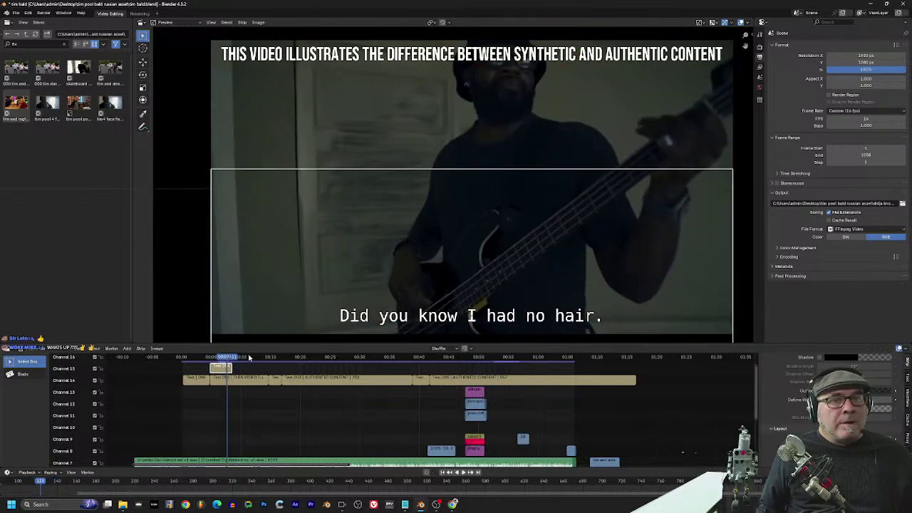
{"action": "left_click_drag", "start_coordinate": [229, 367], "coordinate": [219, 351]}
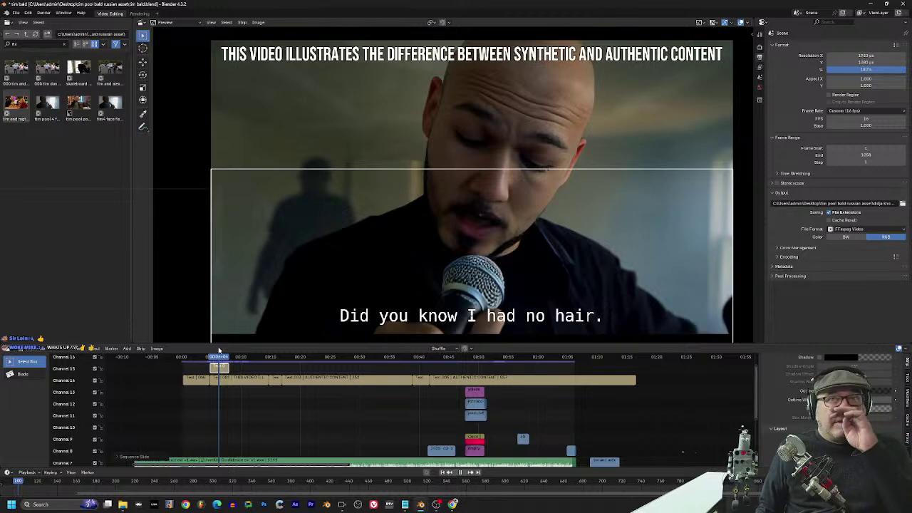
{"action": "left_click_drag", "start_coordinate": [219, 351], "coordinate": [233, 361]}
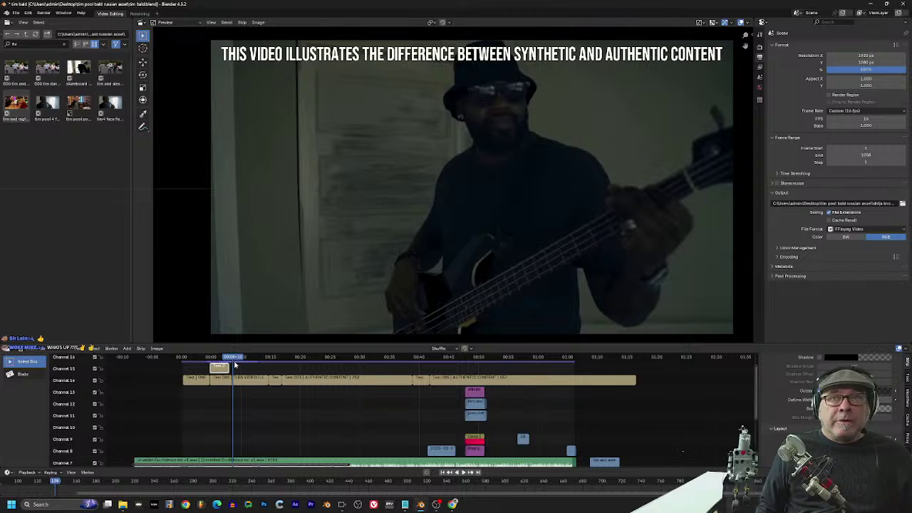
{"action": "left_click_drag", "start_coordinate": [232, 360], "coordinate": [228, 359]}
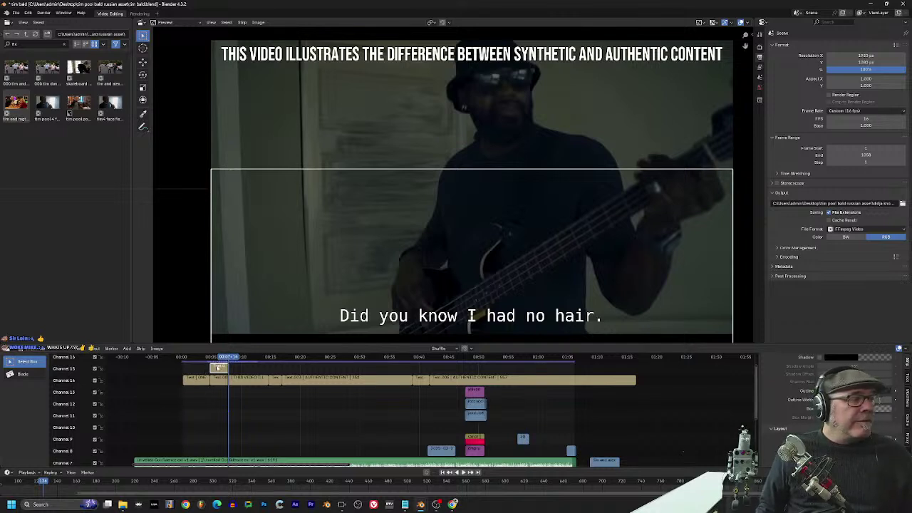
Step: Duplicate the lyric strip, place the copy directly after the original on Channel 15, and check the timing in playback
{"action": "key", "text": "shift+d"}
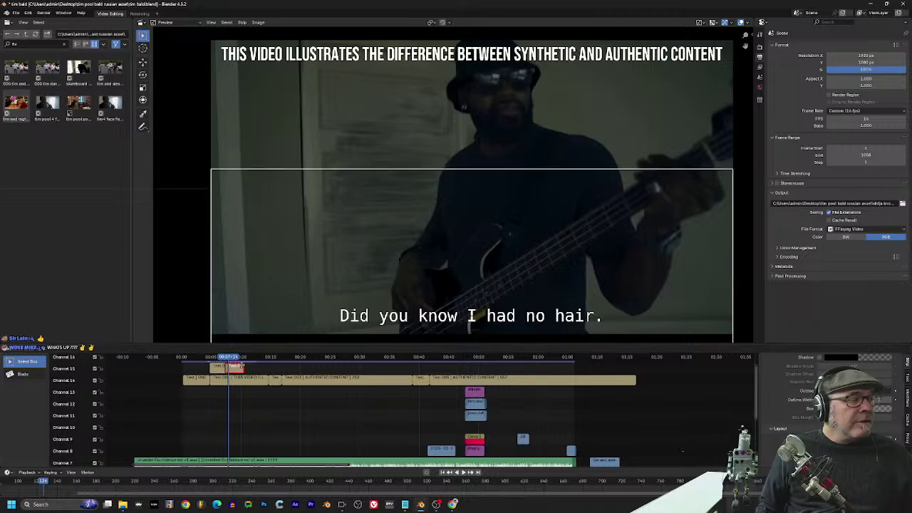
{"action": "left_click", "coordinate": [240, 367]}
{"action": "left_click", "coordinate": [217, 358]}
{"action": "key", "text": "space"}
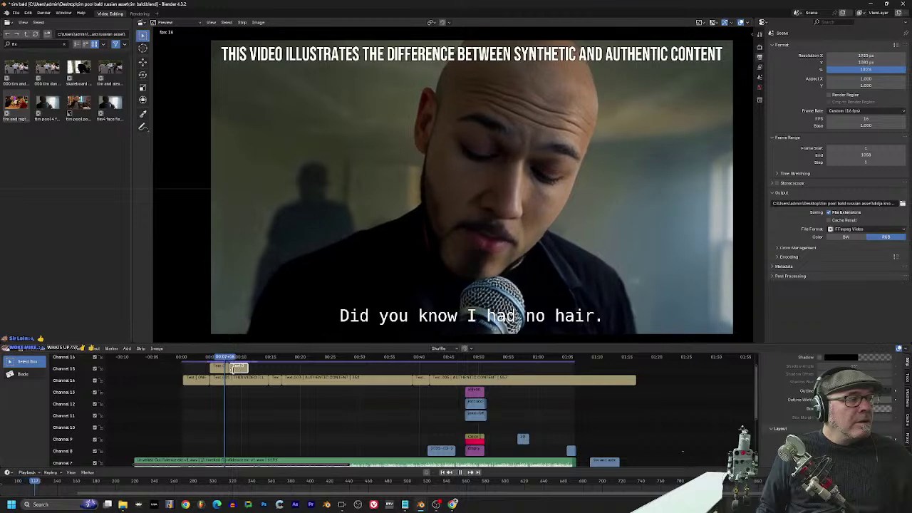
{"action": "key", "text": "space"}
{"action": "left_click", "coordinate": [227, 368]}
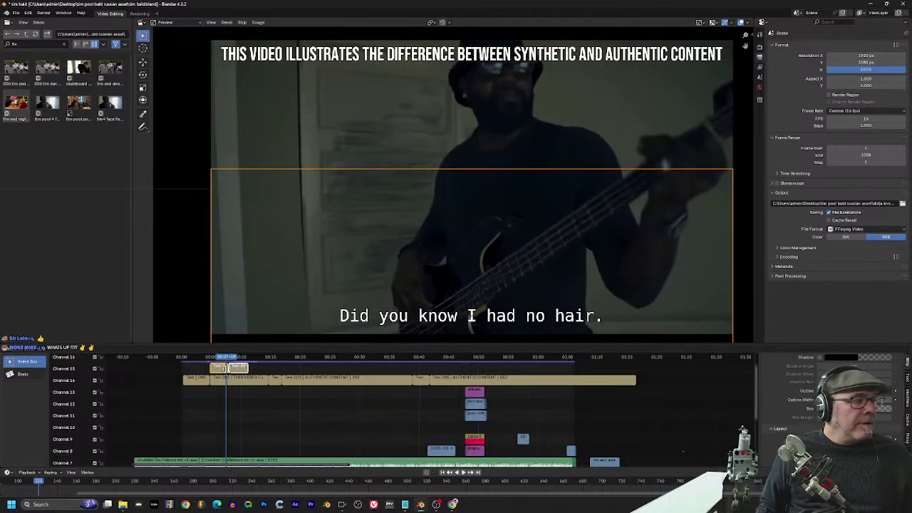
{"action": "left_click", "coordinate": [239, 367]}
{"action": "key", "text": "space"}
{"action": "left_click", "coordinate": [235, 358]}
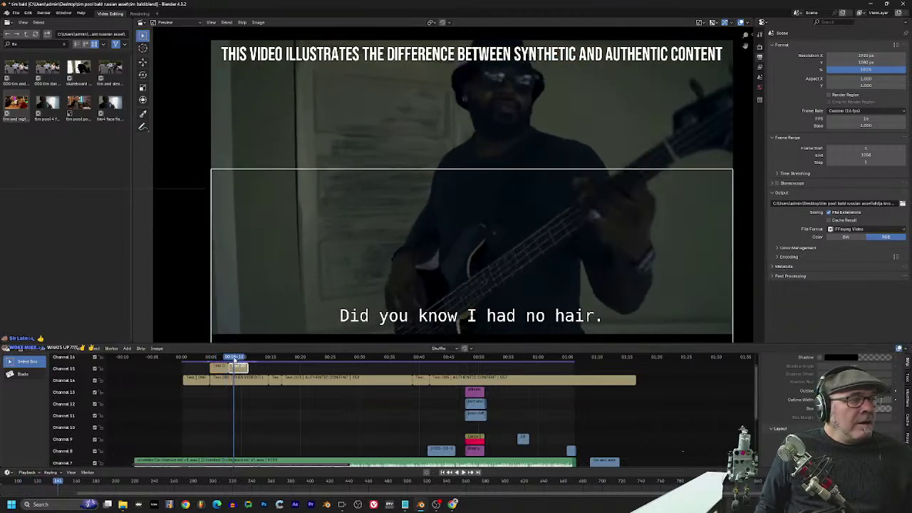
Step: Set the duplicated strip's text to "That's why I wore a beanie there." and lengthen the strip to about 00:14
{"action": "scroll", "coordinate": [826, 406], "scroll_direction": "up", "scroll_amount": 5}
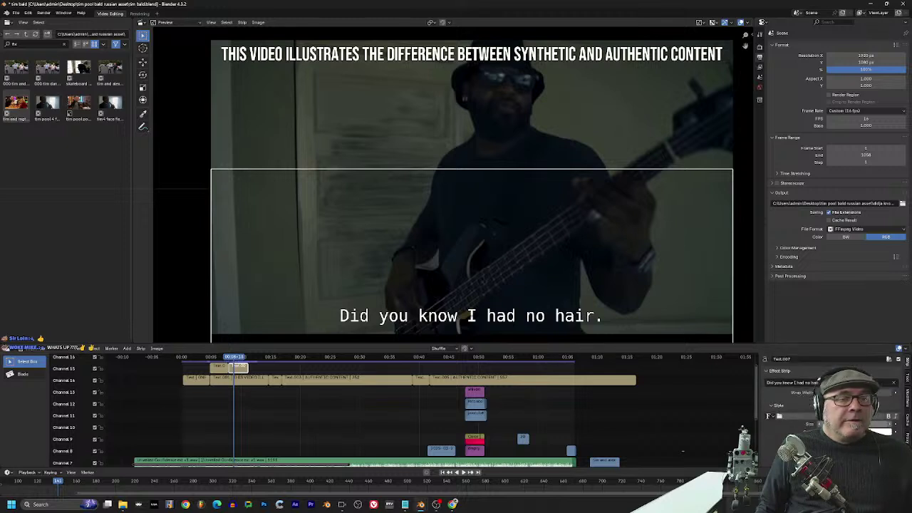
{"action": "left_click", "coordinate": [787, 382]}
{"action": "type", "text": "That's why I"}
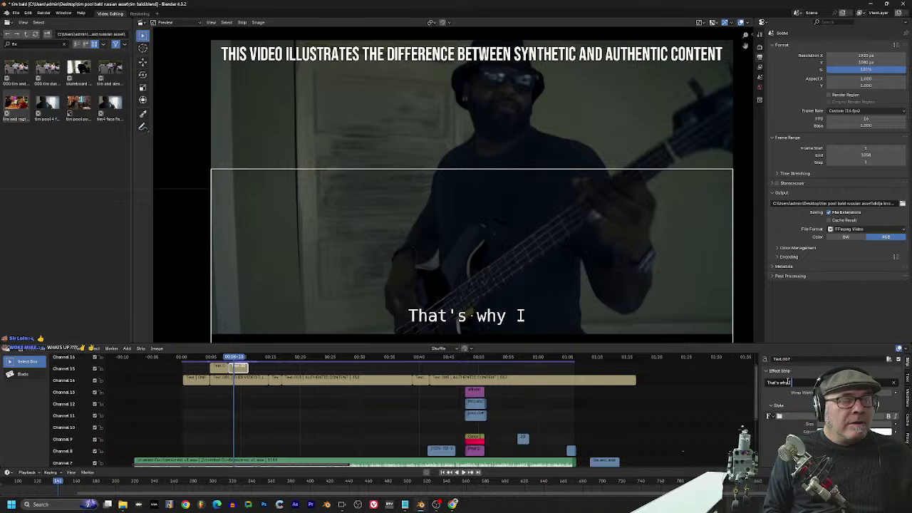
{"action": "type", "text": " wore a beanie there."}
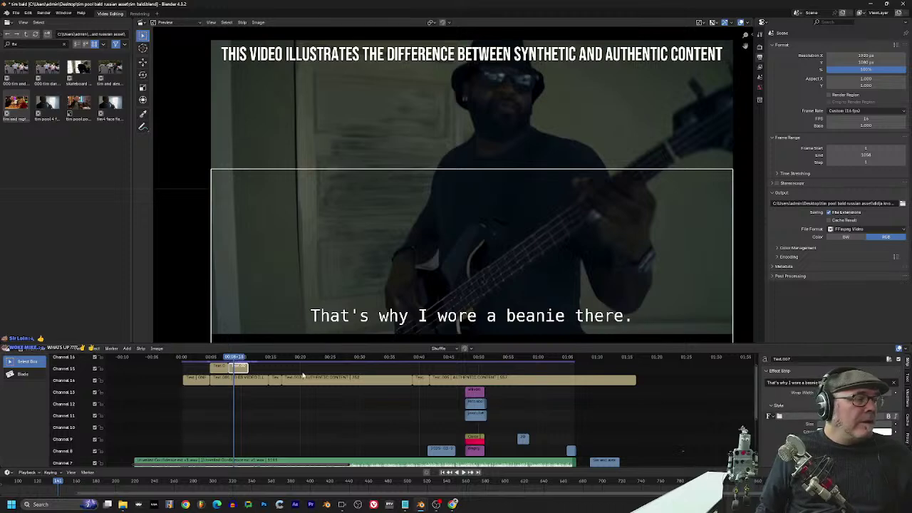
{"action": "key", "text": "space"}
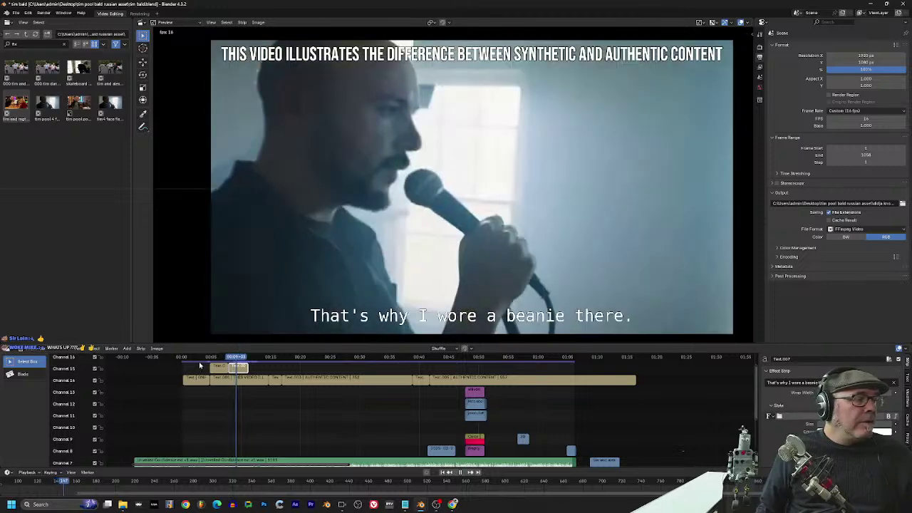
{"action": "left_click", "coordinate": [199, 357]}
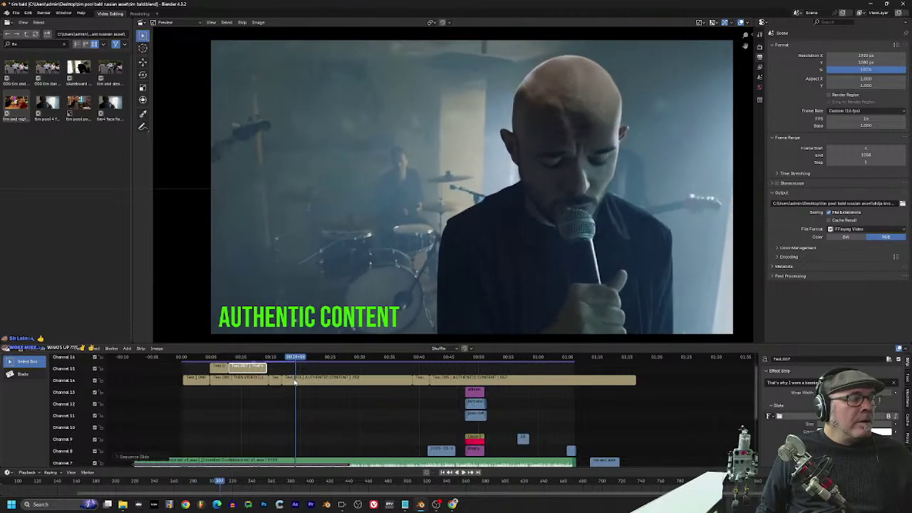
Step: Duplicate the "Did you know I had no hair." strip and place the copy above the start of the first AUTHENTIC CONTENT strip
{"action": "left_click", "coordinate": [220, 367]}
{"action": "key", "text": "shift+d"}
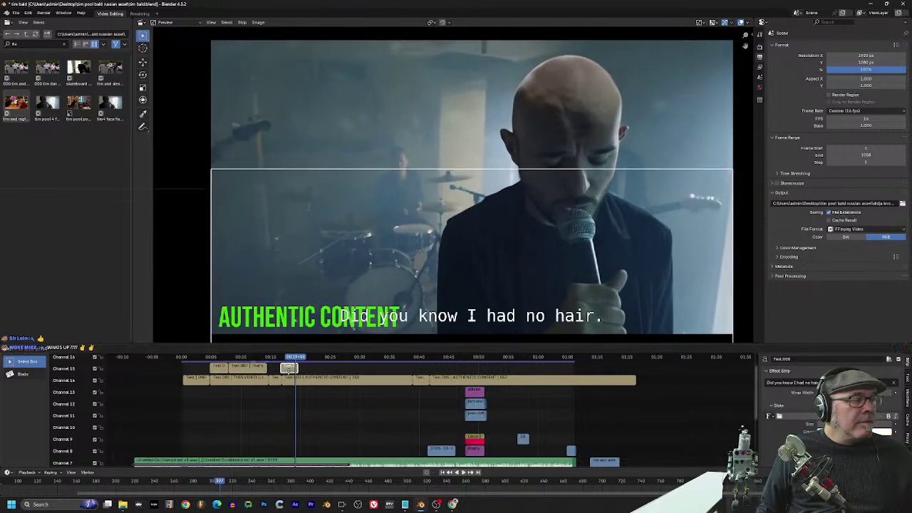
{"action": "left_click", "coordinate": [290, 372]}
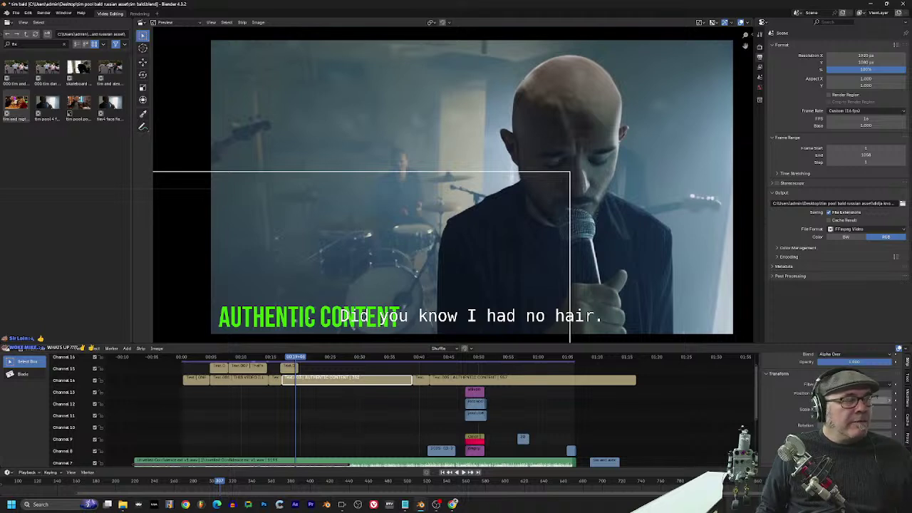
Step: Extend the copied lyric strip to the end of the first AUTHENTIC CONTENT strip and delete that AUTHENTIC CONTENT strip
{"action": "left_click_drag", "start_coordinate": [859, 401], "coordinate": [905, 401]}
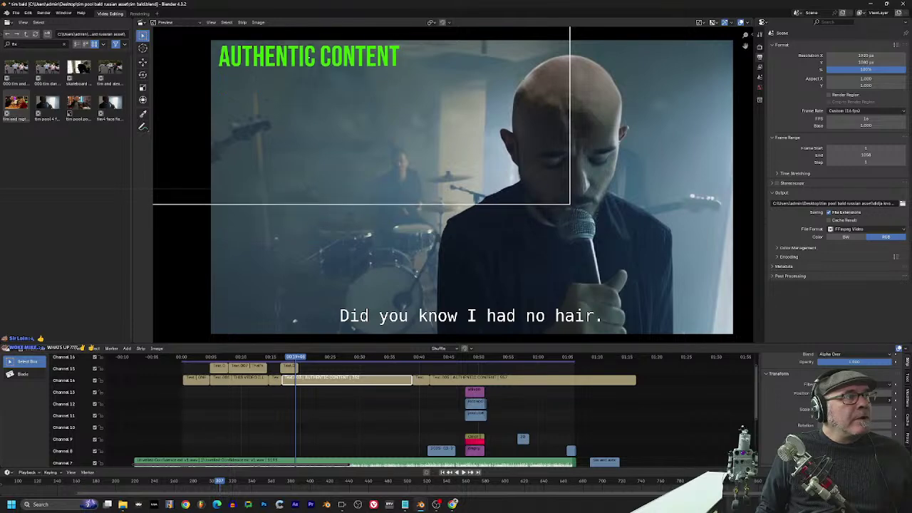
{"action": "left_click_drag", "start_coordinate": [302, 362], "coordinate": [411, 367]}
{"action": "left_click", "coordinate": [275, 381]}
{"action": "left_click", "coordinate": [355, 384]}
{"action": "key", "text": "x"}
Step: Duplicate the long lyric strip above the start of the remaining AUTHENTIC CONTENT strip and play back the captioned sections
{"action": "left_click", "coordinate": [441, 382]}
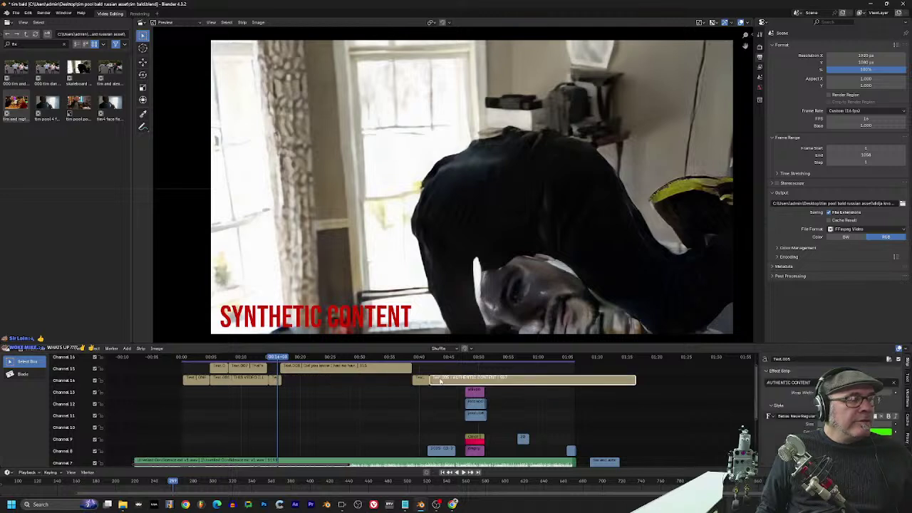
{"action": "left_click_drag", "start_coordinate": [339, 372], "coordinate": [502, 371]}
{"action": "left_click", "coordinate": [486, 371]}
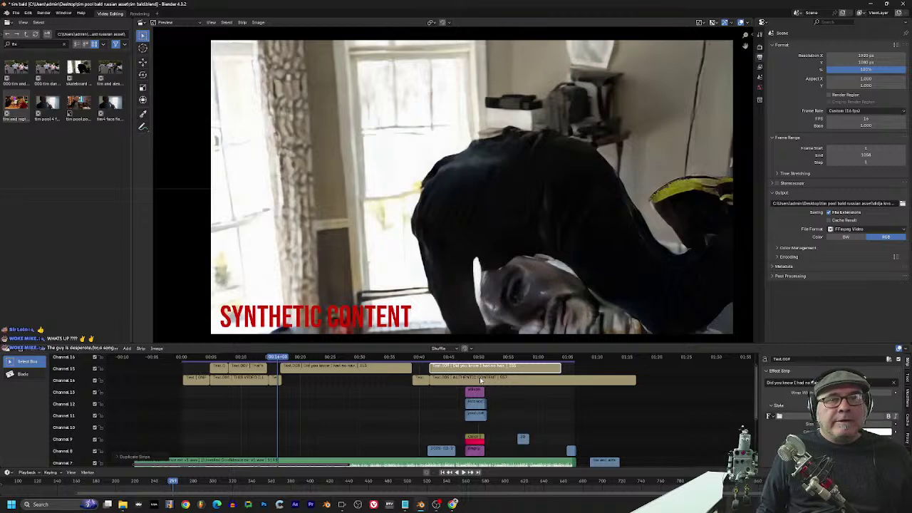
{"action": "left_click", "coordinate": [440, 357]}
{"action": "key", "text": "space"}
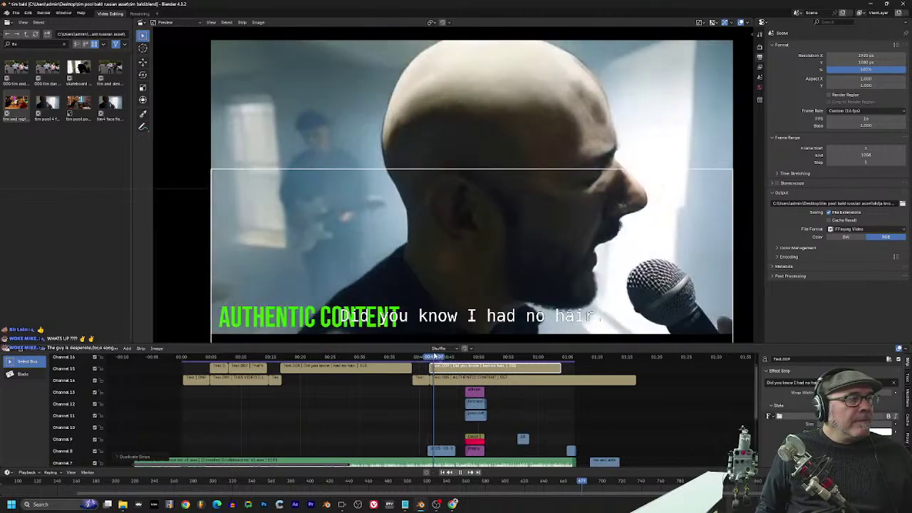
{"action": "left_click_drag", "start_coordinate": [449, 356], "coordinate": [273, 345]}
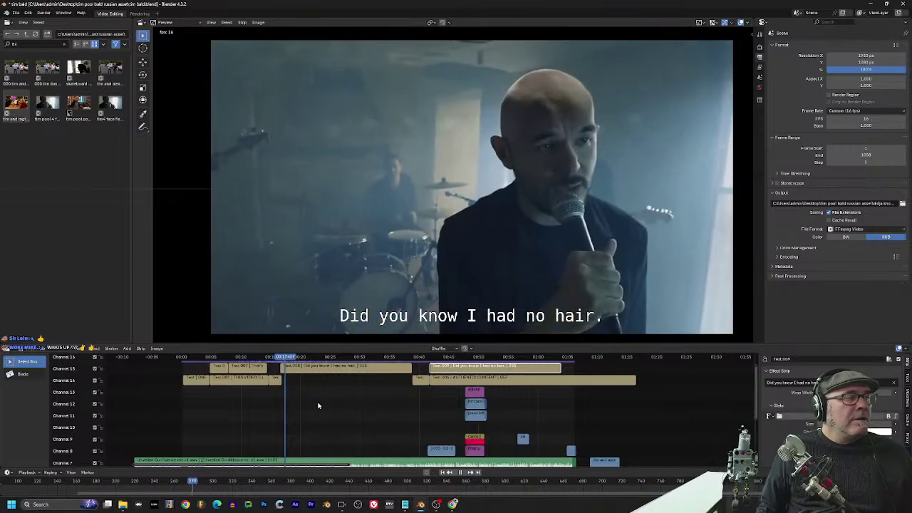
Step: Duplicate the AUTHENTIC CONTENT strip above the long lyric strip starting near 00:17 and trim the copy to that lyric's end
{"action": "left_click_drag", "start_coordinate": [756, 391], "coordinate": [748, 364]}
{"action": "key", "text": "space"}
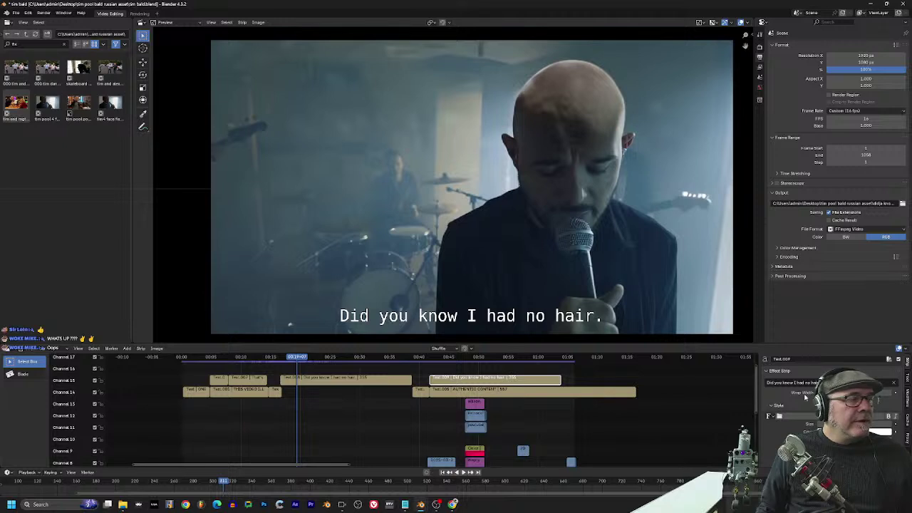
{"action": "left_click", "coordinate": [354, 380]}
{"action": "scroll", "coordinate": [397, 265], "scroll_direction": "down", "scroll_amount": 1}
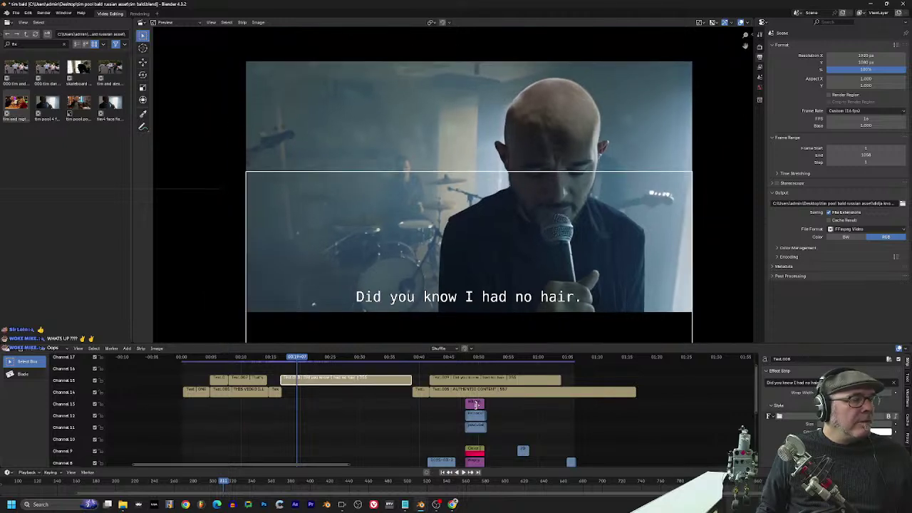
{"action": "left_click", "coordinate": [447, 398]}
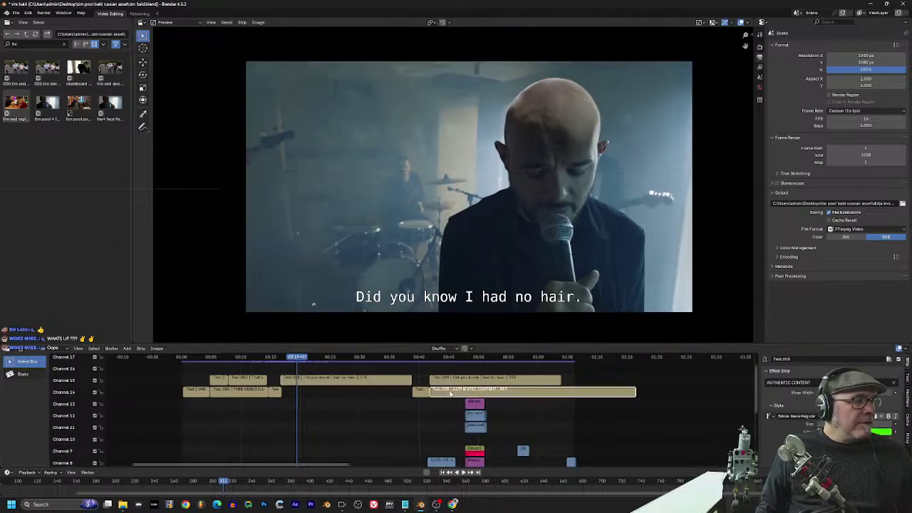
{"action": "key", "text": "shift+d"}
{"action": "left_click", "coordinate": [299, 367]}
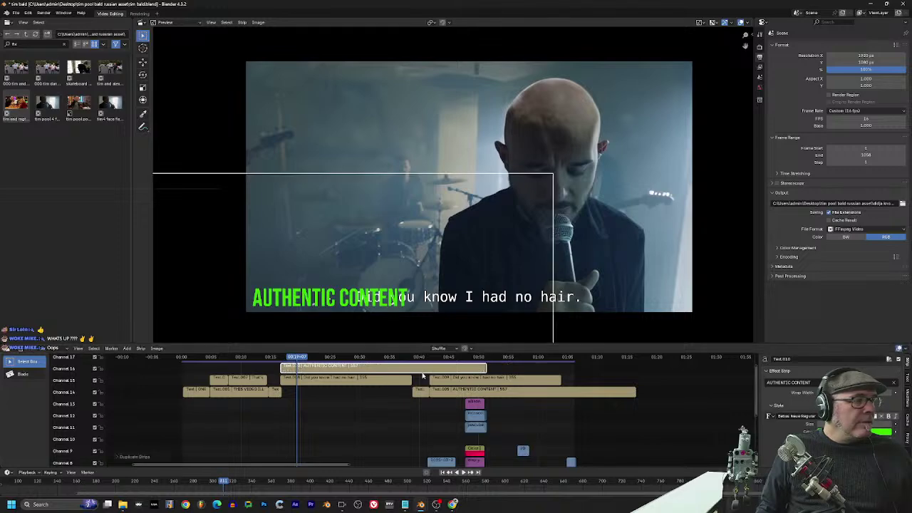
{"action": "left_click_drag", "start_coordinate": [486, 367], "coordinate": [410, 369]}
Step: Raise the copied AUTHENTIC CONTENT label to the upper edge of the video frame, clear of the lyric caption
{"action": "scroll", "coordinate": [784, 390], "scroll_direction": "down", "scroll_amount": 3}
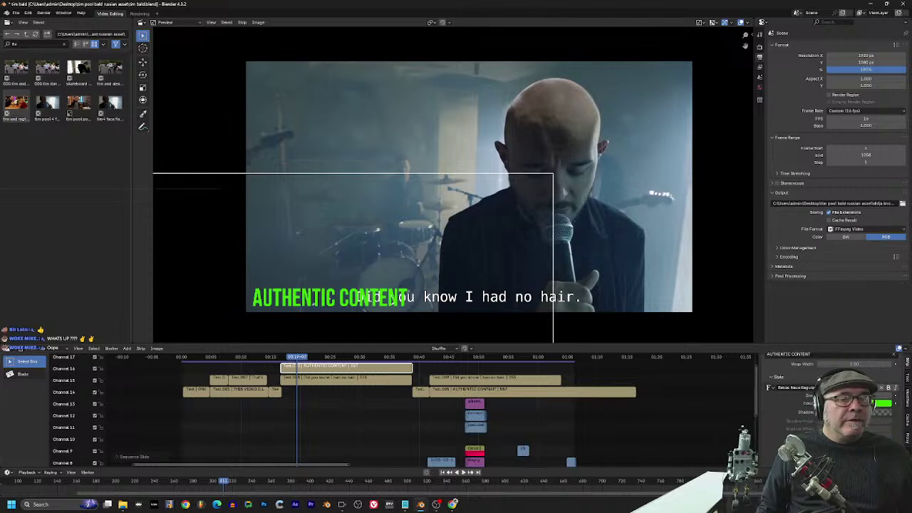
{"action": "scroll", "coordinate": [791, 399], "scroll_direction": "down", "scroll_amount": 5}
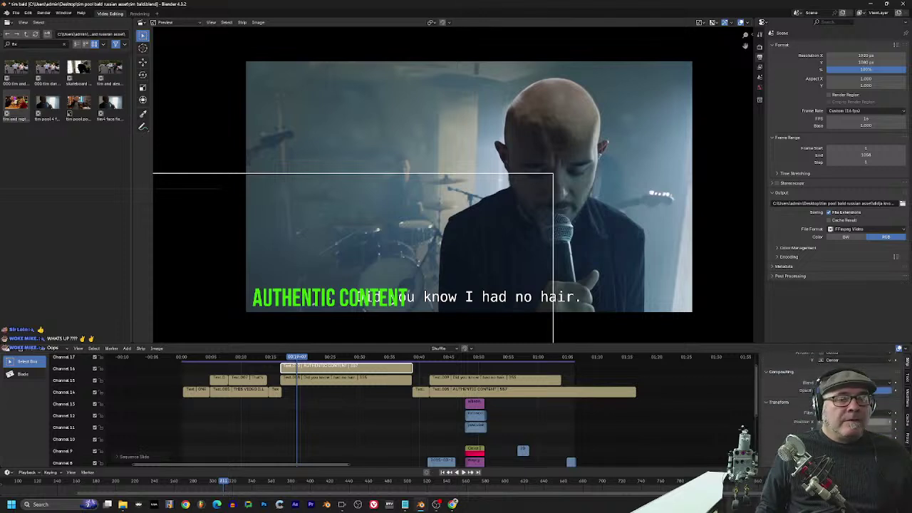
{"action": "left_click_drag", "start_coordinate": [858, 429], "coordinate": [895, 429]}
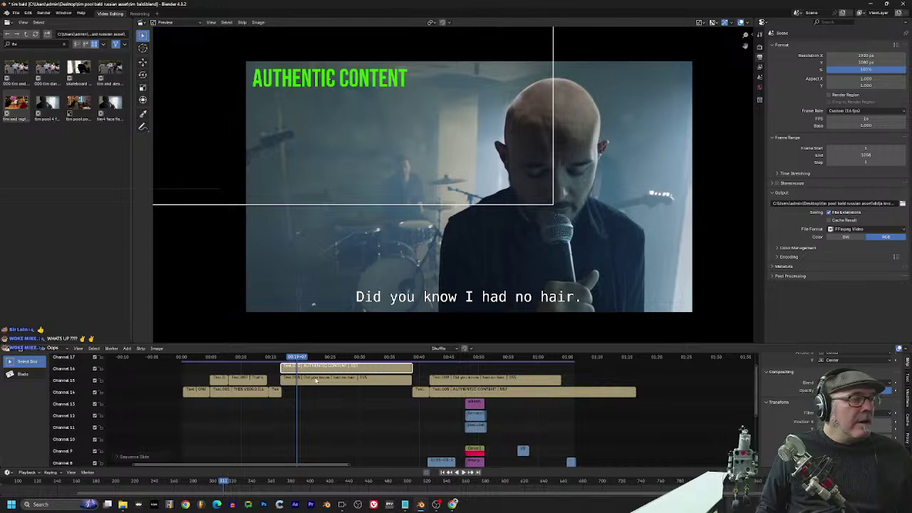
Step: Set the lyric strip beneath the copied label to "But now that I no longer care..." and shorten it to end at about 00:20
{"action": "left_click", "coordinate": [399, 378]}
{"action": "scroll", "coordinate": [799, 385], "scroll_direction": "up", "scroll_amount": 5}
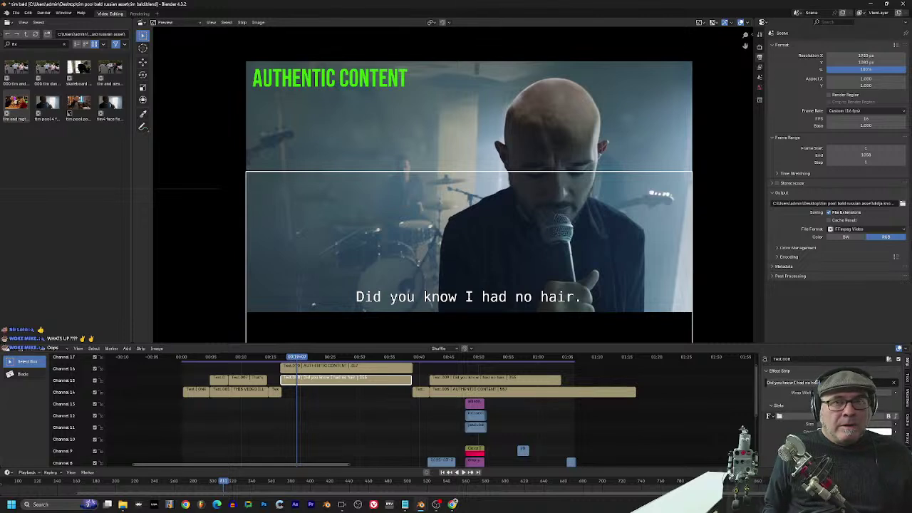
{"action": "type", "text": "But n"}
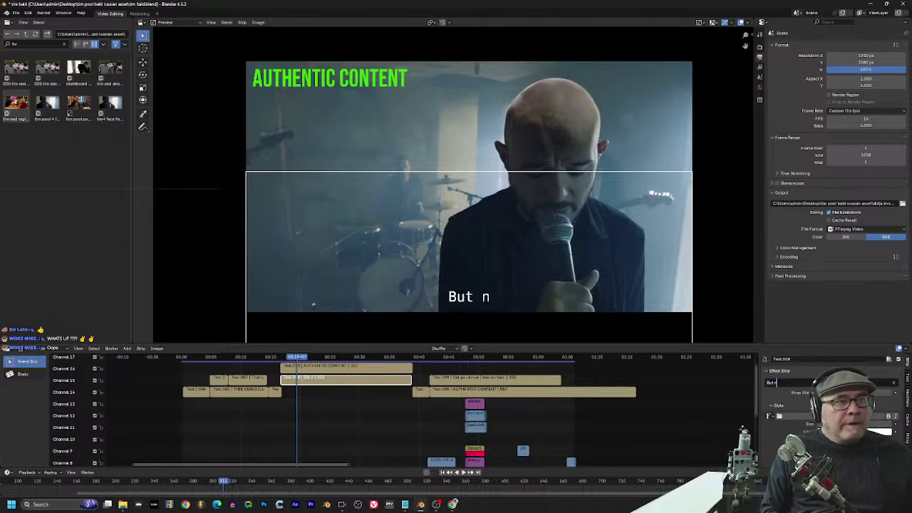
{"action": "type", "text": "ow that I no longer care.."}
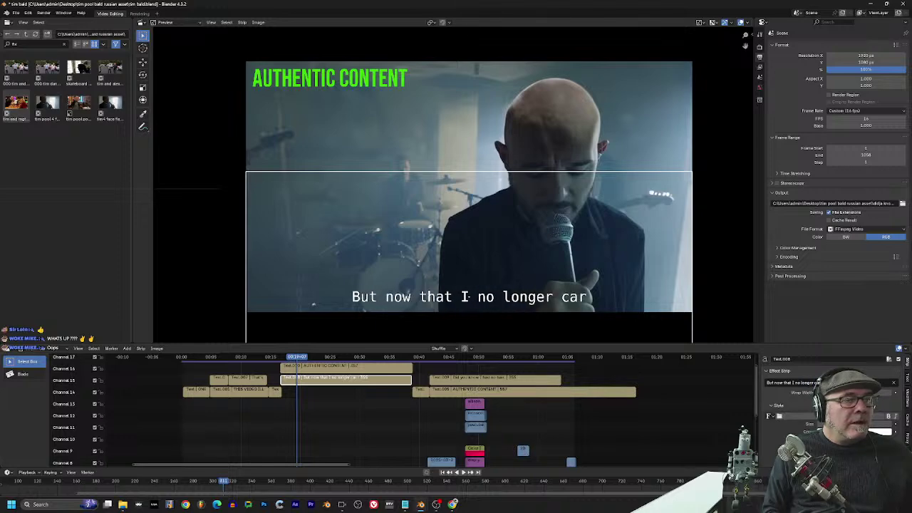
{"action": "type", "text": "."}
{"action": "key", "text": "Return"}
{"action": "key", "text": "space"}
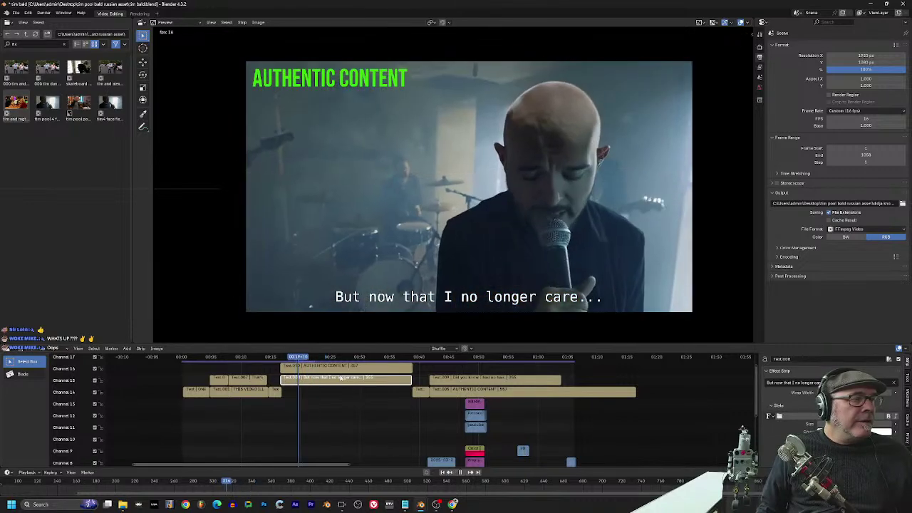
{"action": "left_click_drag", "start_coordinate": [411, 380], "coordinate": [293, 385]}
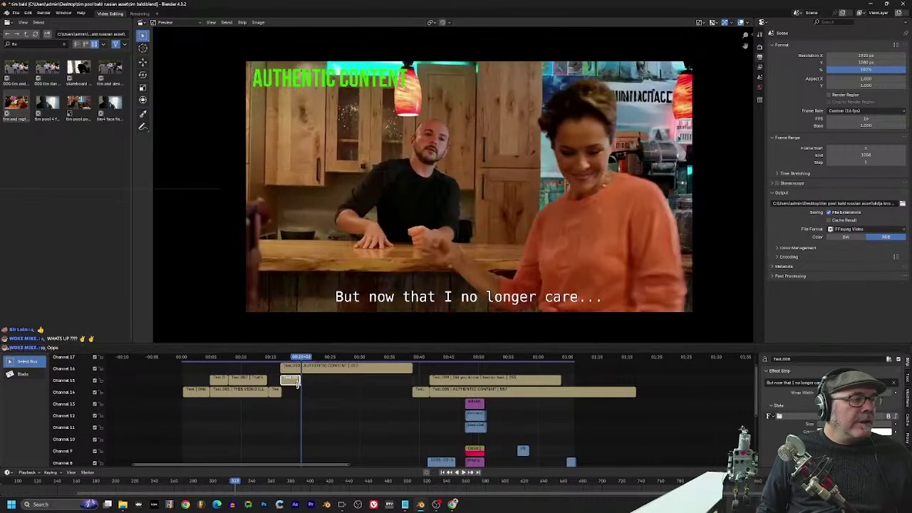
Step: Duplicate the shortened lyric directly after itself, extend the copy to about 00:38 and set its text to "I can show the world my head is bare."
{"action": "key", "text": "shift+d"}
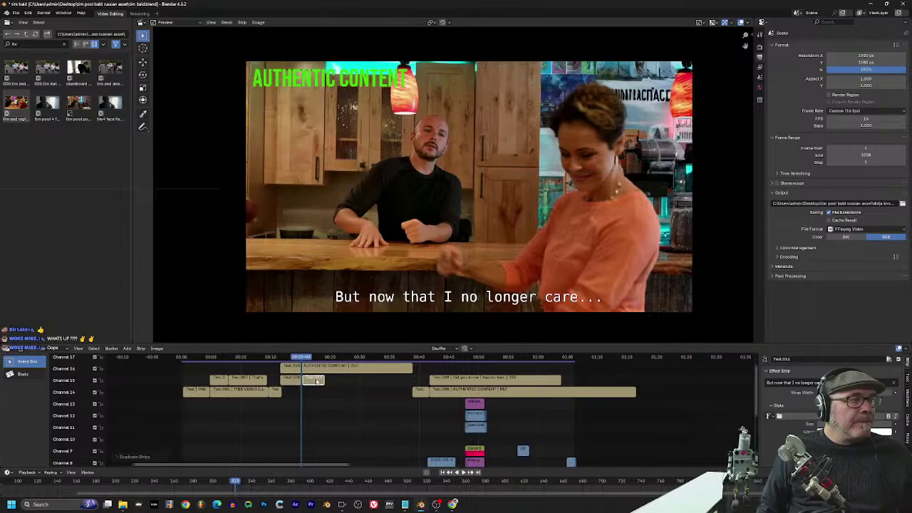
{"action": "left_click", "coordinate": [324, 380]}
{"action": "left_click_drag", "start_coordinate": [326, 380], "coordinate": [412, 388]}
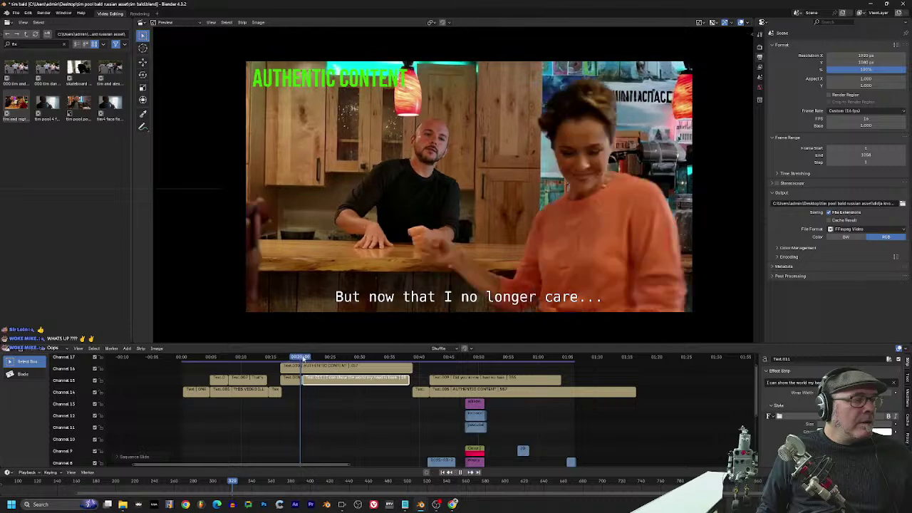
Step: Play and scrub through the captions from about 00:05 to 00:32 to check their timing against the singing
{"action": "left_click", "coordinate": [222, 359]}
{"action": "mouse_move", "coordinate": [222, 360]}
{"action": "left_mouse_down"}
{"action": "mouse_move", "coordinate": [199, 358]}
{"action": "mouse_move", "coordinate": [212, 358]}
{"action": "left_mouse_up"}
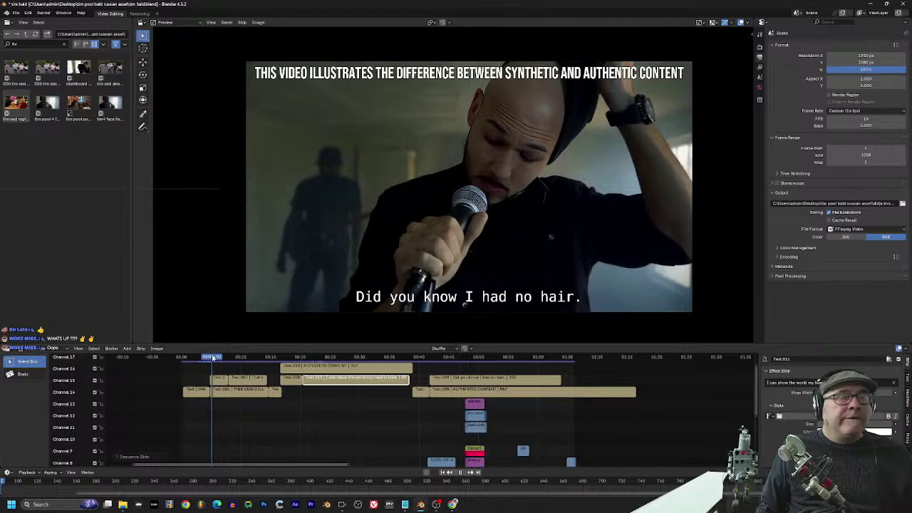
{"action": "left_click_drag", "start_coordinate": [214, 358], "coordinate": [293, 384]}
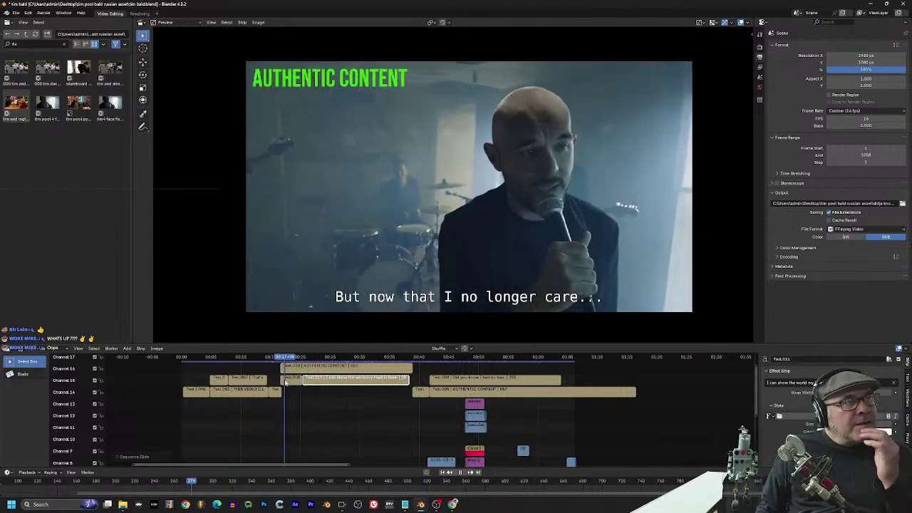
{"action": "left_click_drag", "start_coordinate": [287, 383], "coordinate": [298, 383]}
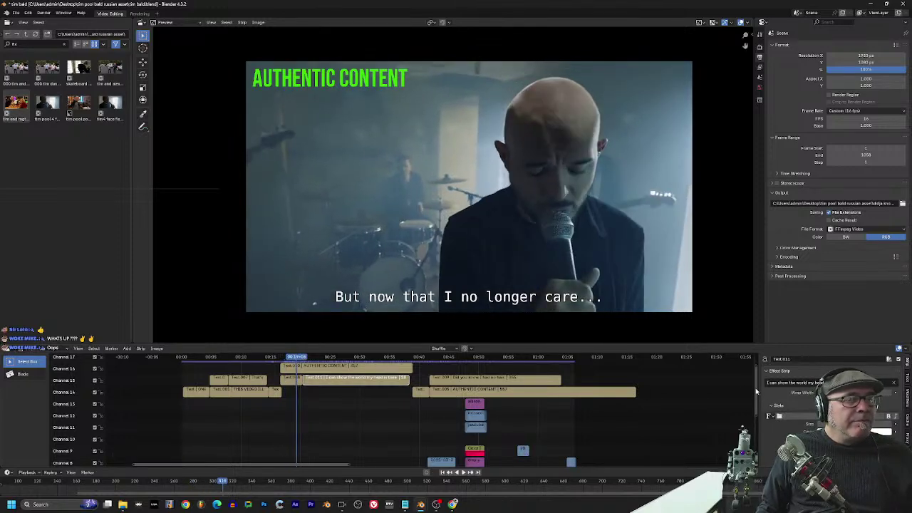
{"action": "scroll", "coordinate": [322, 370], "scroll_direction": "up", "scroll_amount": 1}
{"action": "key", "text": "space"}
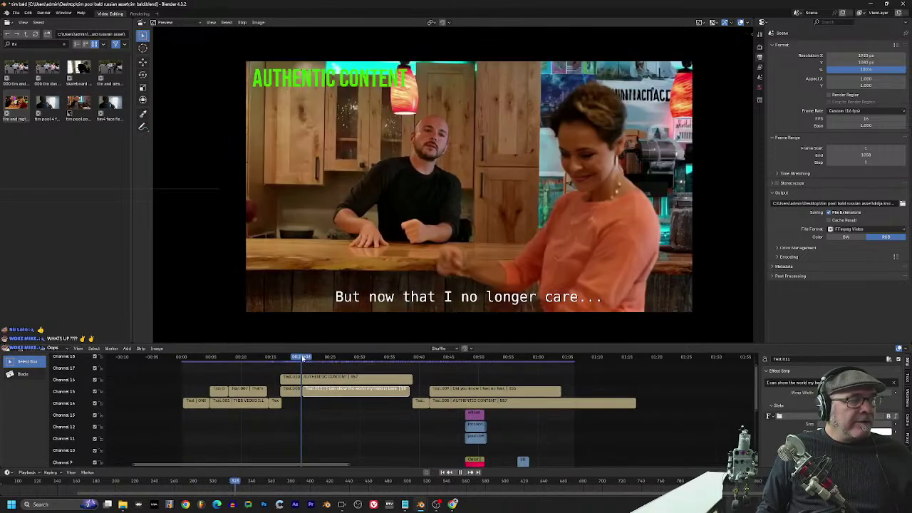
{"action": "left_click_drag", "start_coordinate": [310, 359], "coordinate": [332, 361]}
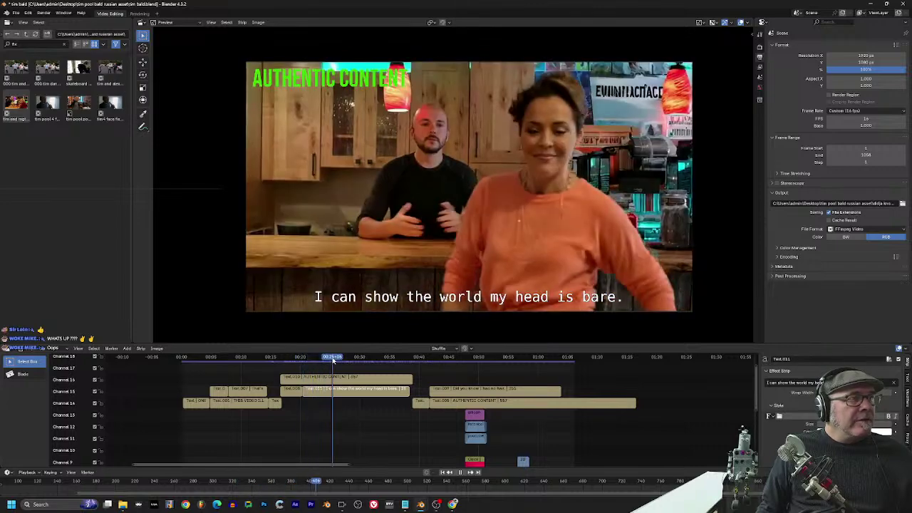
{"action": "left_click", "coordinate": [332, 361]}
{"action": "left_click_drag", "start_coordinate": [332, 361], "coordinate": [356, 363]}
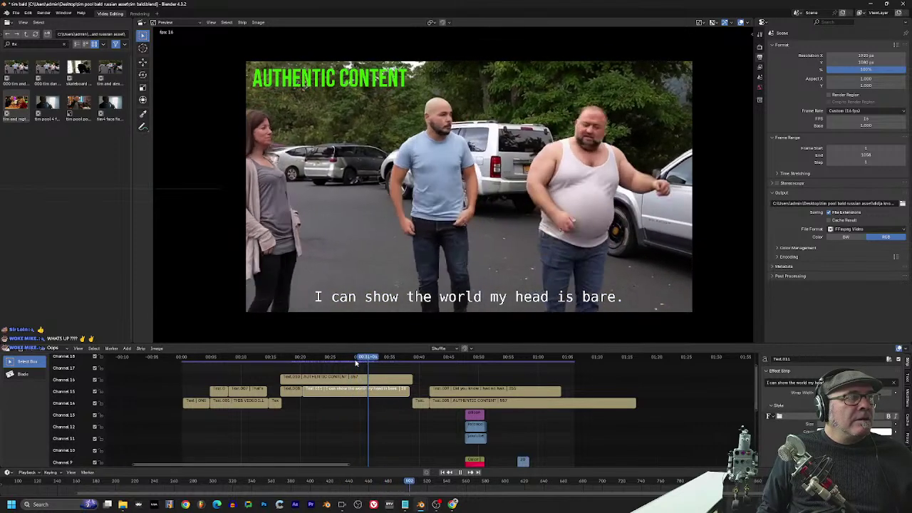
{"action": "key", "text": "space"}
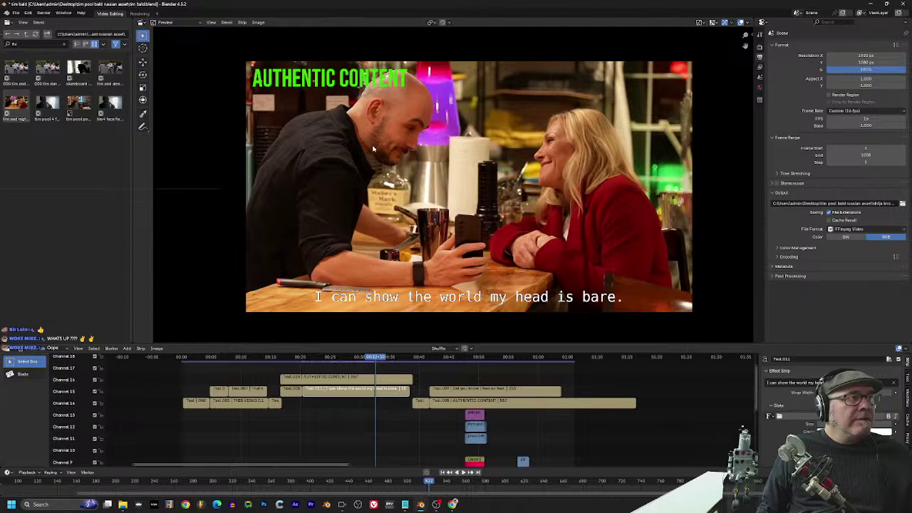
Step: Replay the video from the first lyric through the SYNTHETIC CONTENT section and into the "I can show the world my head is bare." caption
{"action": "left_click_drag", "start_coordinate": [376, 361], "coordinate": [210, 366]}
{"action": "key", "text": "space"}
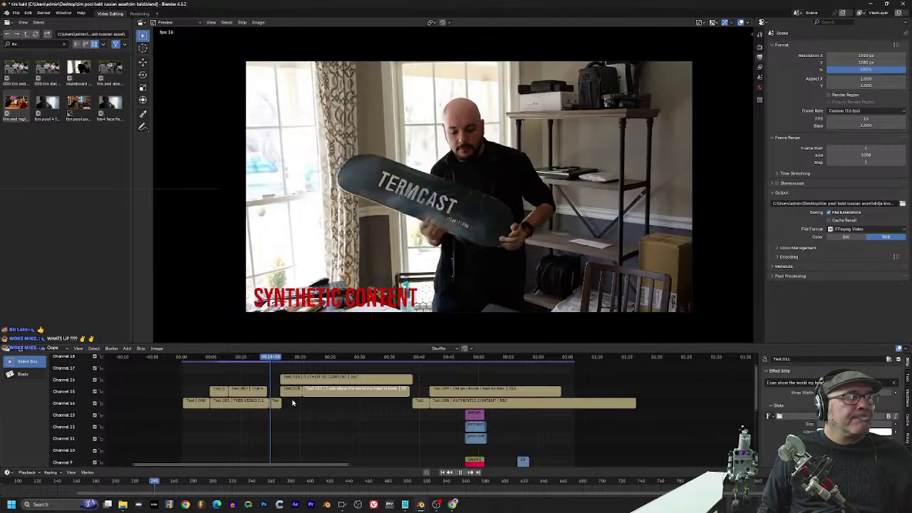
{"action": "left_click_drag", "start_coordinate": [288, 362], "coordinate": [239, 365]}
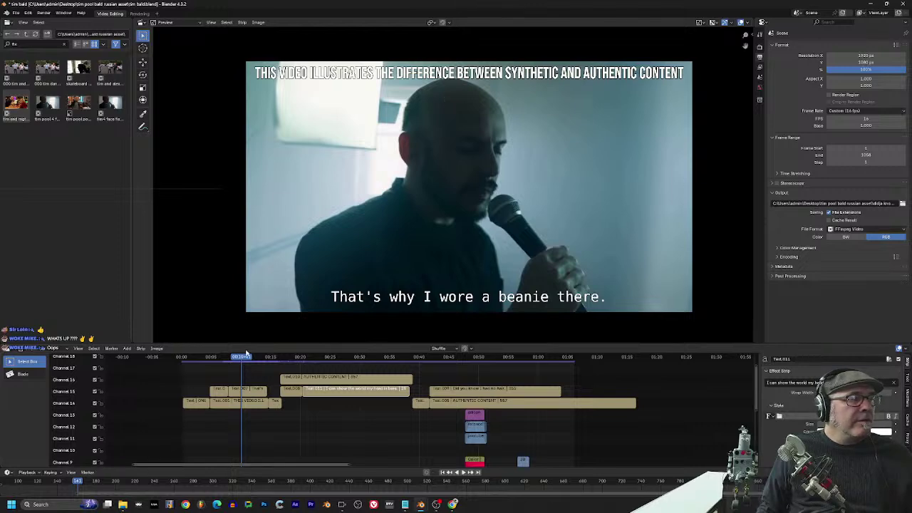
{"action": "key", "text": "space"}
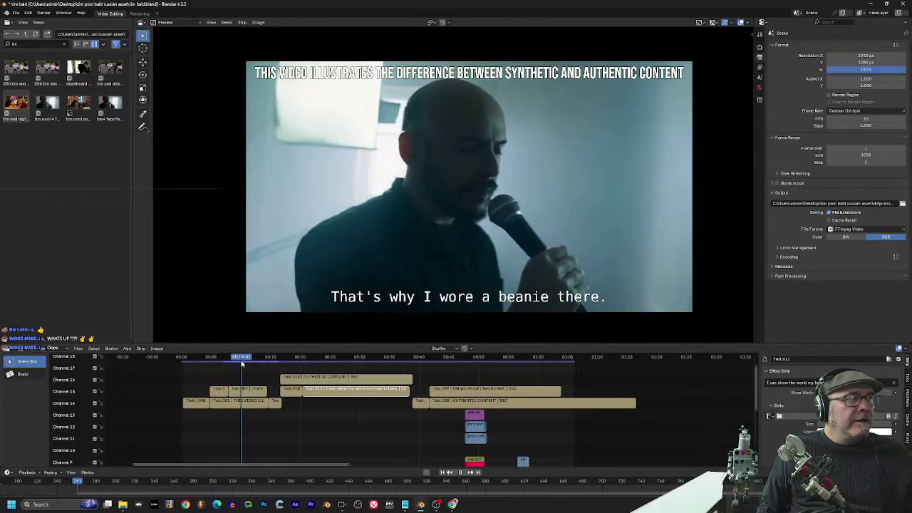
{"action": "left_click_drag", "start_coordinate": [243, 364], "coordinate": [279, 371]}
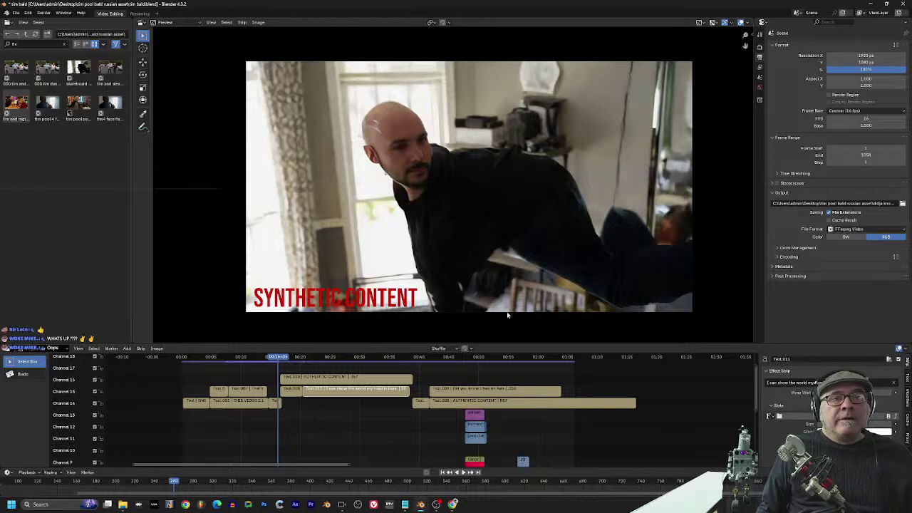
{"action": "left_click_drag", "start_coordinate": [300, 362], "coordinate": [312, 362]}
{"action": "key", "text": "space"}
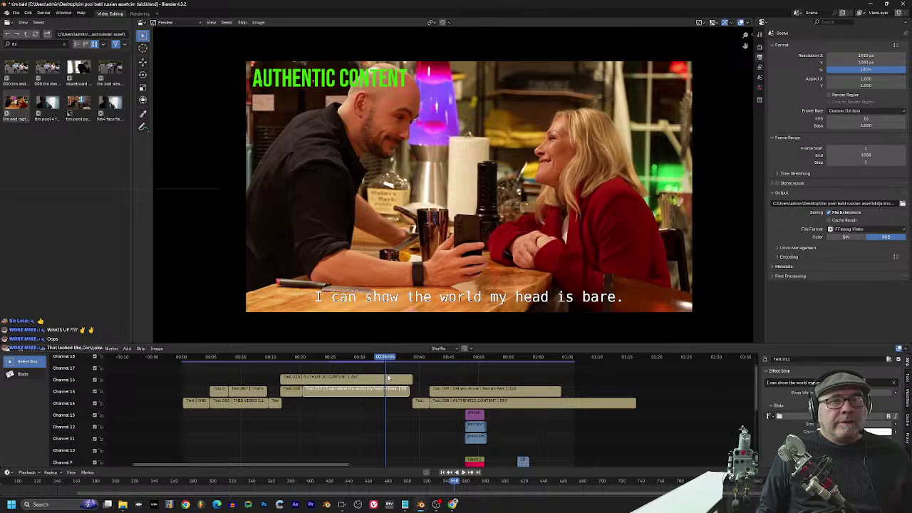
Step: Shorten the "I can show the world my head is bare." strip to end at about 00:30 and review the scene around 00:25
{"action": "left_click_drag", "start_coordinate": [389, 354], "coordinate": [333, 360]}
{"action": "left_click_drag", "start_coordinate": [408, 390], "coordinate": [359, 391]}
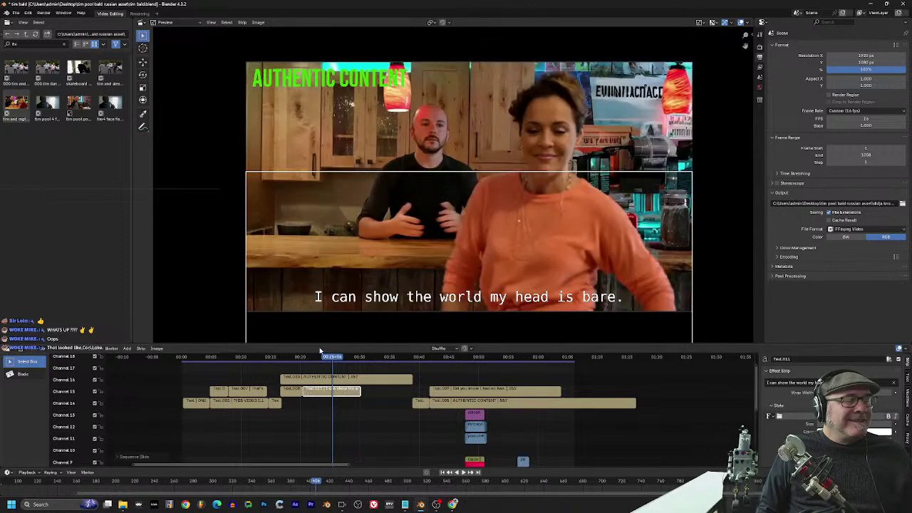
{"action": "left_click_drag", "start_coordinate": [336, 359], "coordinate": [327, 358]}
{"action": "key", "text": "space"}
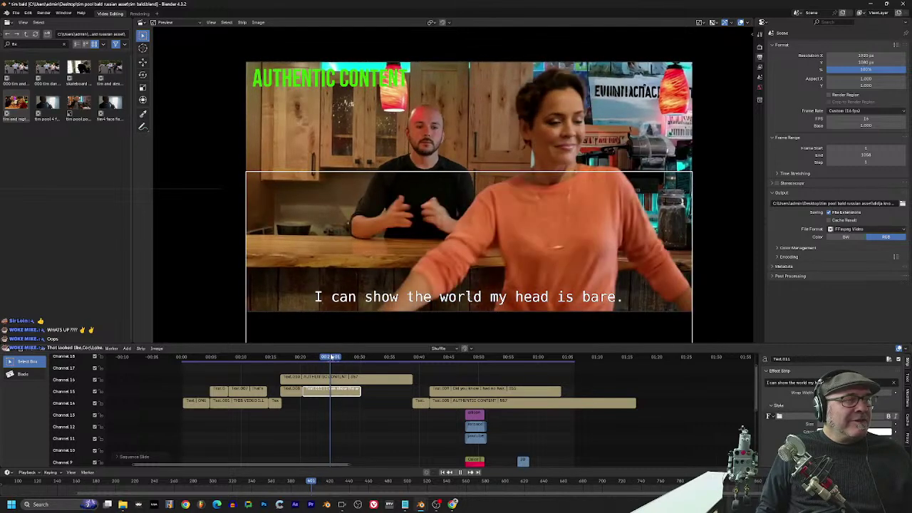
{"action": "left_click_drag", "start_coordinate": [333, 357], "coordinate": [332, 356]}
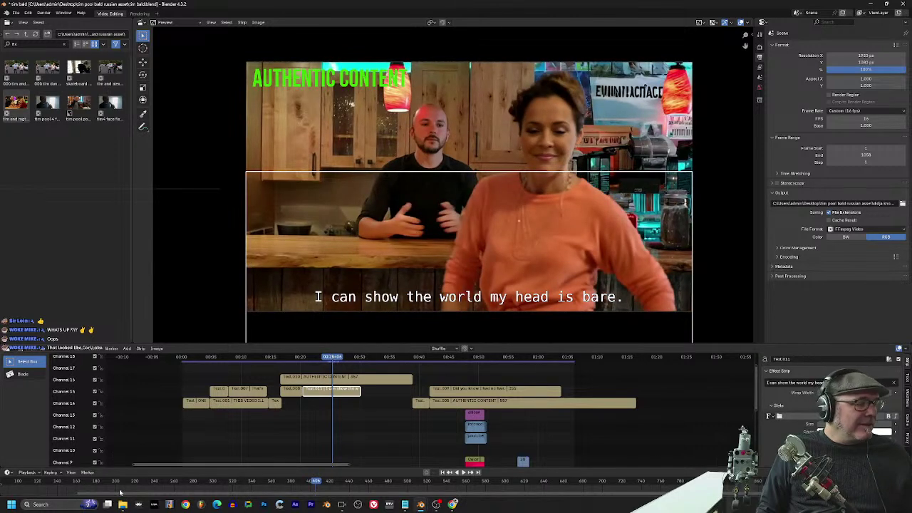
Step: Switch to VLC media player to watch the source clip of the dancing man and woman full screen, then close the player
{"action": "mouse_move", "coordinate": [124, 504]}
{"action": "mouse_move", "coordinate": [158, 468]}
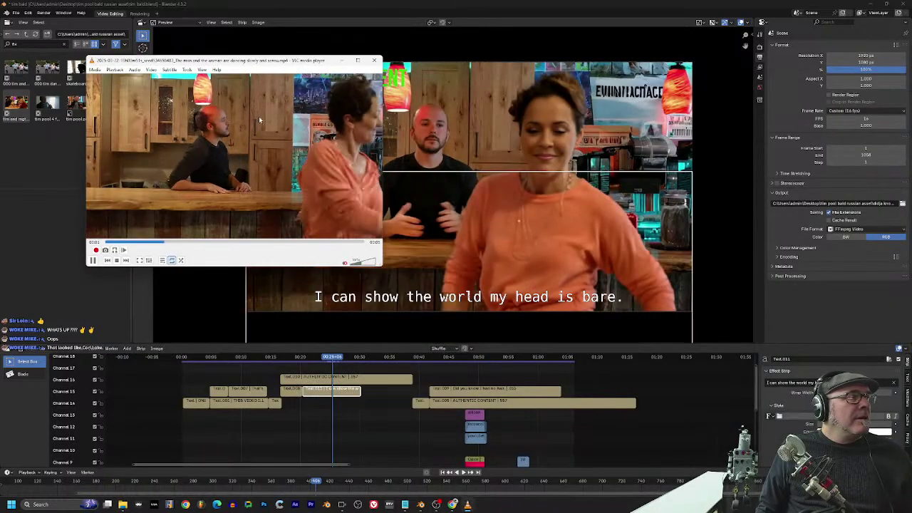
{"action": "left_click_drag", "start_coordinate": [275, 60], "coordinate": [495, 121]}
{"action": "double_click", "coordinate": [555, 246]}
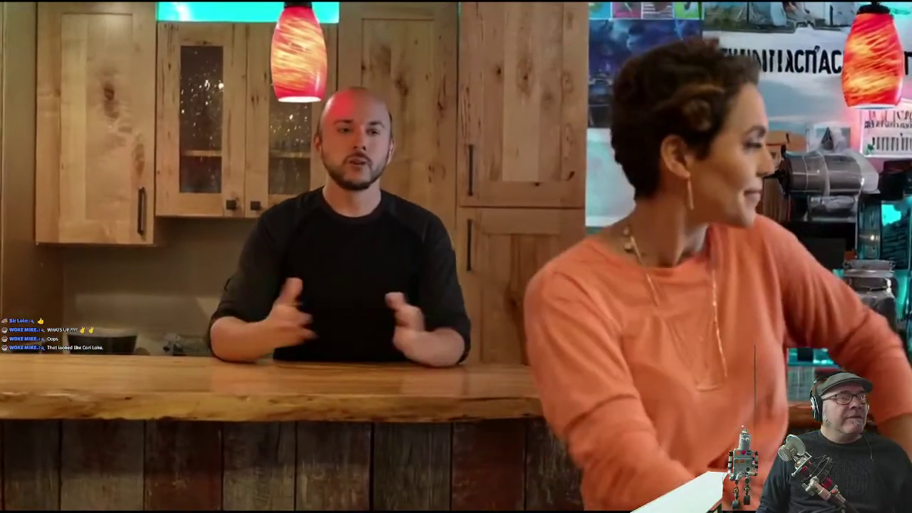
{"action": "mouse_move", "coordinate": [405, 168]}
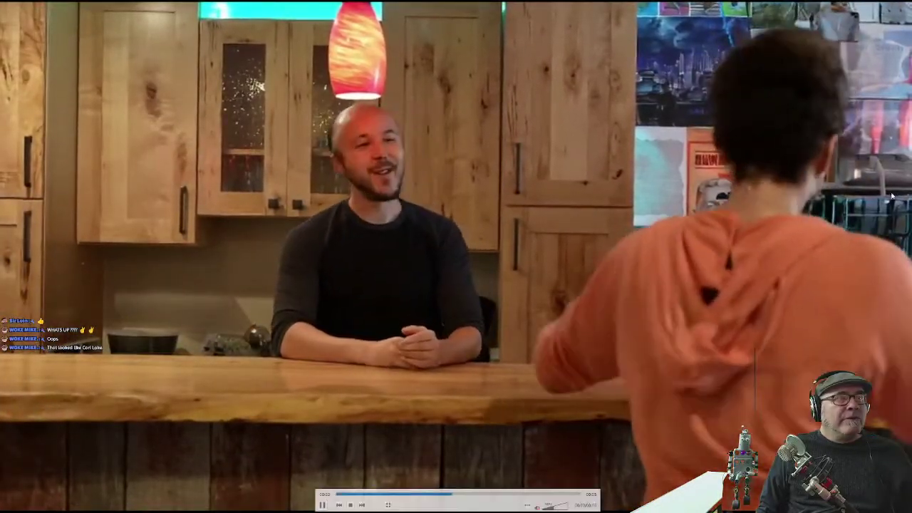
{"action": "double_click", "coordinate": [355, 200]}
{"action": "left_click", "coordinate": [598, 126]}
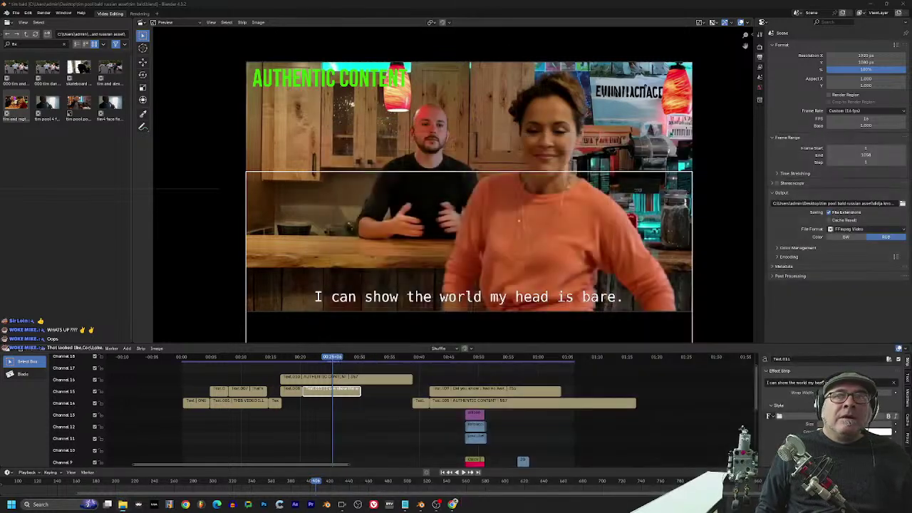
Step: Scrub and play past the shortened caption's end to examine the scenes from about 00:29 to 00:32
{"action": "left_click_drag", "start_coordinate": [337, 356], "coordinate": [359, 356]}
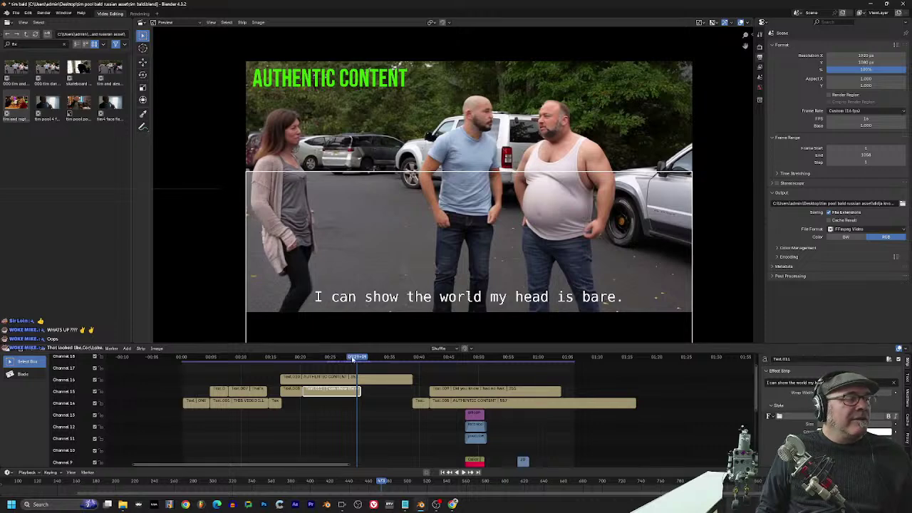
{"action": "left_click_drag", "start_coordinate": [351, 359], "coordinate": [367, 358]}
{"action": "key", "text": "space"}
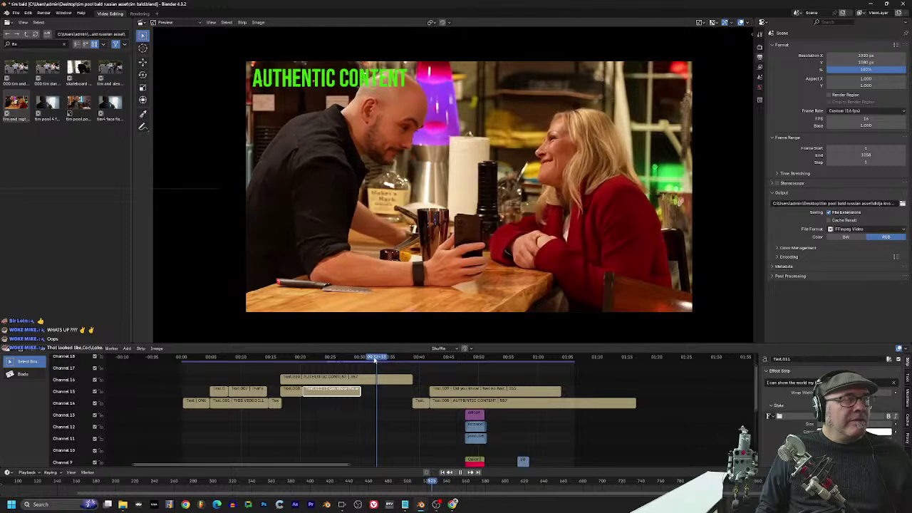
Step: Replay the scene around 00:27 and shorten the "I can show the world my head is bare." strip to end at about 00:28
{"action": "left_click_drag", "start_coordinate": [375, 360], "coordinate": [358, 358]}
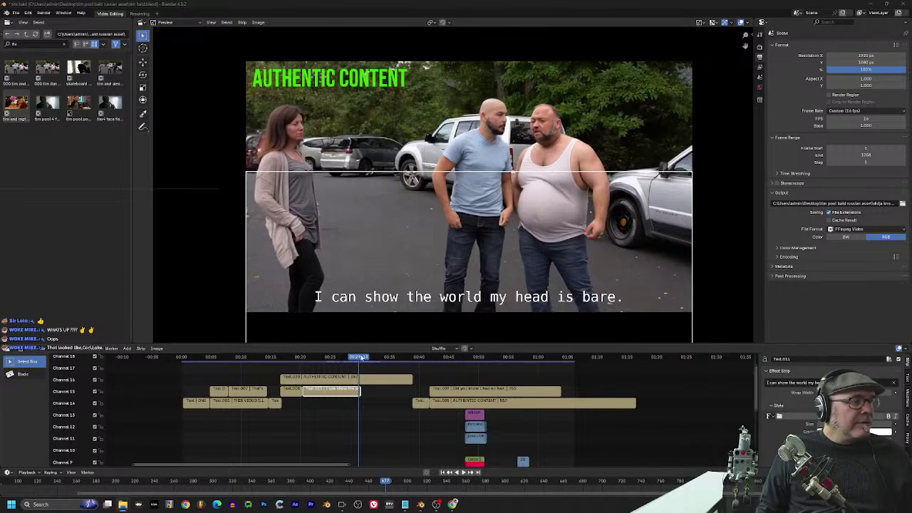
{"action": "left_click", "coordinate": [338, 357]}
{"action": "key", "text": "space"}
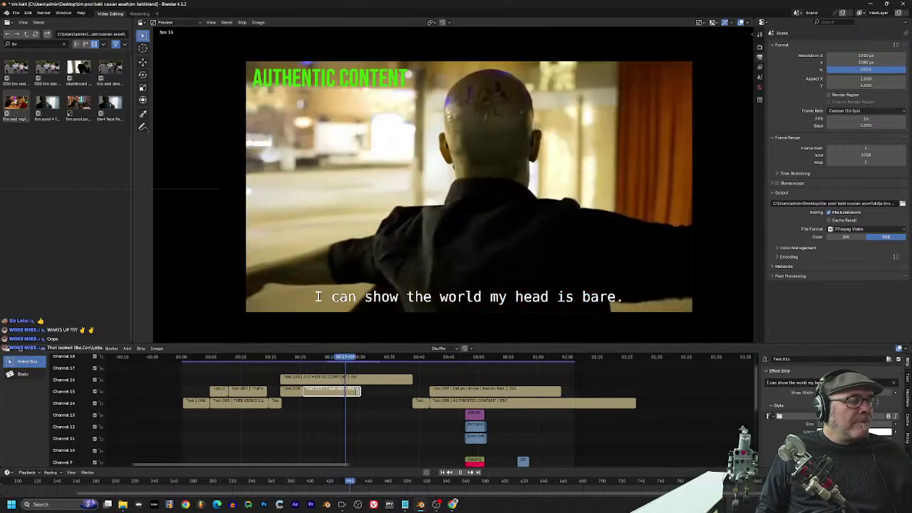
{"action": "left_click_drag", "start_coordinate": [356, 391], "coordinate": [347, 392]}
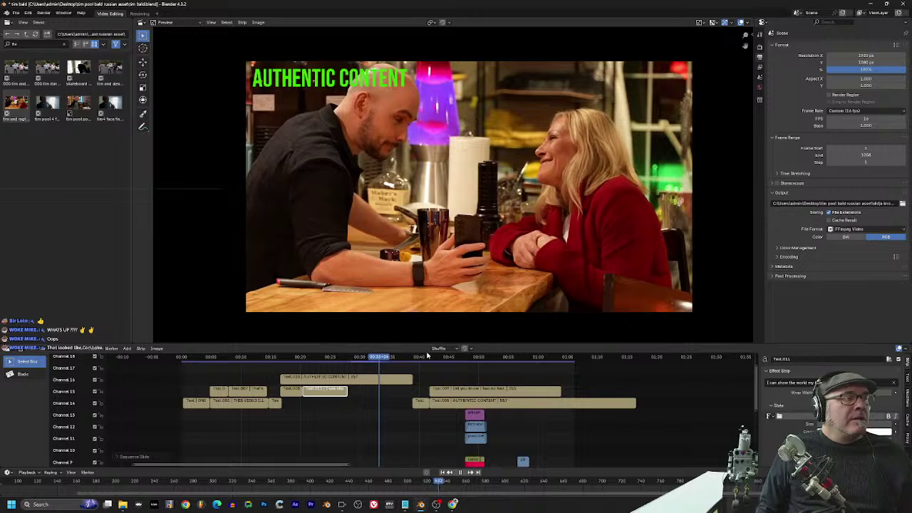
Step: Reposition the second AUTHENTIC CONTENT label, starting near 00:42, vertically so it sits along the top edge of the picture, clear of the caption
{"action": "left_click_drag", "start_coordinate": [403, 357], "coordinate": [413, 358]}
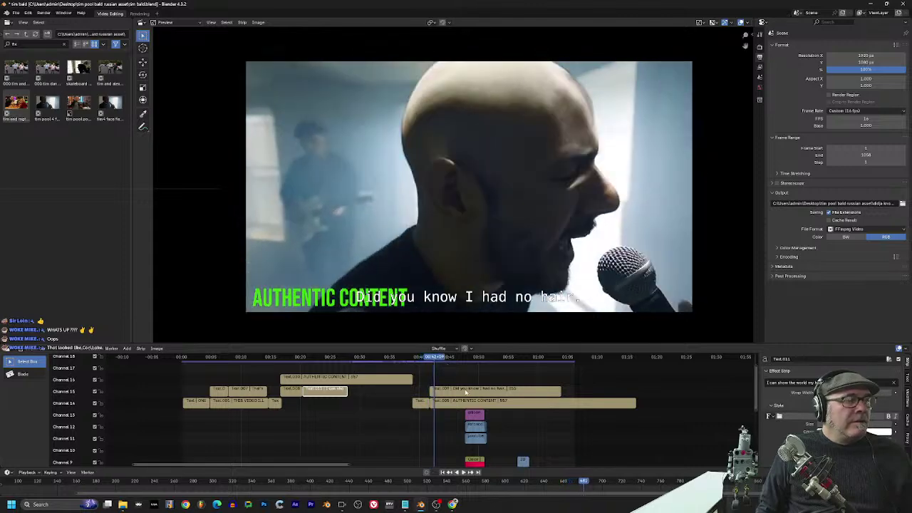
{"action": "left_click", "coordinate": [465, 403]}
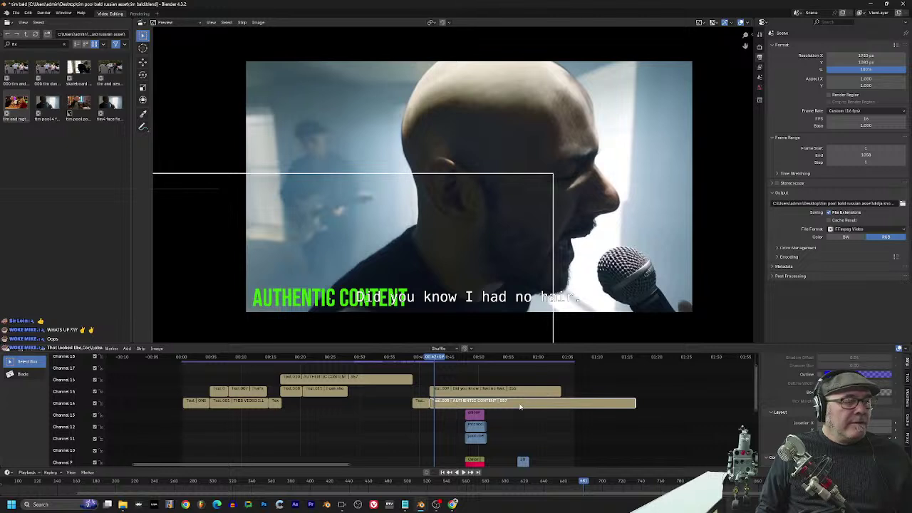
{"action": "scroll", "coordinate": [886, 401], "scroll_direction": "up", "scroll_amount": 5}
{"action": "left_click", "coordinate": [681, 416]}
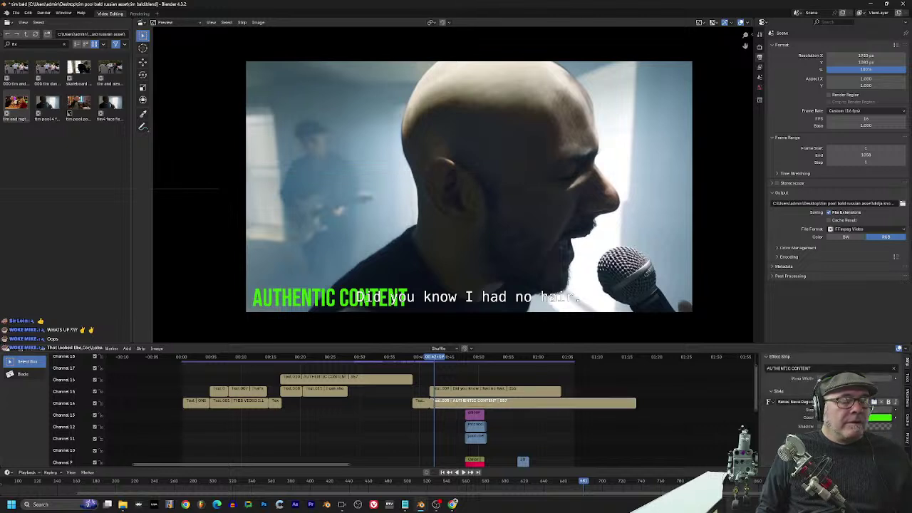
{"action": "left_click", "coordinate": [490, 392]}
{"action": "left_click", "coordinate": [496, 405]}
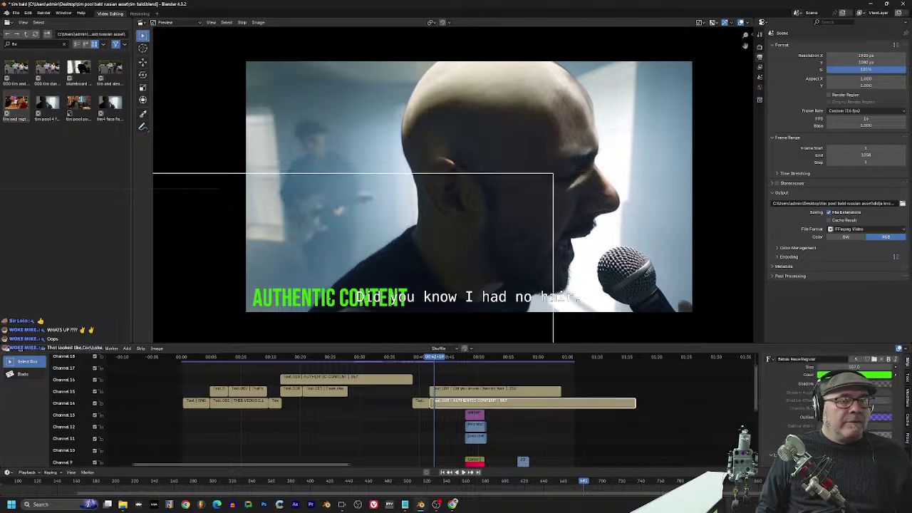
{"action": "scroll", "coordinate": [834, 407], "scroll_direction": "down", "scroll_amount": 5}
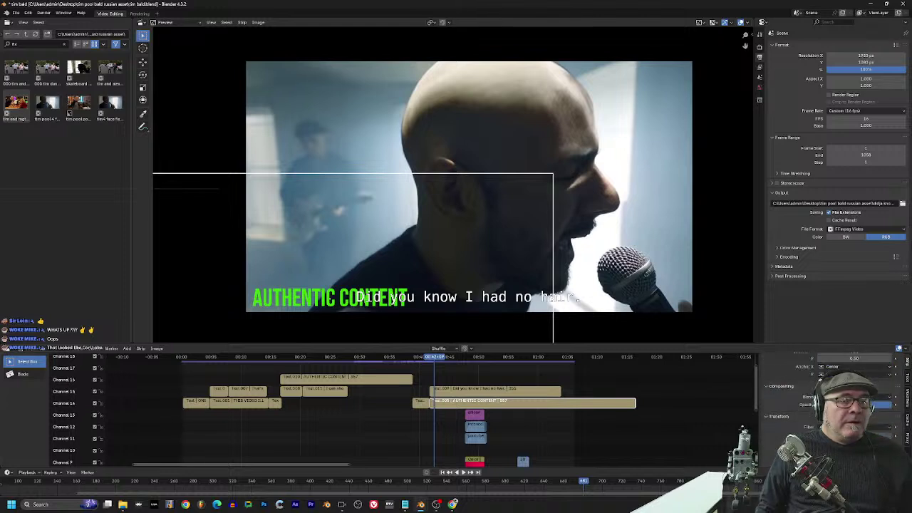
{"action": "left_click_drag", "start_coordinate": [855, 387], "coordinate": [897, 387]}
{"action": "left_click", "coordinate": [495, 383]}
Step: Replay the singing from about 00:41 under the "Did you know I had no hair." caption and glance at the Wan 2.1 video generator
{"action": "left_click_drag", "start_coordinate": [432, 359], "coordinate": [425, 359]}
{"action": "key", "text": "space"}
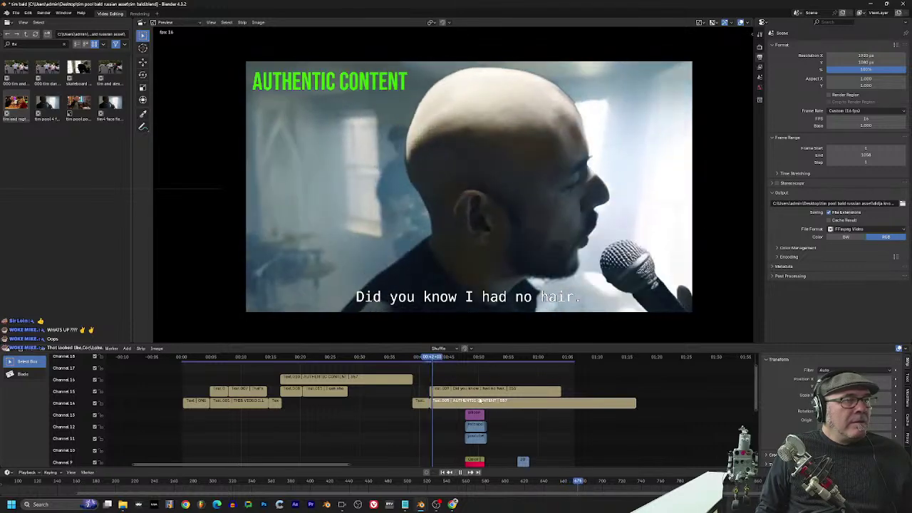
{"action": "key", "text": "space"}
{"action": "left_click", "coordinate": [485, 391]}
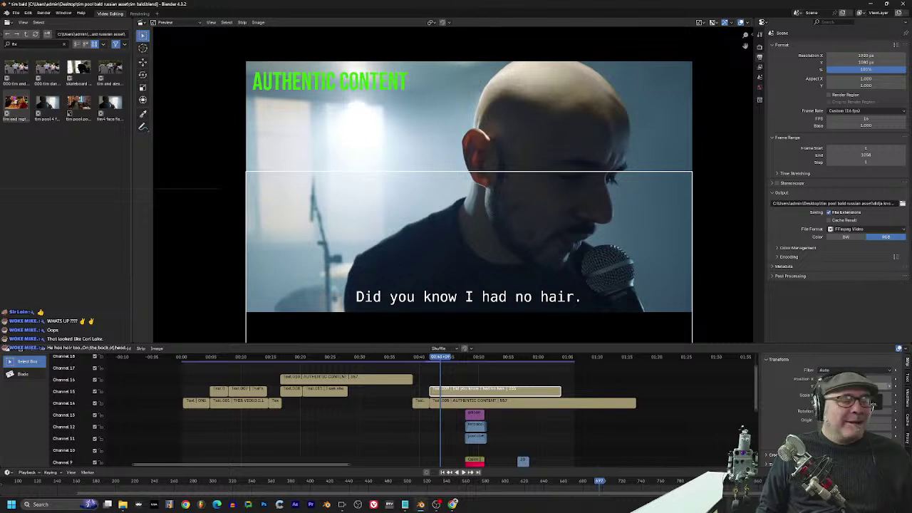
{"action": "left_click", "coordinate": [438, 359]}
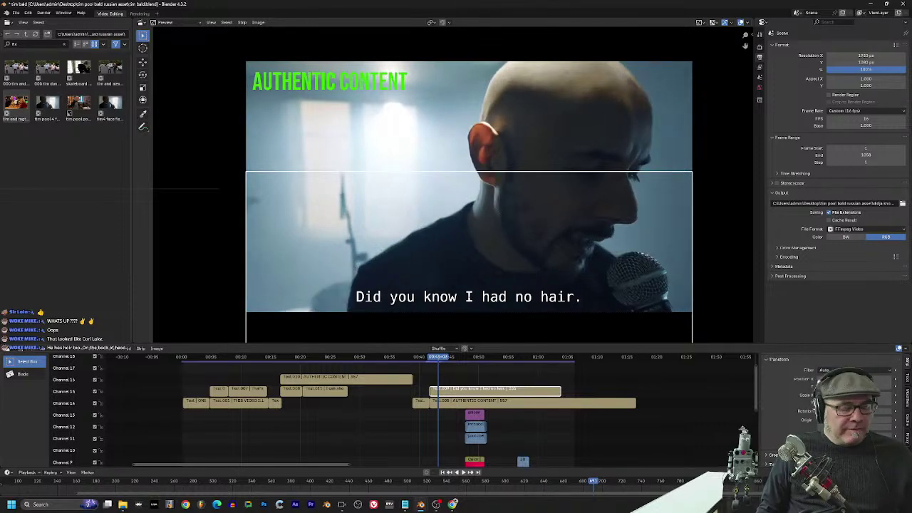
{"action": "key", "text": "alt+Tab"}
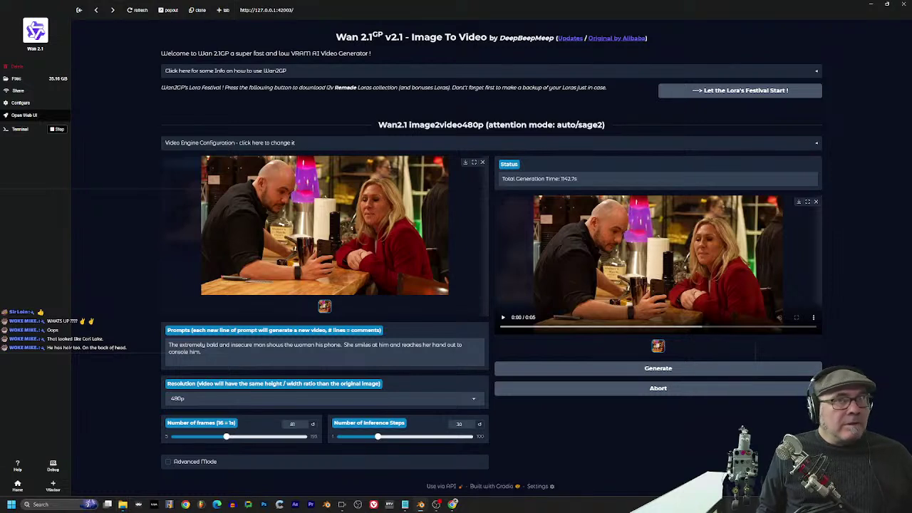
{"action": "key", "text": "alt+Tab"}
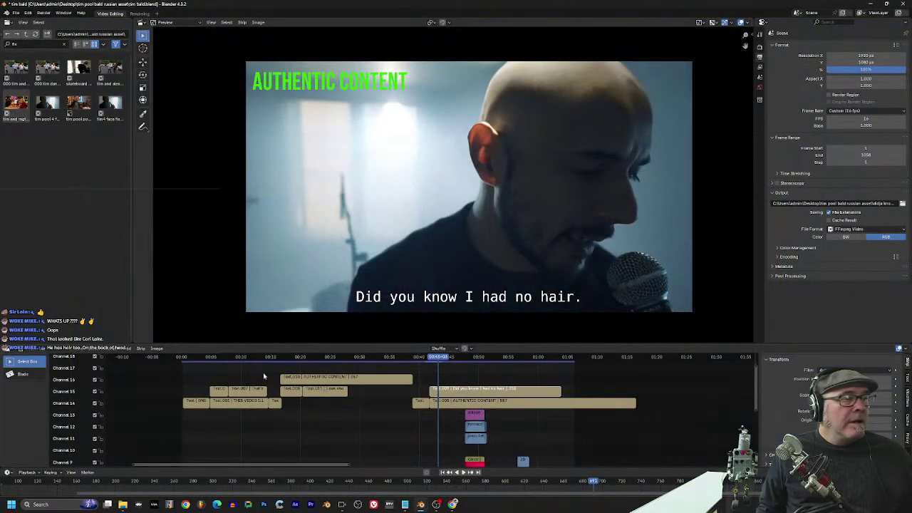
Step: Replace the text of the "Did you know I had no hair." caption with "For the fist time ever."
{"action": "left_click", "coordinate": [436, 360]}
{"action": "mouse_move", "coordinate": [436, 364]}
{"action": "left_mouse_down"}
{"action": "mouse_move", "coordinate": [418, 363]}
{"action": "mouse_move", "coordinate": [429, 364]}
{"action": "left_mouse_up"}
{"action": "left_click", "coordinate": [480, 392]}
{"action": "scroll", "coordinate": [783, 391], "scroll_direction": "up", "scroll_amount": 3}
{"action": "scroll", "coordinate": [783, 392], "scroll_direction": "up", "scroll_amount": 5}
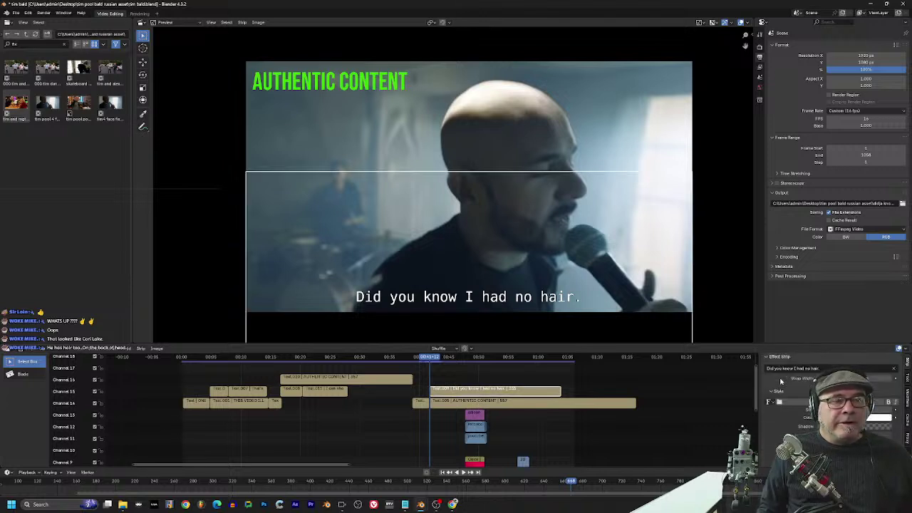
{"action": "left_click", "coordinate": [804, 383]}
{"action": "type", "text": "Fro the"}
{"action": "key", "text": "BackSpace"}
{"action": "key", "text": "BackSpace"}
{"action": "key", "text": "BackSpace"}
{"action": "key", "text": "BackSpace"}
{"action": "key", "text": "BackSpace"}
{"action": "key", "text": "BackSpace"}
{"action": "type", "text": "o"}
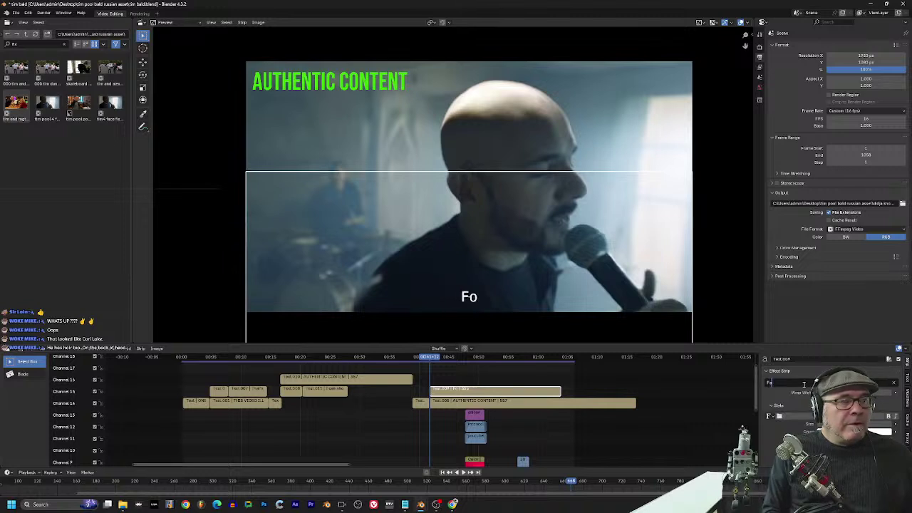
{"action": "type", "text": "r the fist tim"}
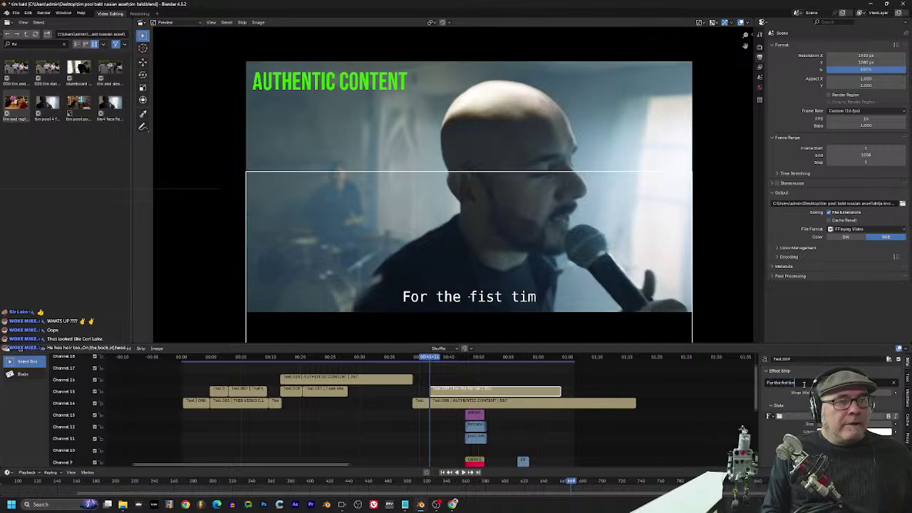
{"action": "type", "text": "e ever."}
{"action": "key", "text": "Return"}
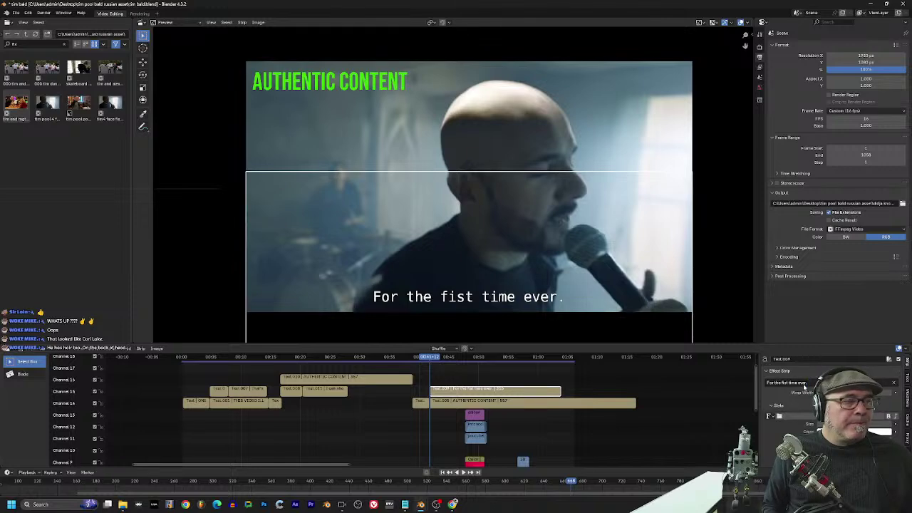
Step: Play the "For the fist time ever." caption against the singing and place the playhead at 00:44, where the following lyric begins
{"action": "key", "text": "space"}
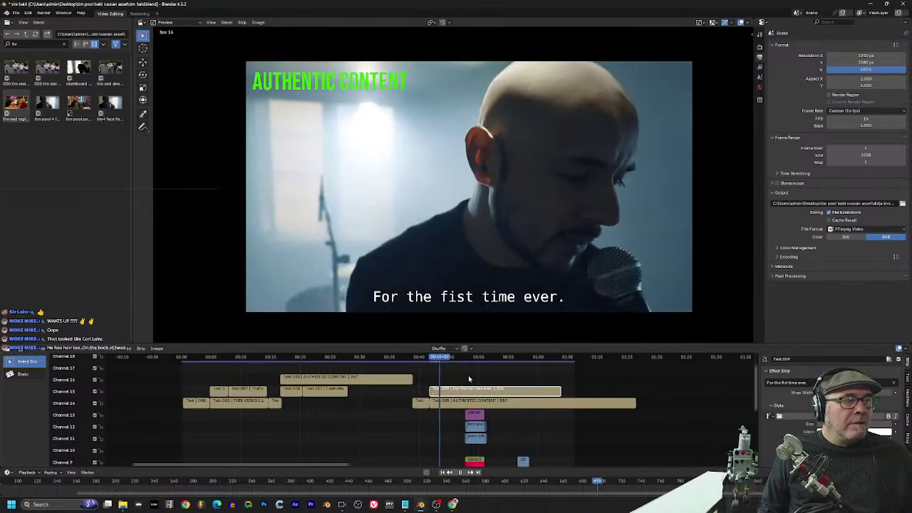
{"action": "key", "text": "space"}
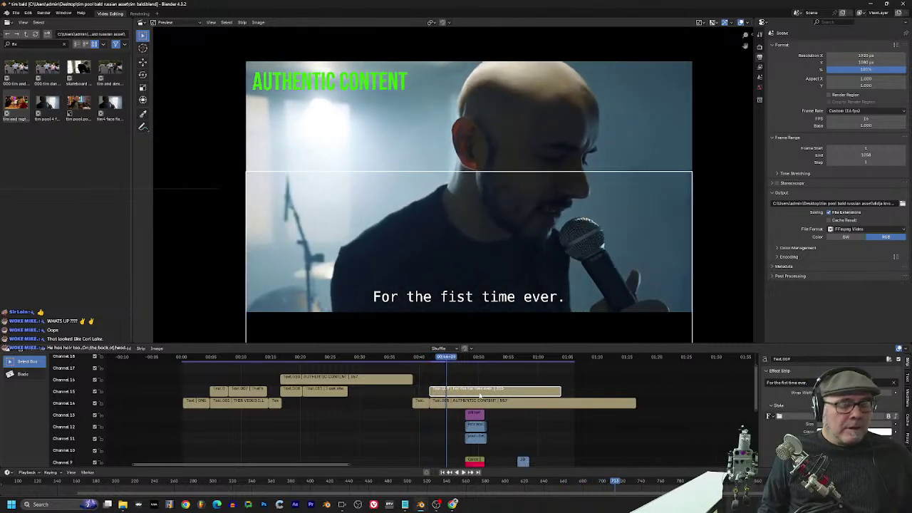
{"action": "left_click_drag", "start_coordinate": [449, 360], "coordinate": [443, 362]}
Step: Try to split the caption at 00:44 and enter "I felt a woman's touch." as the following lyric
{"action": "key", "text": "k"}
{"action": "type", "text": "I felt a woman's touch."}
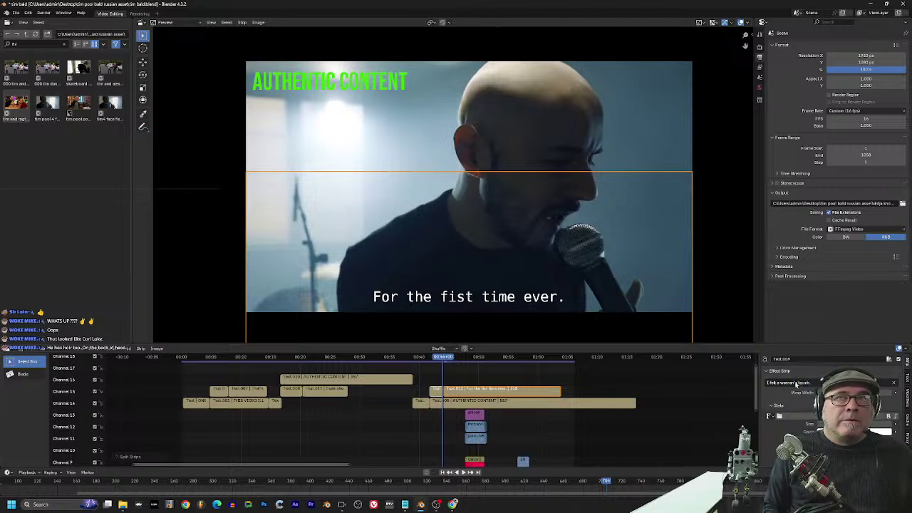
{"action": "key", "text": "space"}
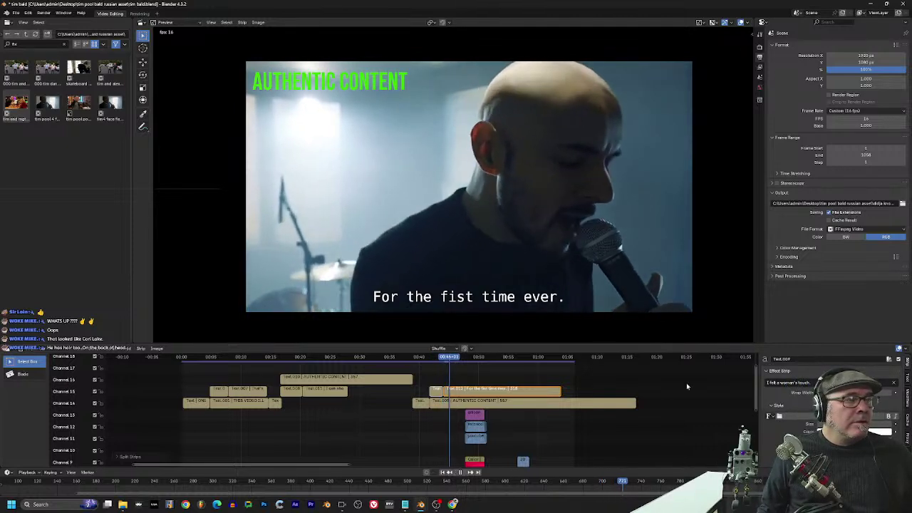
{"action": "key", "text": "Escape"}
{"action": "left_click", "coordinate": [458, 389]}
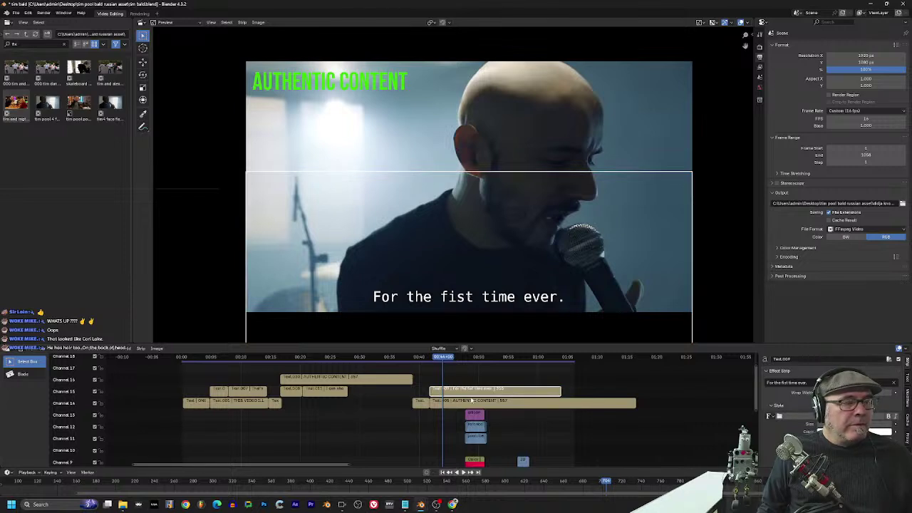
Step: Split the "For the fist time ever." strip at 00:44 and set the second part's text to "I felt a woman's touch."
{"action": "key", "text": "k"}
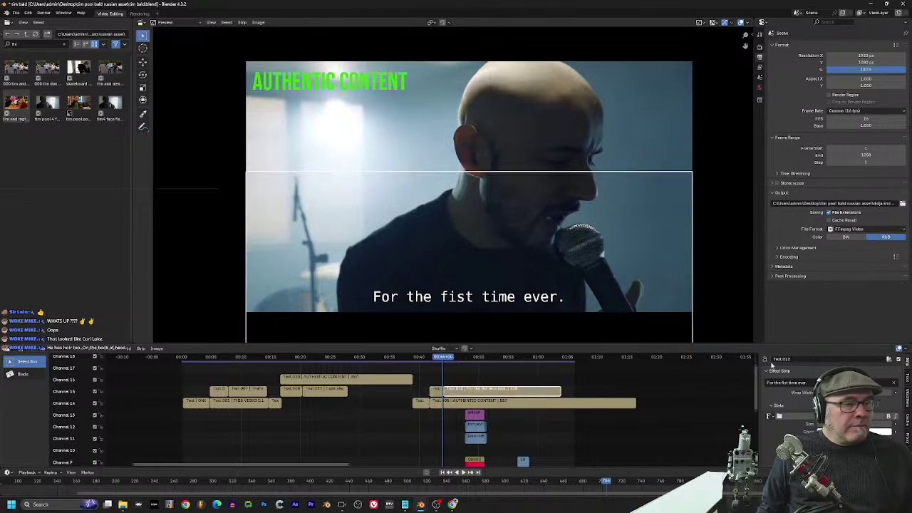
{"action": "left_click", "coordinate": [779, 370]}
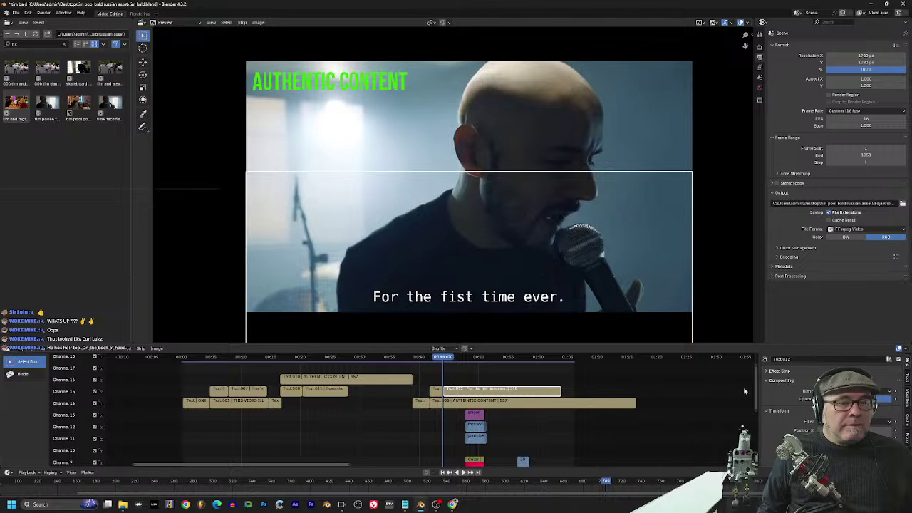
{"action": "left_click", "coordinate": [769, 372]}
{"action": "left_click", "coordinate": [781, 386]}
{"action": "key", "text": "BackSpace"}
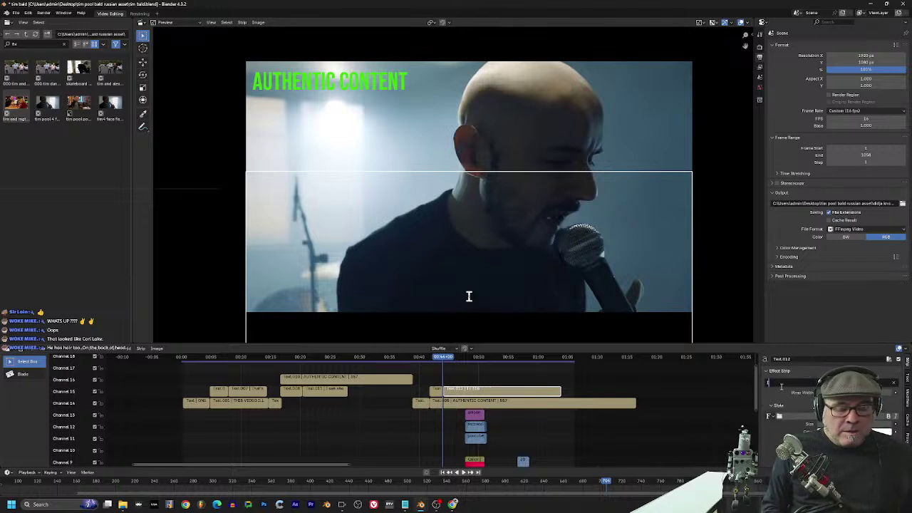
{"action": "type", "text": "I felt a"}
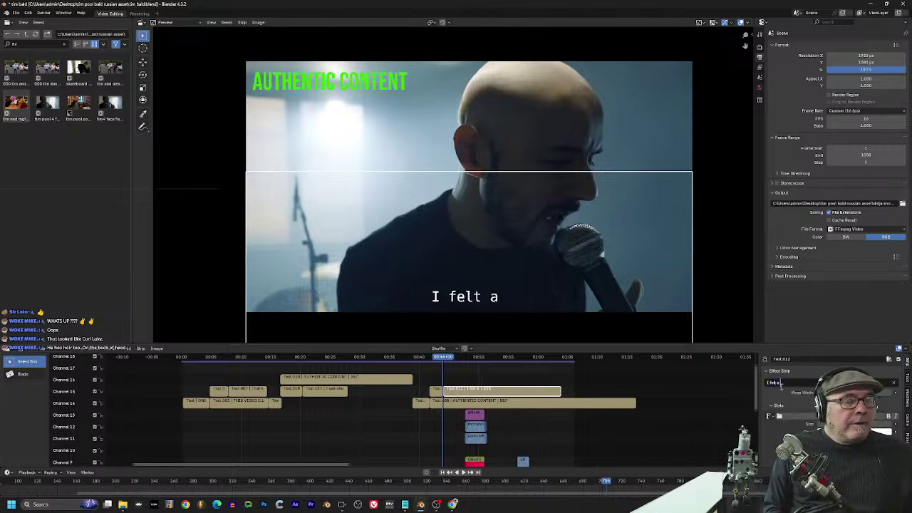
{"action": "type", "text": " woman's touch."}
{"action": "key", "text": "Return"}
Step: Shorten the "I felt a woman's touch." strip to end at about 00:48 and play on through the blue hearts scene
{"action": "key", "text": "space"}
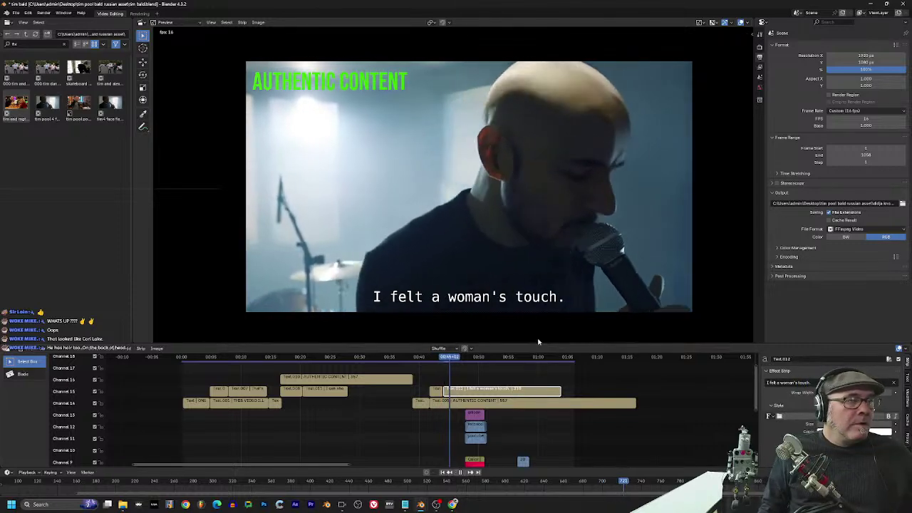
{"action": "left_click_drag", "start_coordinate": [555, 388], "coordinate": [460, 389]}
{"action": "key", "text": "space"}
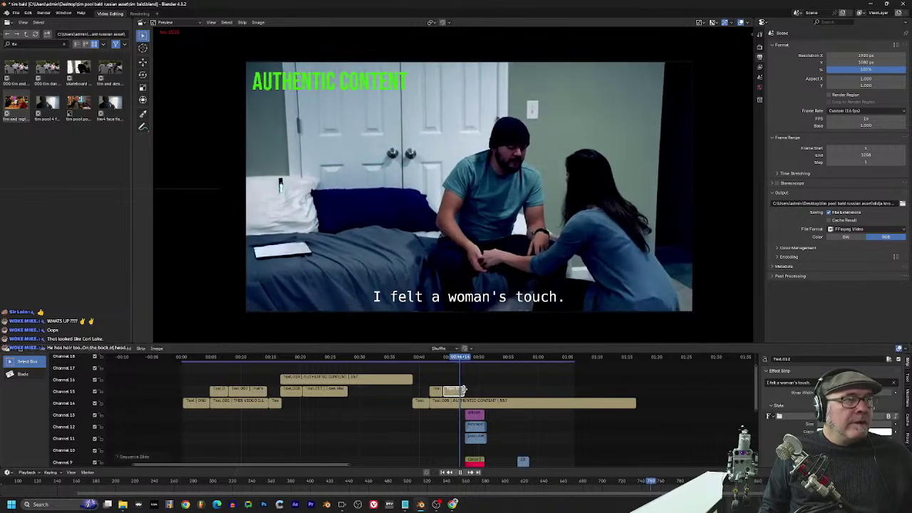
{"action": "key", "text": "space"}
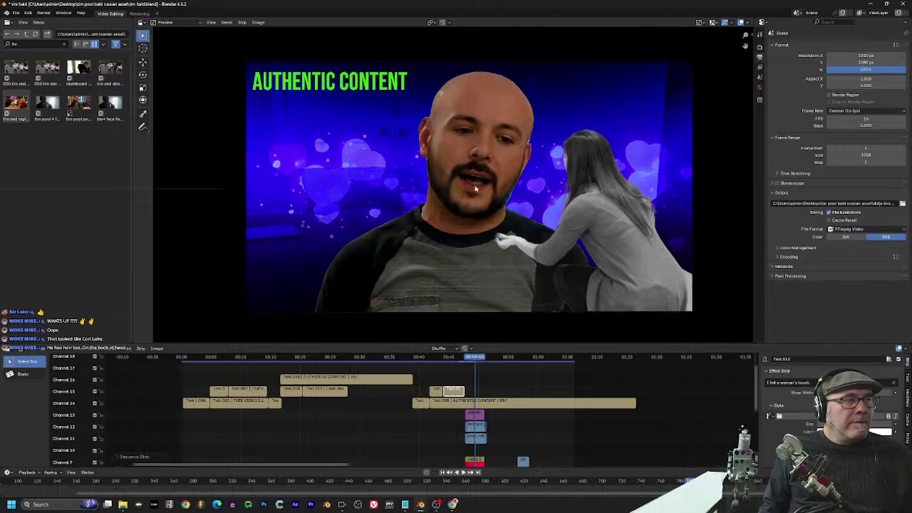
{"action": "key", "text": "space"}
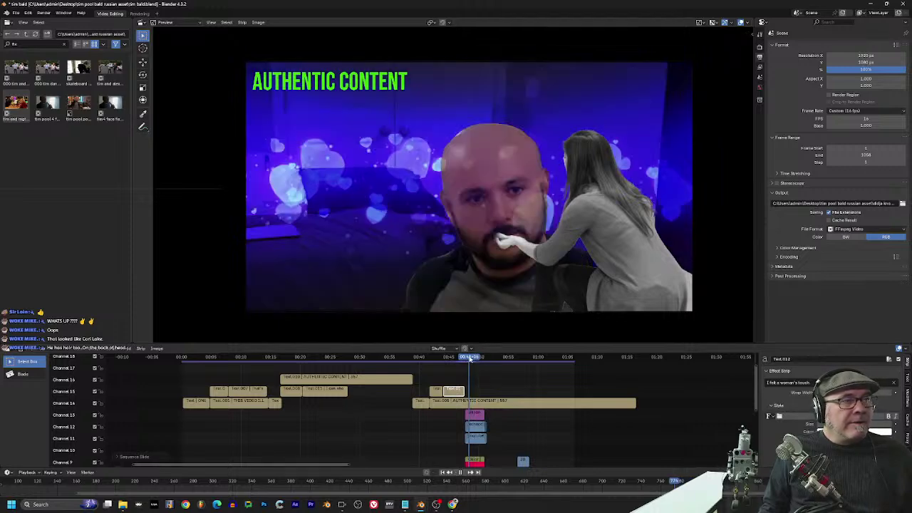
{"action": "left_click_drag", "start_coordinate": [483, 359], "coordinate": [470, 361]}
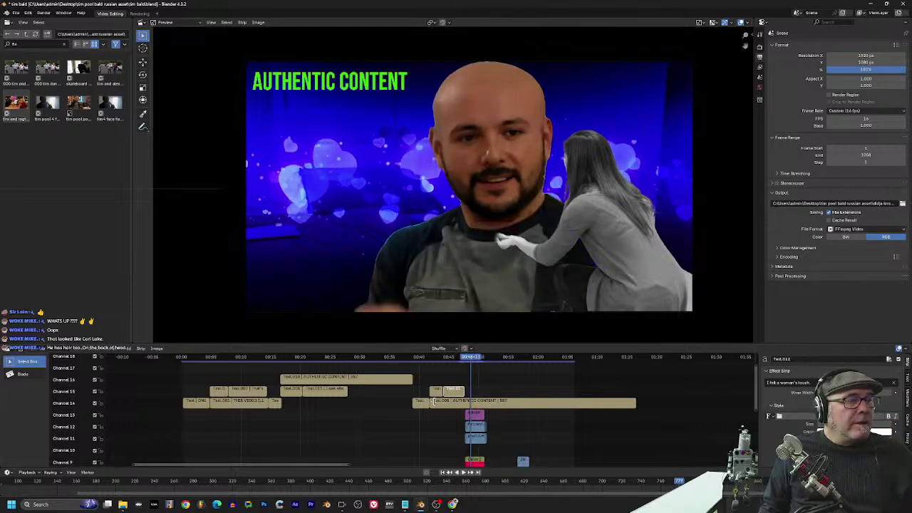
Step: Duplicate the "I felt a woman's touch." strip directly after the original at about 00:48 and replay the captions from about 00:42
{"action": "key", "text": "shift+d"}
{"action": "left_click", "coordinate": [468, 390]}
{"action": "left_click_drag", "start_coordinate": [468, 359], "coordinate": [428, 358]}
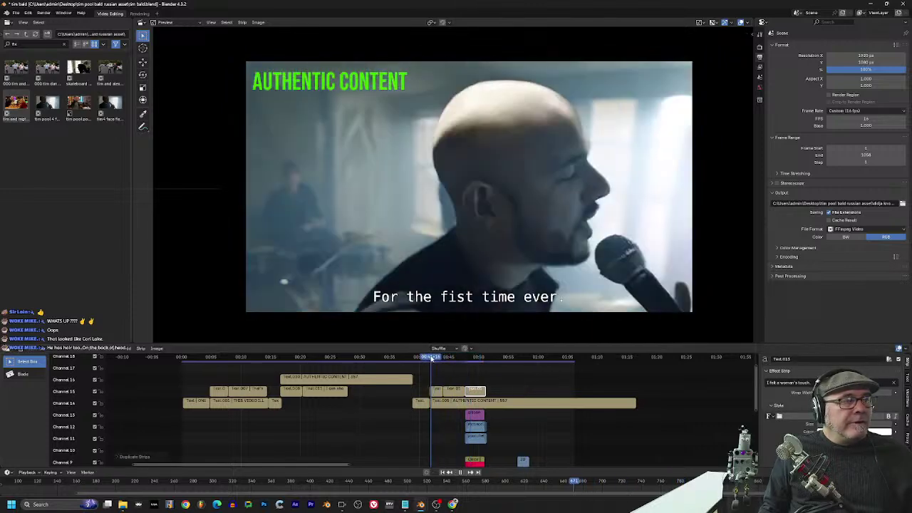
{"action": "key", "text": "space"}
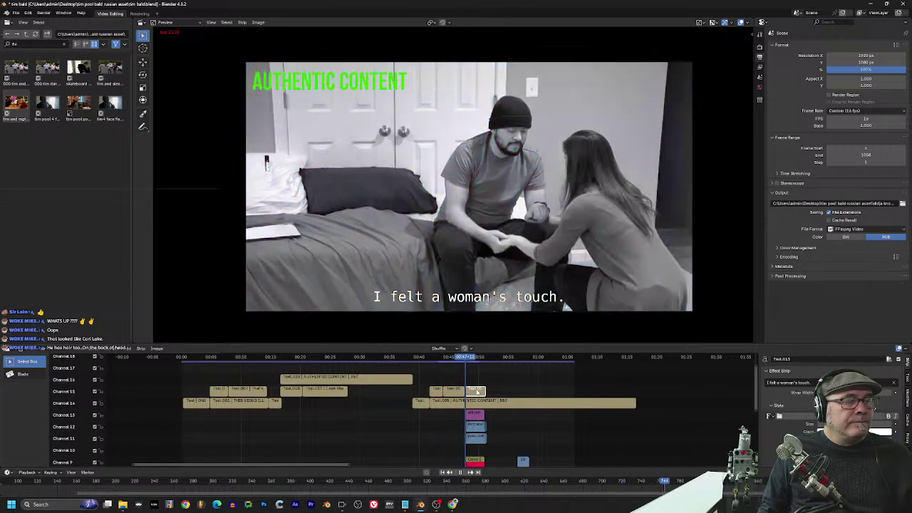
Step: Set the duplicated caption's text to "She says she loves me."
{"action": "type", "text": "Seh"}
{"action": "key", "text": "BackSpace"}
{"action": "key", "text": "BackSpace"}
{"action": "type", "text": "hje"}
{"action": "key", "text": "BackSpace"}
{"action": "key", "text": "BackSpace"}
{"action": "type", "text": "e says she"}
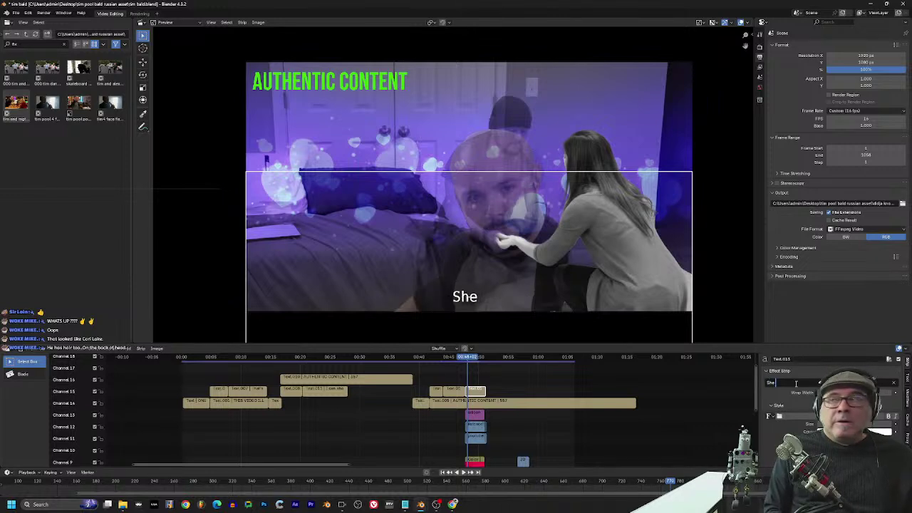
{"action": "type", "text": " loves me."}
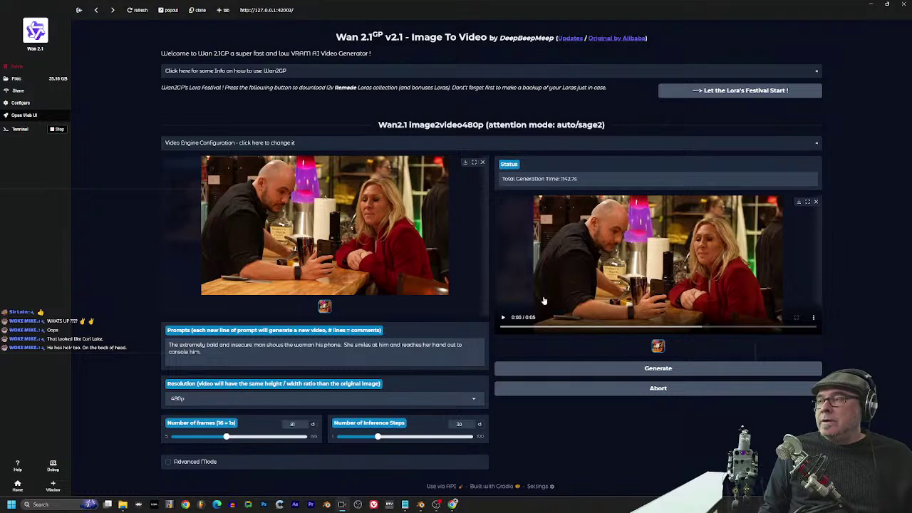
Step: Play through the generated clip of the couple at the bar and download it as "000 tim and mtg"
{"action": "left_click", "coordinate": [501, 317]}
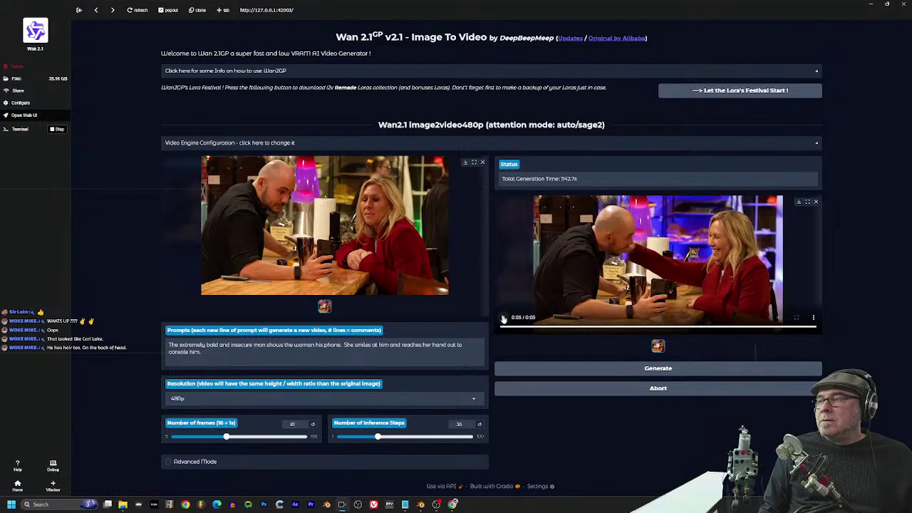
{"action": "left_click", "coordinate": [503, 318]}
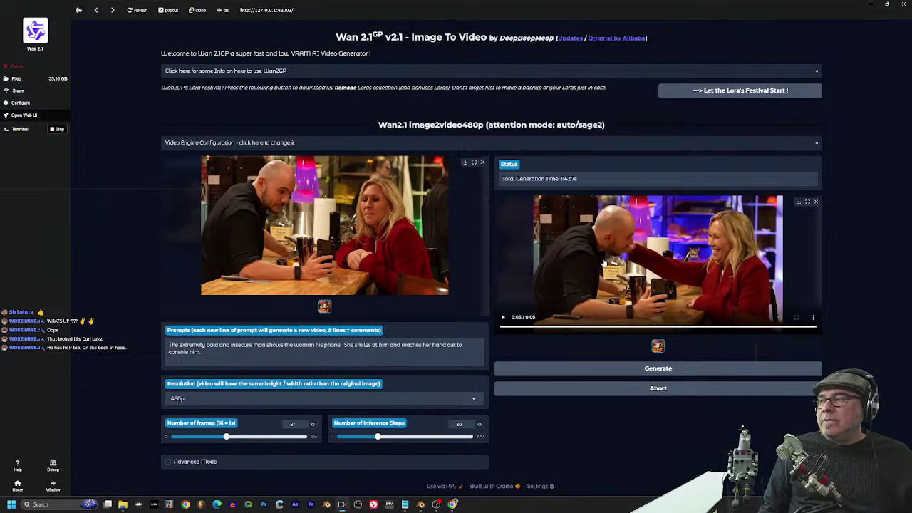
{"action": "left_click", "coordinate": [504, 318]}
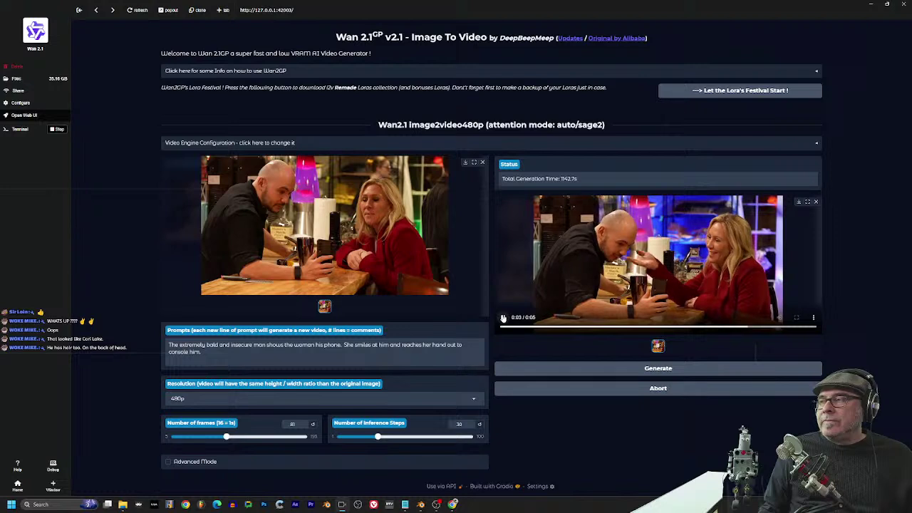
{"action": "left_click", "coordinate": [504, 318]}
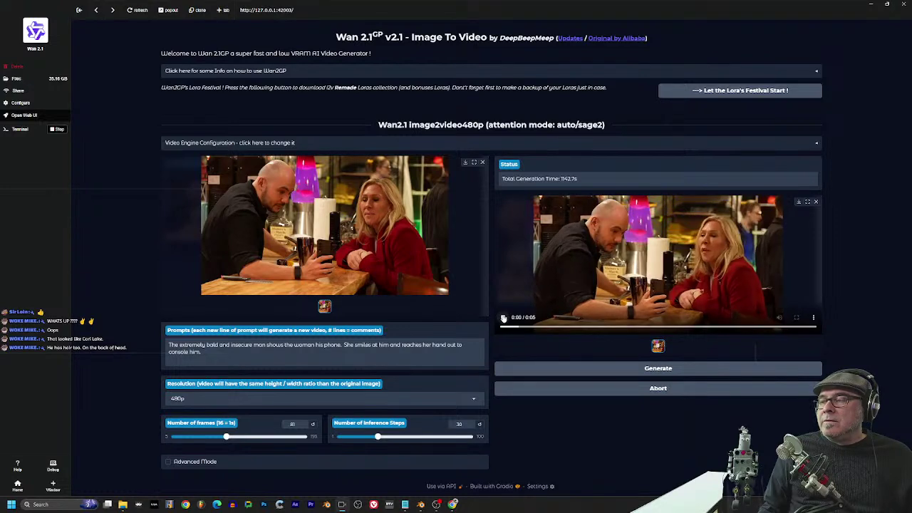
{"action": "left_click", "coordinate": [799, 203]}
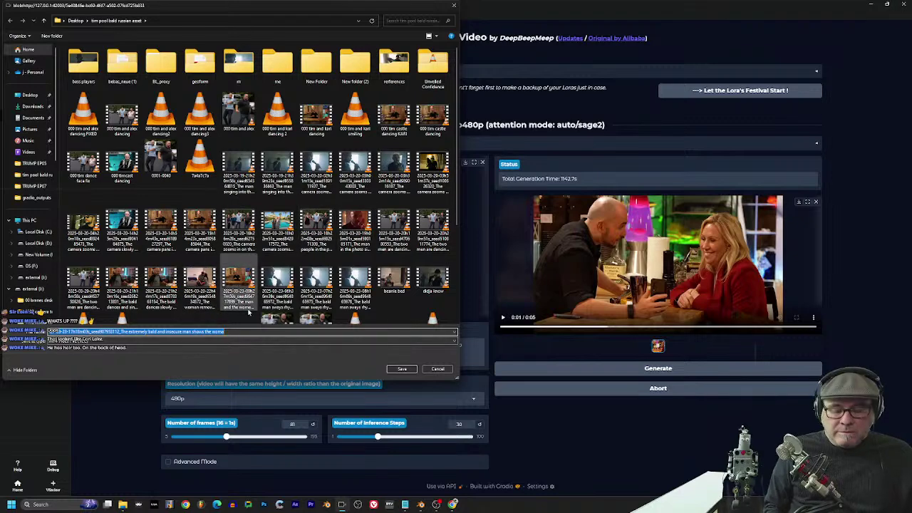
{"action": "type", "text": "000 tim and mtg"}
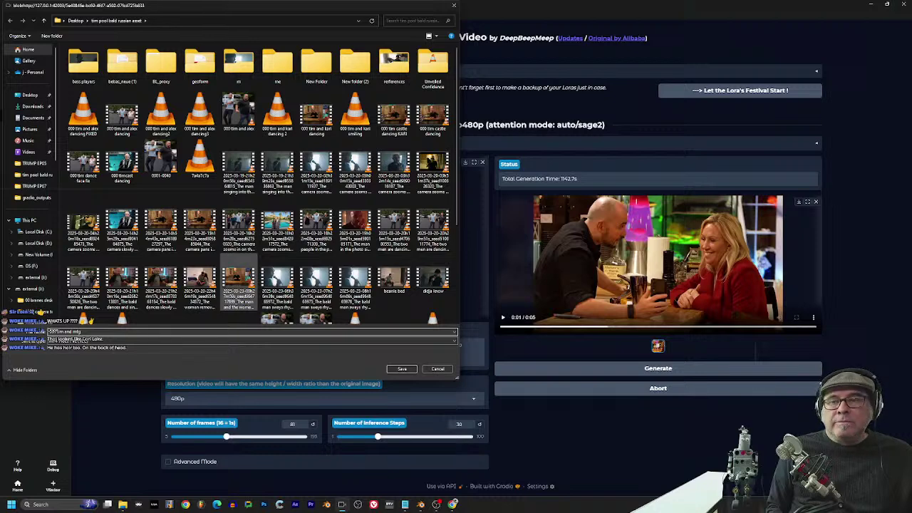
{"action": "key", "text": "Return"}
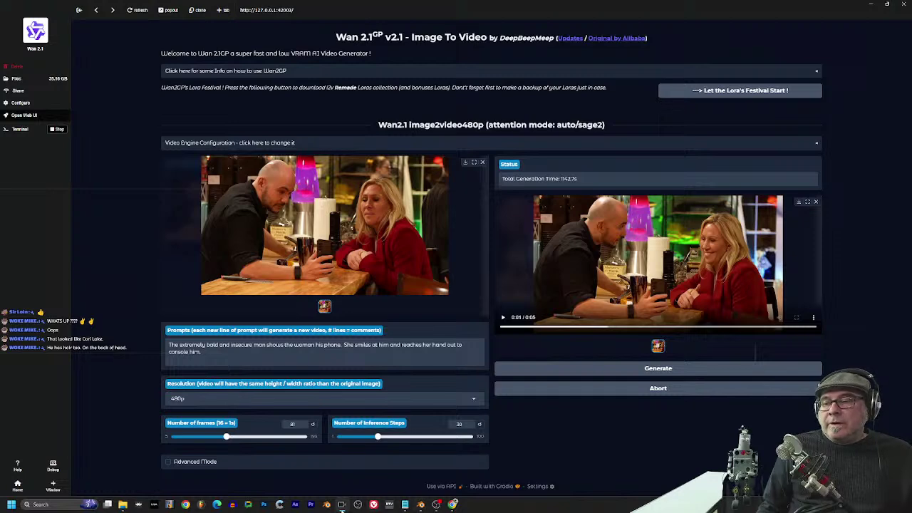
Step: Generate another video from the same image and prompt
{"action": "left_click", "coordinate": [342, 504]}
{"action": "left_click", "coordinate": [342, 505]}
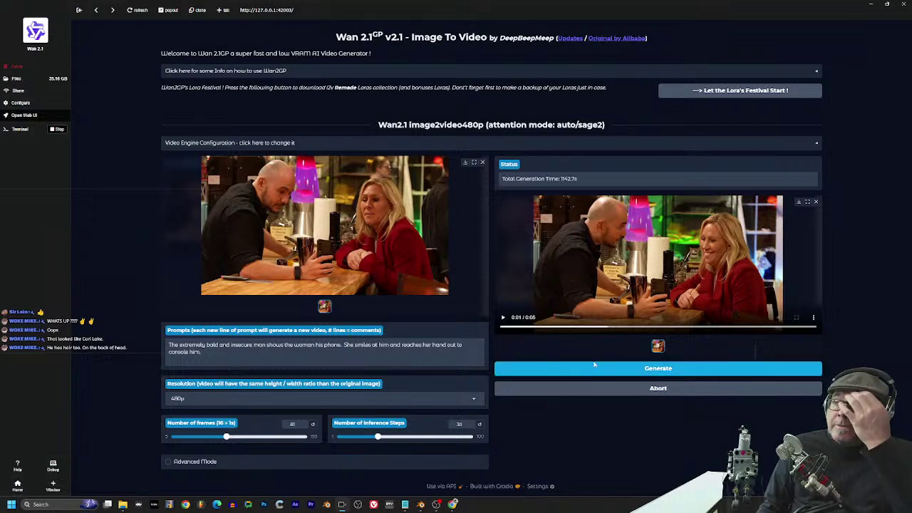
{"action": "left_click", "coordinate": [665, 370]}
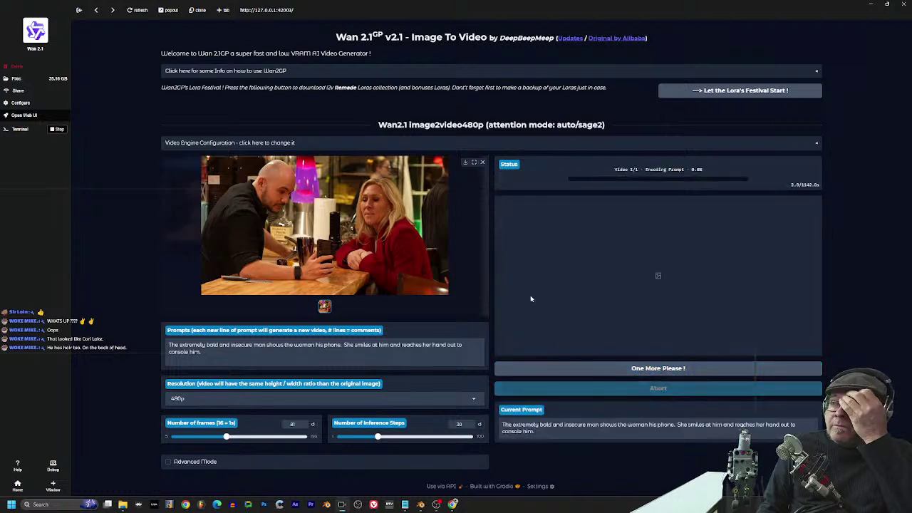
Step: Switch from Wan 2.1 to the running FaceFusion 3.1.1 app and open its default interface
{"action": "left_click", "coordinate": [18, 485]}
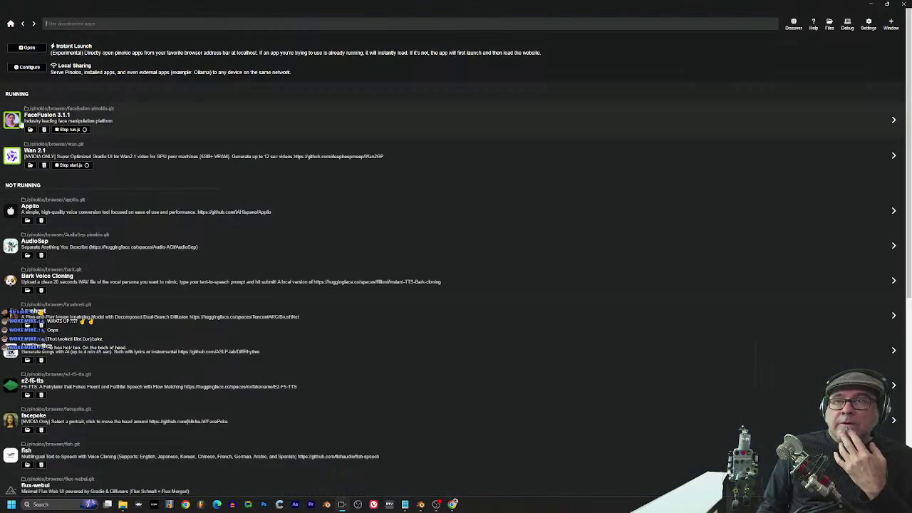
{"action": "left_click", "coordinate": [10, 121]}
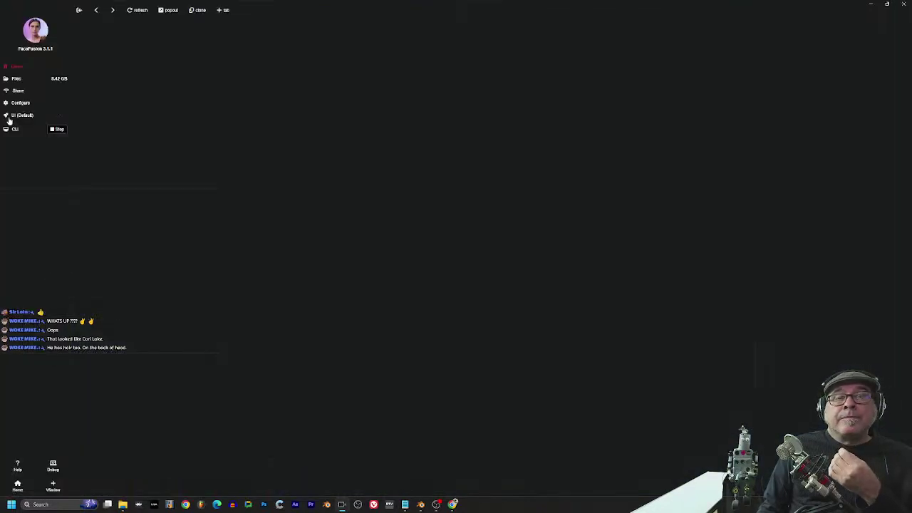
{"action": "left_click", "coordinate": [24, 116]}
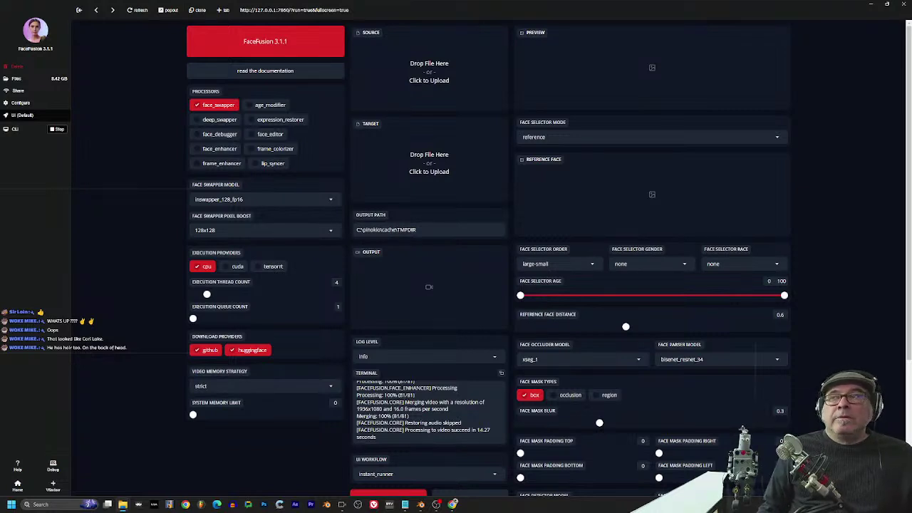
Step: Load "tim and mgt fixed.mp4" as the target and "tim bald reference.png" as the source
{"action": "left_click_drag", "start_coordinate": [123, 273], "coordinate": [402, 146]}
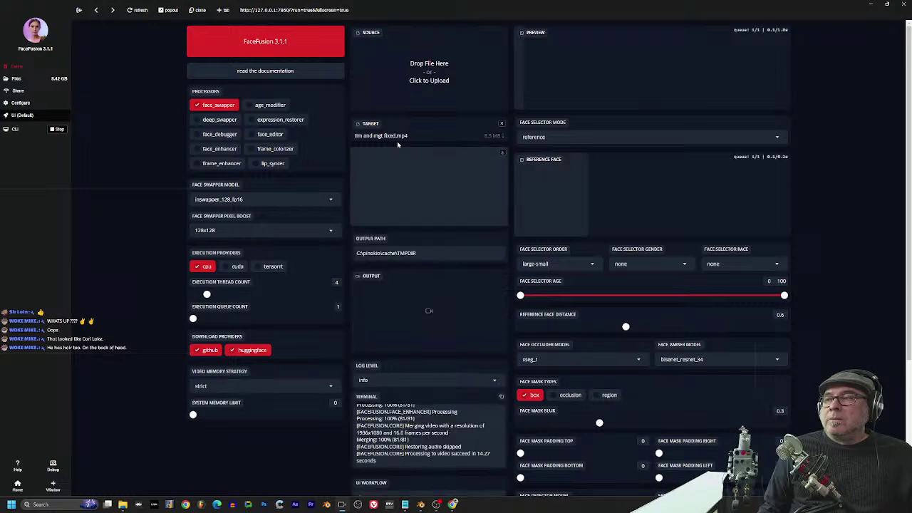
{"action": "left_click", "coordinate": [433, 71]}
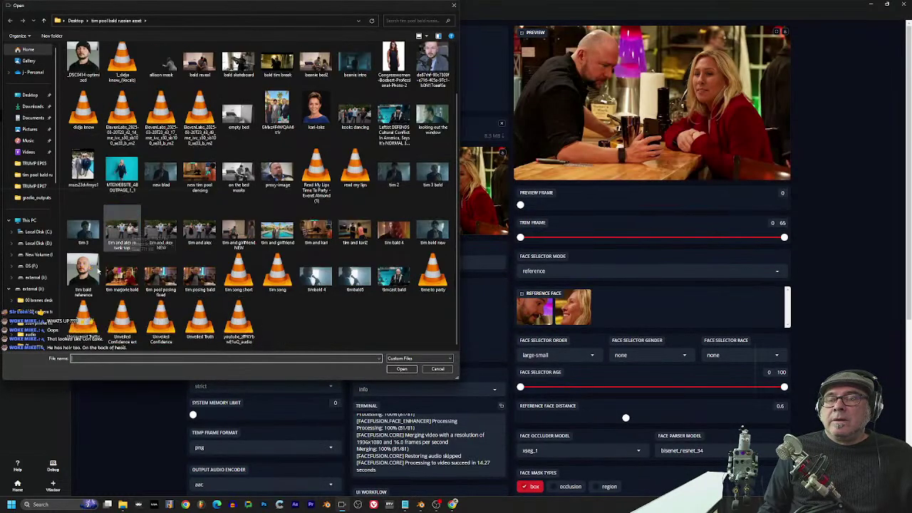
{"action": "double_click", "coordinate": [81, 279]}
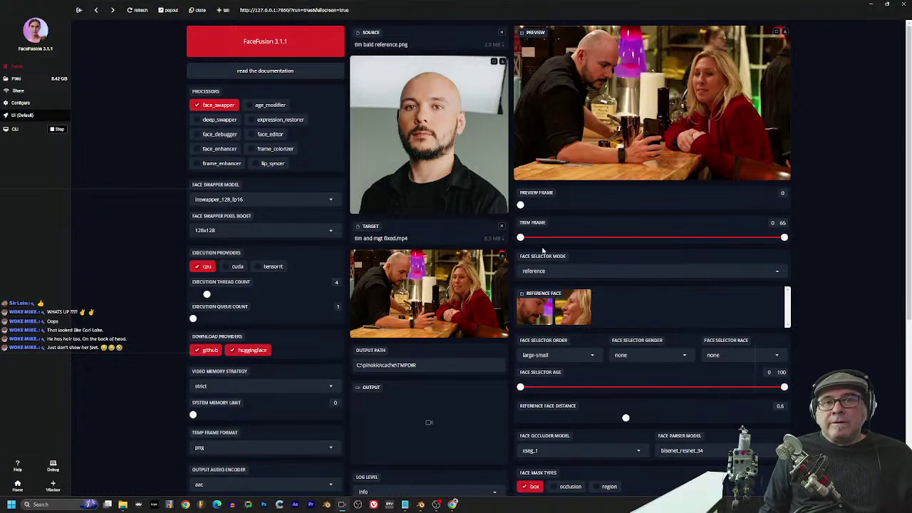
Step: Try the woman's face as the reference face, switch back to the bald man's, and check preview frames 23 and 57
{"action": "left_click_drag", "start_coordinate": [521, 207], "coordinate": [613, 206]}
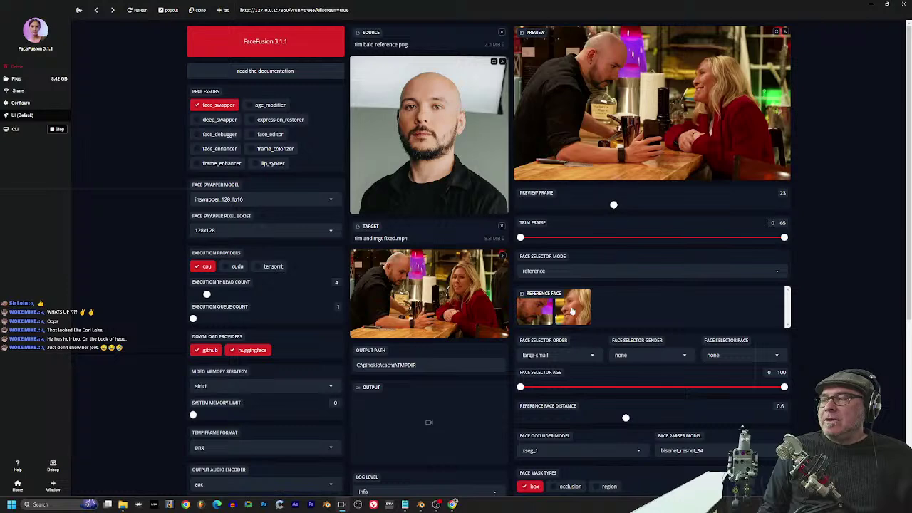
{"action": "left_click", "coordinate": [572, 310]}
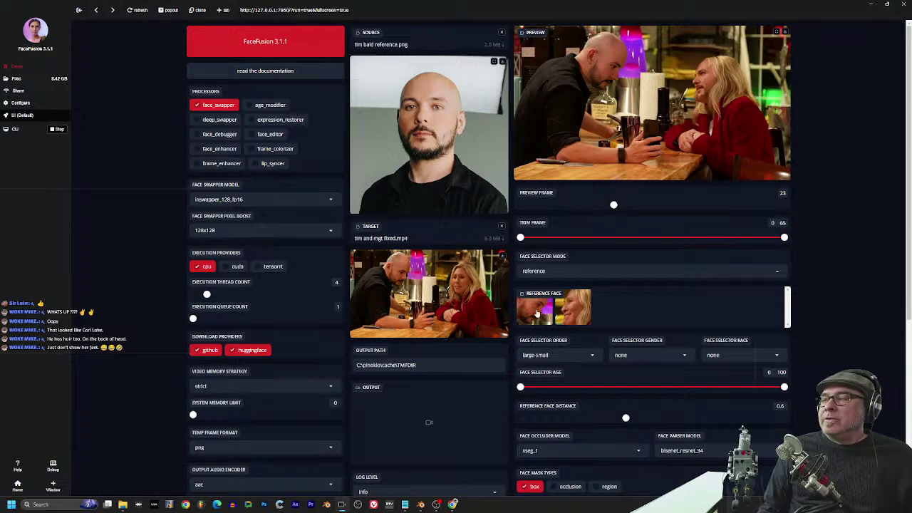
{"action": "left_click", "coordinate": [536, 312]}
{"action": "left_click_drag", "start_coordinate": [613, 204], "coordinate": [752, 208]}
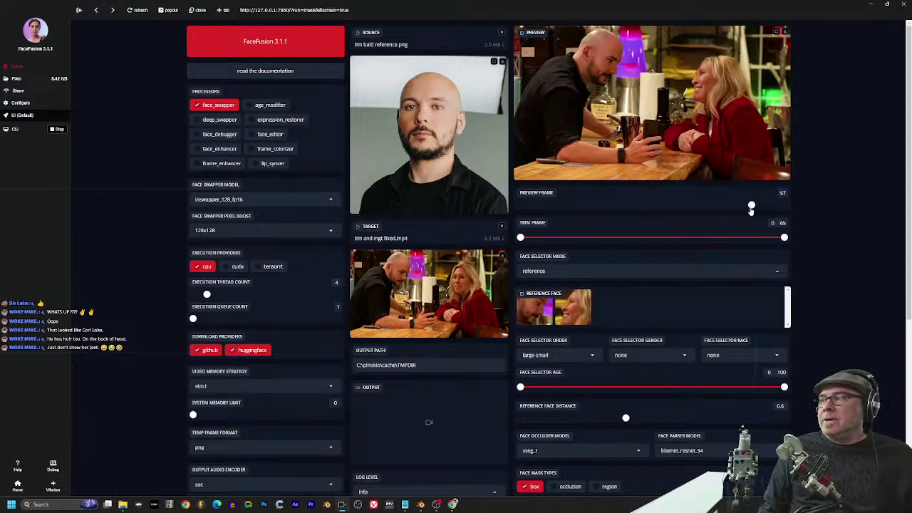
Step: Enable the cuda and tensorrt execution providers and set the thread count to 32 and the queue count to 4
{"action": "left_click", "coordinate": [237, 266]}
{"action": "left_click", "coordinate": [273, 267]}
{"action": "left_click_drag", "start_coordinate": [207, 294], "coordinate": [439, 312]}
{"action": "left_click_drag", "start_coordinate": [193, 320], "coordinate": [400, 326]}
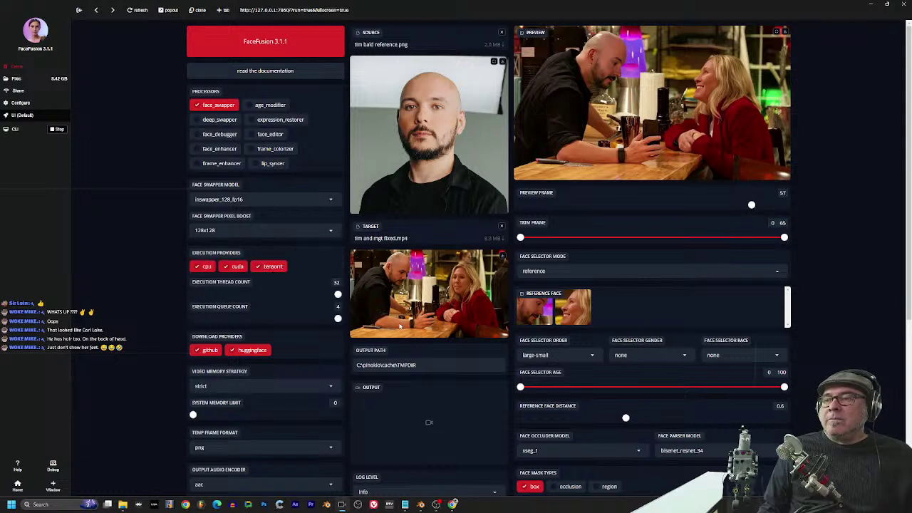
Step: Add the face_enhancer processor and return the preview to frame 0
{"action": "left_click", "coordinate": [201, 151]}
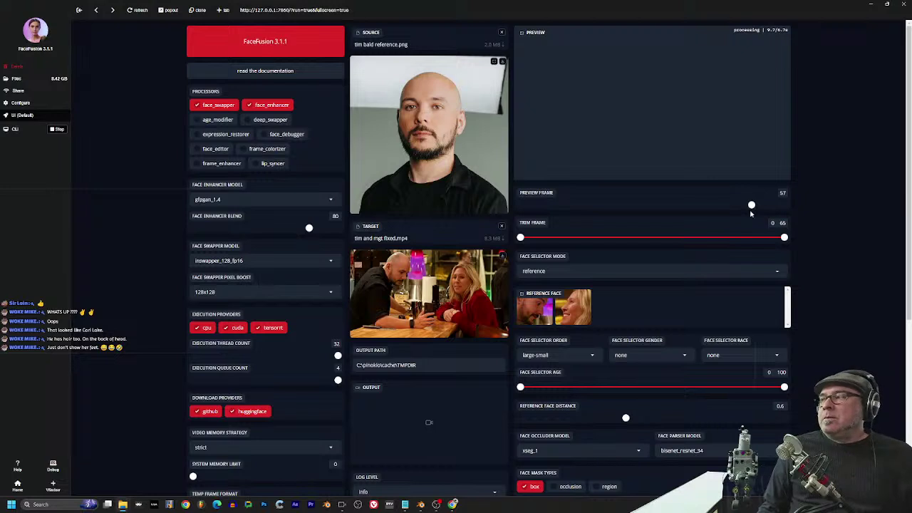
{"action": "left_click_drag", "start_coordinate": [752, 206], "coordinate": [533, 206]}
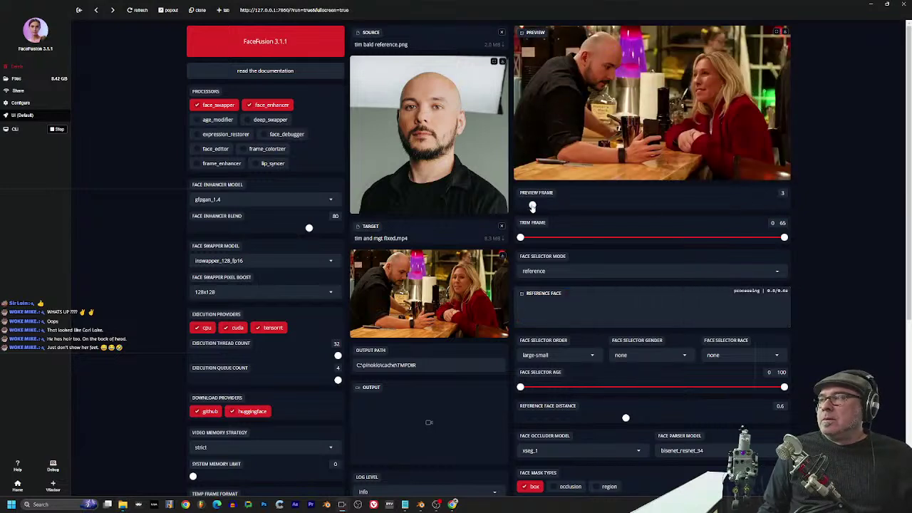
{"action": "left_click_drag", "start_coordinate": [534, 206], "coordinate": [520, 205]}
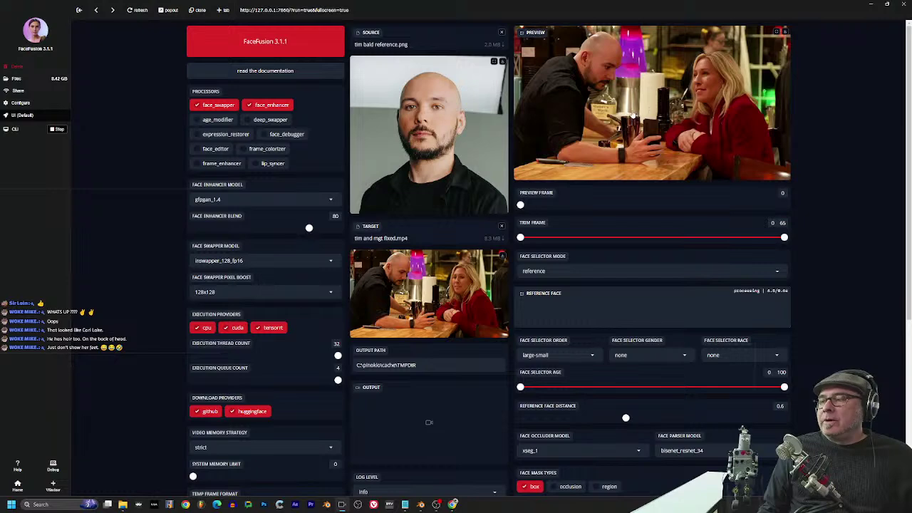
Step: Set the output video resolution to 1936x1080 and the output video quality to 100
{"action": "scroll", "coordinate": [256, 376], "scroll_direction": "down", "scroll_amount": 2}
{"action": "scroll", "coordinate": [258, 424], "scroll_direction": "down", "scroll_amount": 2}
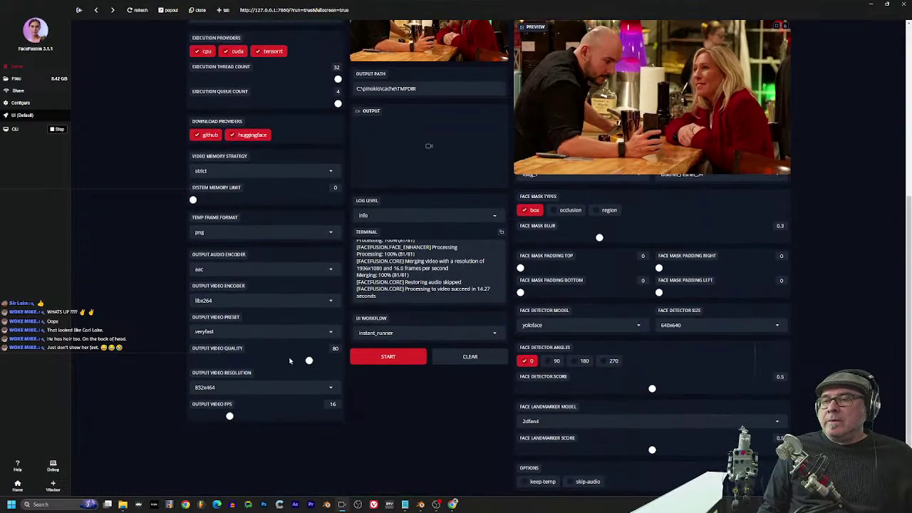
{"action": "left_click", "coordinate": [330, 388]}
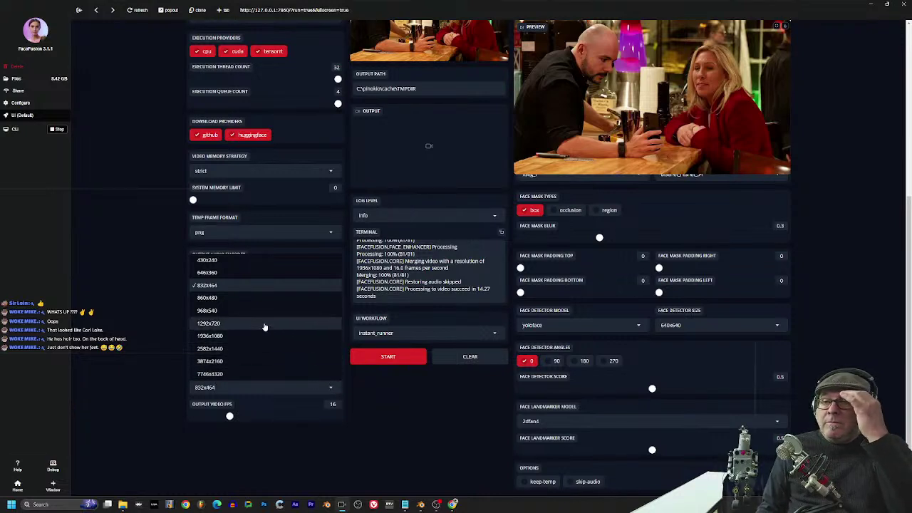
{"action": "left_click", "coordinate": [210, 336]}
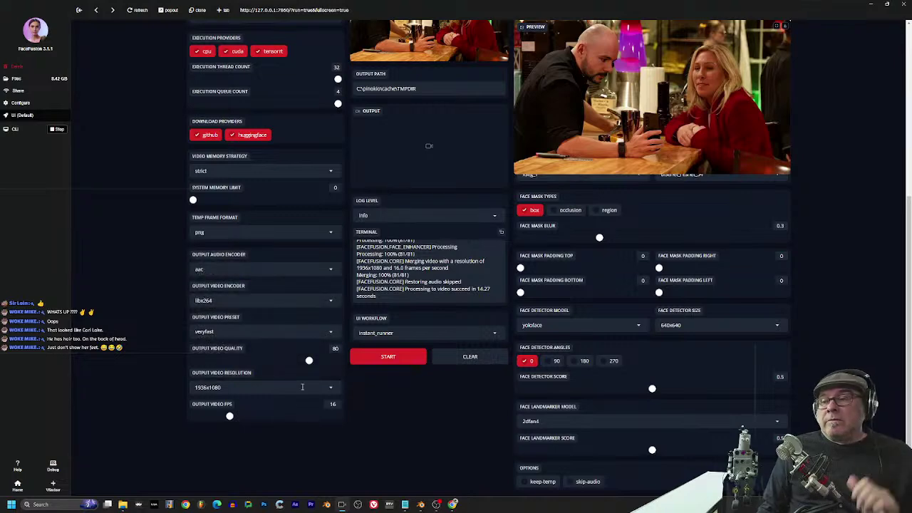
{"action": "scroll", "coordinate": [437, 404], "scroll_direction": "up", "scroll_amount": 5}
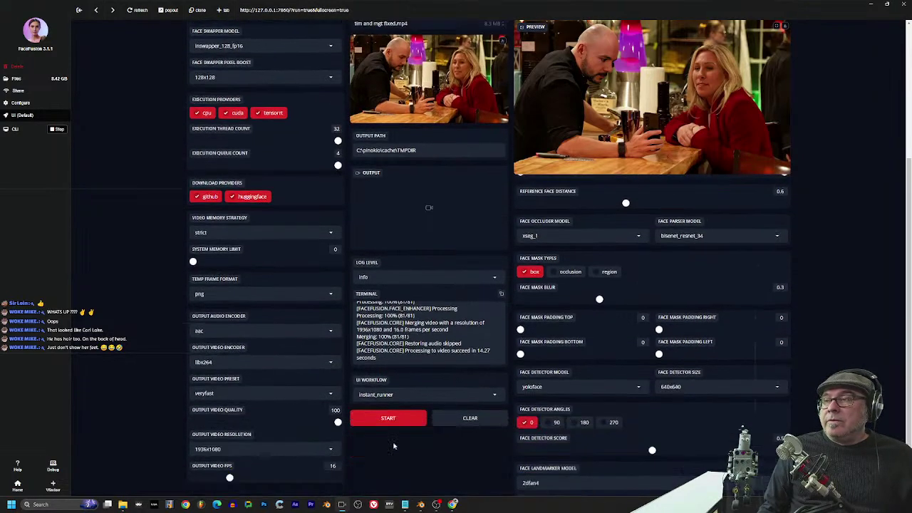
{"action": "scroll", "coordinate": [663, 73], "scroll_direction": "up", "scroll_amount": 2}
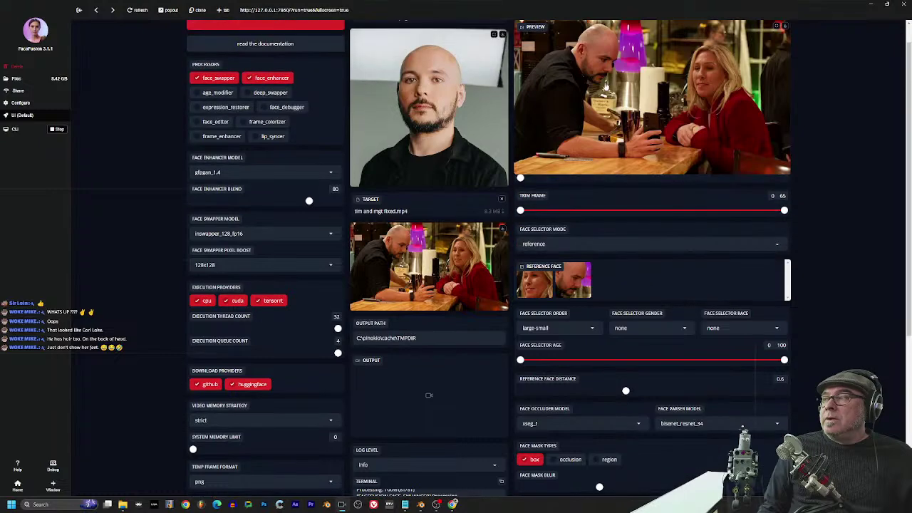
{"action": "scroll", "coordinate": [366, 396], "scroll_direction": "down", "scroll_amount": 7}
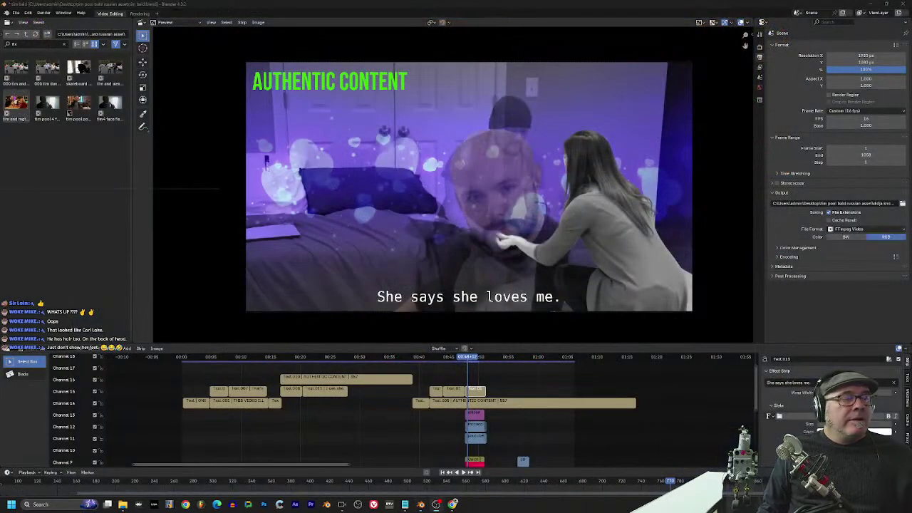
Step: Switch to Blender, shorten the "She says she loves me." strip to end at about 00:50, and duplicate it directly after
{"action": "mouse_move", "coordinate": [476, 360]}
{"action": "left_mouse_down"}
{"action": "mouse_move", "coordinate": [495, 360]}
{"action": "mouse_move", "coordinate": [463, 368]}
{"action": "left_mouse_up"}
{"action": "key", "text": "space"}
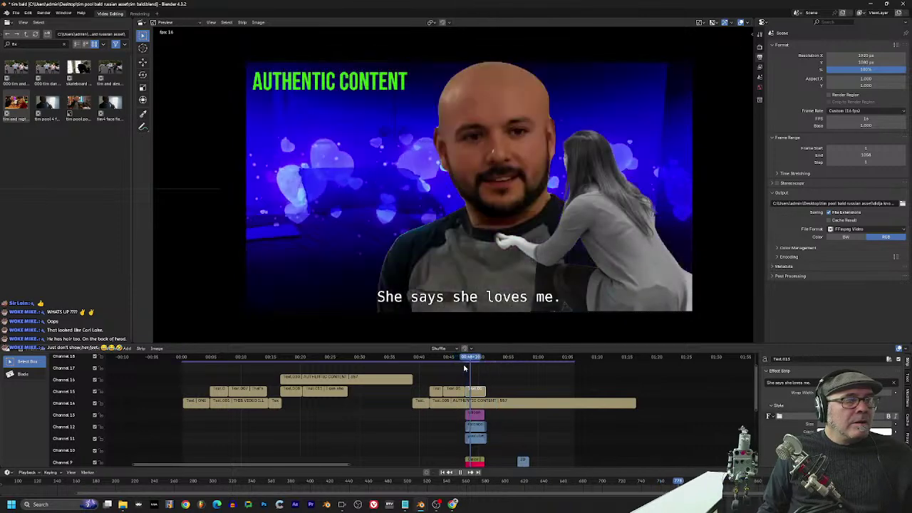
{"action": "left_click_drag", "start_coordinate": [463, 358], "coordinate": [482, 359]}
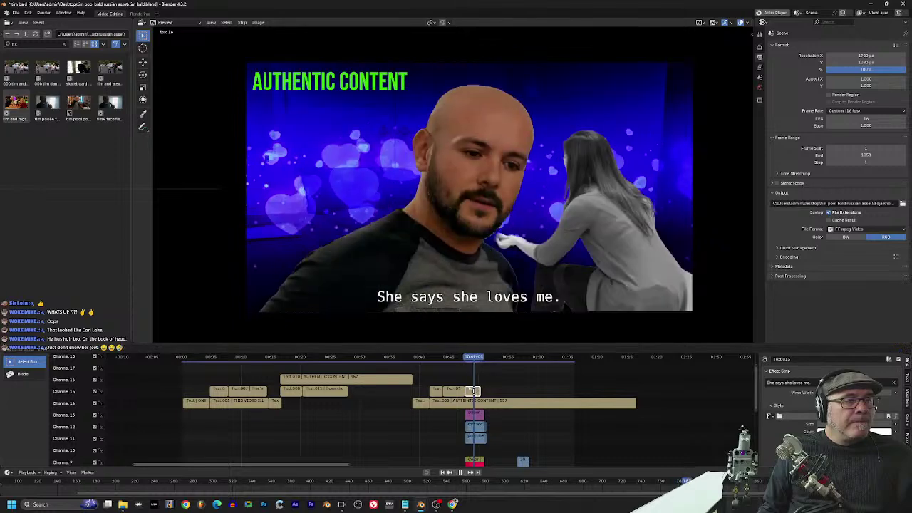
{"action": "key", "text": "shift+d"}
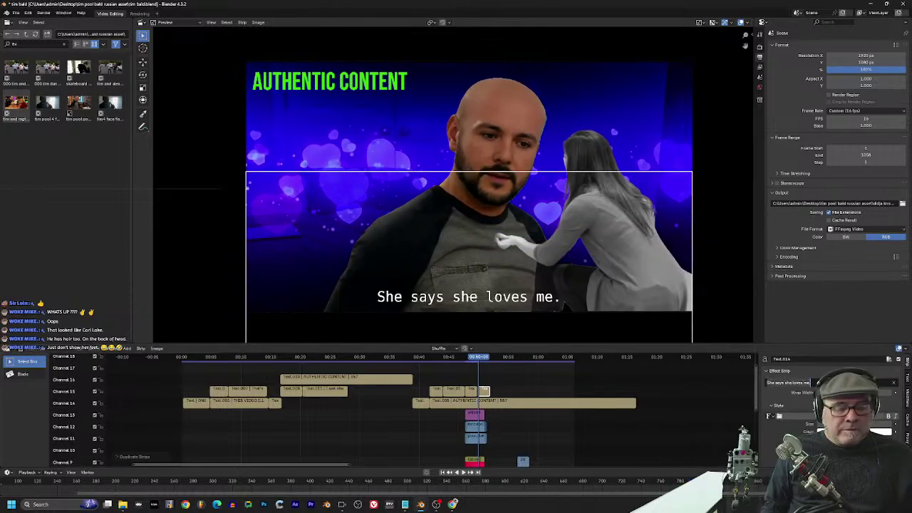
Step: Set the duplicated caption's text to "...that i should ditch this crutch."
{"action": "type", "text": "hat i should dit6ch"}
{"action": "key", "text": "BackSpace"}
{"action": "key", "text": "BackSpace"}
{"action": "key", "text": "BackSpace"}
{"action": "type", "text": "ch tyh"}
{"action": "key", "text": "BackSpace"}
{"action": "key", "text": "BackSpace"}
{"action": "type", "text": "his crutch."}
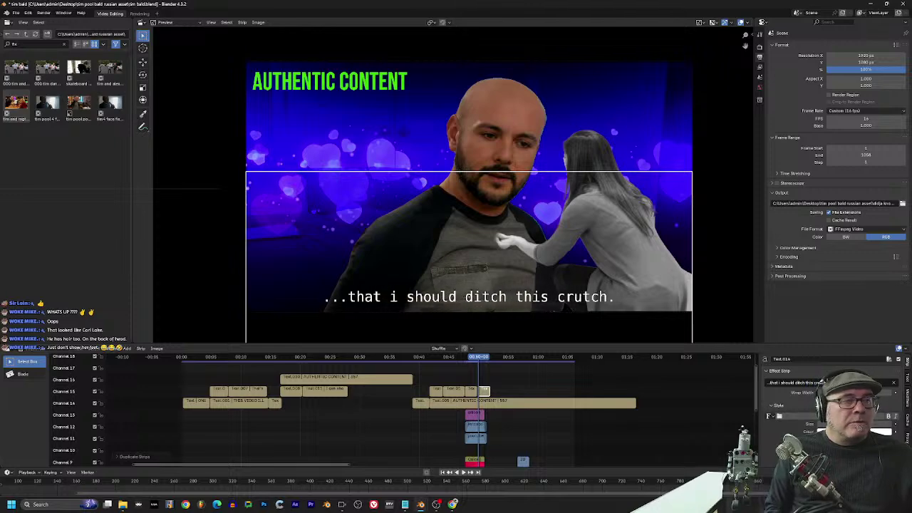
Step: Change the preceding "She says she loves me." caption to end with an ellipsis: "She says she loves me..."
{"action": "left_click", "coordinate": [473, 360]}
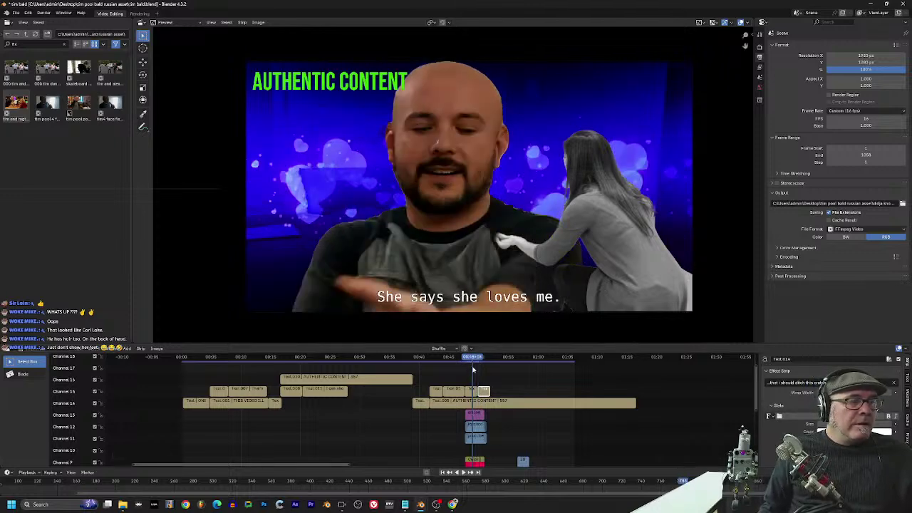
{"action": "left_click", "coordinate": [470, 391]}
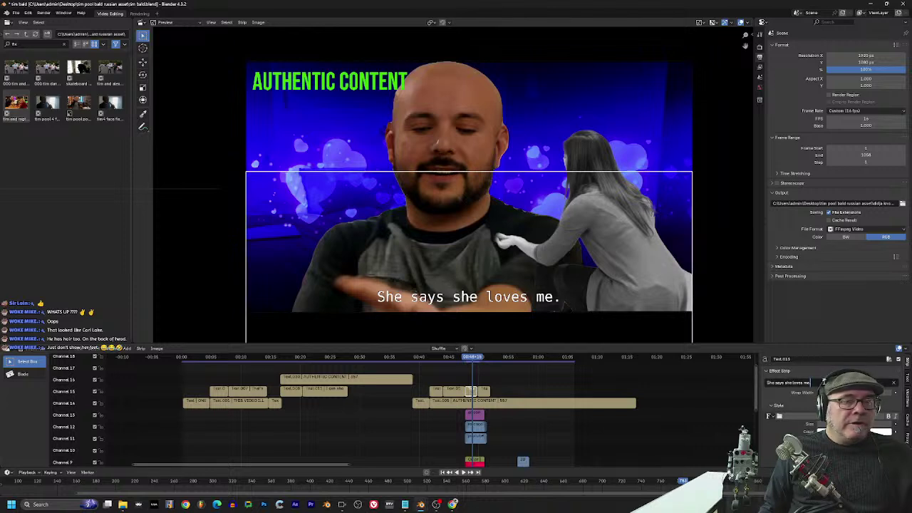
{"action": "type", "text": ".."}
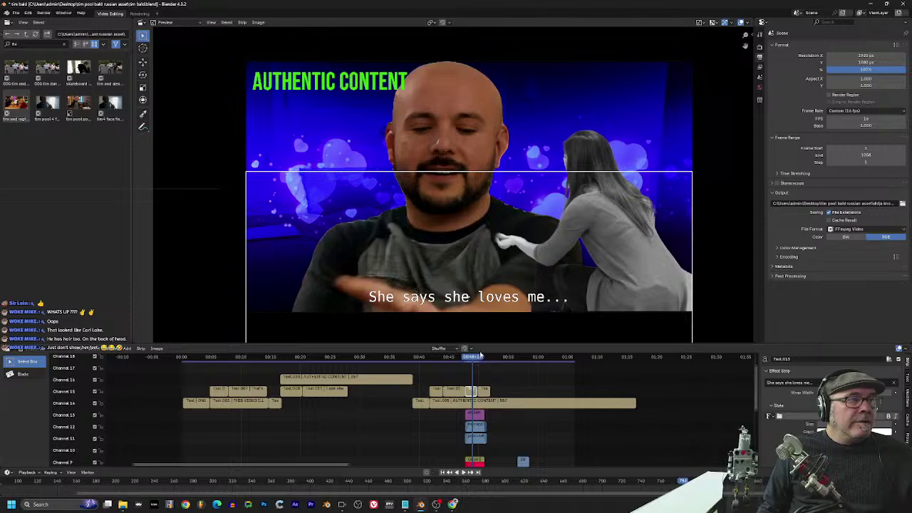
Step: Check the timing by playback and lengthen the "...that i should ditch this crutch." caption strip to end at about 00:53
{"action": "key", "text": "space"}
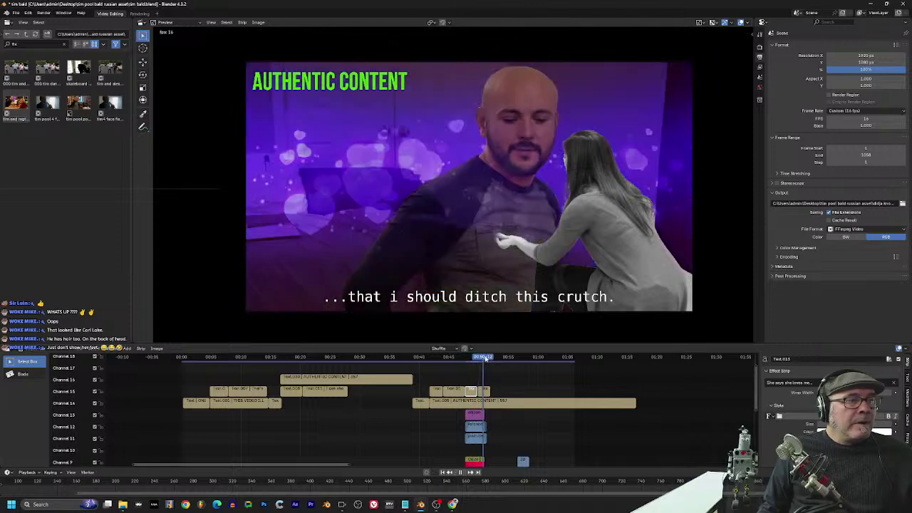
{"action": "key", "text": "space"}
{"action": "left_click", "coordinate": [491, 390]}
{"action": "key", "text": "space"}
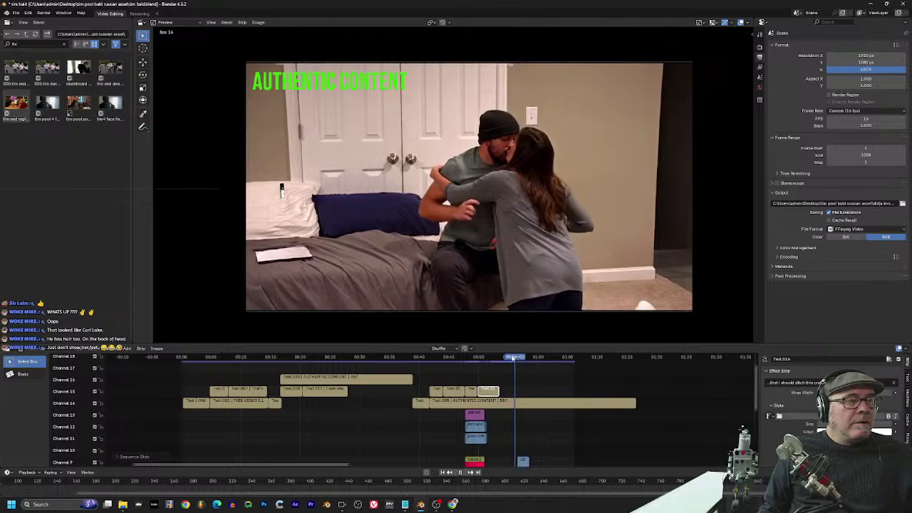
Step: Duplicate the "...that i should ditch this crutch." caption directly after itself and set the copy's text to "She kissed me softly..."
{"action": "left_click", "coordinate": [508, 358]}
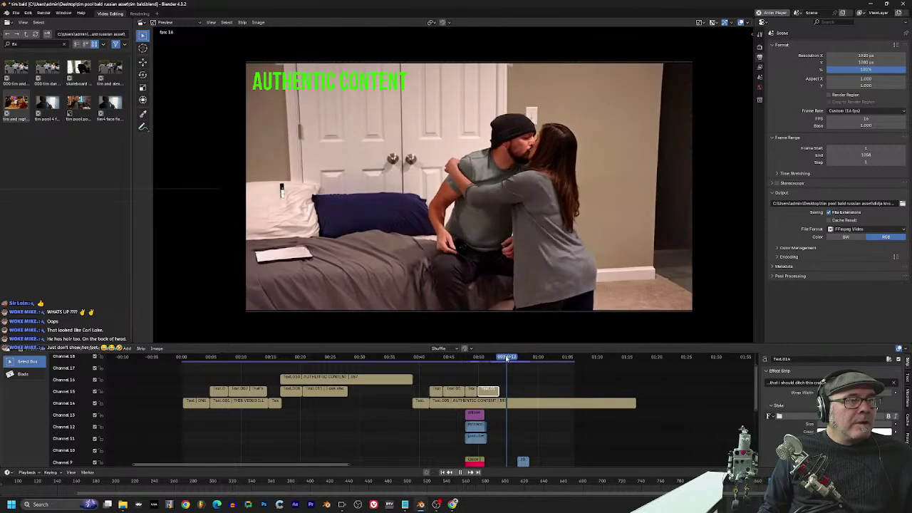
{"action": "left_click", "coordinate": [500, 357]}
{"action": "key", "text": "shift+d"}
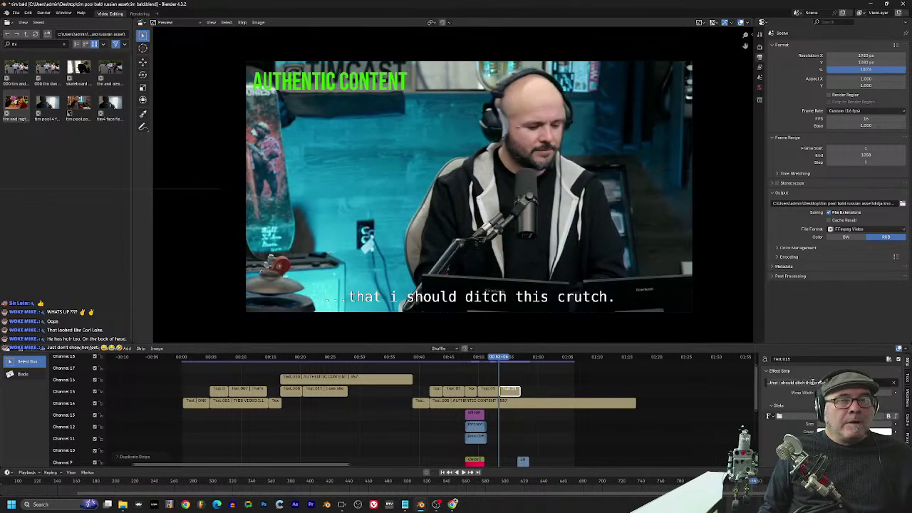
{"action": "left_click", "coordinate": [813, 382]}
{"action": "key", "text": "BackSpace"}
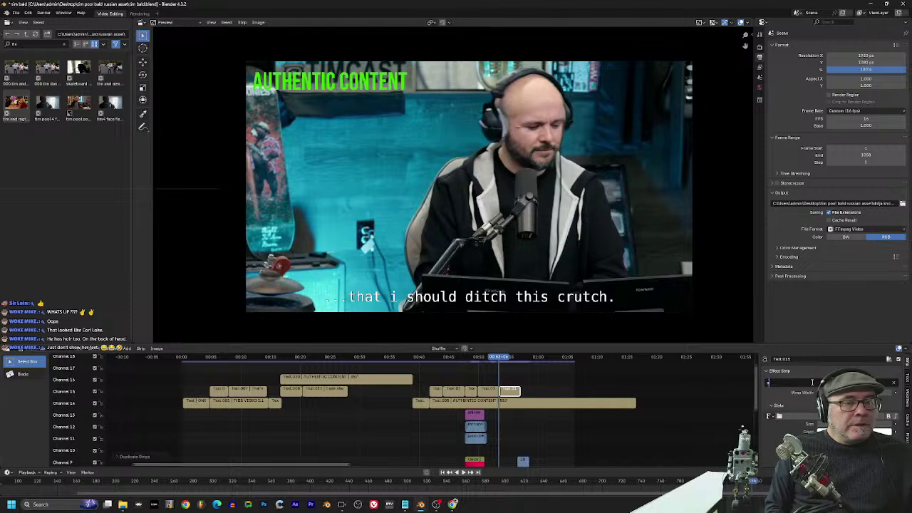
{"action": "type", "text": "She kissed me softly..."}
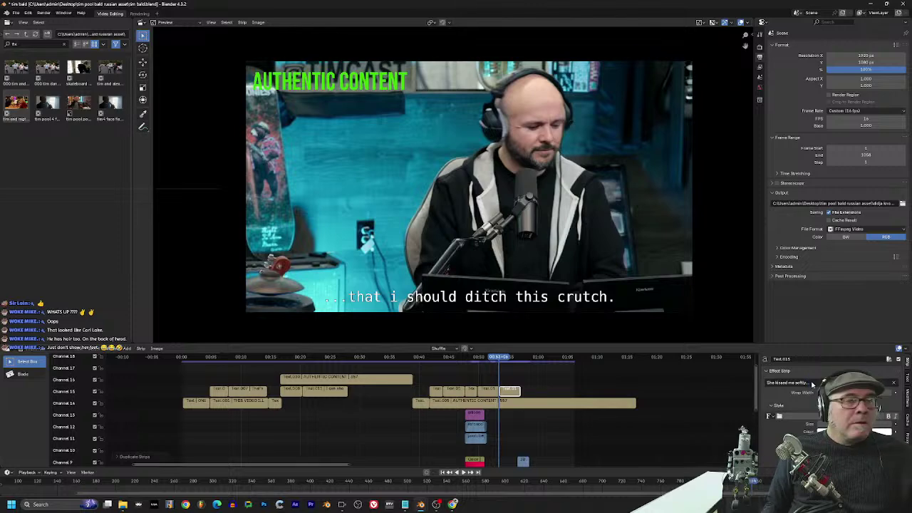
Step: Shorten the "She kissed me softly..." strip to end at about 00:56 in time with the singing, and duplicate it directly after
{"action": "key", "text": "space"}
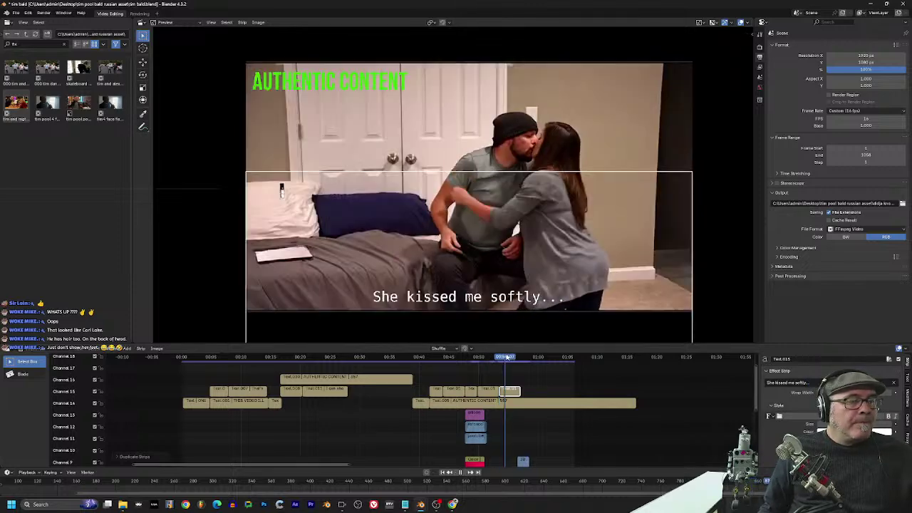
{"action": "left_click_drag", "start_coordinate": [516, 356], "coordinate": [510, 356]}
{"action": "key", "text": "space"}
{"action": "left_click_drag", "start_coordinate": [521, 392], "coordinate": [508, 392]}
{"action": "key", "text": "shift+d"}
{"action": "left_click", "coordinate": [523, 391]}
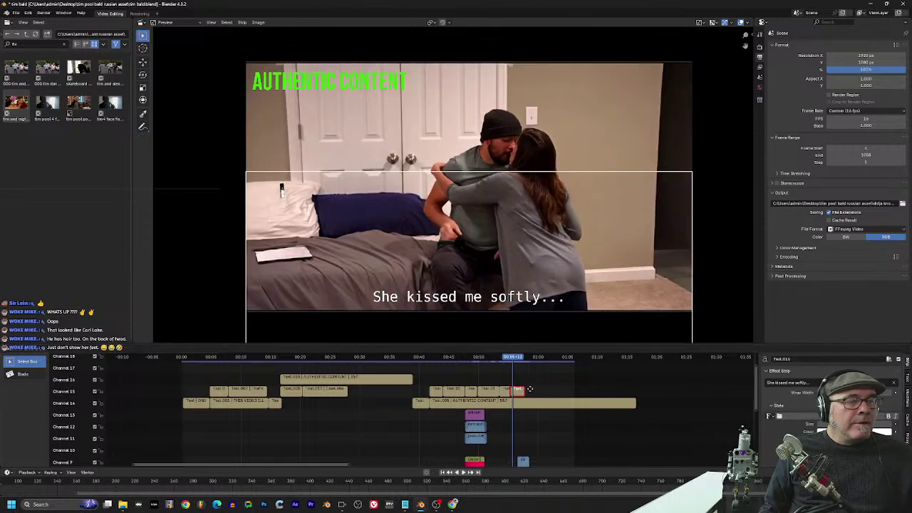
Step: Set the duplicated caption's text to "...as she took it from my head." and extend its strip to end at about 01:00
{"action": "type", "text": "...as she took"}
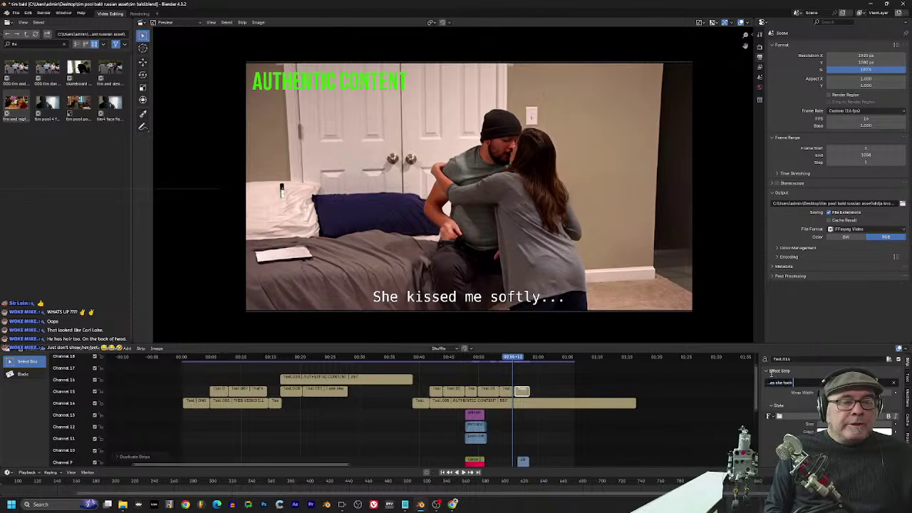
{"action": "type", "text": " it from my head"}
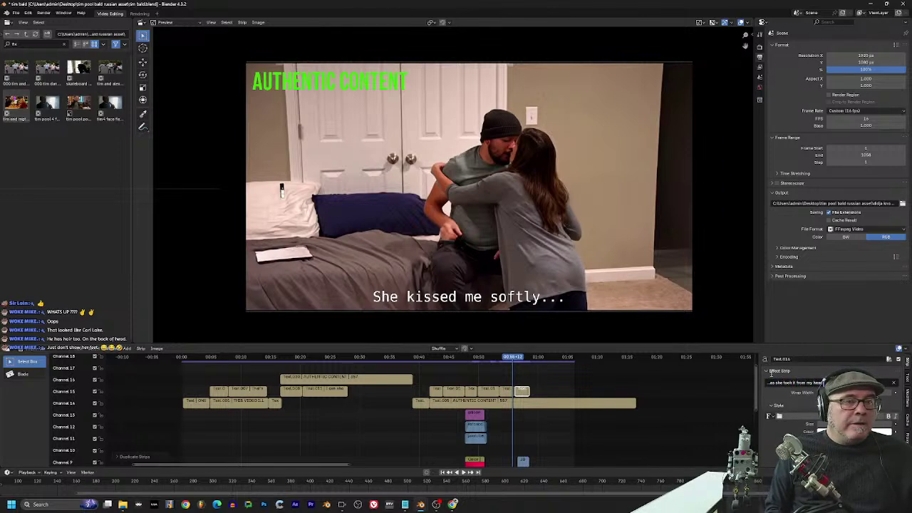
{"action": "key", "text": "Return"}
{"action": "key", "text": "shift+ctrl+space"}
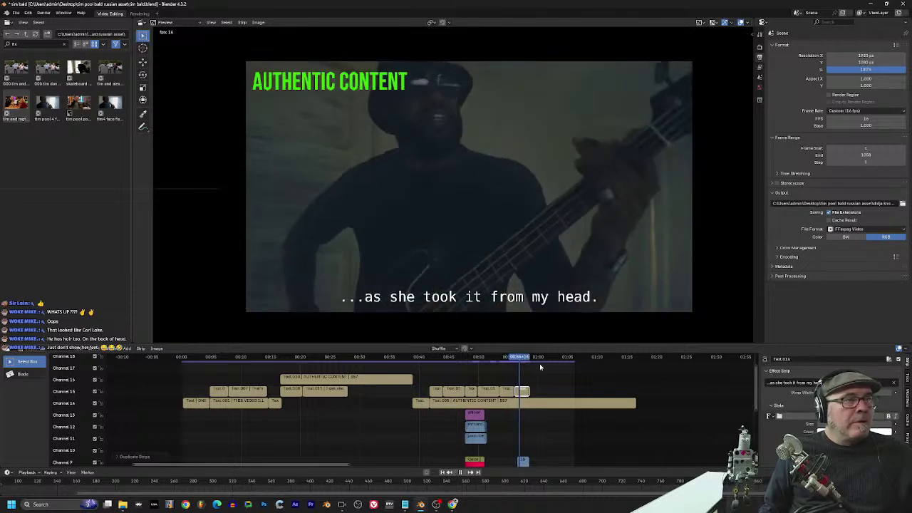
{"action": "left_click_drag", "start_coordinate": [528, 391], "coordinate": [539, 391]}
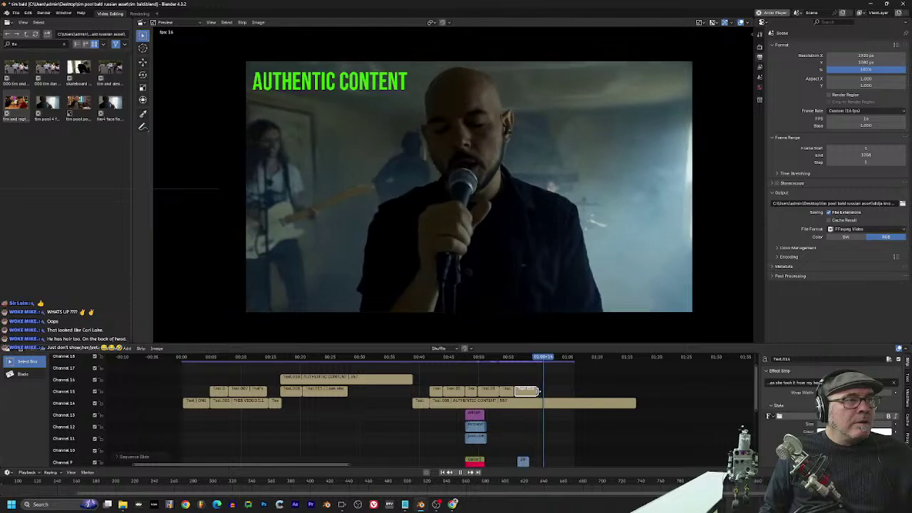
Step: Duplicate the "...as she took it from my head." caption directly after itself and set the copy's text to "...and I didn't feel bald..."
{"action": "key", "text": "space"}
{"action": "key", "text": "shift+d"}
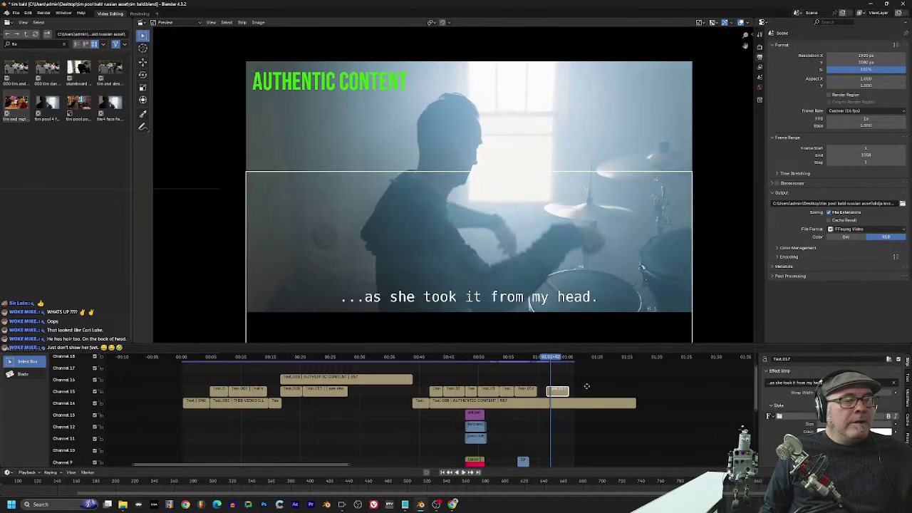
{"action": "left_click", "coordinate": [553, 393]}
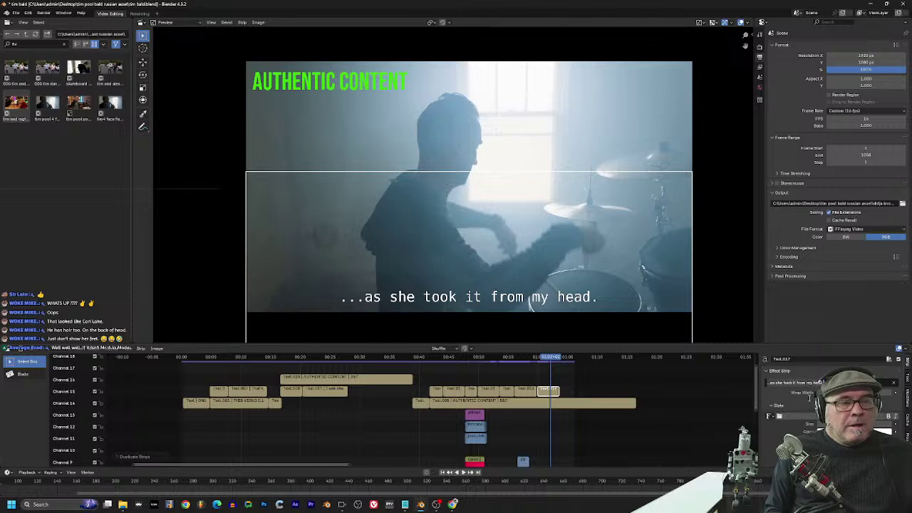
{"action": "key", "text": "BackSpace"}
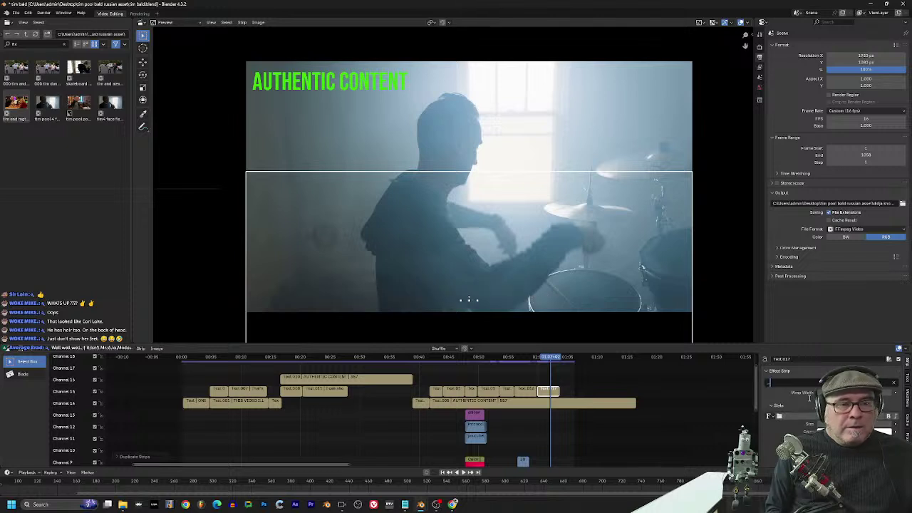
{"action": "type", "text": "...and"}
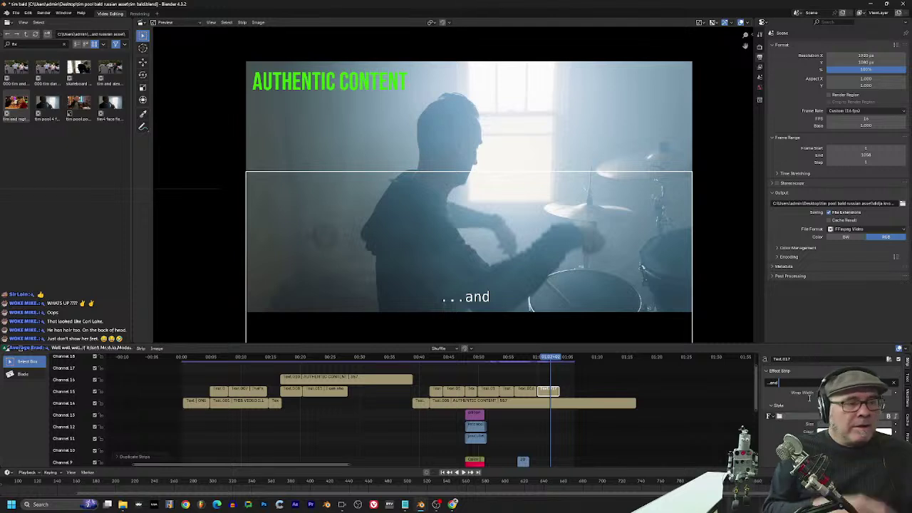
{"action": "type", "text": "I di"}
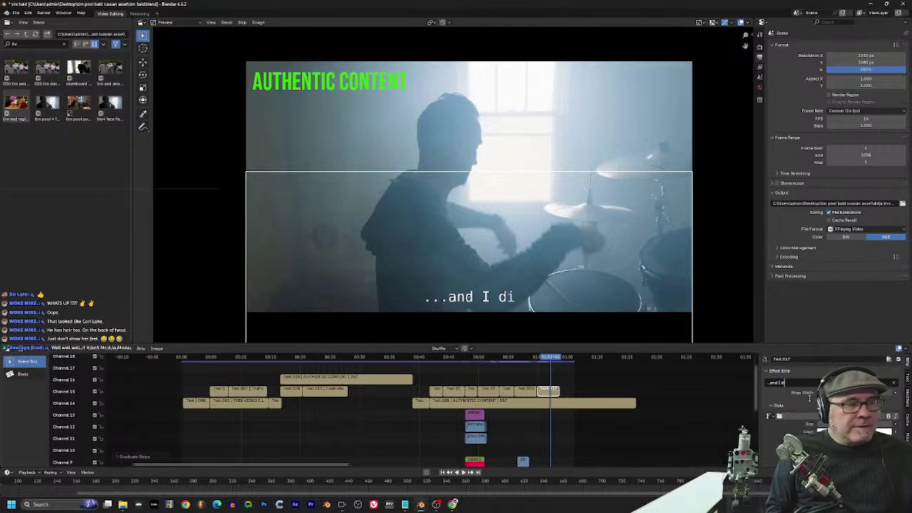
{"action": "type", "text": "dn't feel bald..."}
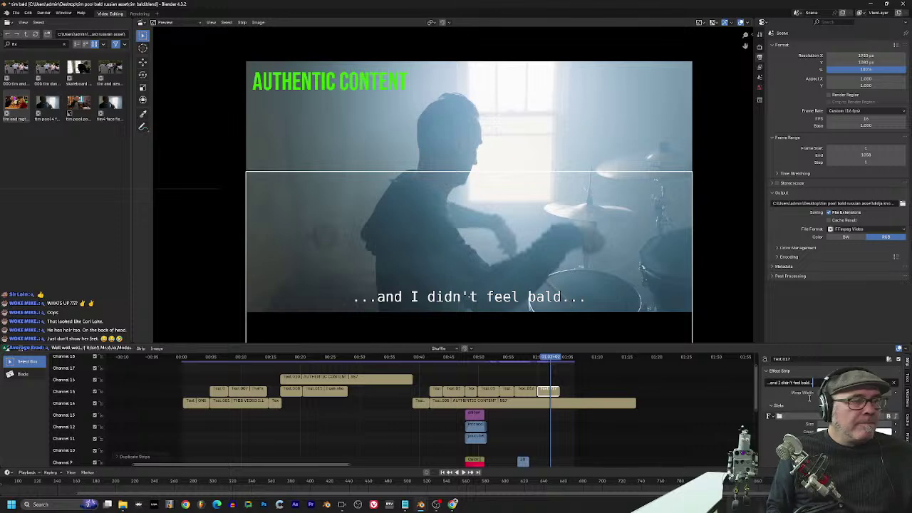
{"action": "key", "text": "Return"}
Step: Shorten the "...and I didn't feel bald..." strip to end at about 01:02 in time with the singing, and duplicate it directly after
{"action": "key", "text": "space"}
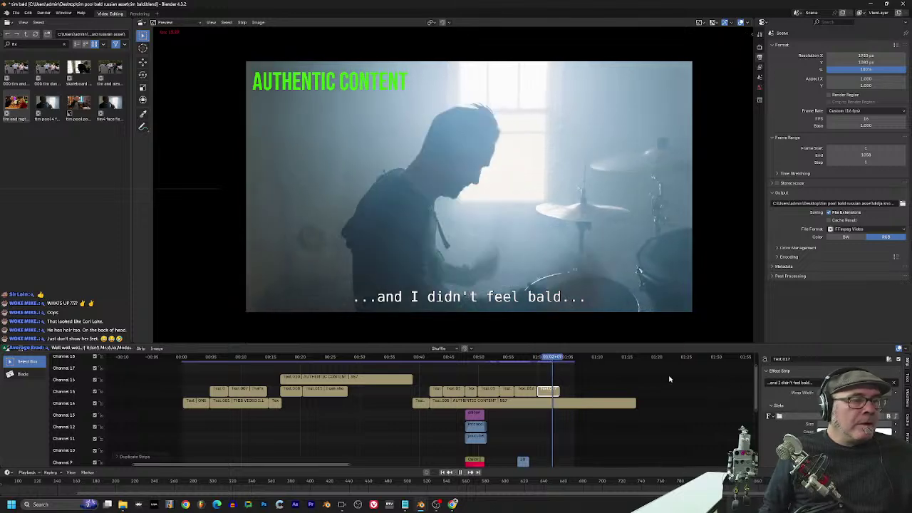
{"action": "key", "text": "space"}
{"action": "left_click_drag", "start_coordinate": [545, 358], "coordinate": [527, 359]}
{"action": "key", "text": "space"}
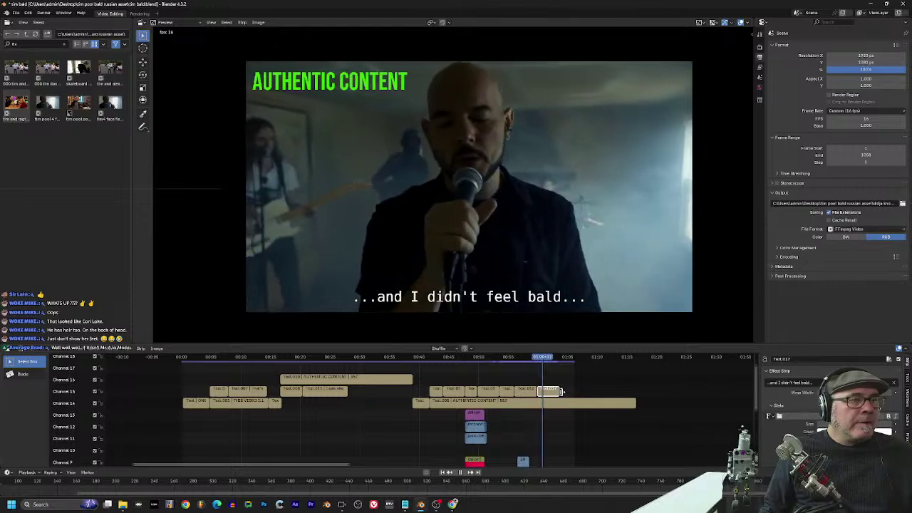
{"action": "key", "text": "space"}
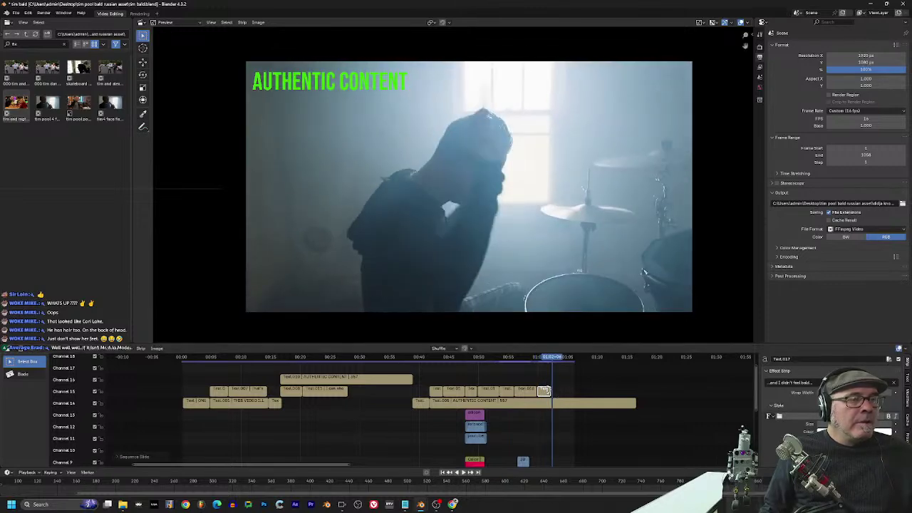
{"action": "left_click", "coordinate": [558, 389]}
Step: Extend the duplicated caption strip to end at about 01:08 and set its text to "...as she laid me on the bed."
{"action": "left_click_drag", "start_coordinate": [565, 391], "coordinate": [586, 391]}
{"action": "left_click", "coordinate": [815, 385]}
{"action": "key", "text": "BackSpace"}
{"action": "type", "text": "...as she laid me on the bed."}
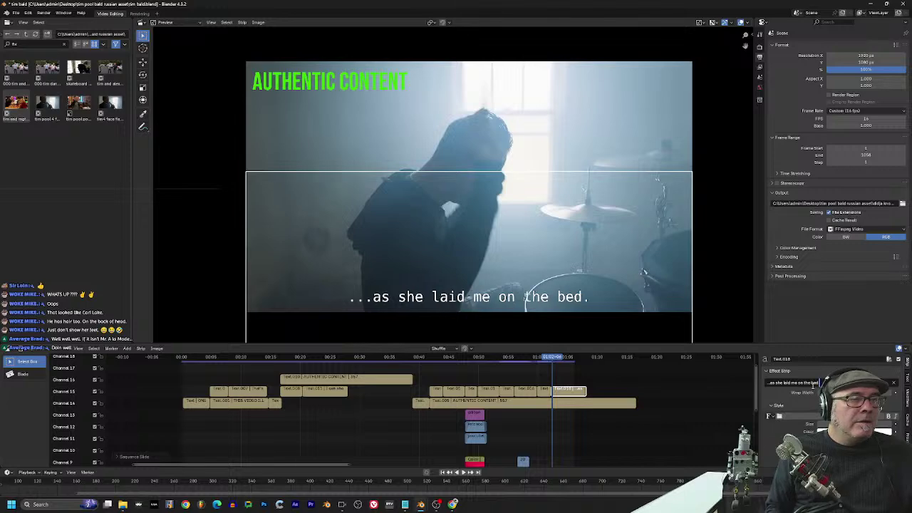
{"action": "key", "text": "Return"}
Step: Play the final caption, and review the earlier captions from the opening text to the "For the fist time ever." line
{"action": "key", "text": "space"}
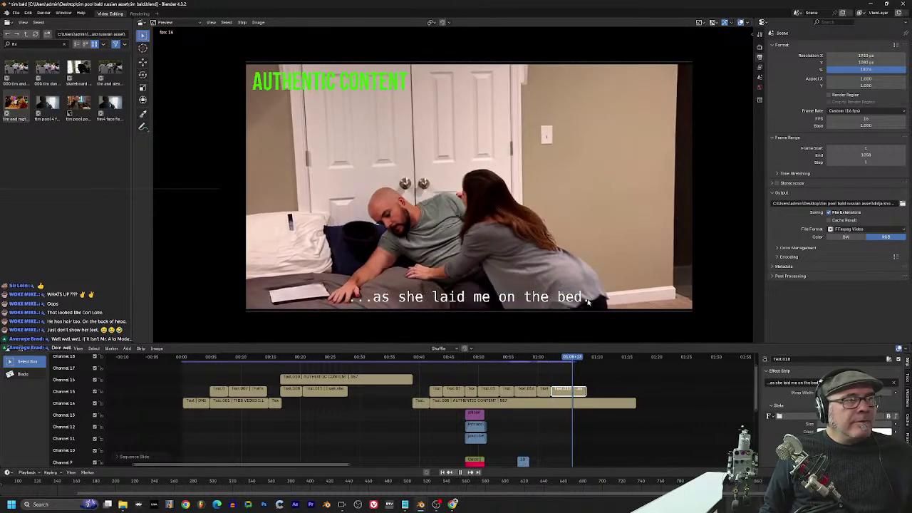
{"action": "key", "text": "space"}
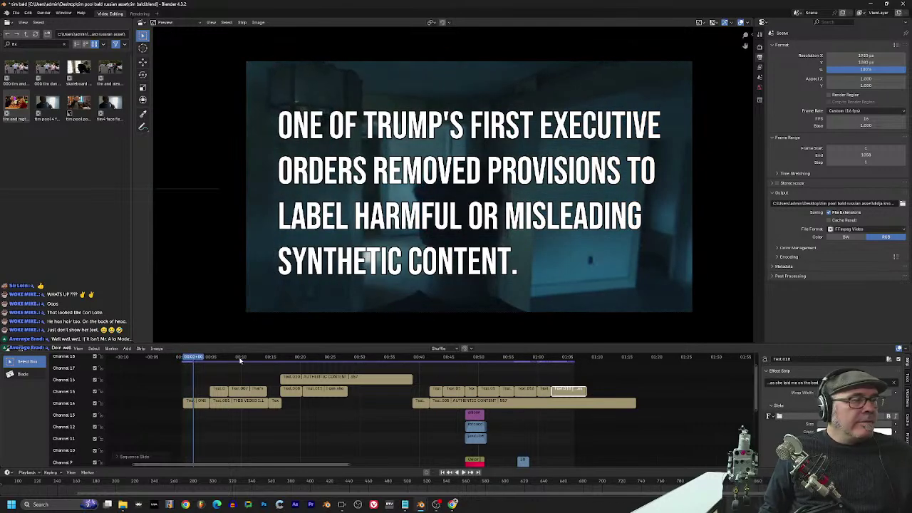
{"action": "left_click", "coordinate": [264, 356]}
{"action": "key", "text": "space"}
{"action": "left_click_drag", "start_coordinate": [300, 357], "coordinate": [437, 359]}
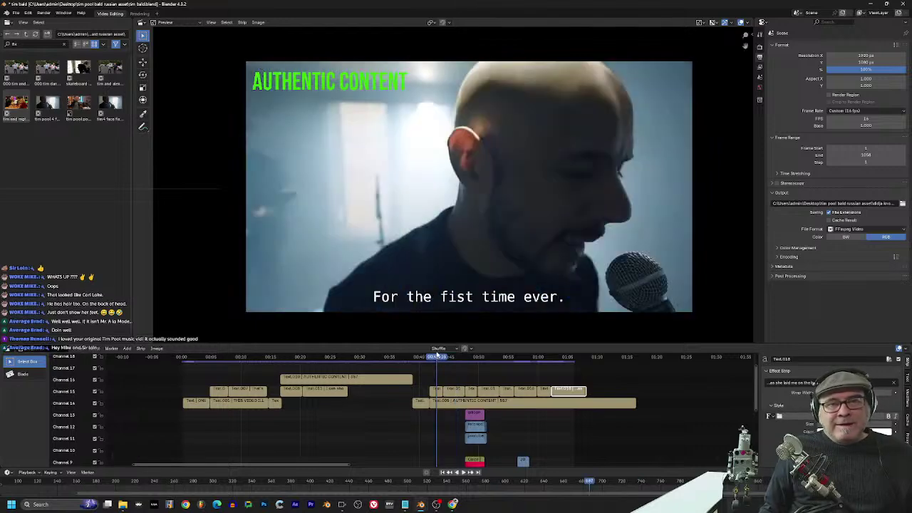
{"action": "key", "text": "Escape"}
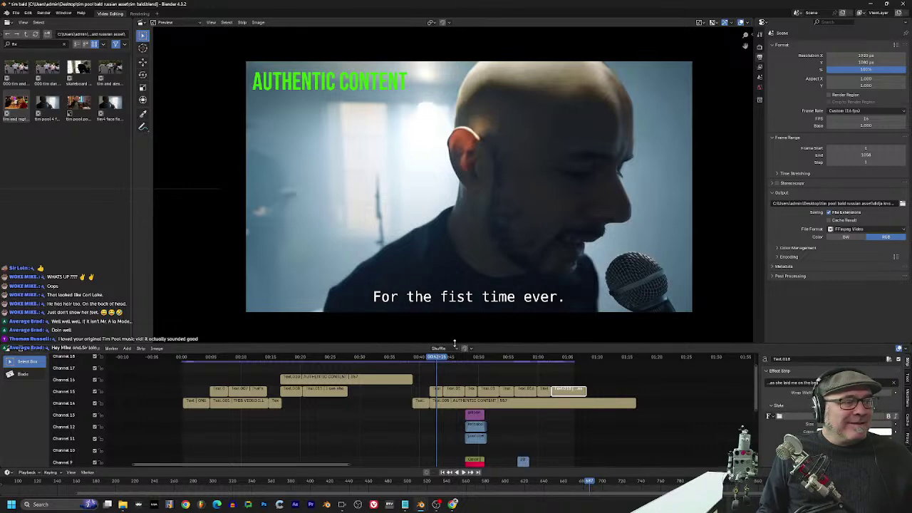
Step: Review the caption timing from the "For the fist time ever." line through "...that i should ditch this crutch."
{"action": "left_click", "coordinate": [427, 357]}
{"action": "left_click_drag", "start_coordinate": [426, 358], "coordinate": [443, 360]}
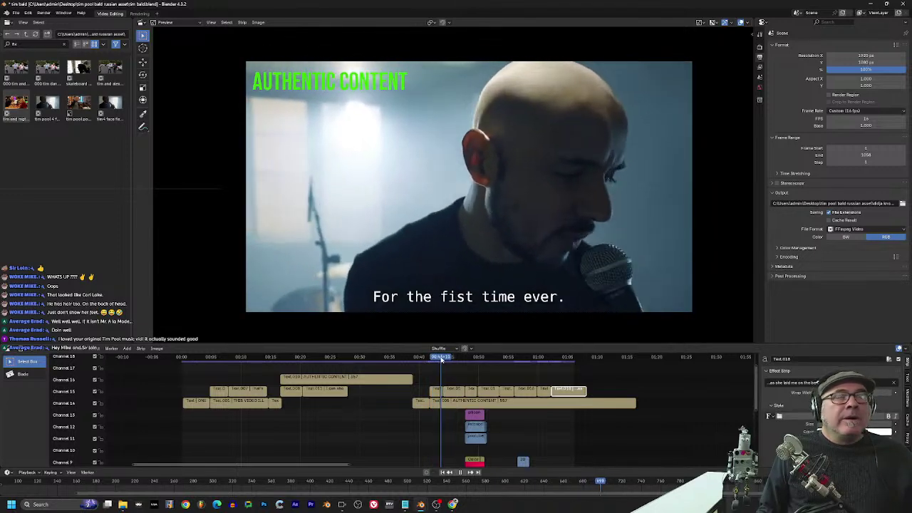
{"action": "key", "text": "Escape"}
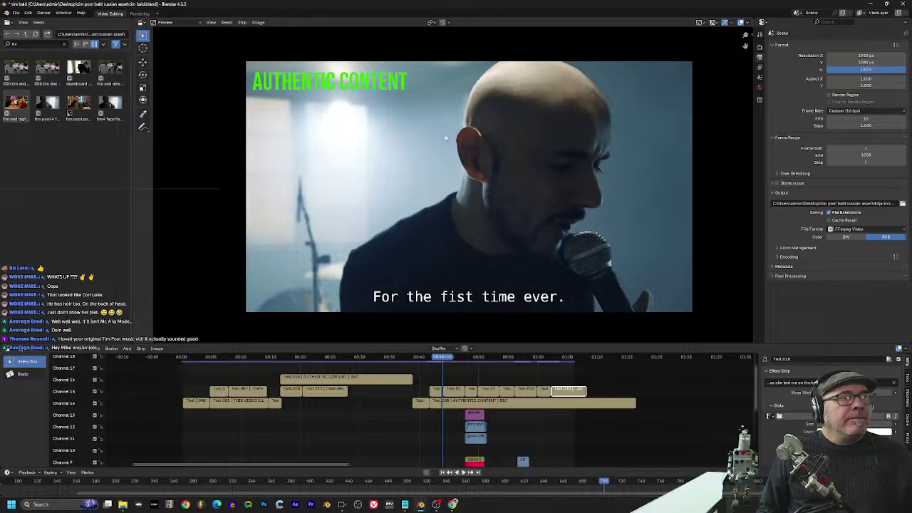
{"action": "key", "text": "space"}
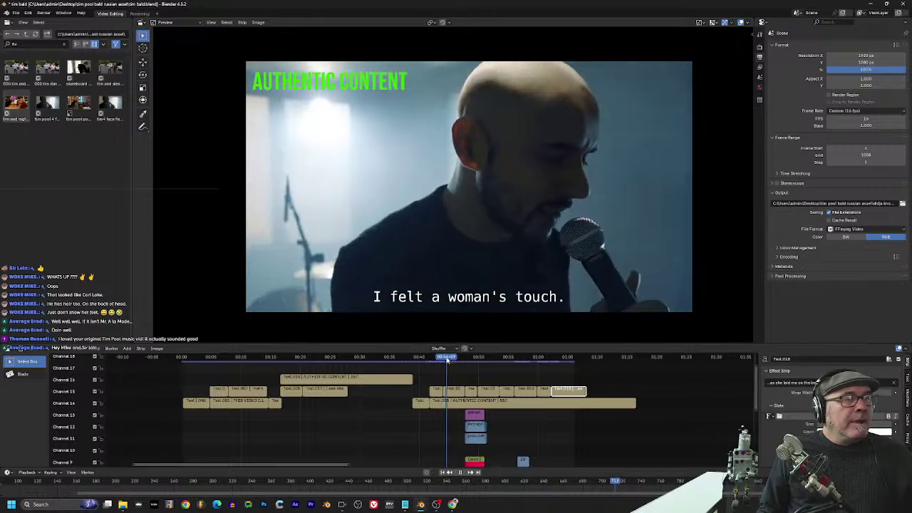
{"action": "left_click", "coordinate": [362, 359]}
{"action": "left_click_drag", "start_coordinate": [339, 358], "coordinate": [466, 355]}
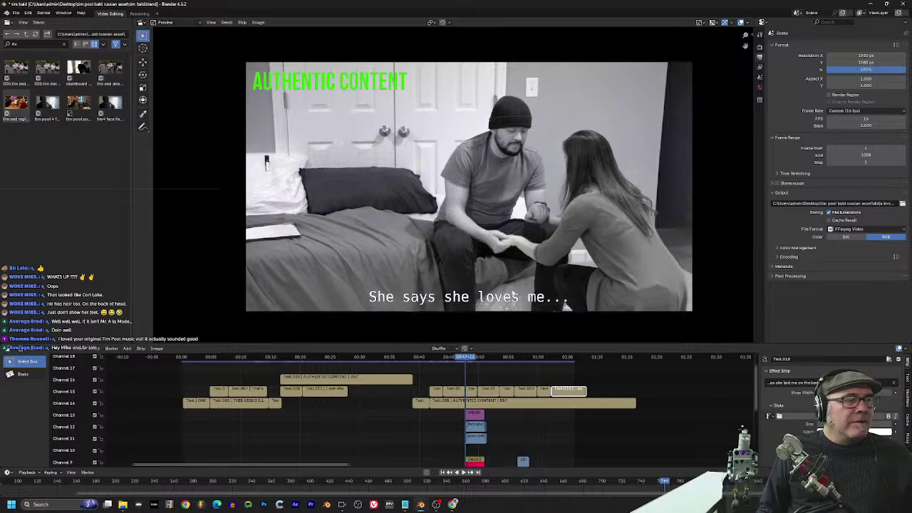
{"action": "key", "text": "space"}
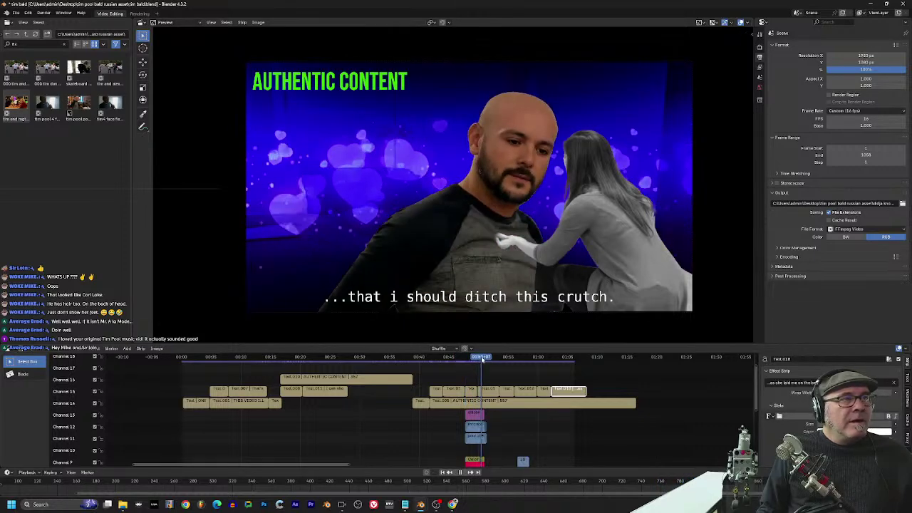
{"action": "key", "text": "Escape"}
Step: Recheck the captions and shots around the "...that i should ditch this crutch." line, and return the playhead to the start at 00:00
{"action": "scroll", "coordinate": [471, 378], "scroll_direction": "up", "scroll_amount": 2}
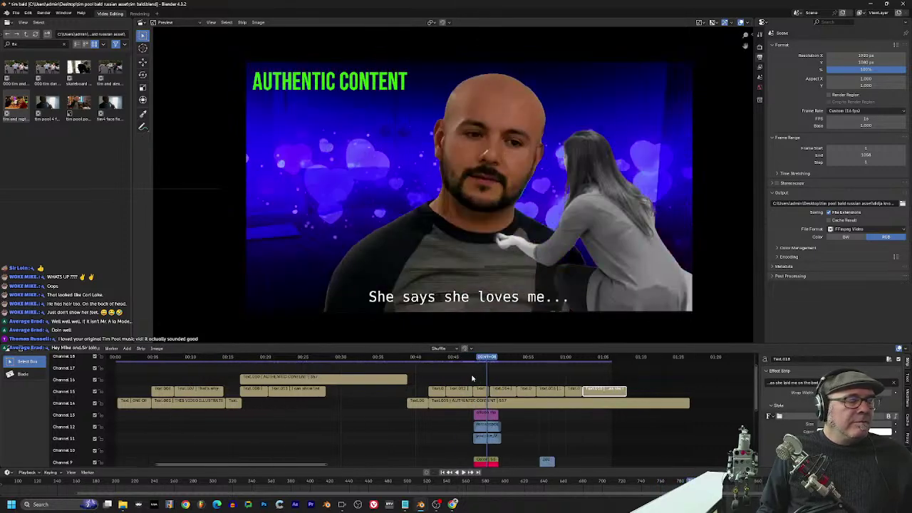
{"action": "scroll", "coordinate": [489, 386], "scroll_direction": "up", "scroll_amount": 2}
{"action": "left_click_drag", "start_coordinate": [501, 355], "coordinate": [526, 356]}
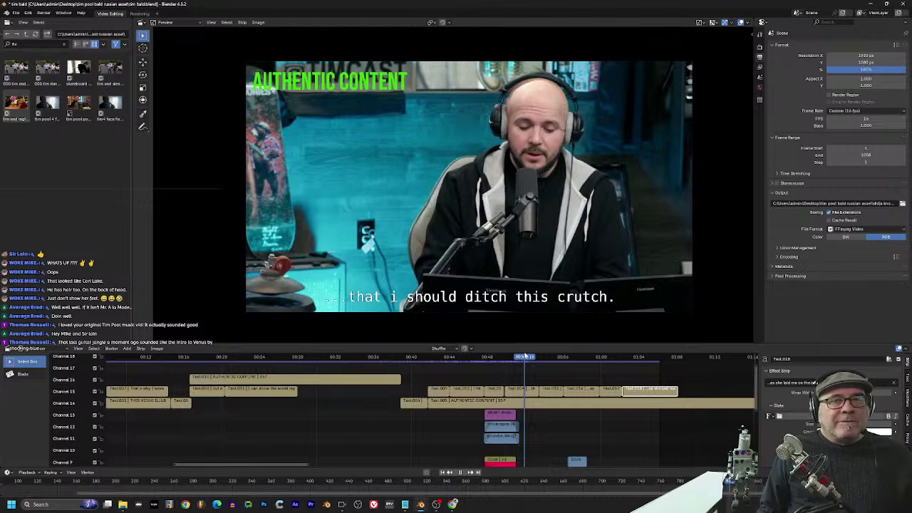
{"action": "left_click_drag", "start_coordinate": [525, 356], "coordinate": [435, 378]}
{"action": "scroll", "coordinate": [591, 410], "scroll_direction": "down", "scroll_amount": 4}
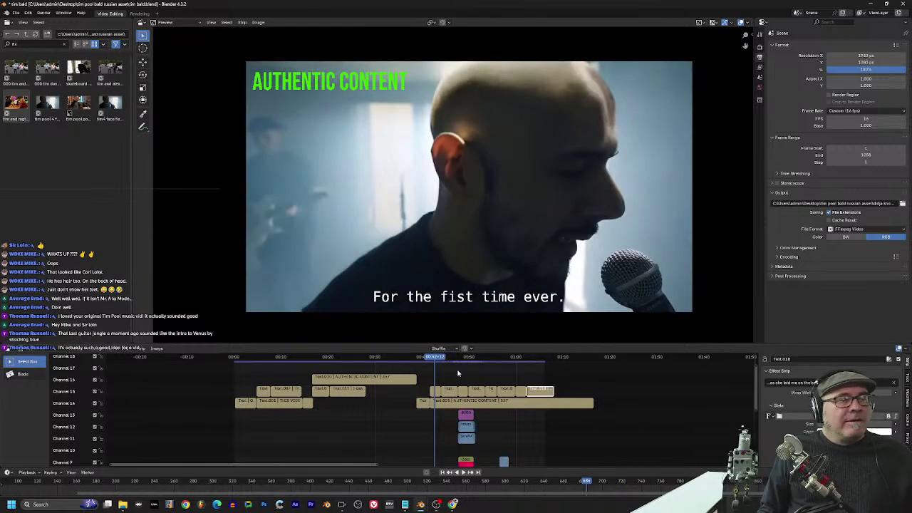
{"action": "left_click_drag", "start_coordinate": [442, 361], "coordinate": [233, 376]}
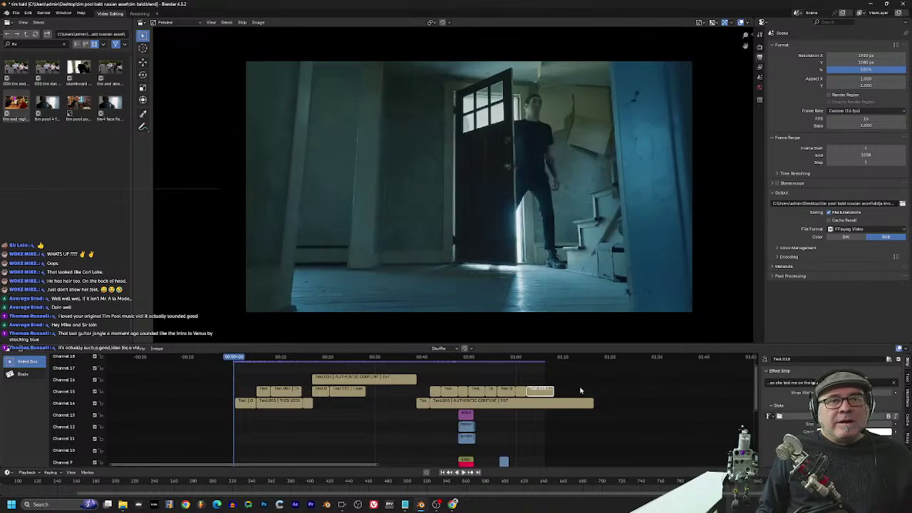
Step: Play the opening, examine the shot under the "That's why I wore a beanie there." caption, and return the playhead to 00:00
{"action": "key", "text": "space"}
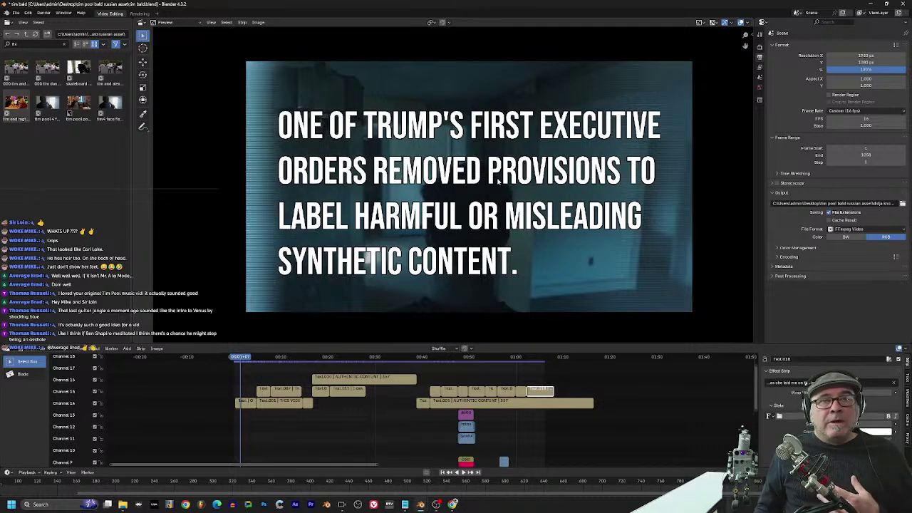
{"action": "left_click_drag", "start_coordinate": [267, 366], "coordinate": [286, 361]}
{"action": "key", "text": "Right"}
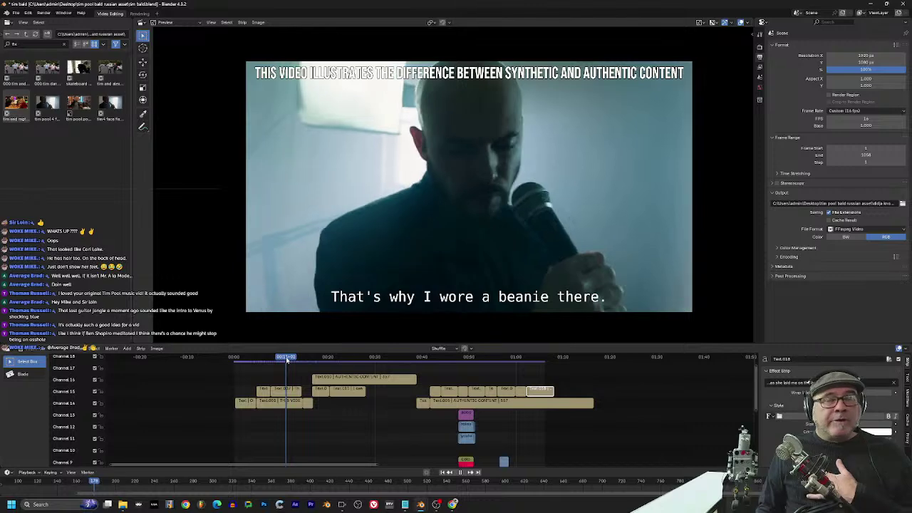
{"action": "key", "text": "Right"}
{"action": "key", "text": "Right"}
{"action": "key", "text": "Right"}
{"action": "key", "text": "Right"}
{"action": "key", "text": "Right"}
{"action": "key", "text": "Right"}
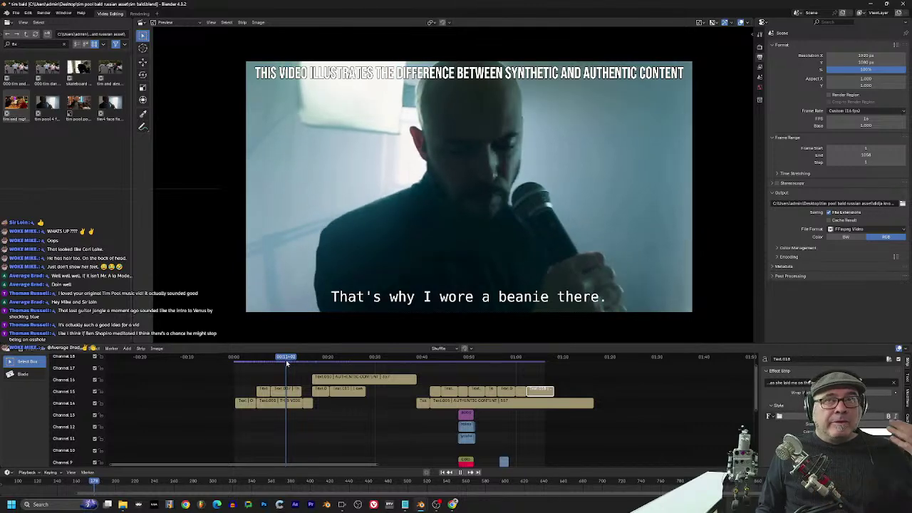
{"action": "left_click_drag", "start_coordinate": [288, 363], "coordinate": [229, 358]}
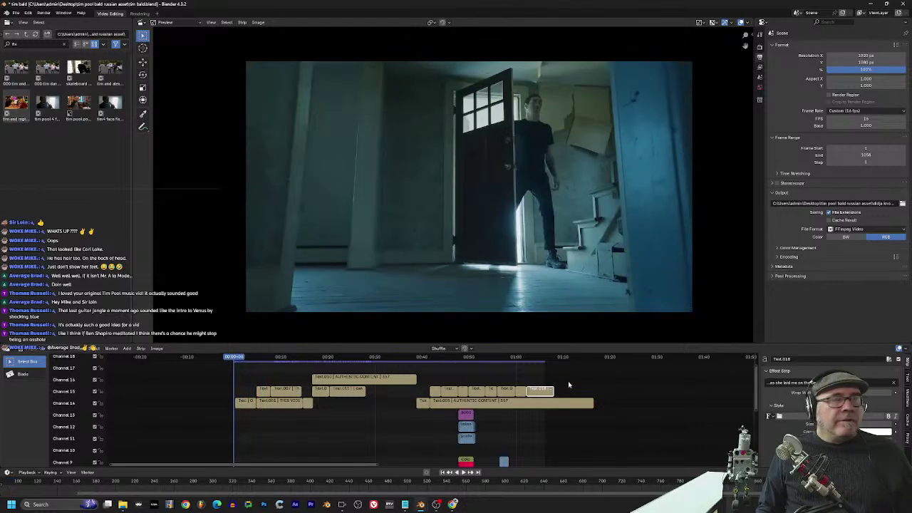
Step: Play the music video from the start in an enlarged preview, and move the playhead to about 00:32
{"action": "key", "text": "space"}
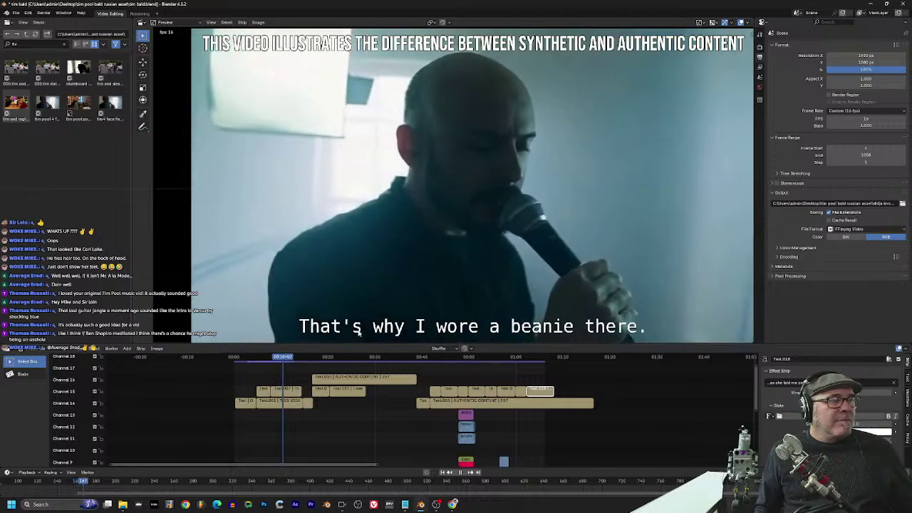
{"action": "left_click_drag", "start_coordinate": [383, 345], "coordinate": [385, 419]}
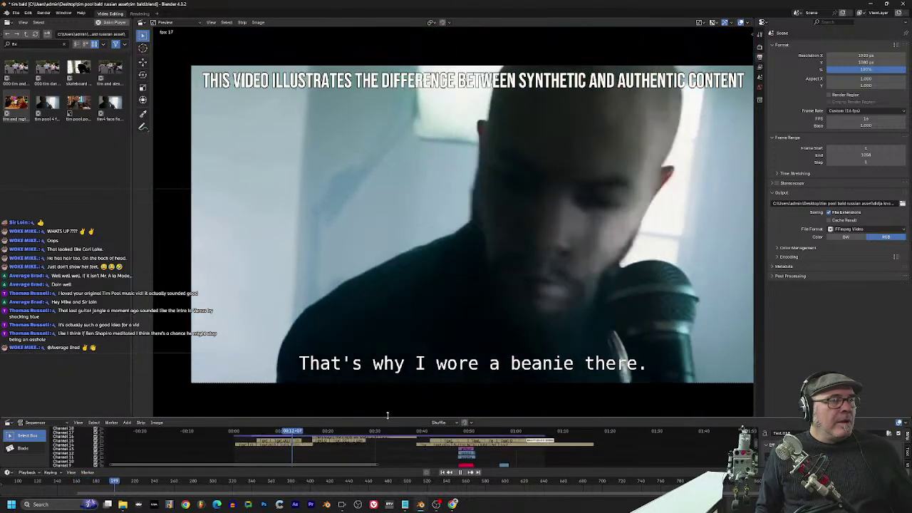
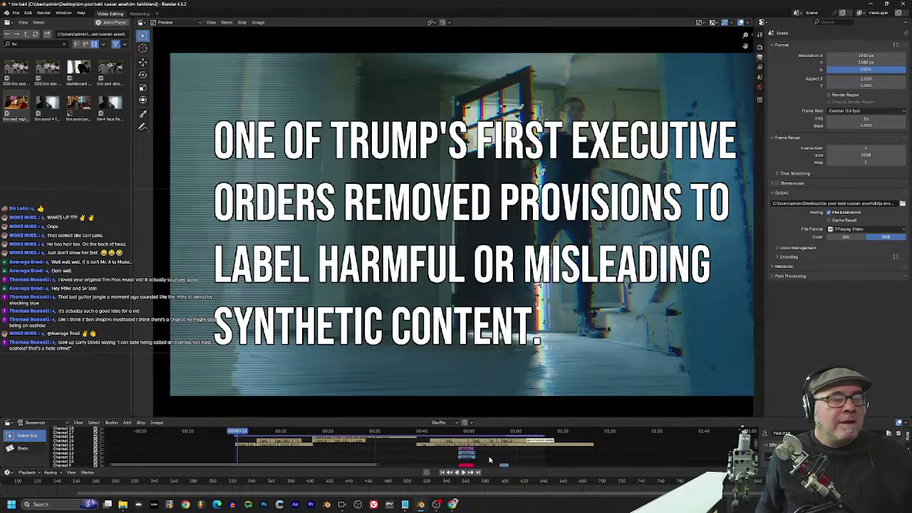
{"action": "left_click_drag", "start_coordinate": [289, 436], "coordinate": [386, 460]}
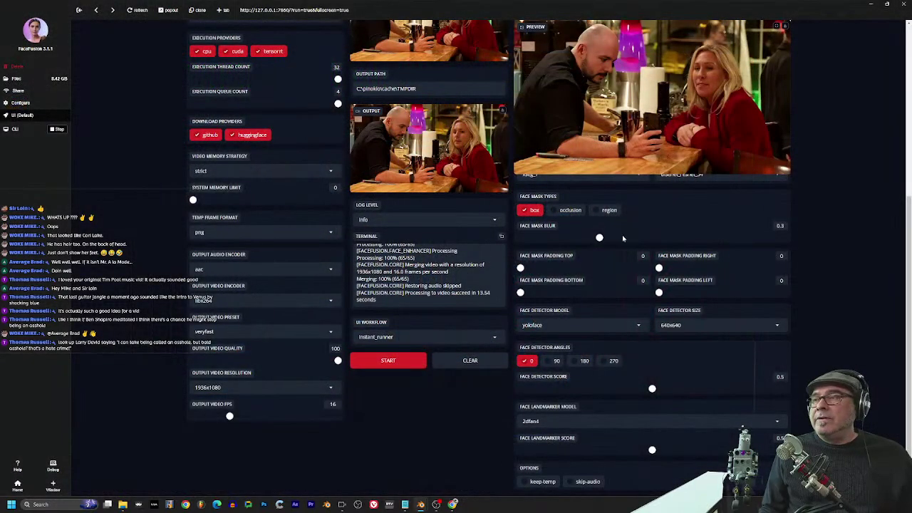
Step: Switch to FaceFusion and save the face-swapped bar clip into the "tim pool bald russian asset" folder
{"action": "mouse_move", "coordinate": [471, 151]}
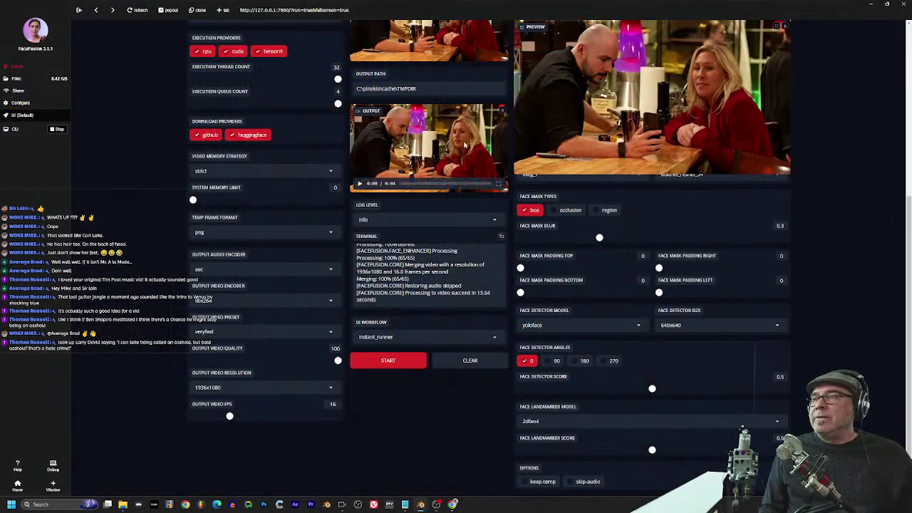
{"action": "left_click", "coordinate": [502, 110]}
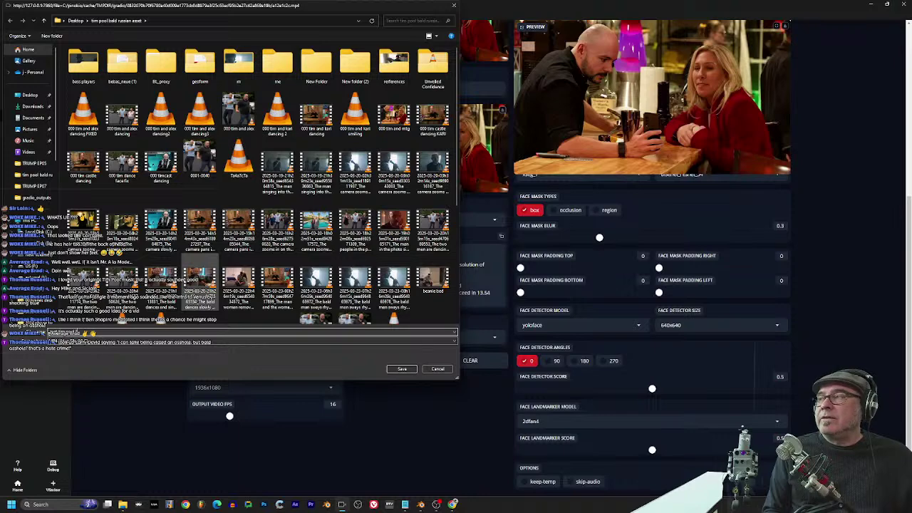
{"action": "key", "text": "Return"}
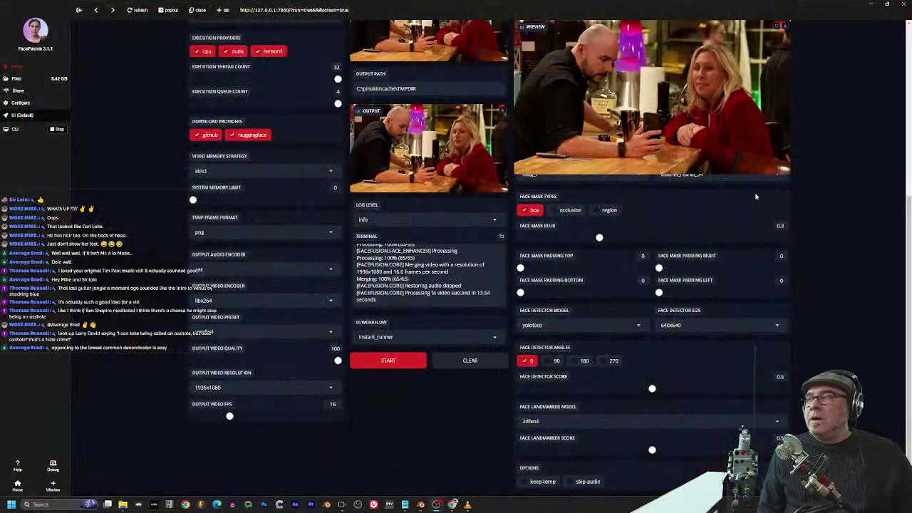
Step: Examine the bald man's reference face and the face-swap preview of "tim and mgt fixed.mp4" at frames 7, 41 and 59
{"action": "scroll", "coordinate": [586, 254], "scroll_direction": "up", "scroll_amount": 4}
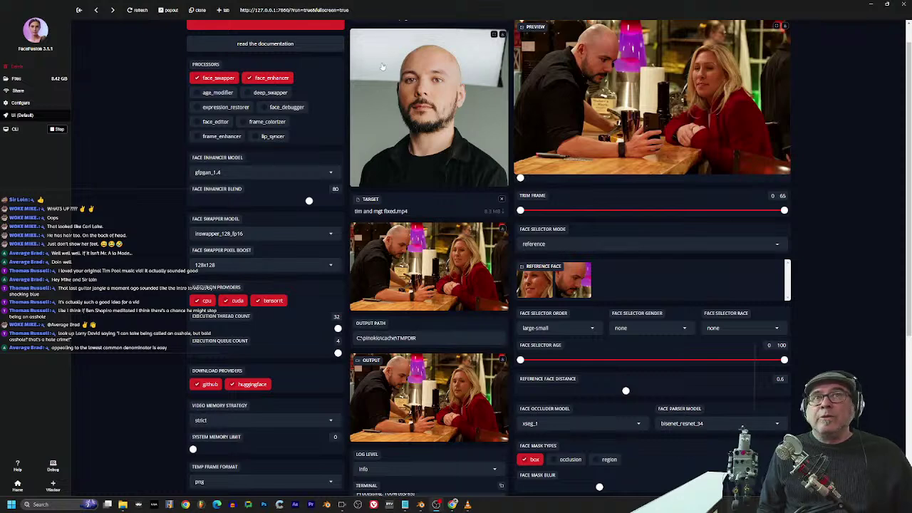
{"action": "left_click", "coordinate": [576, 283]}
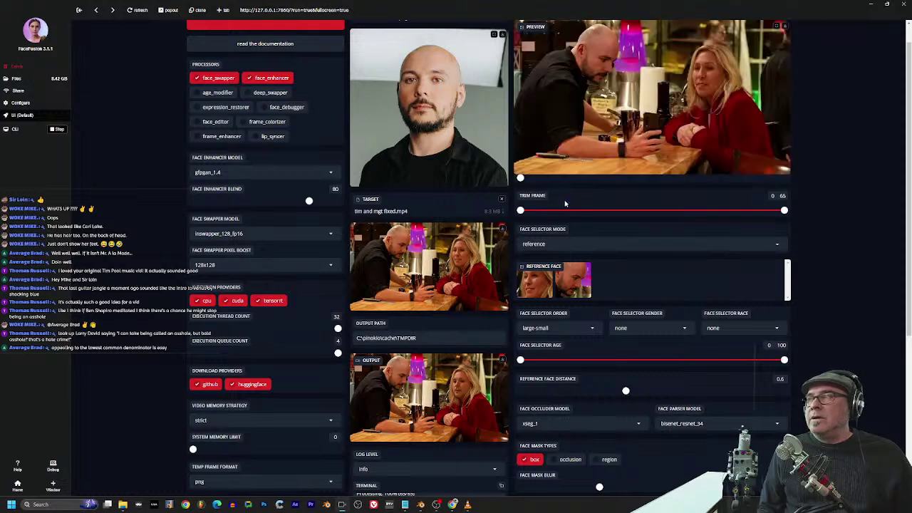
{"action": "mouse_move", "coordinate": [472, 254]}
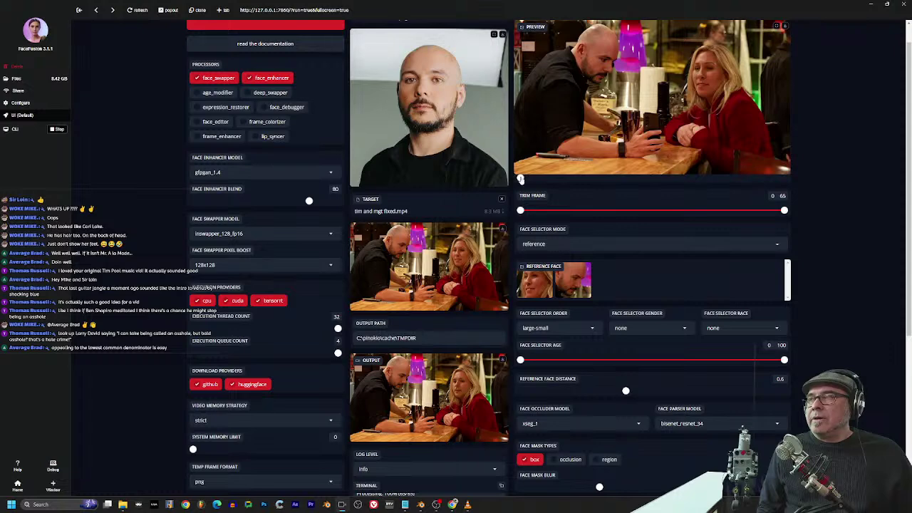
{"action": "left_click_drag", "start_coordinate": [521, 180], "coordinate": [549, 178]}
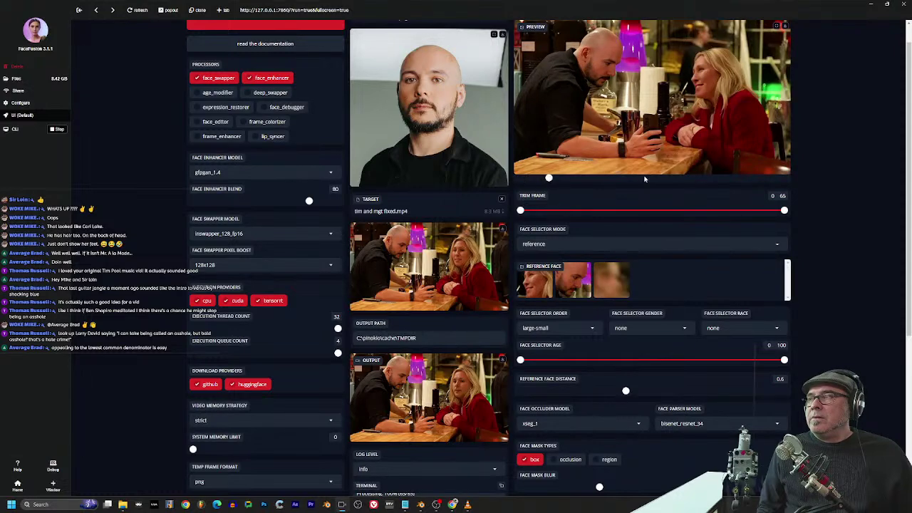
{"action": "scroll", "coordinate": [460, 108], "scroll_direction": "up", "scroll_amount": 2}
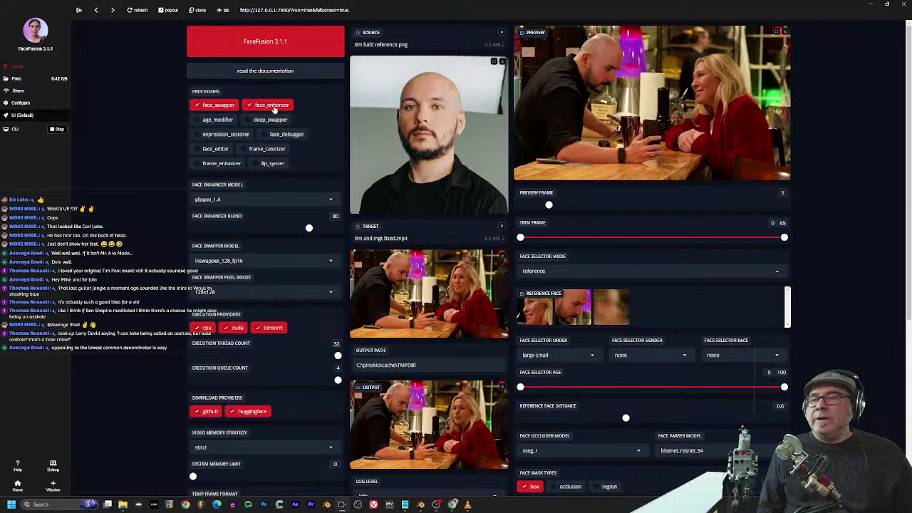
{"action": "left_click_drag", "start_coordinate": [549, 206], "coordinate": [687, 206]}
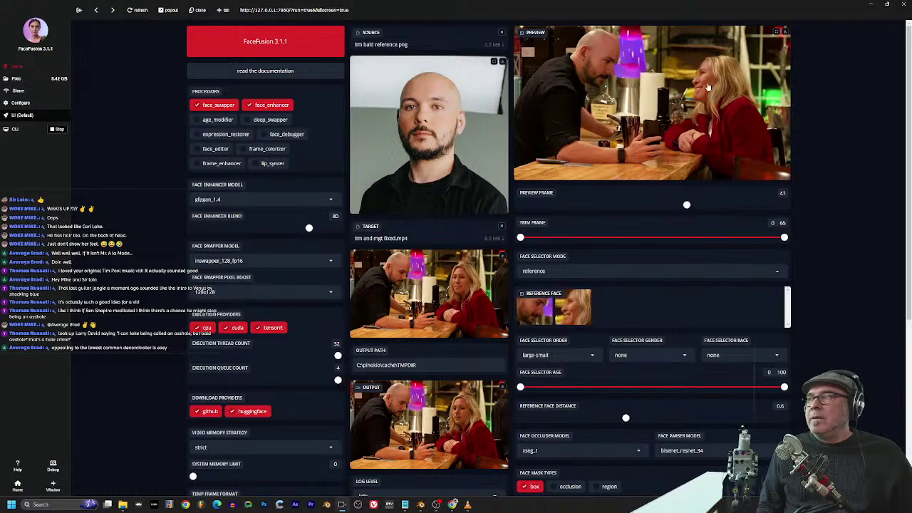
{"action": "left_click_drag", "start_coordinate": [688, 206], "coordinate": [758, 207]}
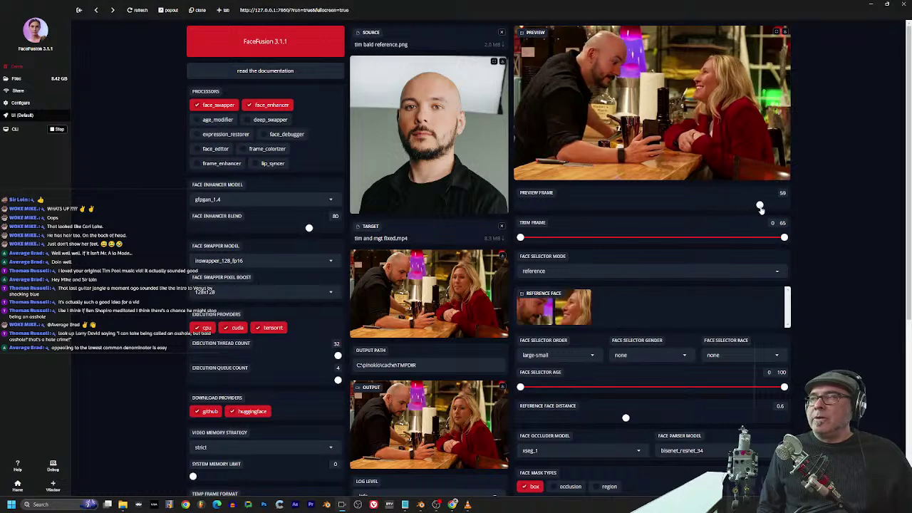
Step: Start face swap and face enhancement processing of "tim and mgt fixed.mp4" with the instant_runner workflow
{"action": "scroll", "coordinate": [406, 364], "scroll_direction": "down", "scroll_amount": 3}
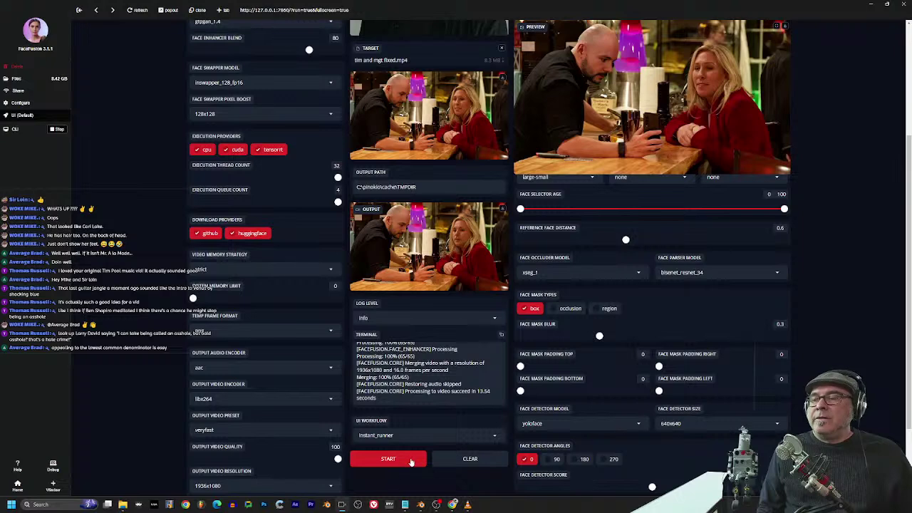
{"action": "scroll", "coordinate": [410, 462], "scroll_direction": "down", "scroll_amount": 2}
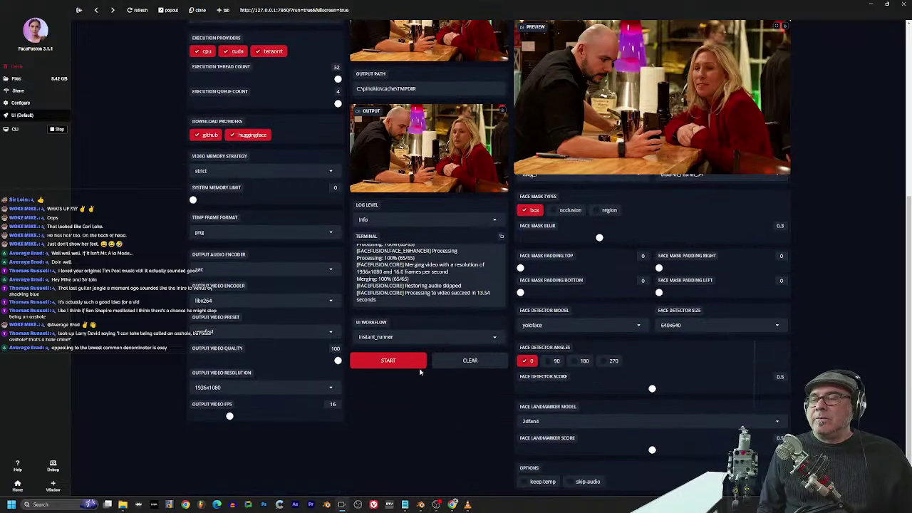
{"action": "left_click", "coordinate": [391, 362]}
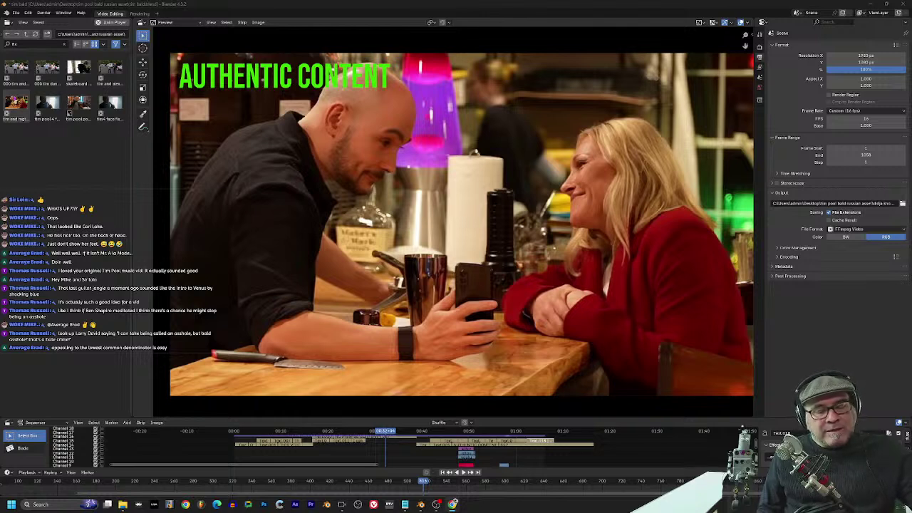
Step: Return to Blender and review the shots from the bar scene through the "For the fist time ever." and "She says she loves me..." captions
{"action": "left_click", "coordinate": [410, 434]}
{"action": "left_click_drag", "start_coordinate": [412, 436], "coordinate": [431, 427]}
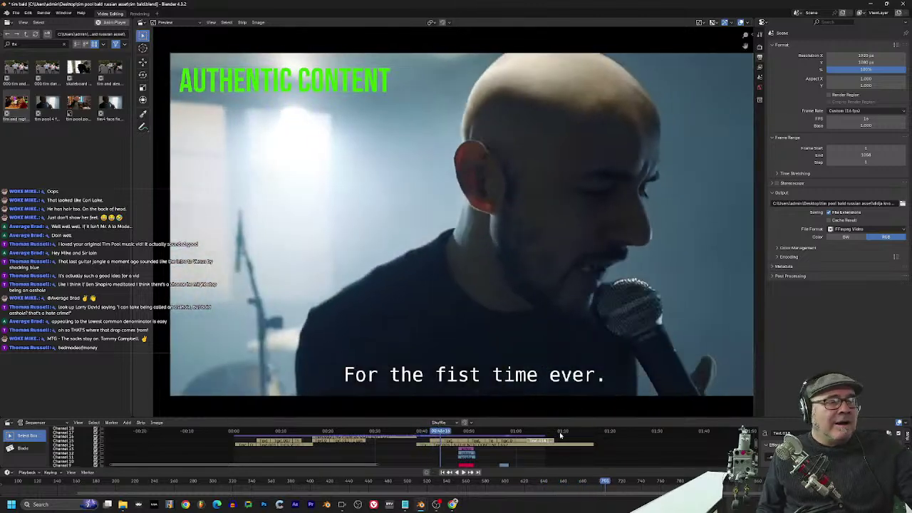
{"action": "left_click_drag", "start_coordinate": [446, 434], "coordinate": [439, 433]}
{"action": "key", "text": "space"}
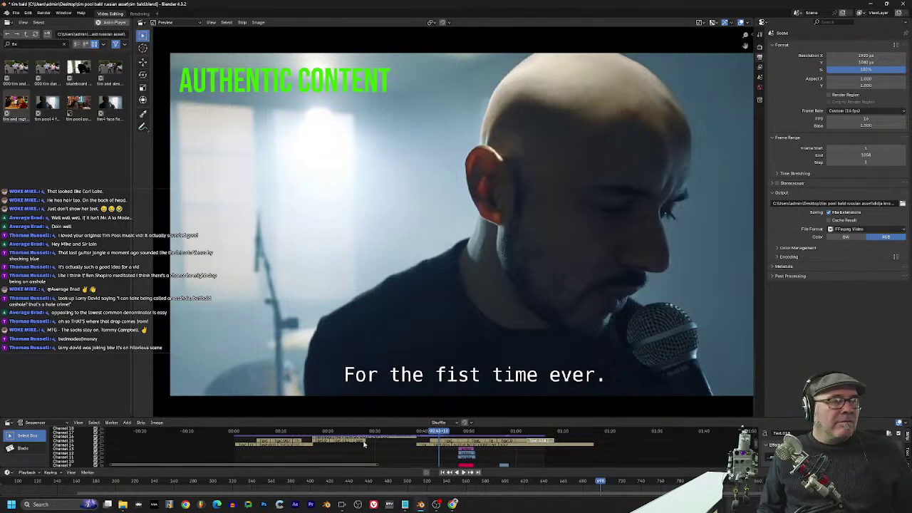
{"action": "key", "text": "space"}
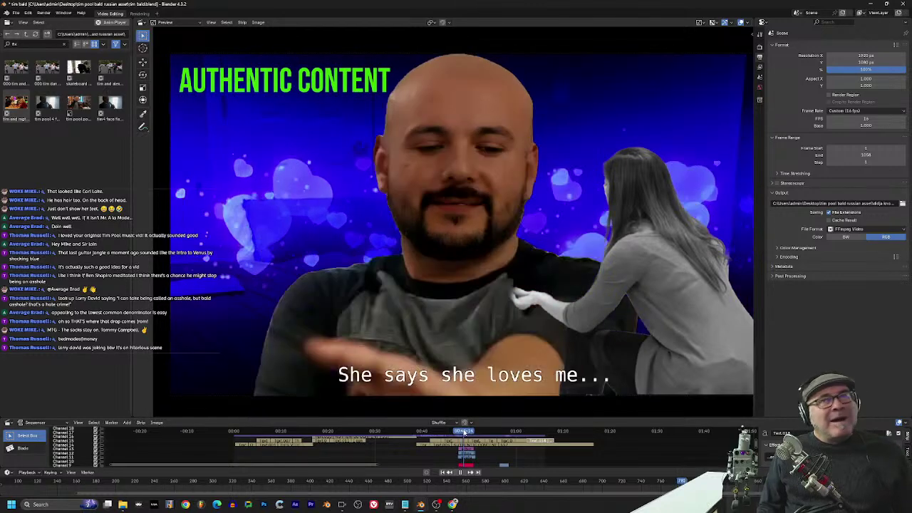
{"action": "left_click_drag", "start_coordinate": [465, 433], "coordinate": [463, 432]}
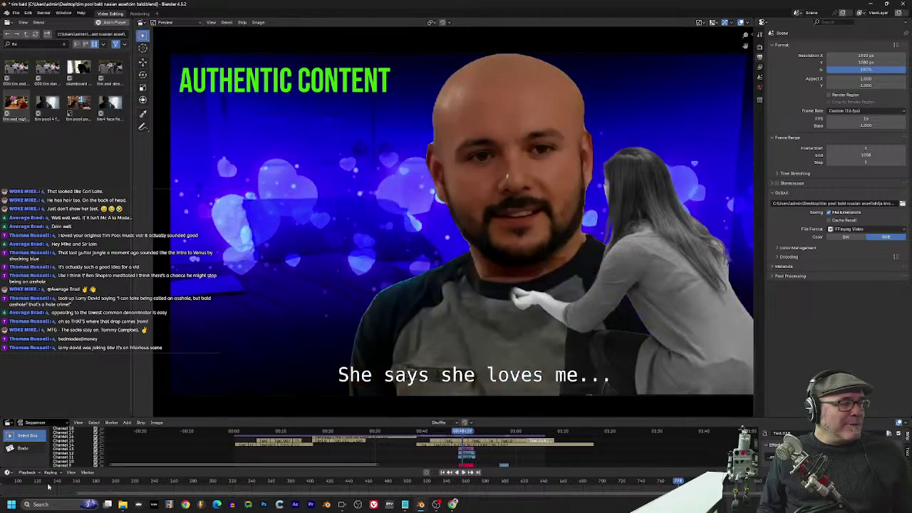
{"action": "mouse_move", "coordinate": [124, 506]}
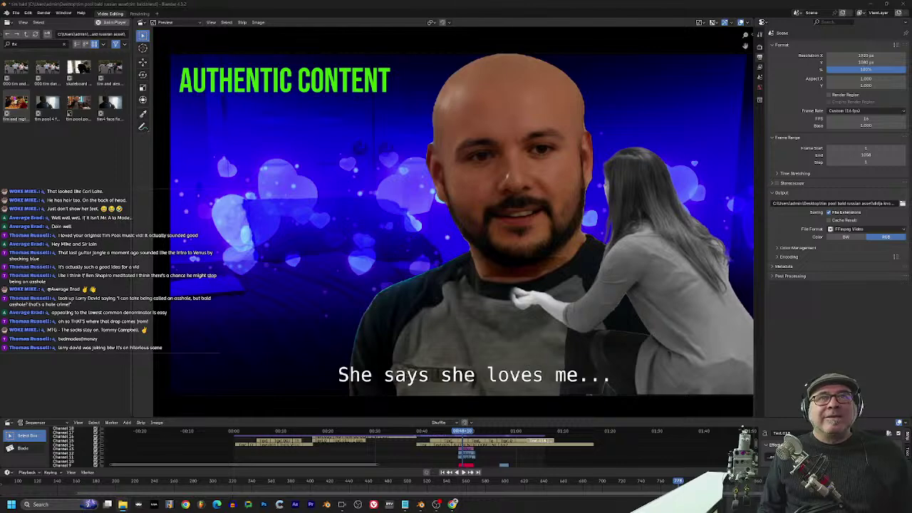
{"action": "left_click_drag", "start_coordinate": [636, 168], "coordinate": [530, 110]}
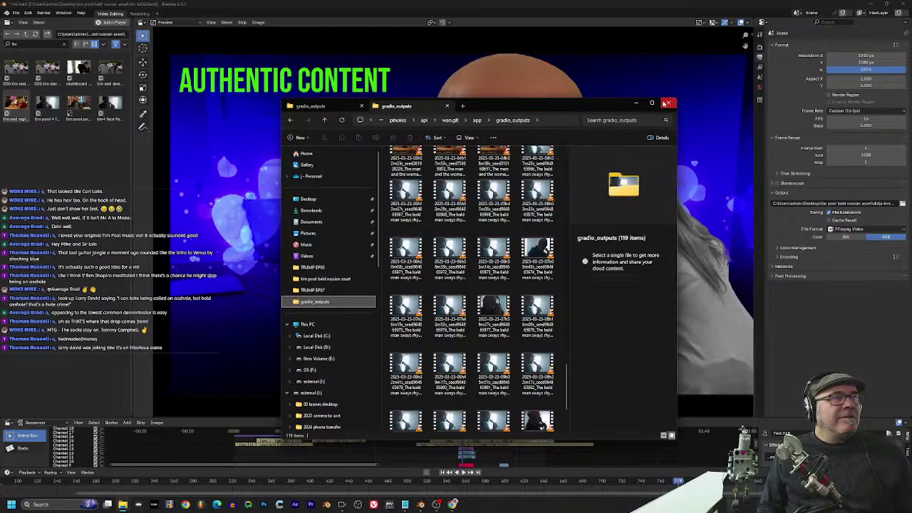
{"action": "left_click", "coordinate": [653, 104]}
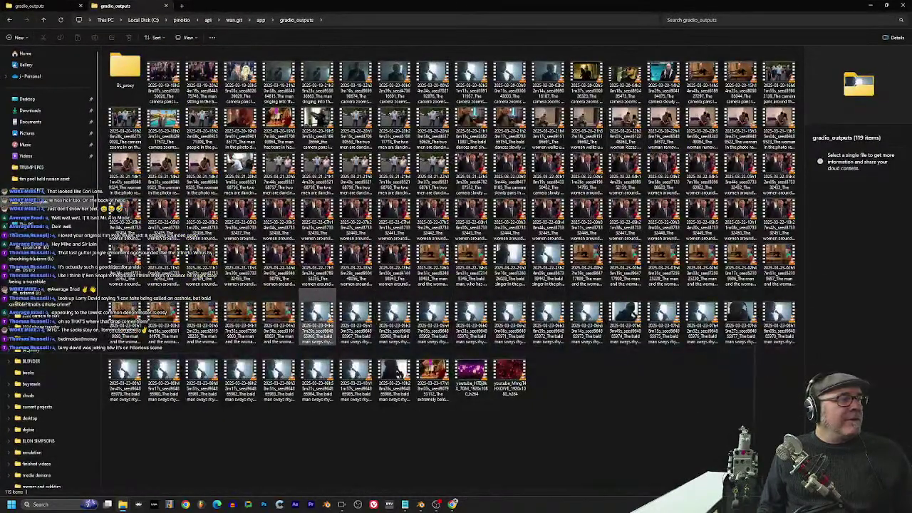
{"action": "double_click", "coordinate": [321, 315]}
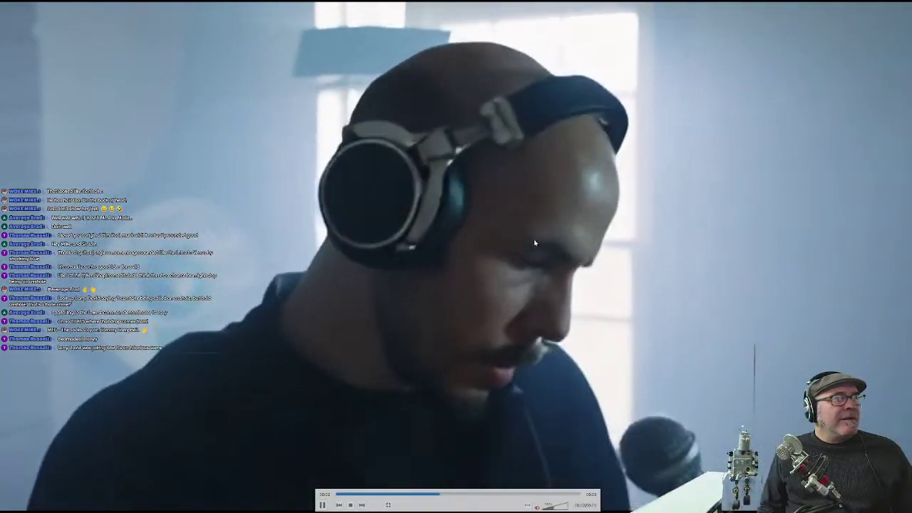
{"action": "key", "text": "Escape"}
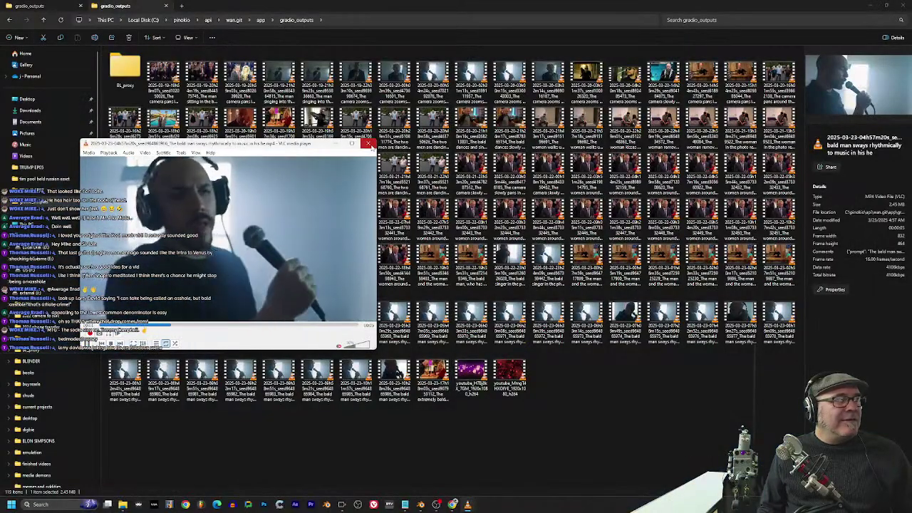
{"action": "left_click", "coordinate": [368, 143]}
{"action": "double_click", "coordinate": [360, 313]}
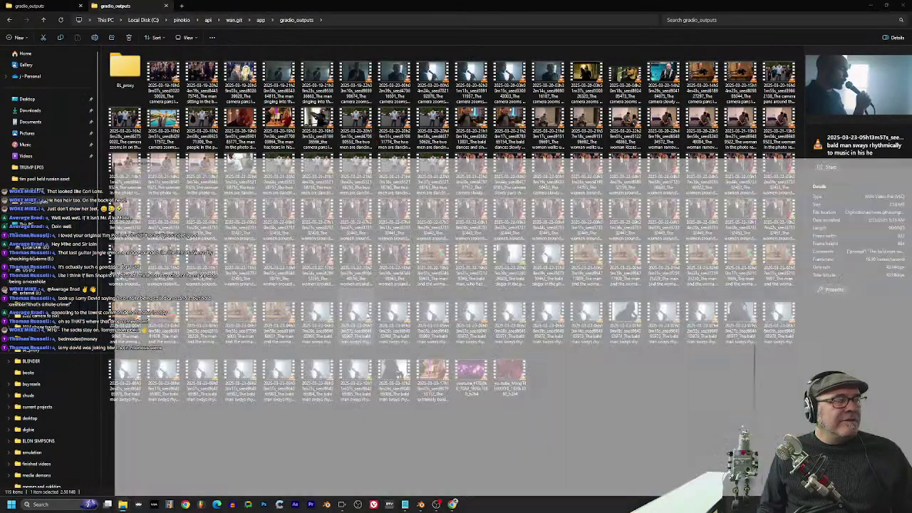
{"action": "double_click", "coordinate": [273, 246]}
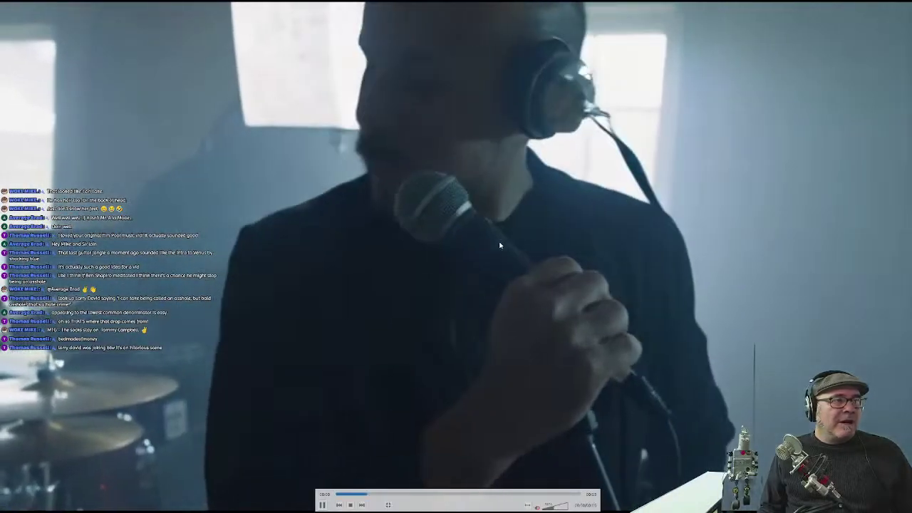
{"action": "double_click", "coordinate": [499, 245]}
{"action": "left_click", "coordinate": [368, 142]}
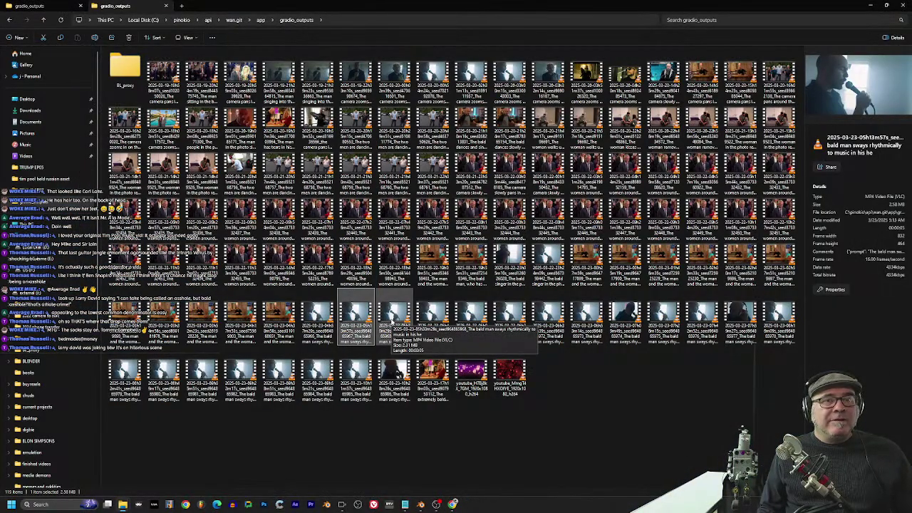
{"action": "double_click", "coordinate": [392, 320]}
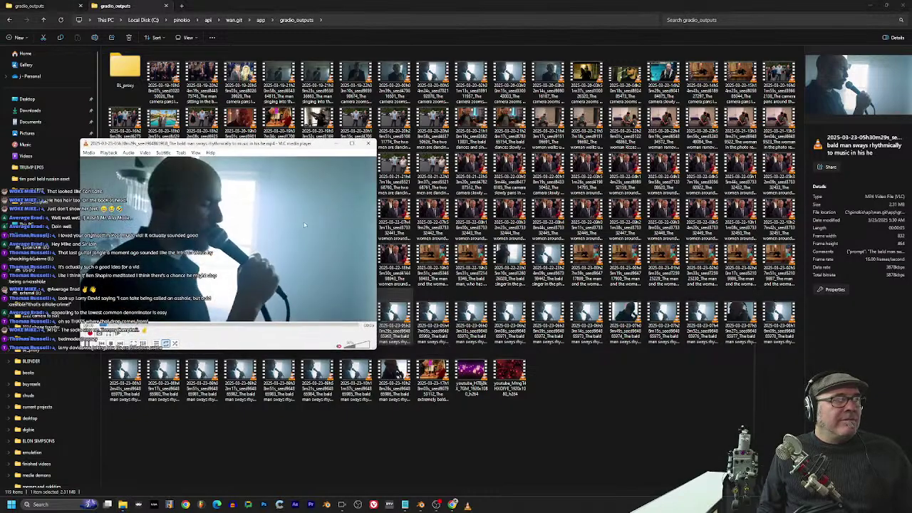
{"action": "double_click", "coordinate": [285, 220]}
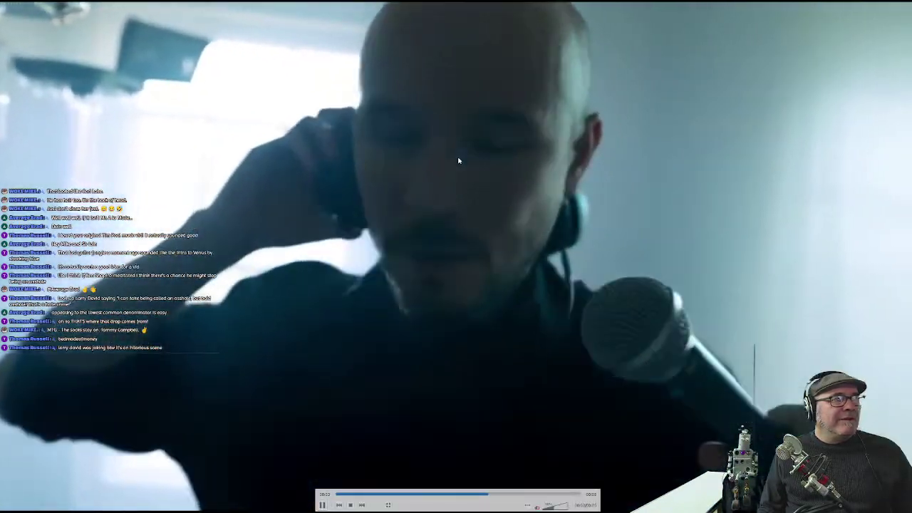
{"action": "double_click", "coordinate": [459, 161]}
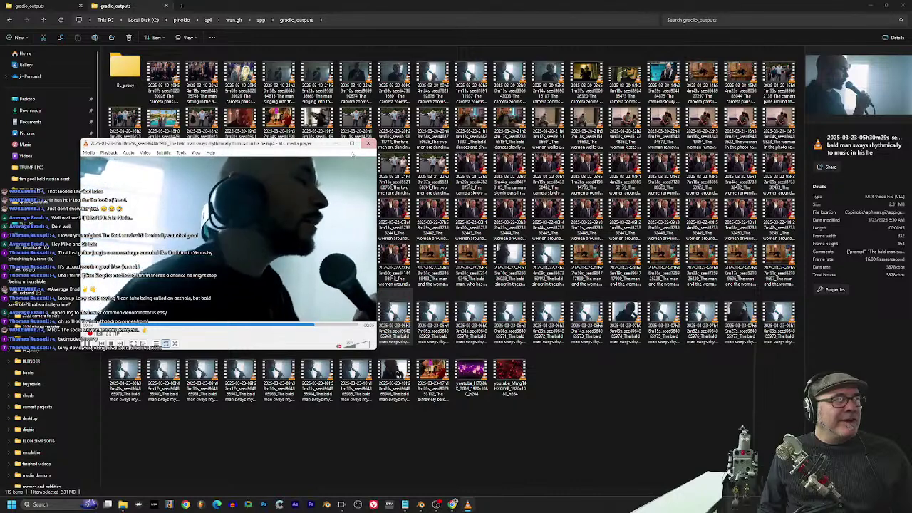
{"action": "key", "text": "ctrl+q"}
{"action": "double_click", "coordinate": [432, 320]}
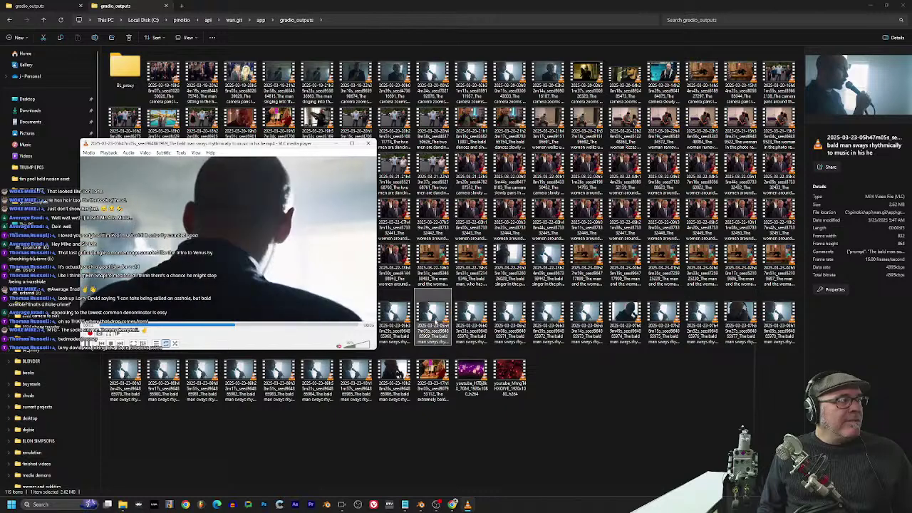
{"action": "left_click", "coordinate": [396, 375]}
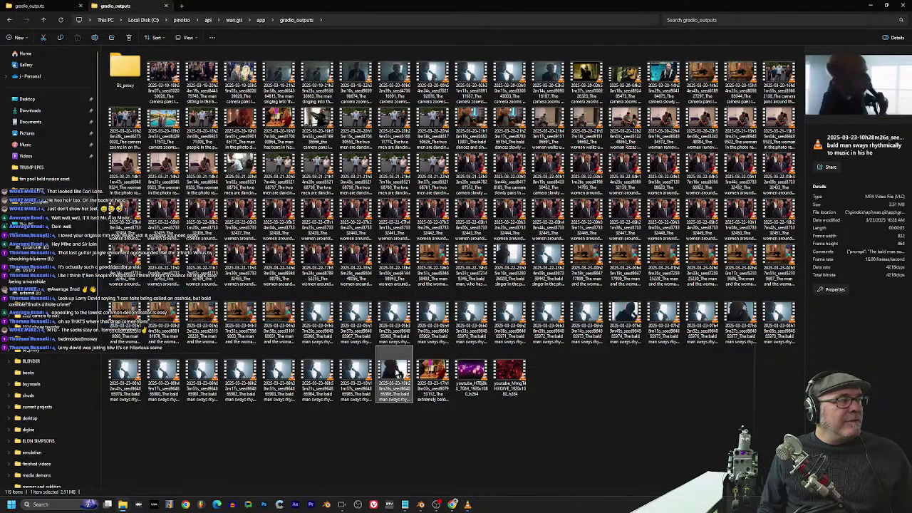
{"action": "left_click", "coordinate": [467, 505]}
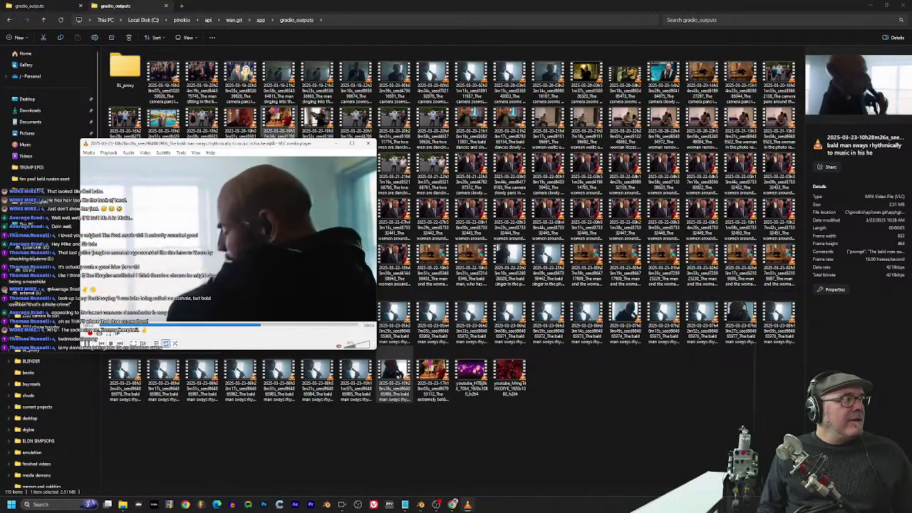
{"action": "left_click_drag", "start_coordinate": [228, 143], "coordinate": [462, 127]}
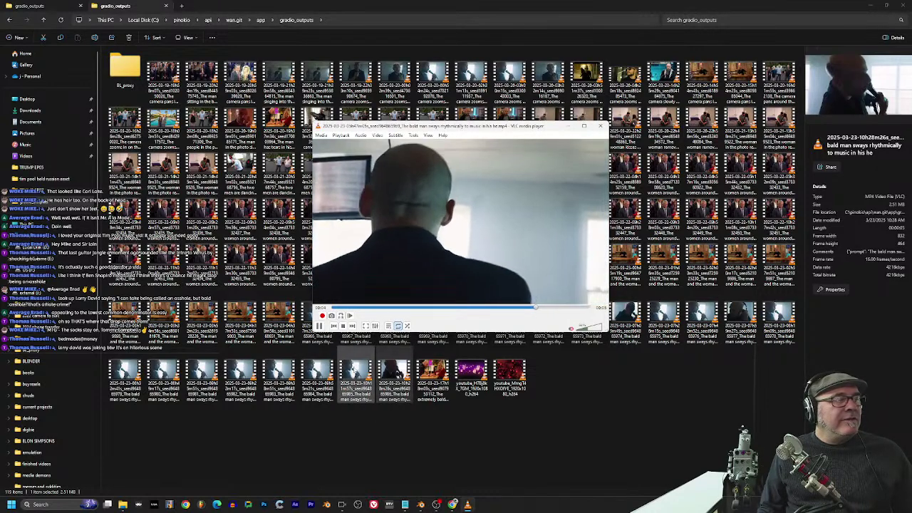
{"action": "left_click", "coordinate": [354, 371]}
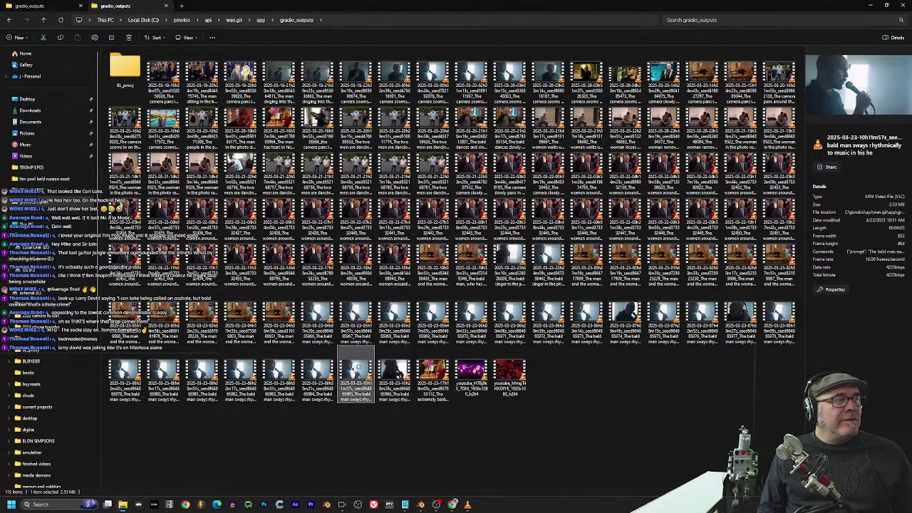
{"action": "left_click", "coordinate": [468, 504]}
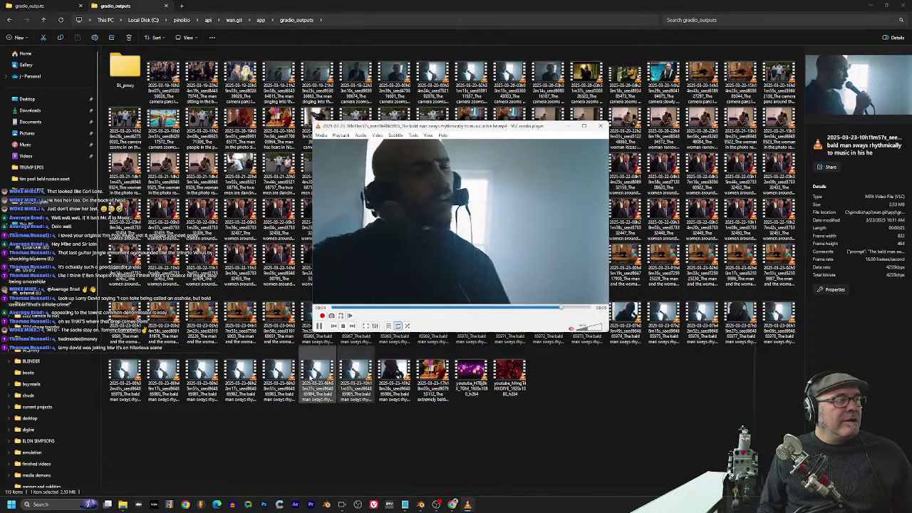
{"action": "left_click", "coordinate": [317, 372]}
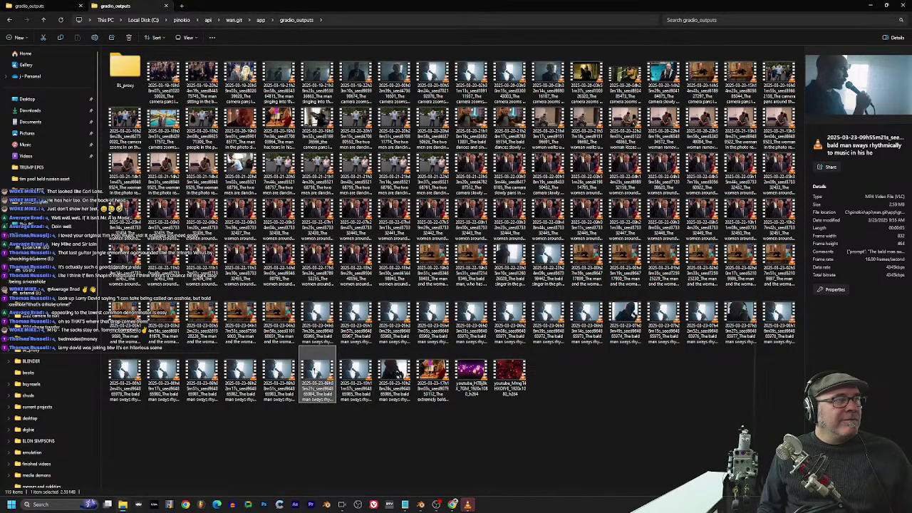
{"action": "left_click", "coordinate": [468, 505]}
{"action": "double_click", "coordinate": [469, 214]}
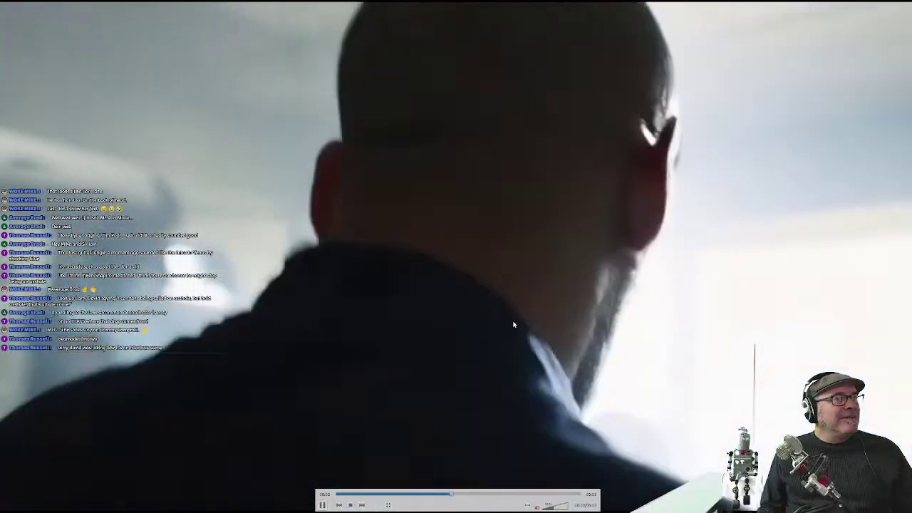
{"action": "double_click", "coordinate": [412, 412]}
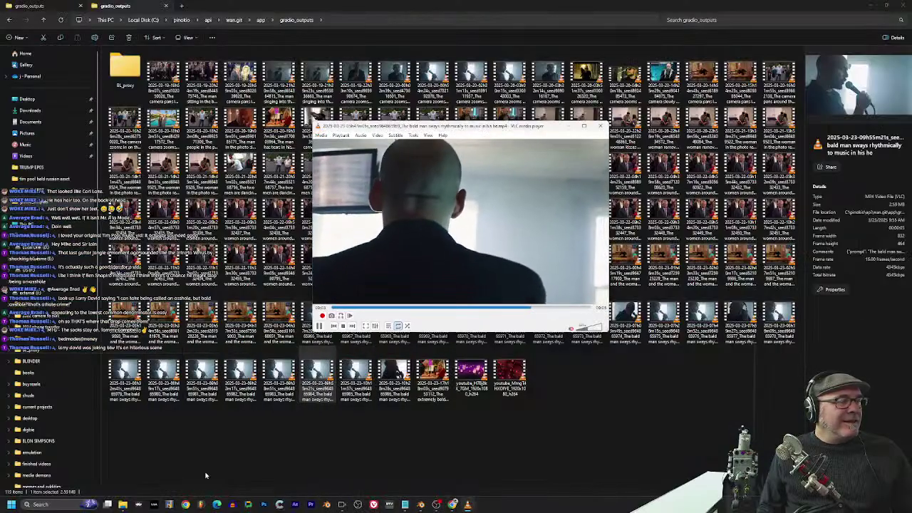
{"action": "left_click", "coordinate": [278, 372]}
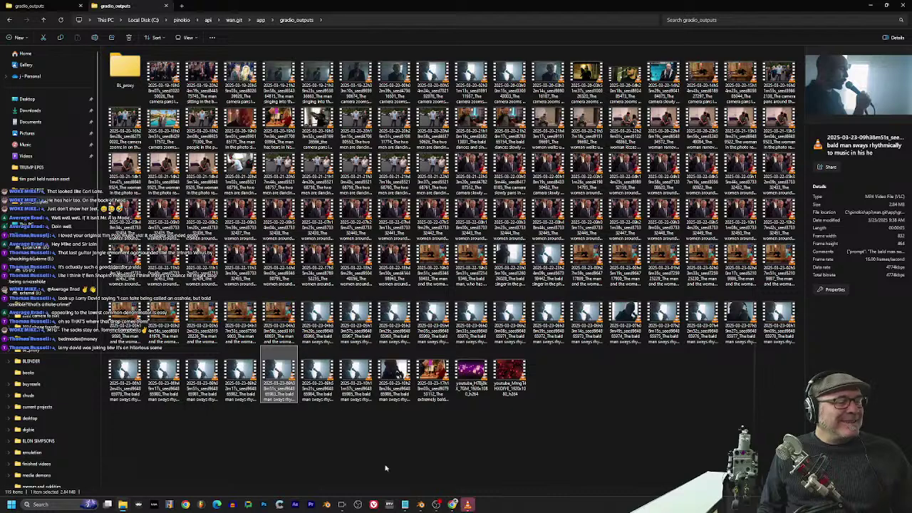
{"action": "left_click", "coordinate": [469, 505]}
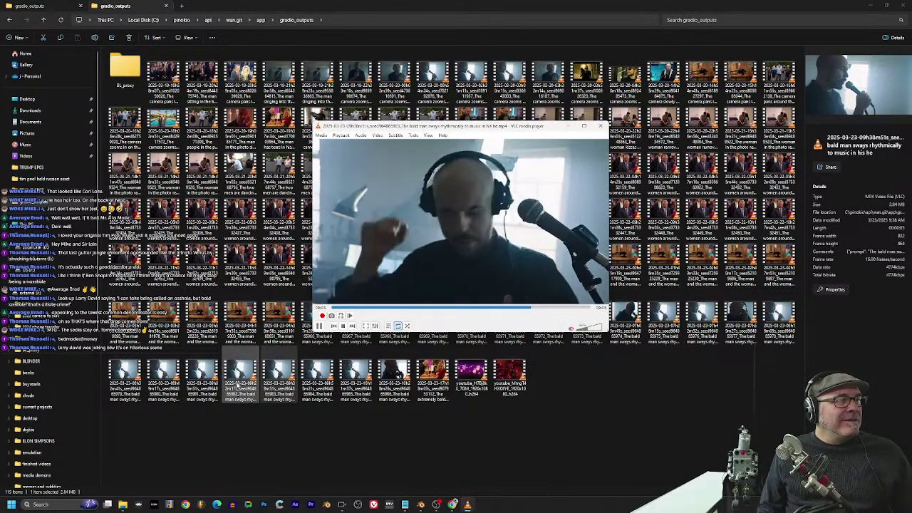
{"action": "left_click", "coordinate": [278, 374]}
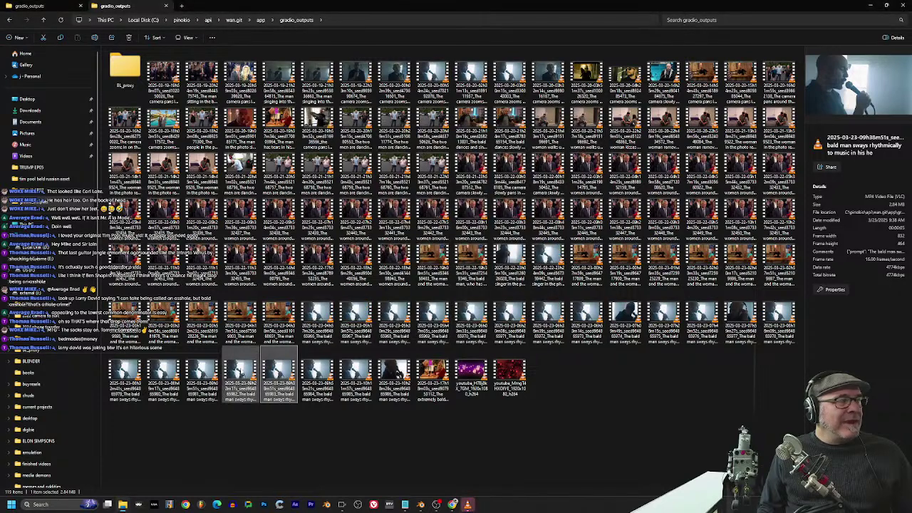
{"action": "left_click", "coordinate": [241, 376]}
{"action": "double_click", "coordinate": [241, 378]}
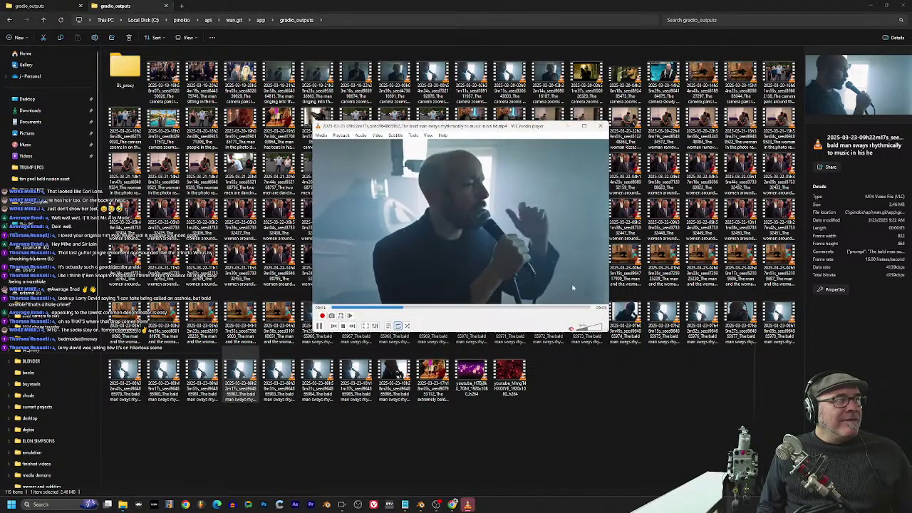
{"action": "key", "text": "f"}
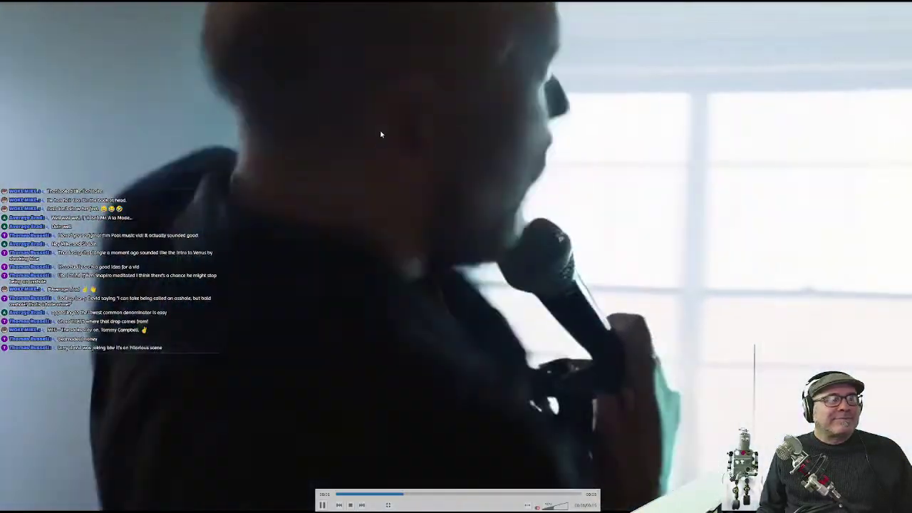
{"action": "double_click", "coordinate": [381, 136]}
{"action": "left_click", "coordinate": [600, 126]}
Step: Return to Blender, filter the asset files for fixed clips, and add "tim and mgt fixed.mp4" to the sequencer in channel 14
{"action": "left_click", "coordinate": [867, 8]}
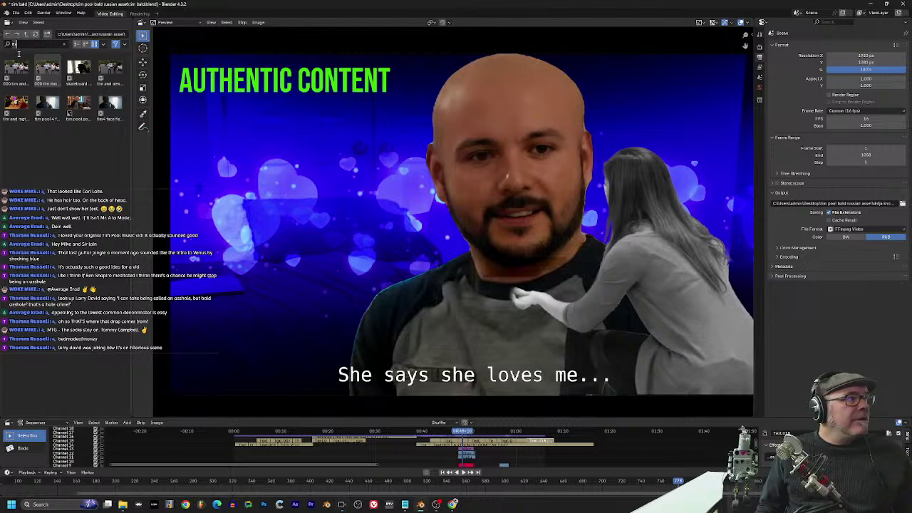
{"action": "key", "text": "BackSpace"}
{"action": "type", "text": "ea"}
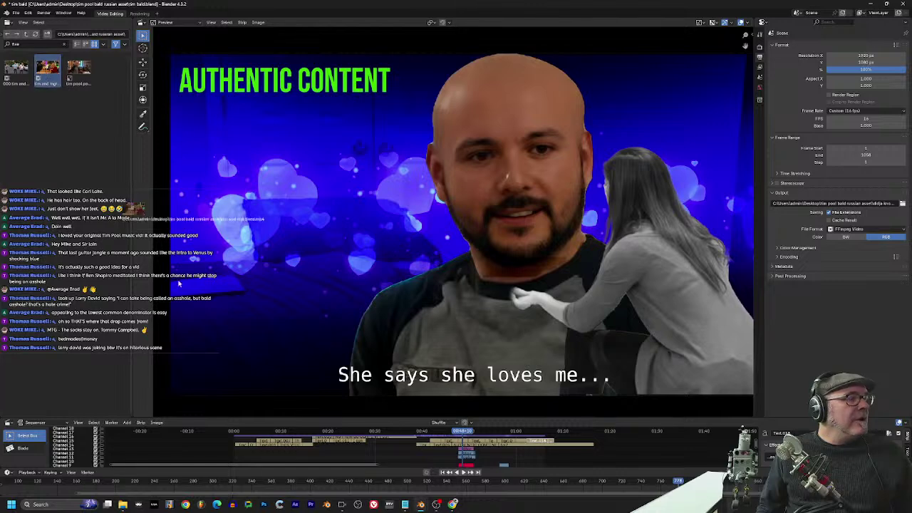
{"action": "left_click_drag", "start_coordinate": [407, 419], "coordinate": [383, 310]}
{"action": "left_click_drag", "start_coordinate": [392, 344], "coordinate": [403, 342]}
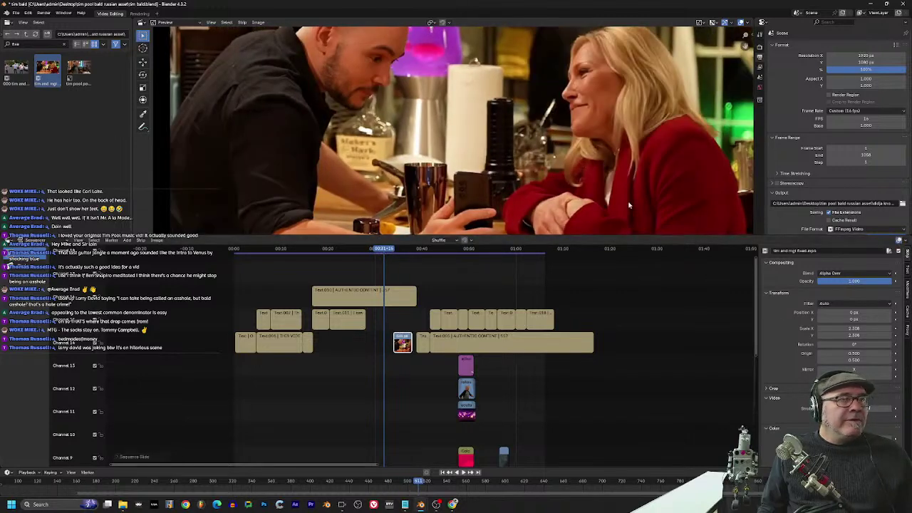
Step: Park the face-swapped clip in channel 16 at about 00:45 and review the original bar scene shot around 00:32
{"action": "left_click_drag", "start_coordinate": [627, 235], "coordinate": [664, 355]}
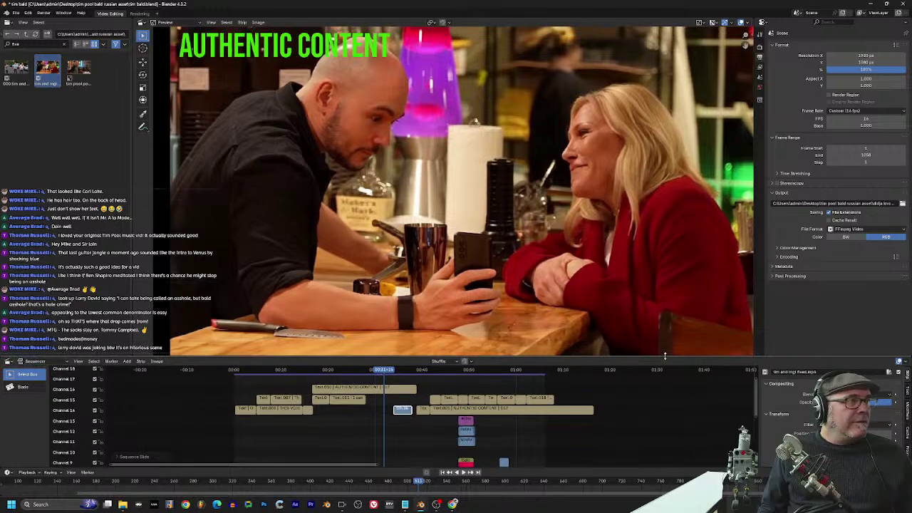
{"action": "scroll", "coordinate": [324, 448], "scroll_direction": "up", "scroll_amount": 3}
{"action": "left_click_drag", "start_coordinate": [351, 372], "coordinate": [362, 376]}
{"action": "left_click_drag", "start_coordinate": [387, 410], "coordinate": [467, 392]}
{"action": "left_click_drag", "start_coordinate": [364, 372], "coordinate": [372, 375]}
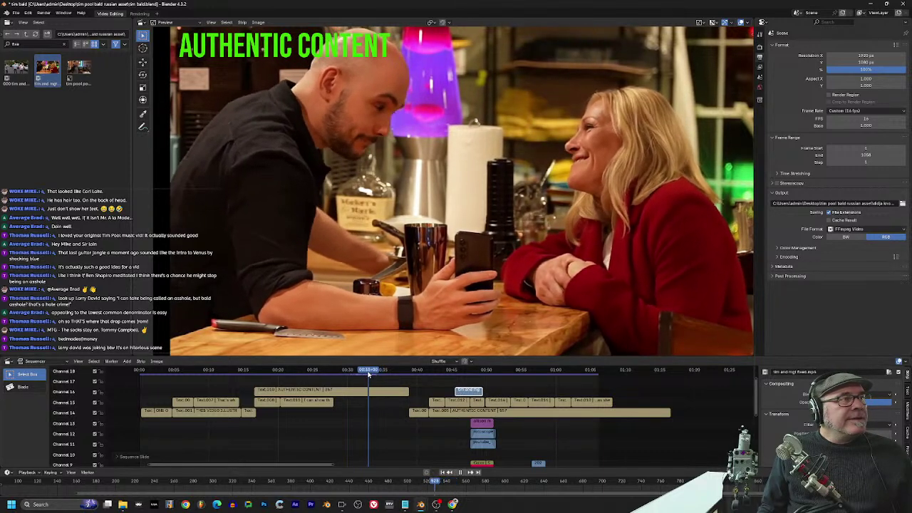
{"action": "mouse_move", "coordinate": [367, 375]}
{"action": "left_mouse_down"}
{"action": "mouse_move", "coordinate": [377, 373]}
{"action": "mouse_move", "coordinate": [366, 373]}
{"action": "left_mouse_up"}
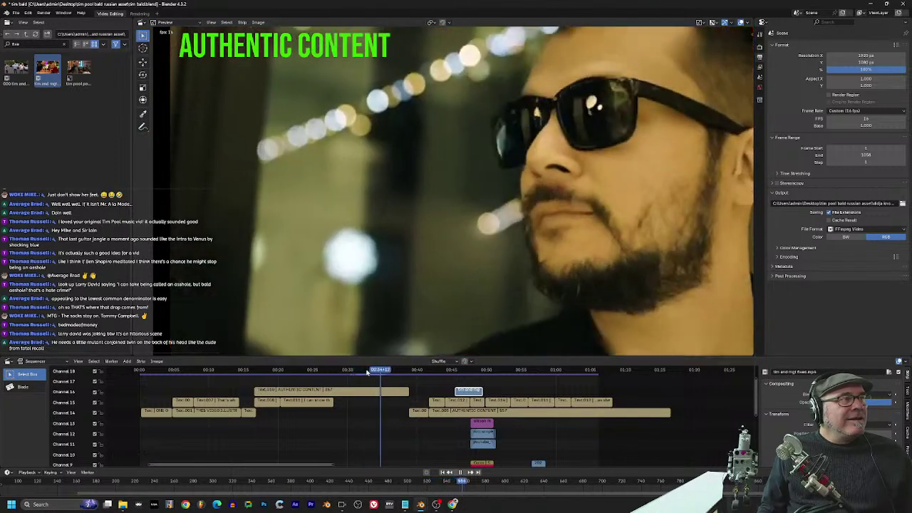
{"action": "left_click", "coordinate": [362, 371]}
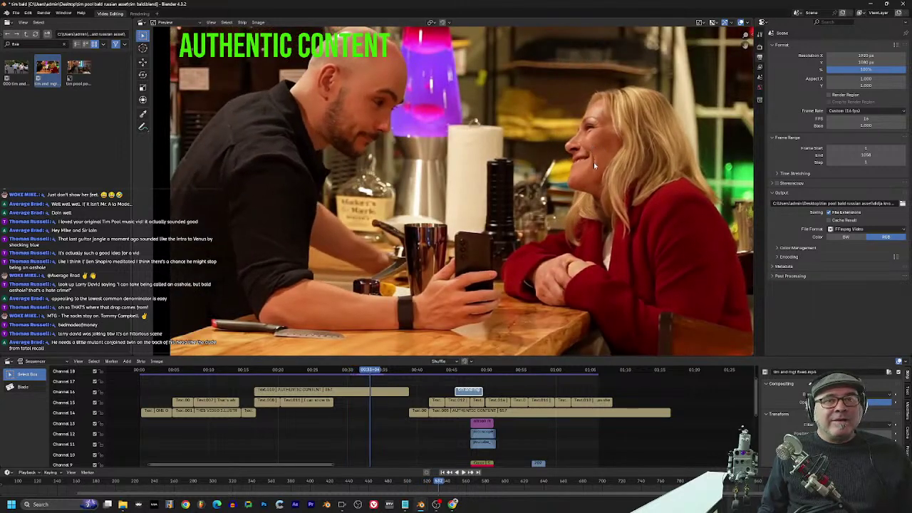
Step: Place the face-swapped clip in channel 15 over the bar scene shot, starting at about 00:31, and play the section back
{"action": "left_click_drag", "start_coordinate": [470, 394], "coordinate": [371, 404]}
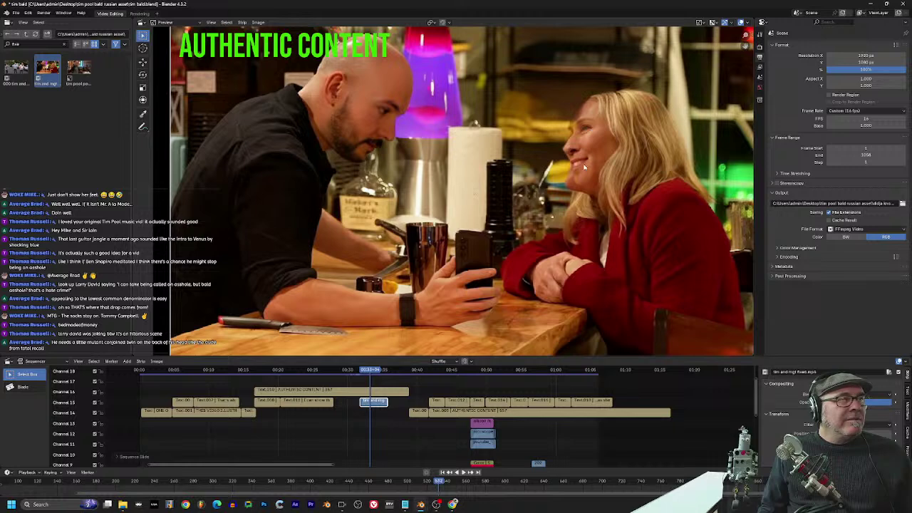
{"action": "left_click_drag", "start_coordinate": [373, 371], "coordinate": [348, 372]}
{"action": "key", "text": "space"}
{"action": "key", "text": "space"}
{"action": "scroll", "coordinate": [463, 199], "scroll_direction": "down", "scroll_amount": 2}
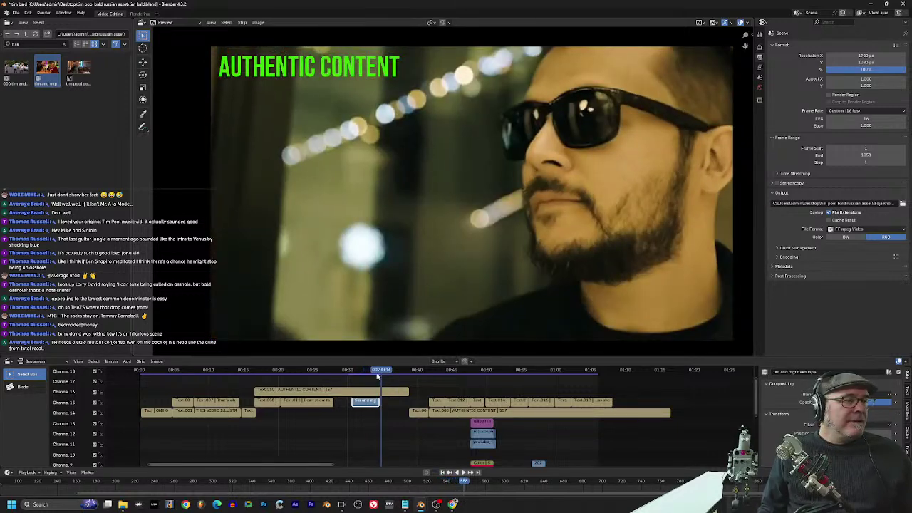
Step: Delete the short 'tim and mgt fixed' strip from Channel 15 and check the footage beneath it around 31 seconds
{"action": "left_click", "coordinate": [364, 371]}
{"action": "key", "text": "Escape"}
{"action": "key", "text": "Delete"}
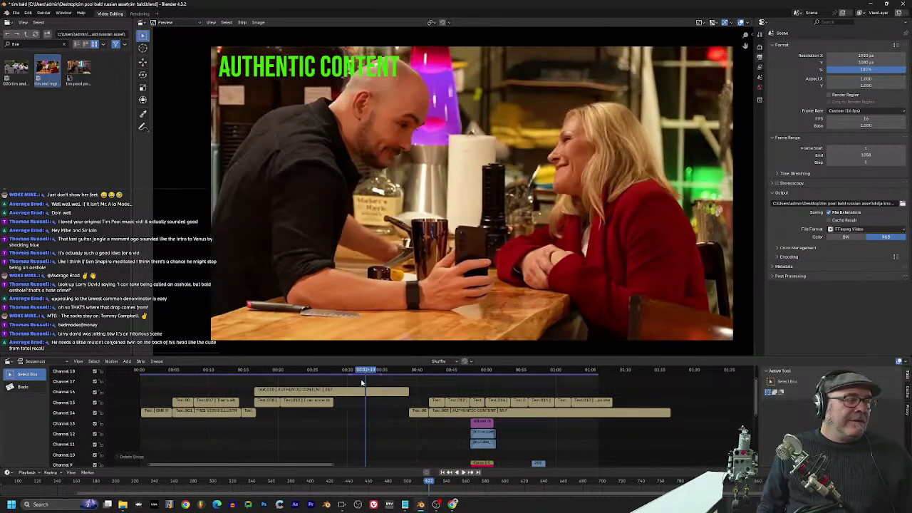
{"action": "mouse_move", "coordinate": [366, 372]}
{"action": "left_mouse_down"}
{"action": "mouse_move", "coordinate": [379, 371]}
{"action": "mouse_move", "coordinate": [350, 371]}
{"action": "mouse_move", "coordinate": [361, 371]}
{"action": "left_mouse_up"}
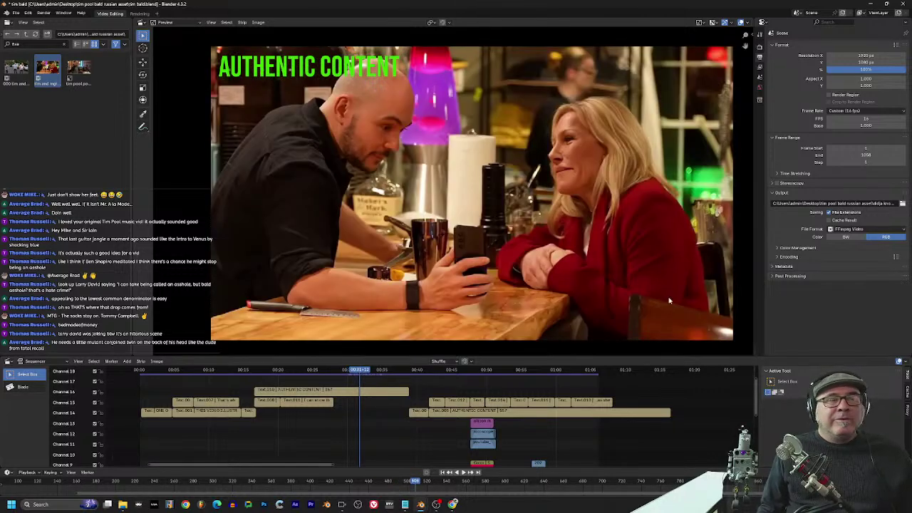
Step: Review the sequence by playing and scrubbing it from about 31 seconds up to about 39 seconds
{"action": "left_click_drag", "start_coordinate": [420, 357], "coordinate": [420, 359]}
{"action": "scroll", "coordinate": [346, 449], "scroll_direction": "down", "scroll_amount": 3, "text": "shift"}
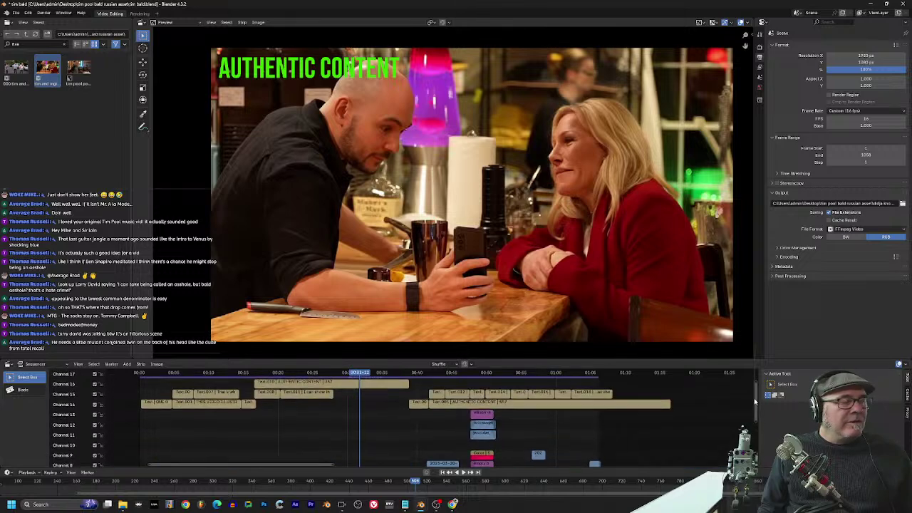
{"action": "left_click_drag", "start_coordinate": [241, 467], "coordinate": [204, 466]}
{"action": "left_click", "coordinate": [495, 373]}
{"action": "key", "text": "space"}
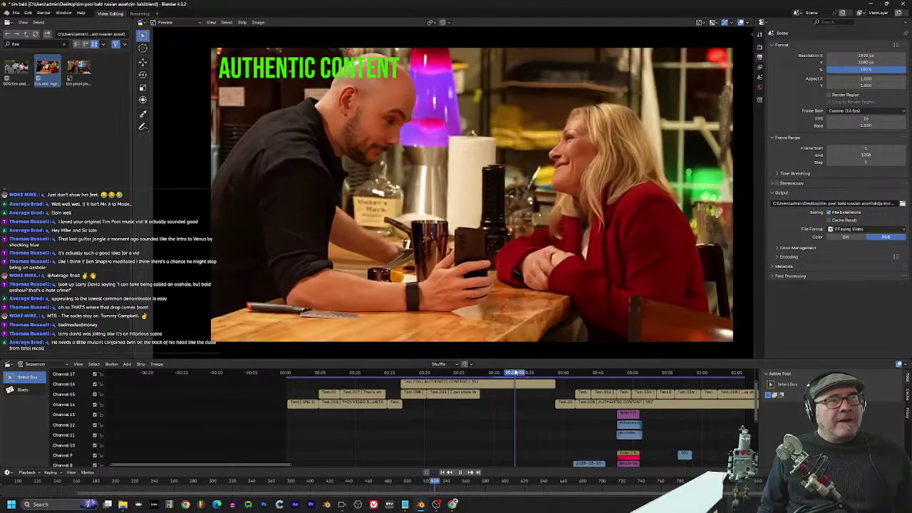
{"action": "left_click_drag", "start_coordinate": [433, 372], "coordinate": [562, 373]}
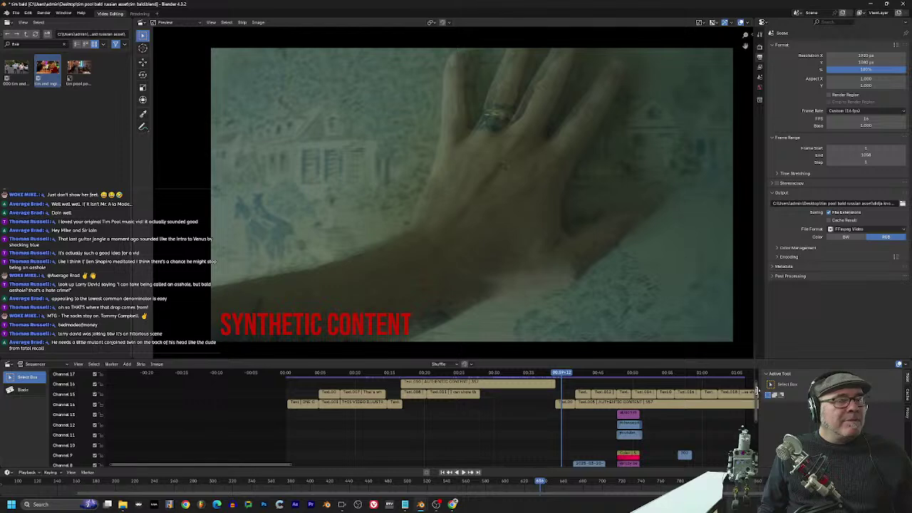
Step: Review the captioned footage up to about one minute and the opening around 7 seconds, including the lower-channel strips
{"action": "left_click_drag", "start_coordinate": [757, 413], "coordinate": [758, 403]}
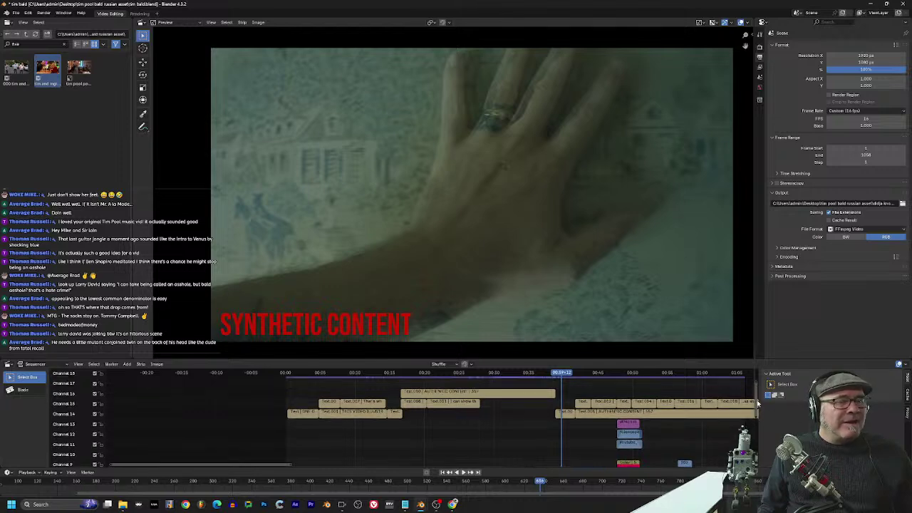
{"action": "left_click_drag", "start_coordinate": [561, 373], "coordinate": [595, 375]}
{"action": "scroll", "coordinate": [637, 384], "scroll_direction": "down", "scroll_amount": 2}
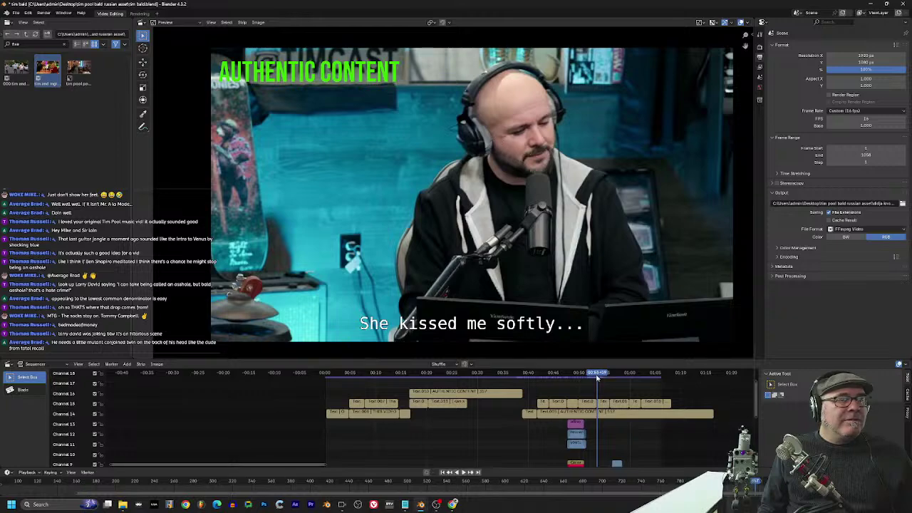
{"action": "key", "text": "space"}
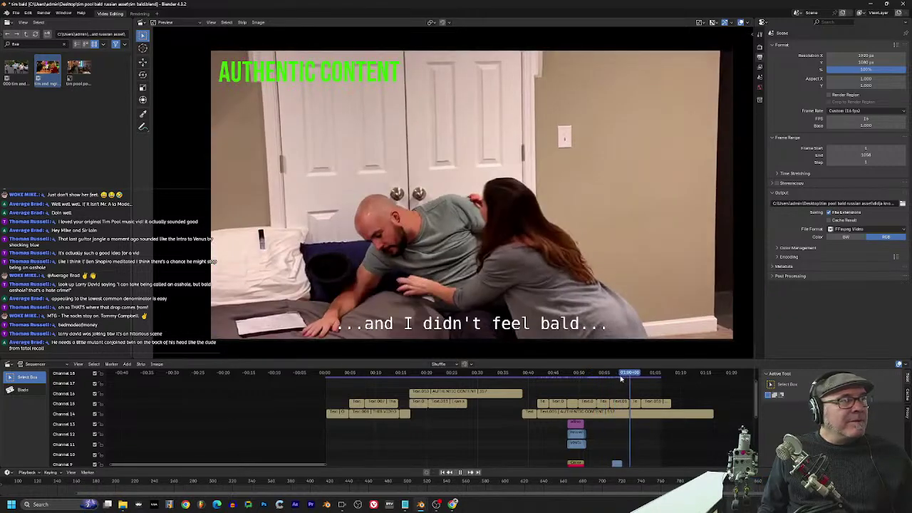
{"action": "left_click_drag", "start_coordinate": [621, 374], "coordinate": [361, 379]}
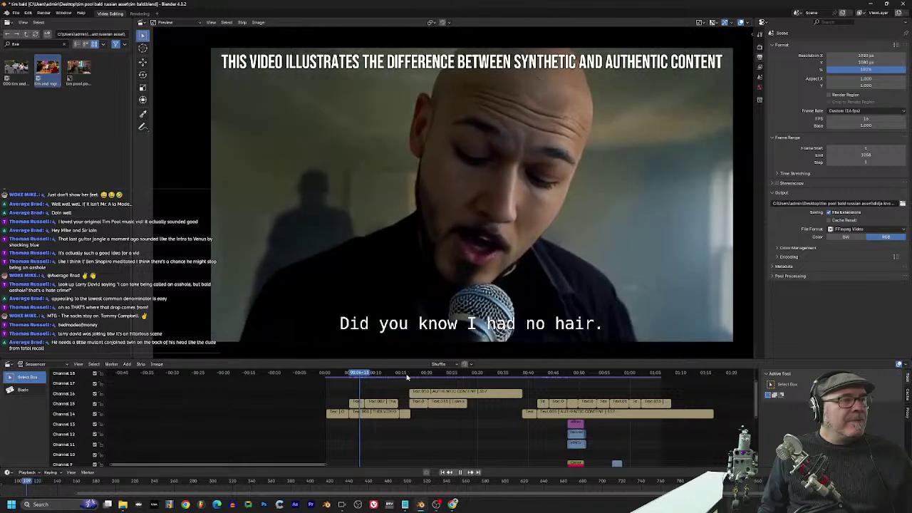
{"action": "scroll", "coordinate": [556, 405], "scroll_direction": "down", "scroll_amount": 5}
{"action": "left_click_drag", "start_coordinate": [369, 372], "coordinate": [366, 373]}
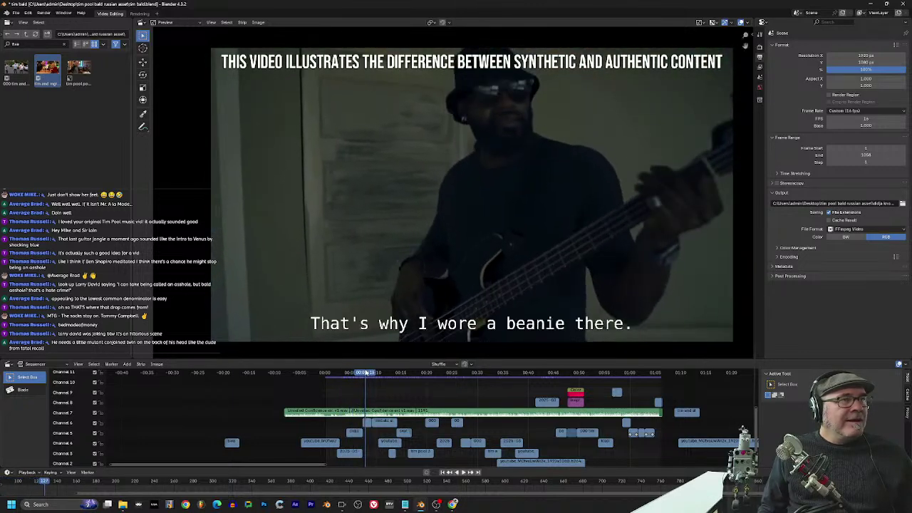
Step: Switch to File Explorer's gradio_outputs folder and preview two generated clips of the man and woman dancing independently in VLC
{"action": "left_click", "coordinate": [123, 506]}
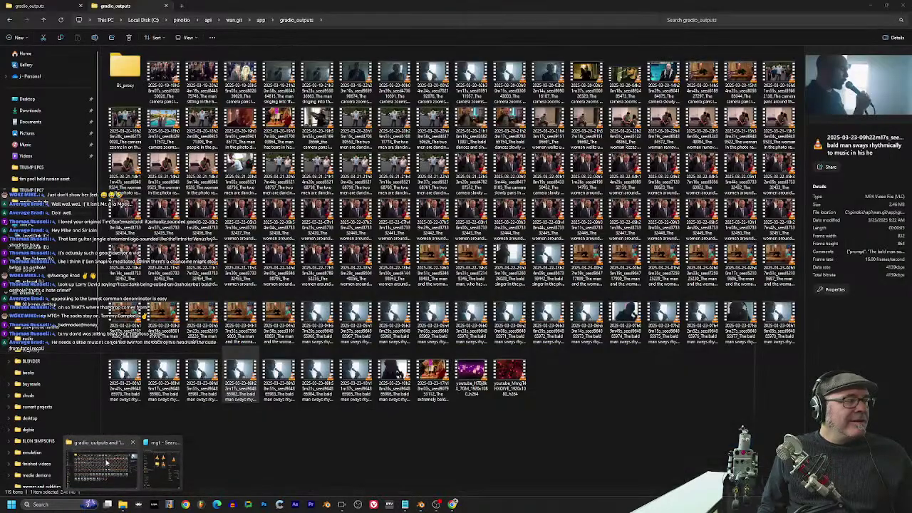
{"action": "left_click", "coordinate": [111, 459]}
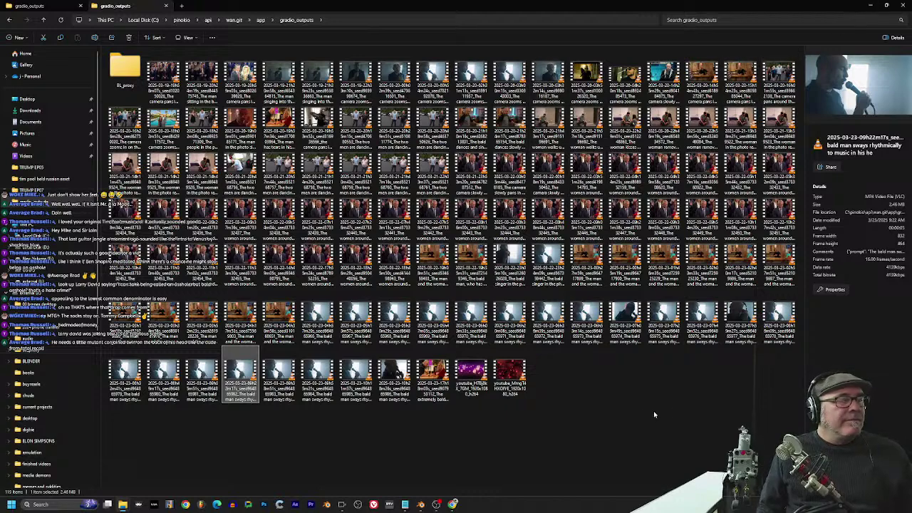
{"action": "left_click", "coordinate": [577, 253]}
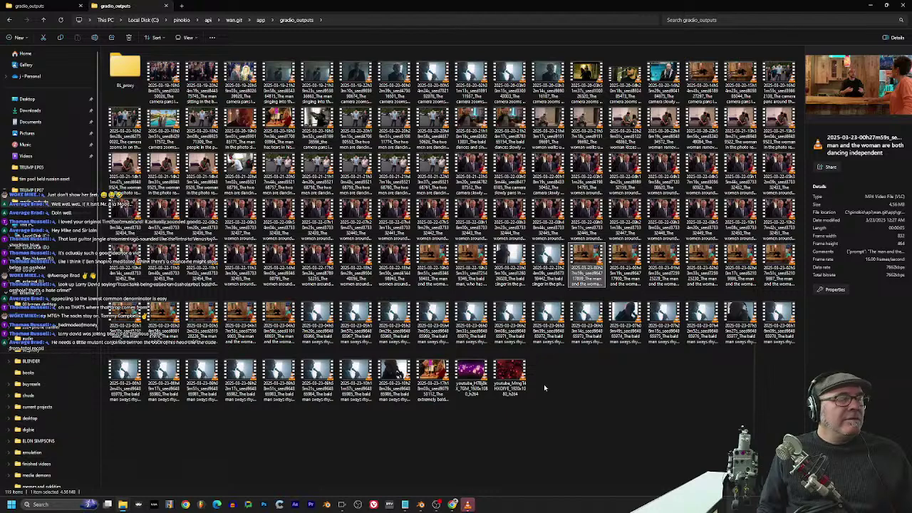
{"action": "left_click", "coordinate": [468, 506]}
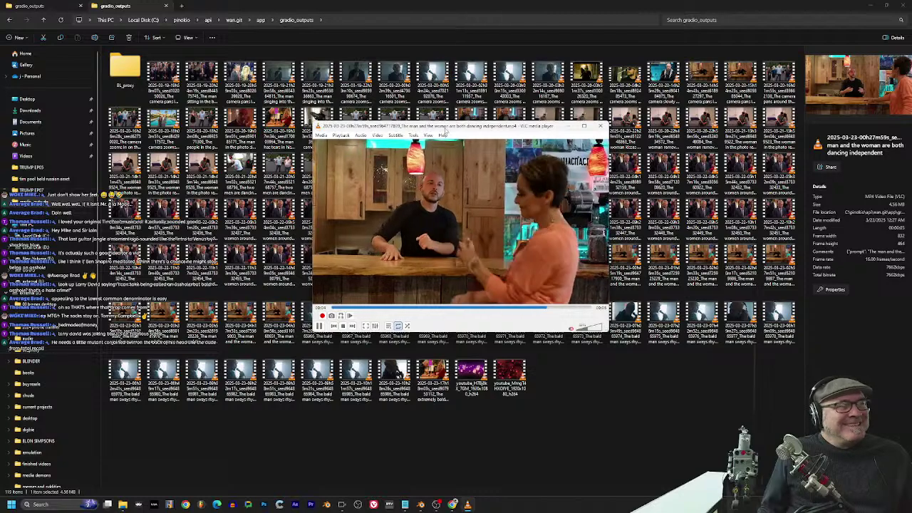
{"action": "left_click_drag", "start_coordinate": [450, 126], "coordinate": [319, 83]}
{"action": "double_click", "coordinate": [621, 253]}
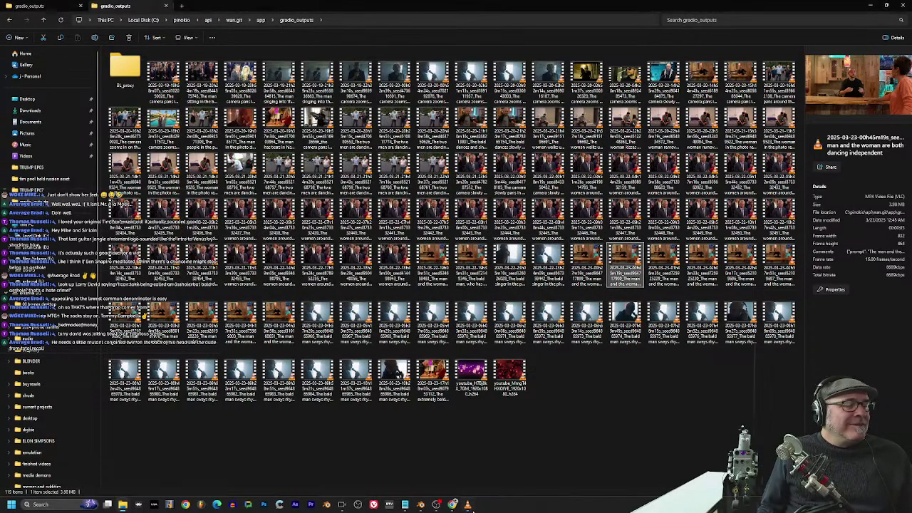
{"action": "left_click", "coordinate": [470, 506]}
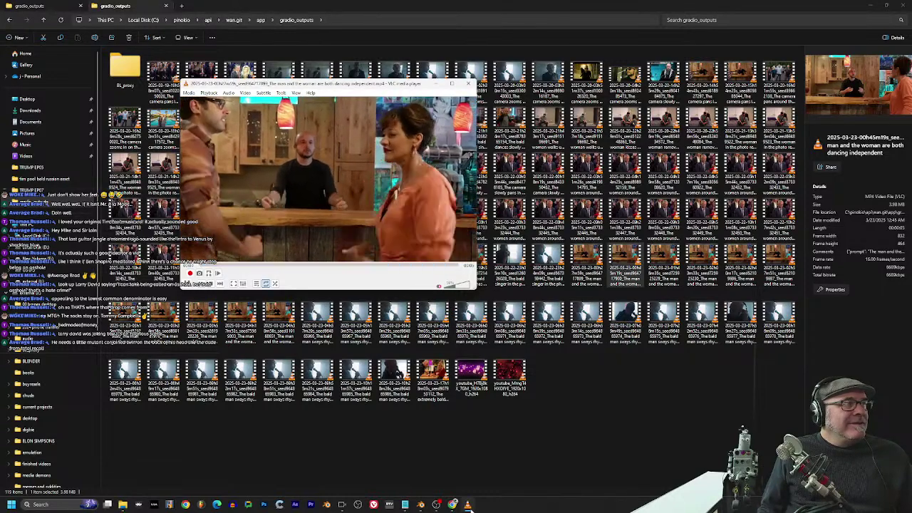
{"action": "left_click", "coordinate": [468, 84]}
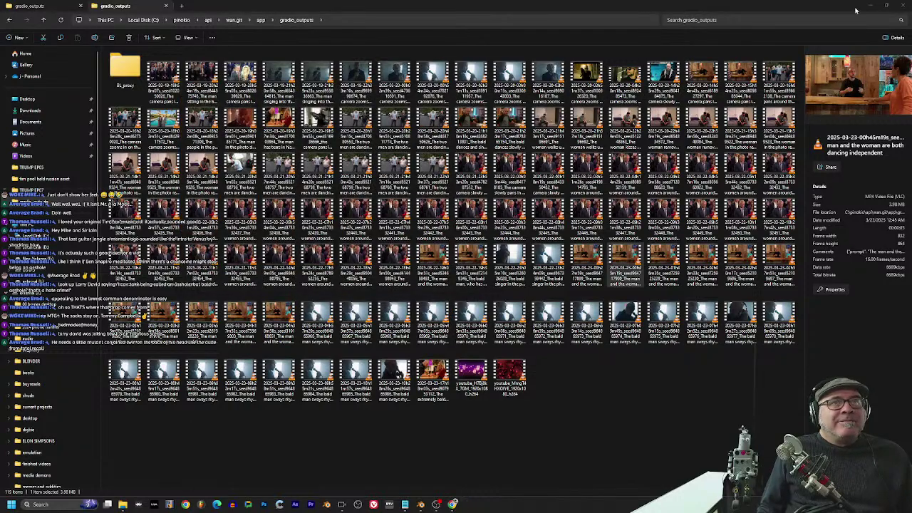
{"action": "left_click", "coordinate": [870, 5]}
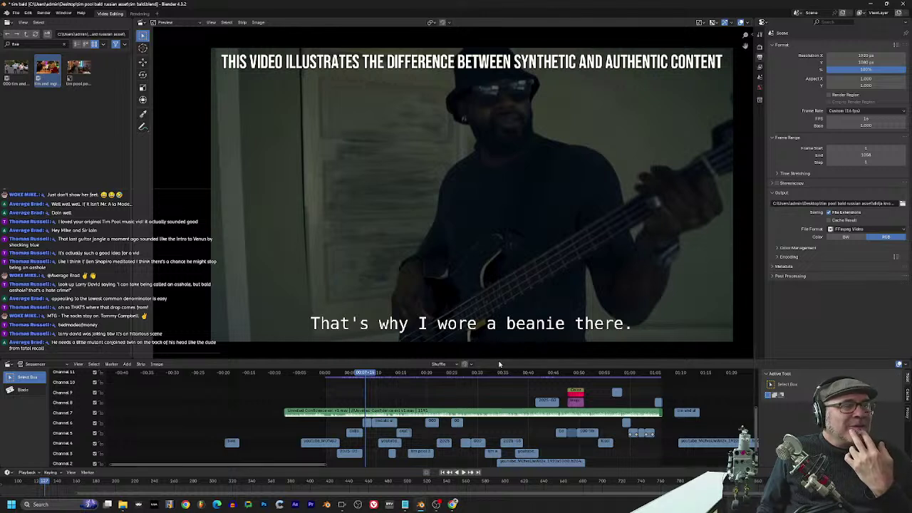
Step: Enlarge the sequencer area and move the playhead to the kitchen dancing shot at about 24 seconds
{"action": "left_click_drag", "start_coordinate": [499, 359], "coordinate": [499, 344]}
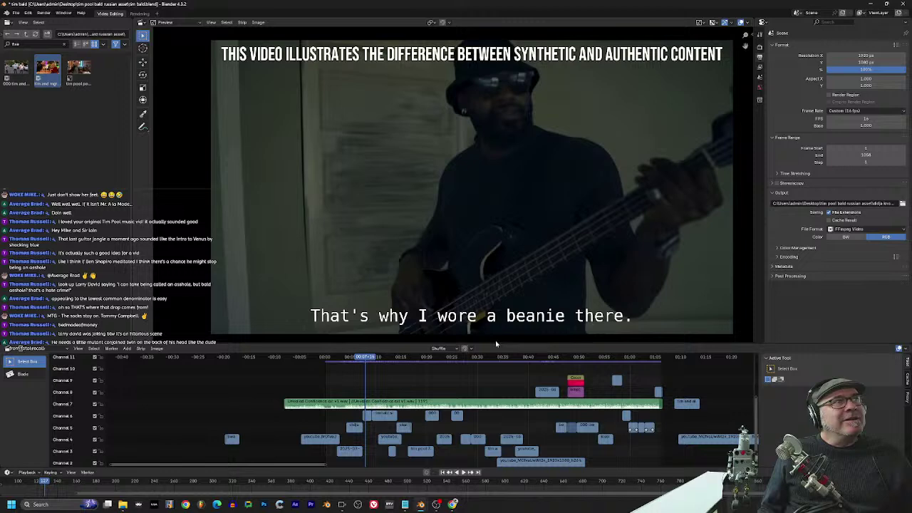
{"action": "left_click_drag", "start_coordinate": [360, 359], "coordinate": [452, 368]}
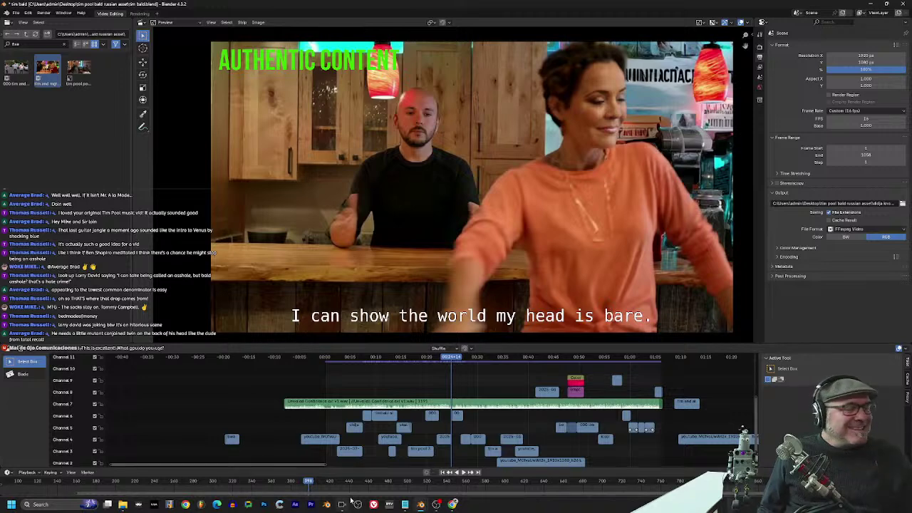
Step: Switch to Pinokio, open MagicQuill and start it
{"action": "left_click", "coordinate": [41, 505]}
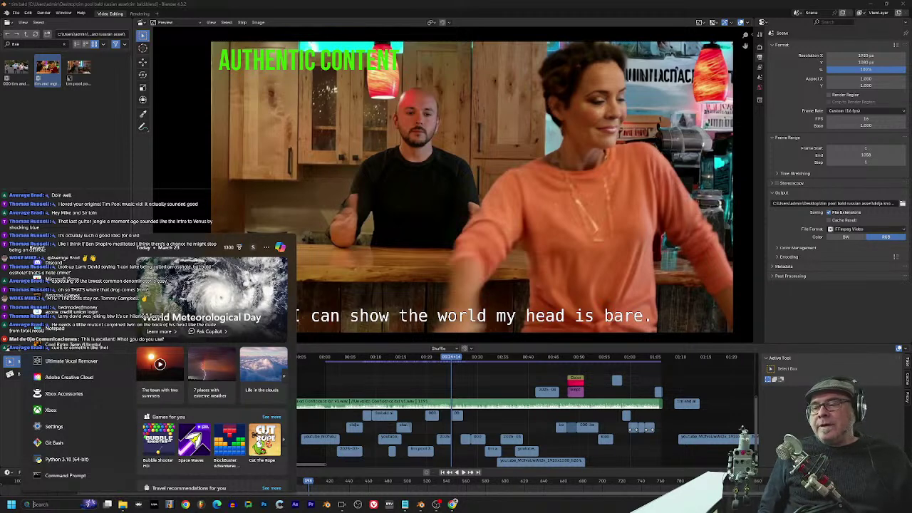
{"action": "key", "text": "Escape"}
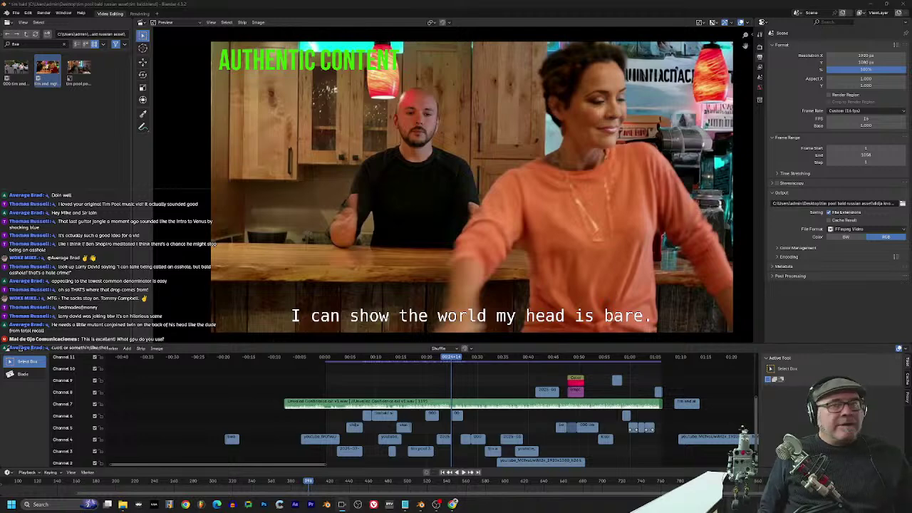
{"action": "key", "text": "alt+Tab"}
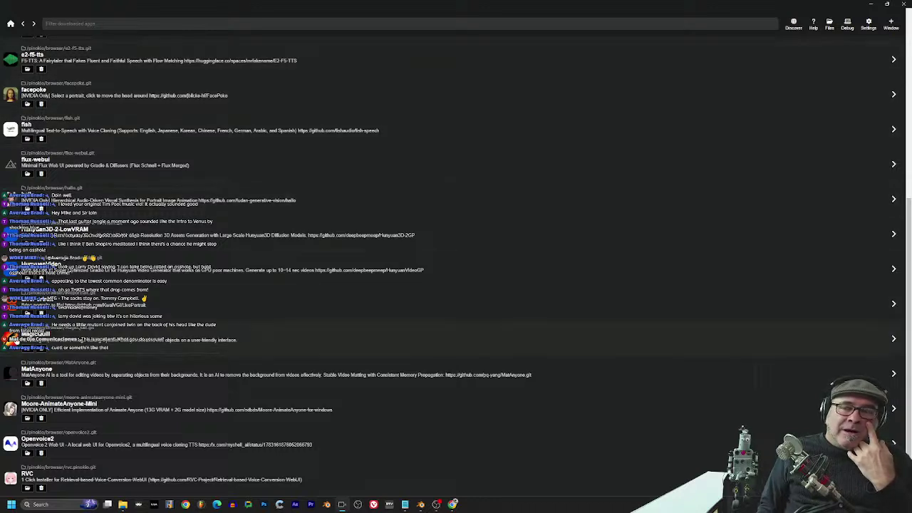
{"action": "left_click", "coordinate": [17, 342]}
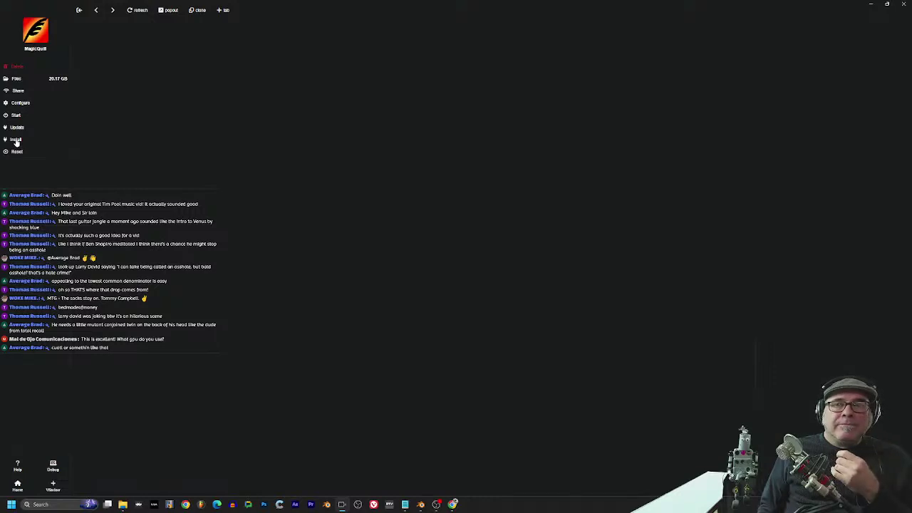
{"action": "left_click", "coordinate": [16, 116]}
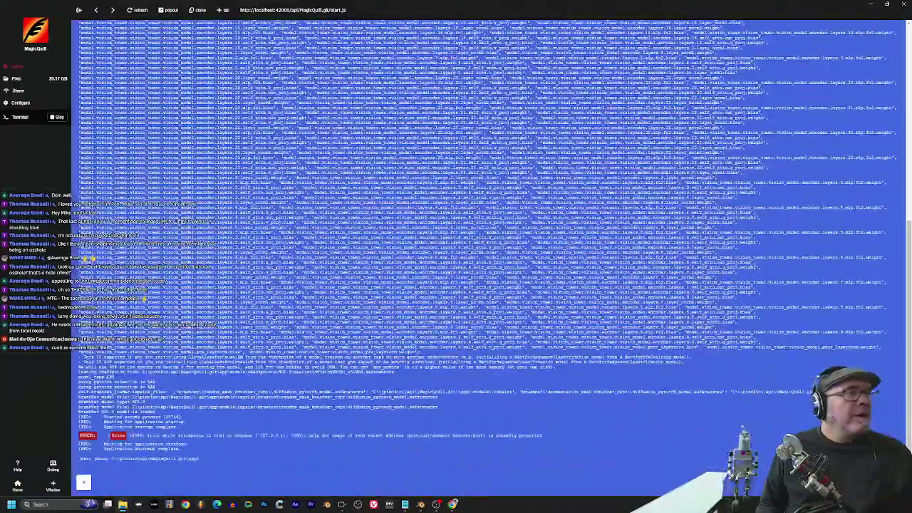
Step: Clear the screen around the 'tim pool bald russian asset' folder window and open the _DSC0414-optimized photo from it
{"action": "left_click_drag", "start_coordinate": [0, 206], "coordinate": [322, 62]}
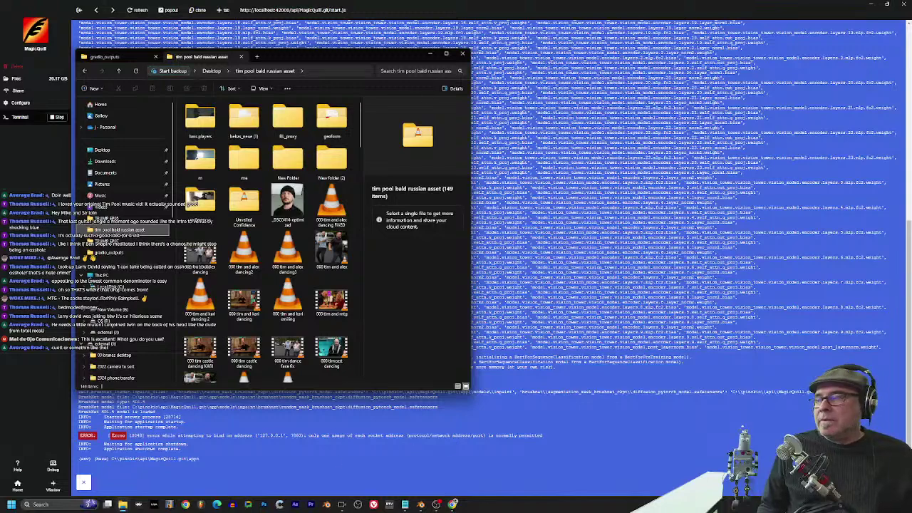
{"action": "key", "text": "super+Home"}
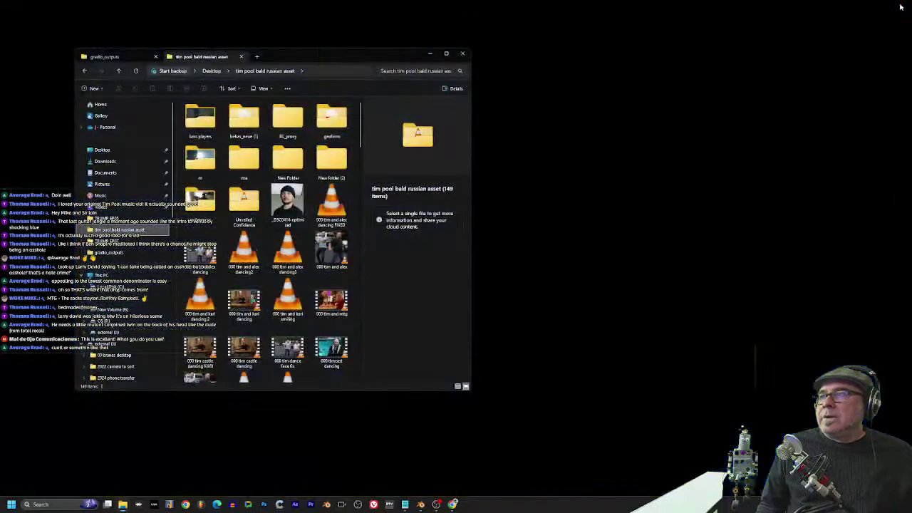
{"action": "left_click", "coordinate": [287, 203]}
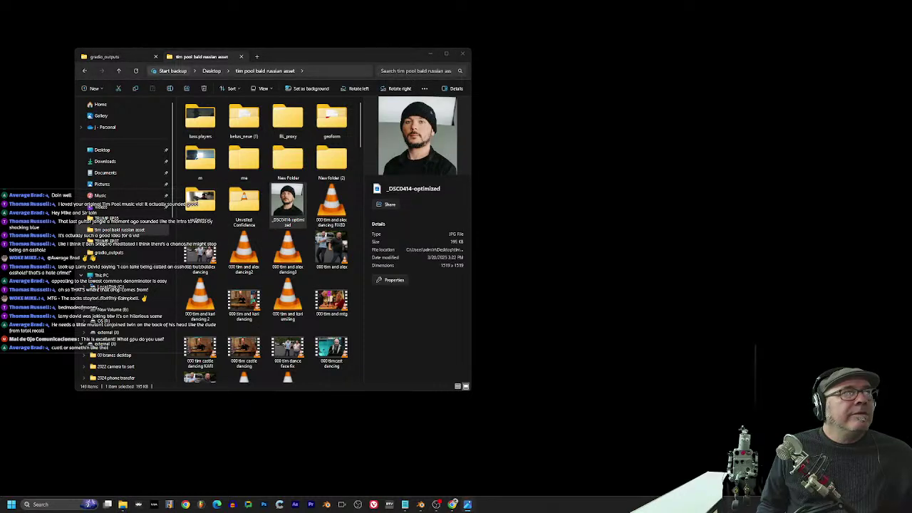
{"action": "double_click", "coordinate": [287, 203]}
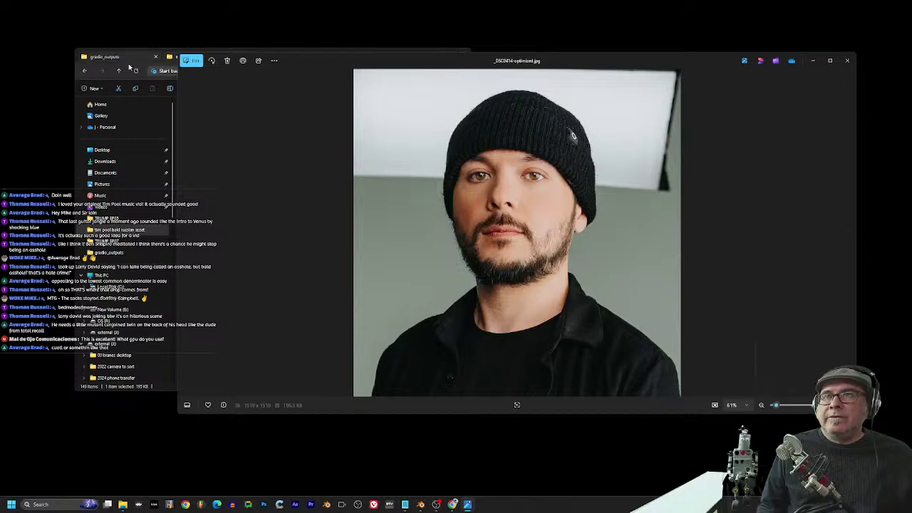
Step: Look through the clips in the gradio_outputs folder and return to the 'tim pool bald russian asset' folder
{"action": "left_click", "coordinate": [105, 57]}
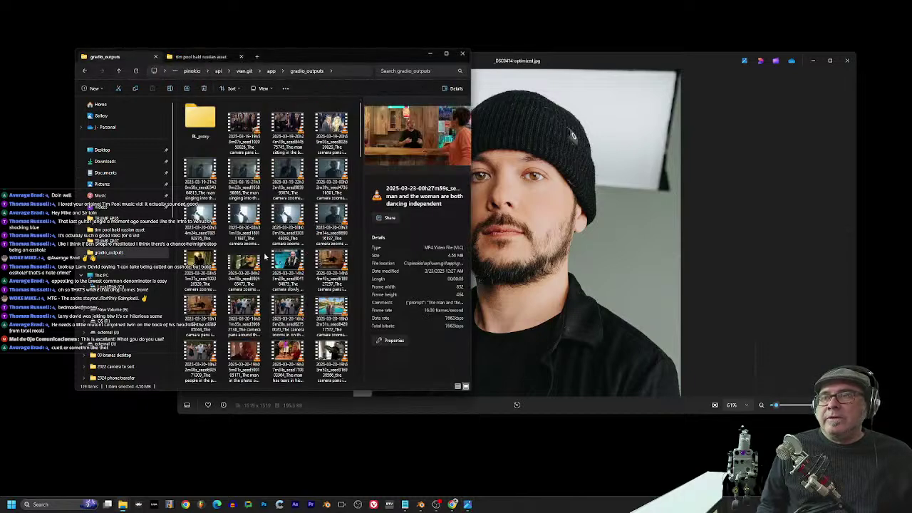
{"action": "scroll", "coordinate": [264, 262], "scroll_direction": "down", "scroll_amount": 10}
{"action": "scroll", "coordinate": [264, 262], "scroll_direction": "down", "scroll_amount": 10}
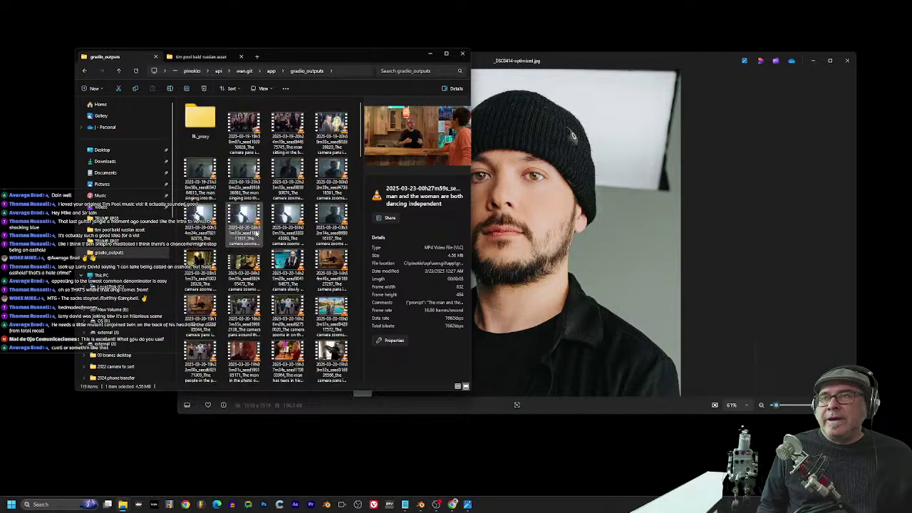
{"action": "left_click_drag", "start_coordinate": [217, 59], "coordinate": [197, 99]}
{"action": "left_click", "coordinate": [194, 98]}
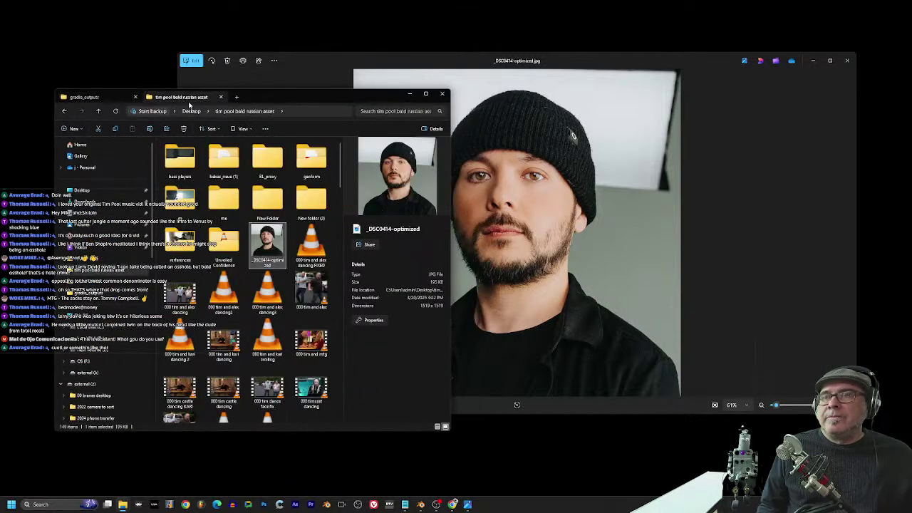
Step: Search the asset folder for the bald portrait and open the 'tim bald reference' image
{"action": "scroll", "coordinate": [241, 207], "scroll_direction": "down", "scroll_amount": 15}
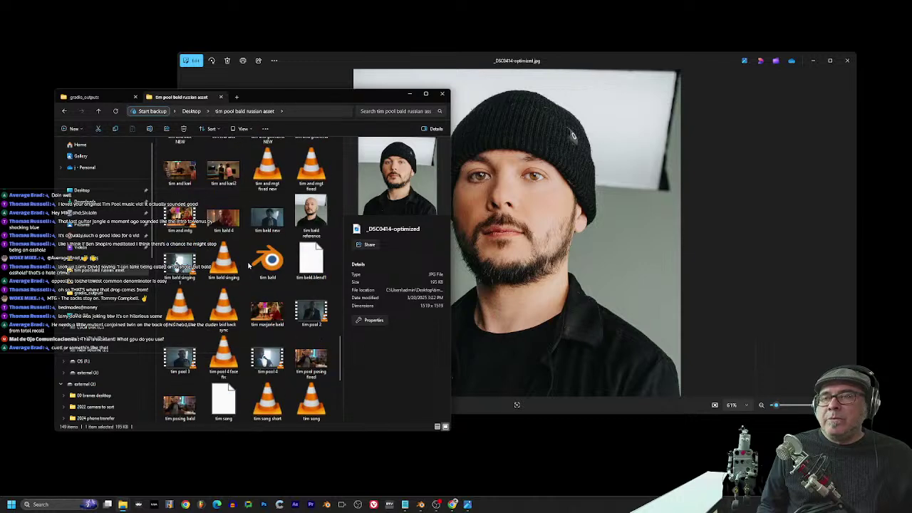
{"action": "scroll", "coordinate": [248, 266], "scroll_direction": "up", "scroll_amount": 15}
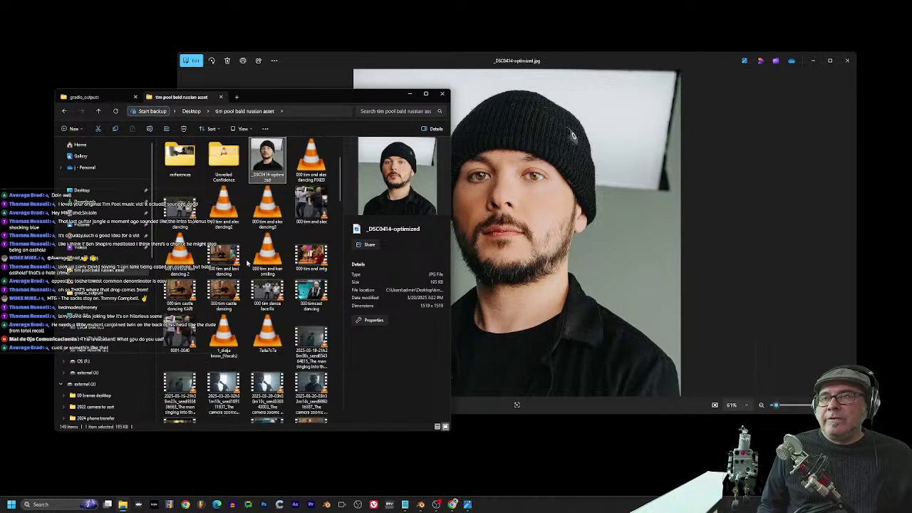
{"action": "scroll", "coordinate": [247, 260], "scroll_direction": "down", "scroll_amount": 8}
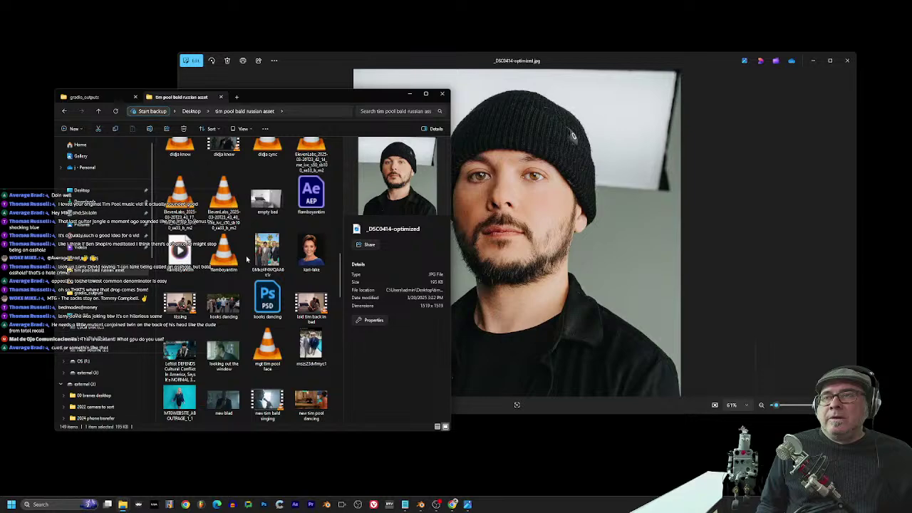
{"action": "scroll", "coordinate": [248, 260], "scroll_direction": "up", "scroll_amount": 3}
{"action": "scroll", "coordinate": [342, 214], "scroll_direction": "up", "scroll_amount": 5}
{"action": "left_click_drag", "start_coordinate": [345, 176], "coordinate": [343, 357]}
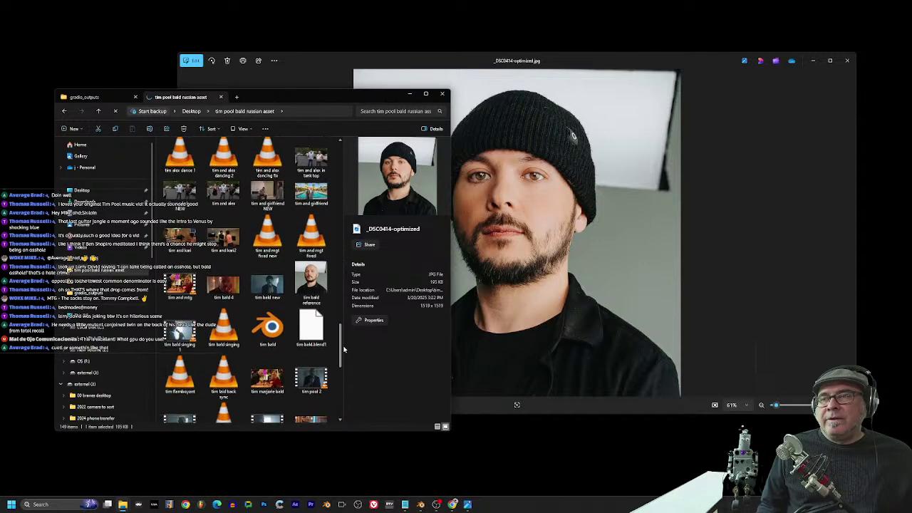
{"action": "double_click", "coordinate": [311, 282]}
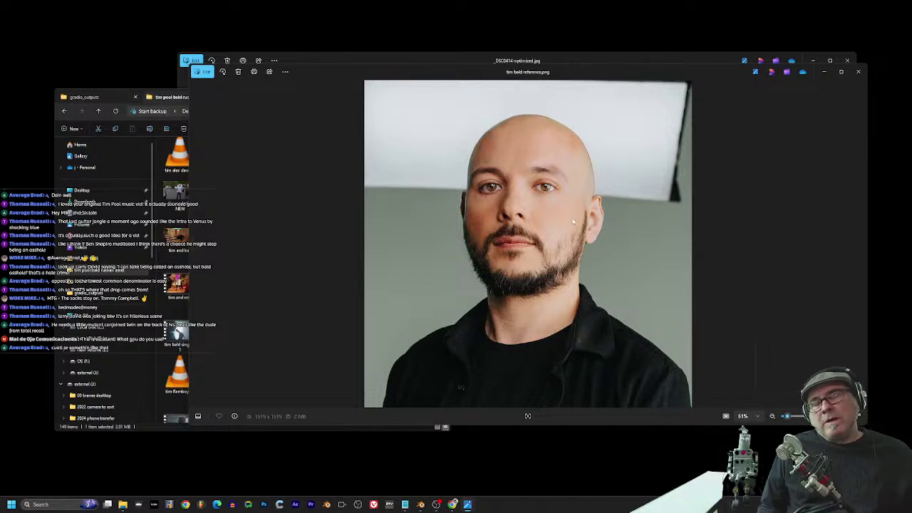
Step: Close the 'tim bald reference' and _DSC0414-optimized photos and switch back to the 'tim bald' project in Blender
{"action": "left_click", "coordinate": [861, 74]}
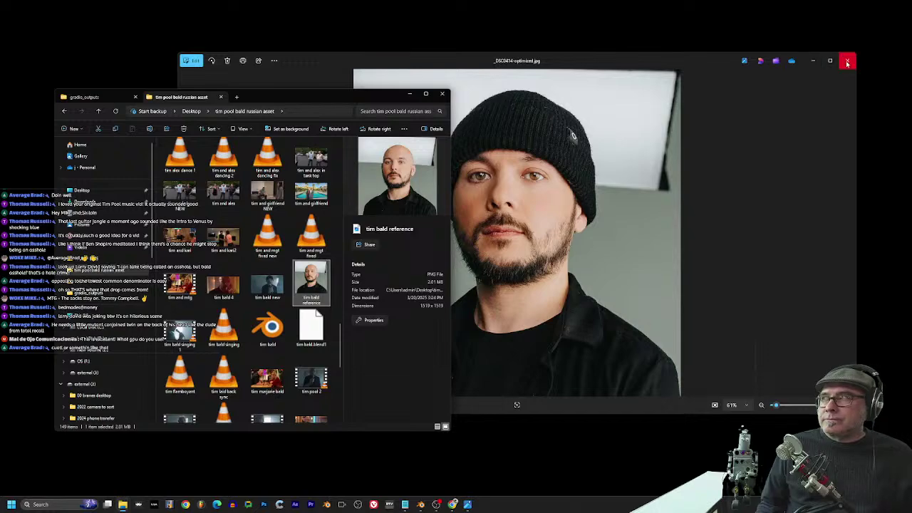
{"action": "left_click", "coordinate": [847, 61]}
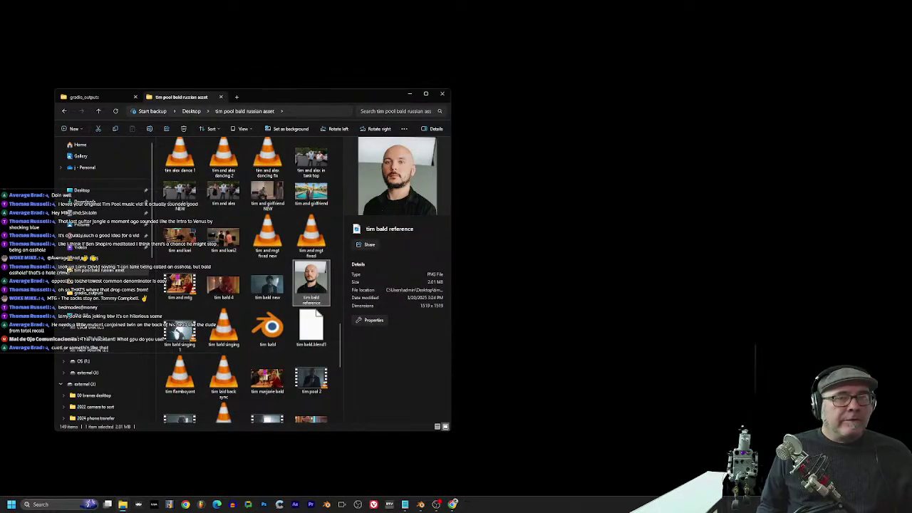
{"action": "key", "text": "alt+Tab"}
{"action": "key", "text": "alt+Tab"}
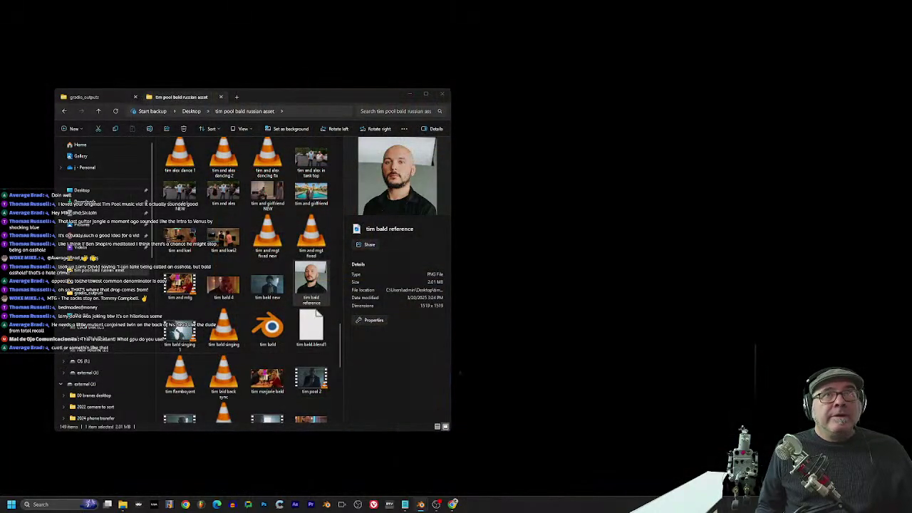
{"action": "key", "text": "alt+Tab"}
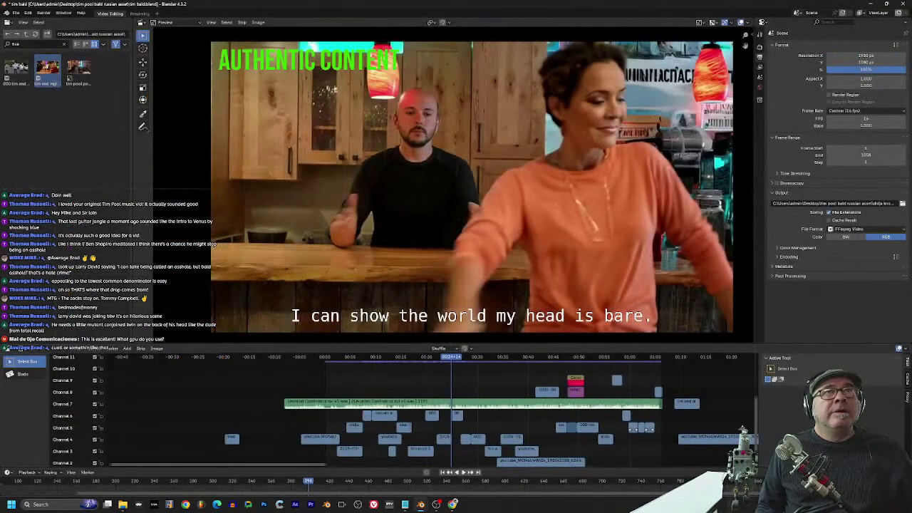
Step: Move the playhead to the sunglasses close-up at about 34 seconds and enlarge the preview area with the frame fitted to it
{"action": "left_click_drag", "start_coordinate": [469, 363], "coordinate": [501, 363]}
{"action": "scroll", "coordinate": [579, 194], "scroll_direction": "down", "scroll_amount": 1}
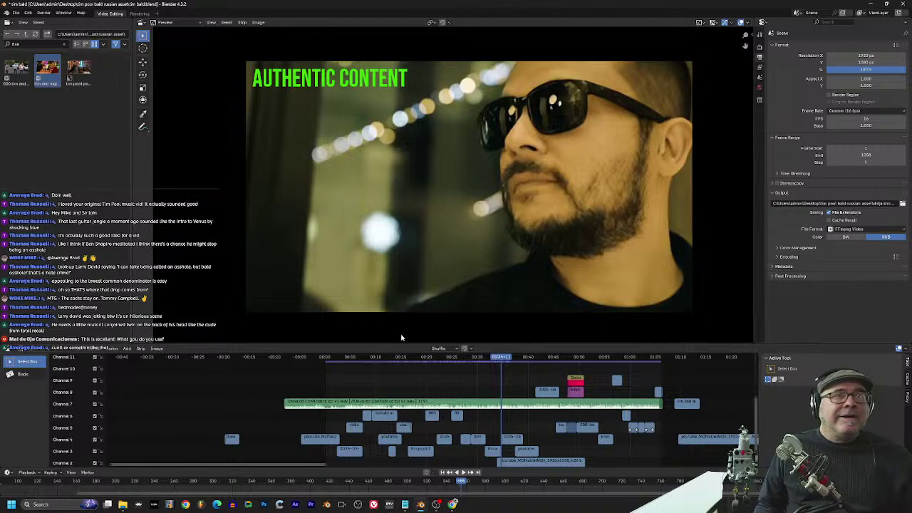
{"action": "left_click_drag", "start_coordinate": [427, 349], "coordinate": [419, 395]}
{"action": "key", "text": "Home"}
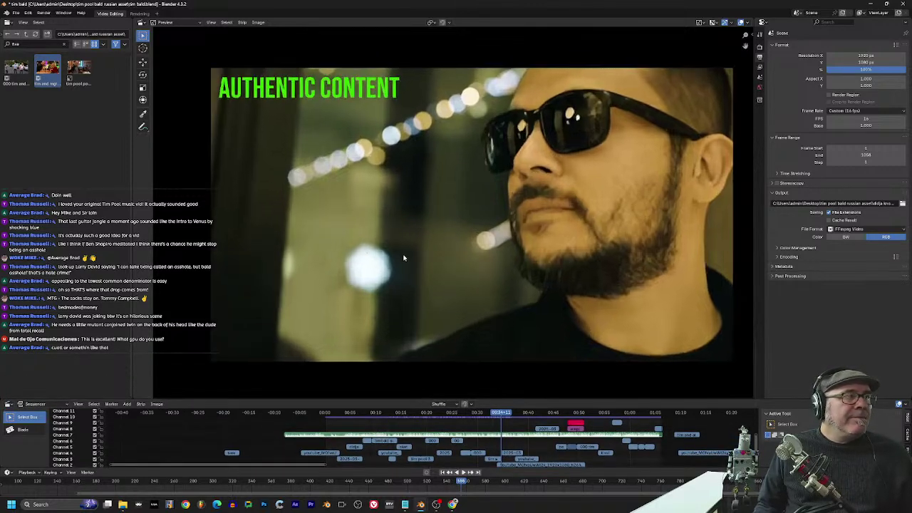
Step: Move the playhead back to the kitchen dancing shot and play it briefly, stopping at about 22 seconds
{"action": "left_click_drag", "start_coordinate": [489, 417], "coordinate": [436, 420]}
{"action": "key", "text": "space"}
{"action": "key", "text": "space"}
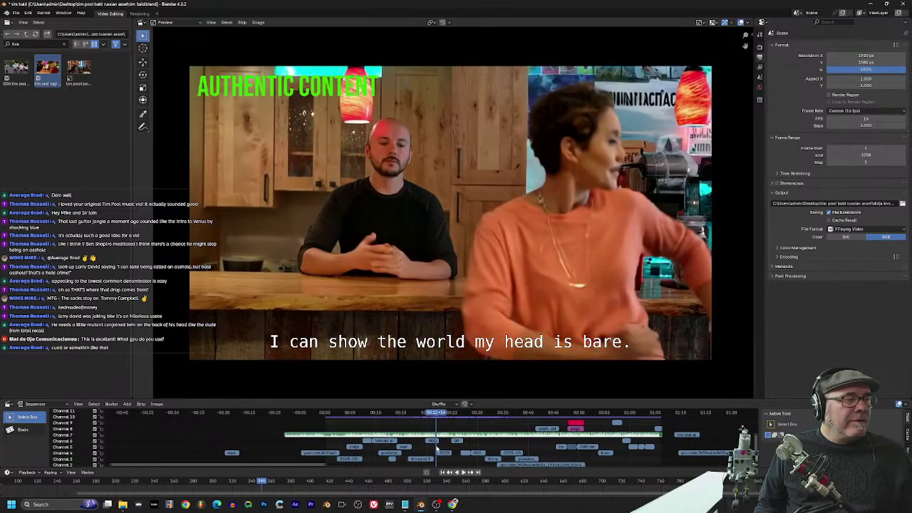
Step: Duplicate the running-man clip at about 22 seconds onto channel 8, extend the copy at both ends, and play it
{"action": "key", "text": "shift+d"}
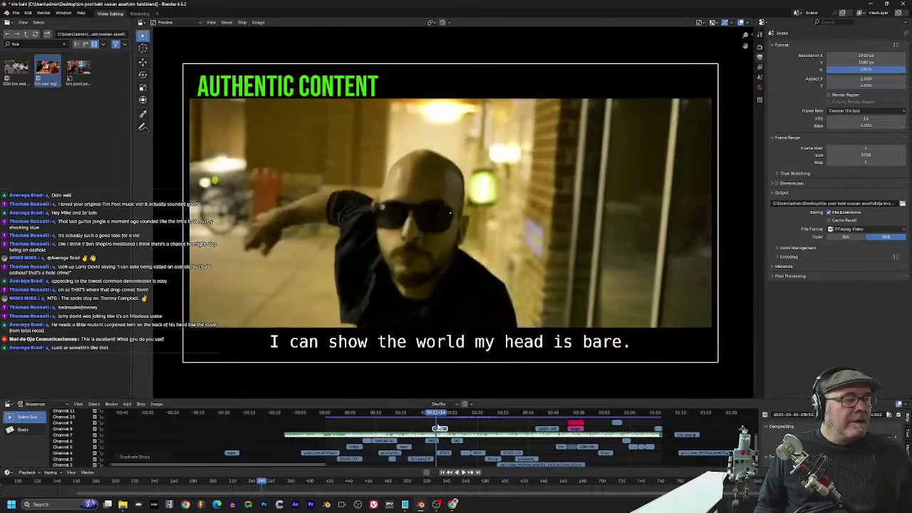
{"action": "left_click_drag", "start_coordinate": [447, 428], "coordinate": [423, 429]}
{"action": "left_click", "coordinate": [427, 414]}
{"action": "key", "text": "space"}
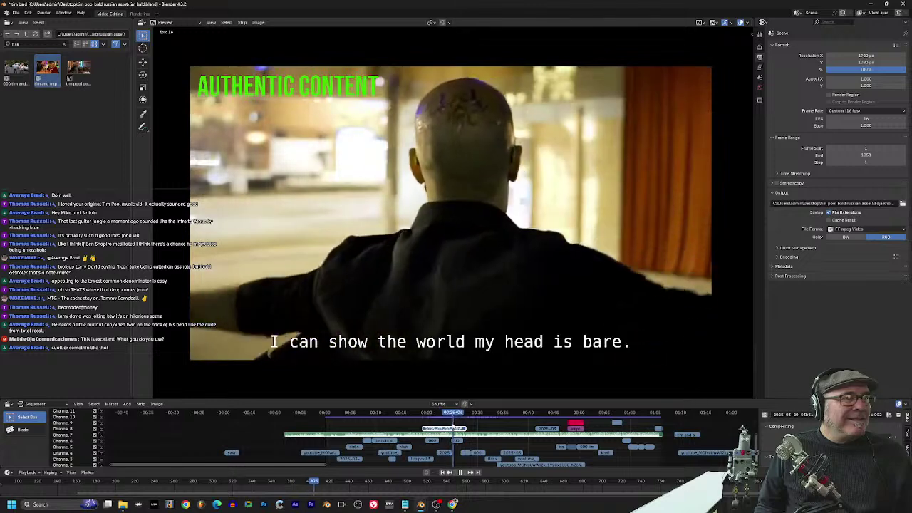
{"action": "key", "text": "space"}
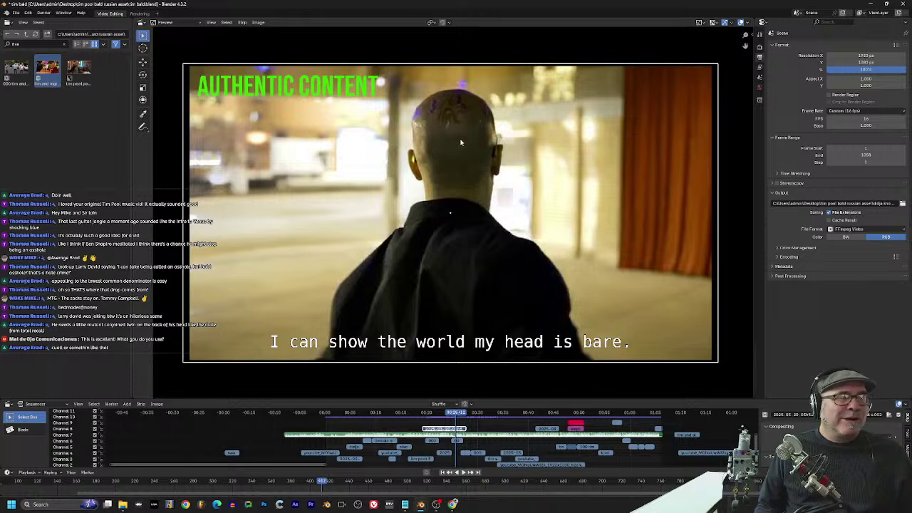
Step: Replay the duplicated running-man clip and slide it along channel 8 to start at about 22 seconds
{"action": "left_click_drag", "start_coordinate": [456, 414], "coordinate": [443, 413]}
{"action": "key", "text": "space"}
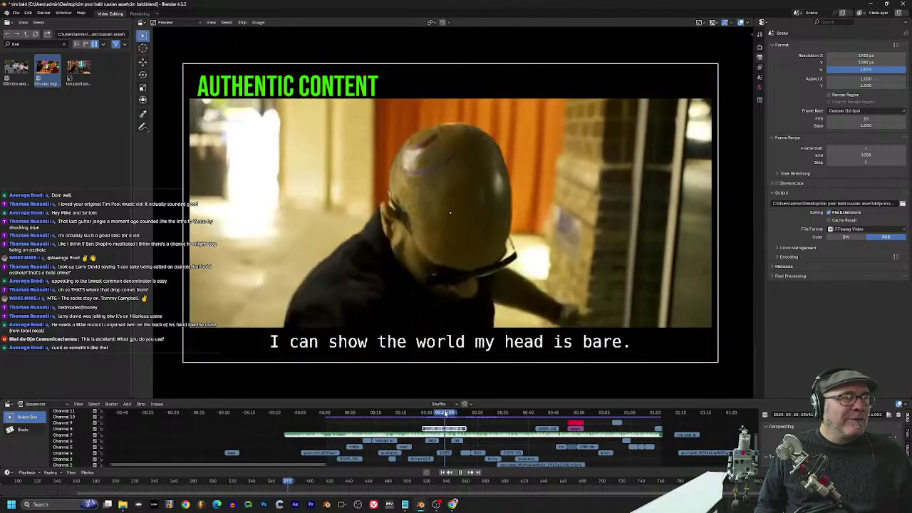
{"action": "left_click_drag", "start_coordinate": [452, 414], "coordinate": [438, 426]}
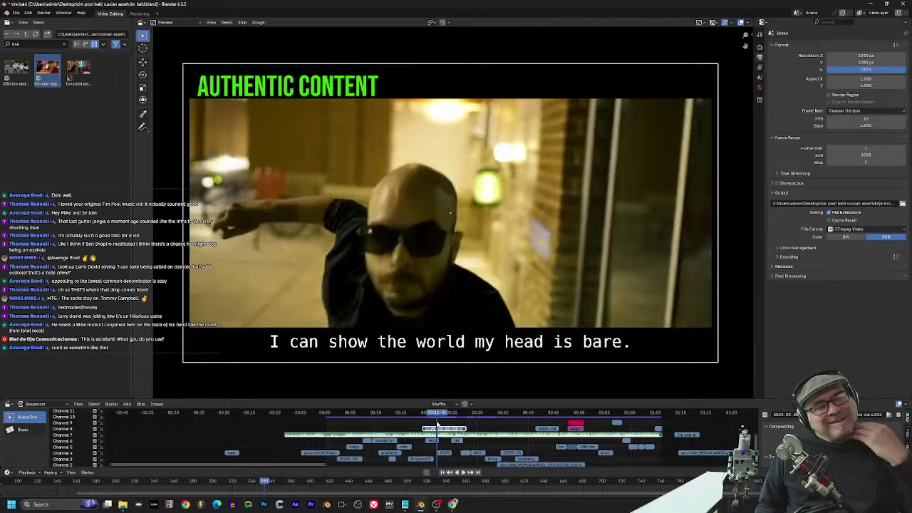
{"action": "left_click_drag", "start_coordinate": [447, 430], "coordinate": [462, 429]}
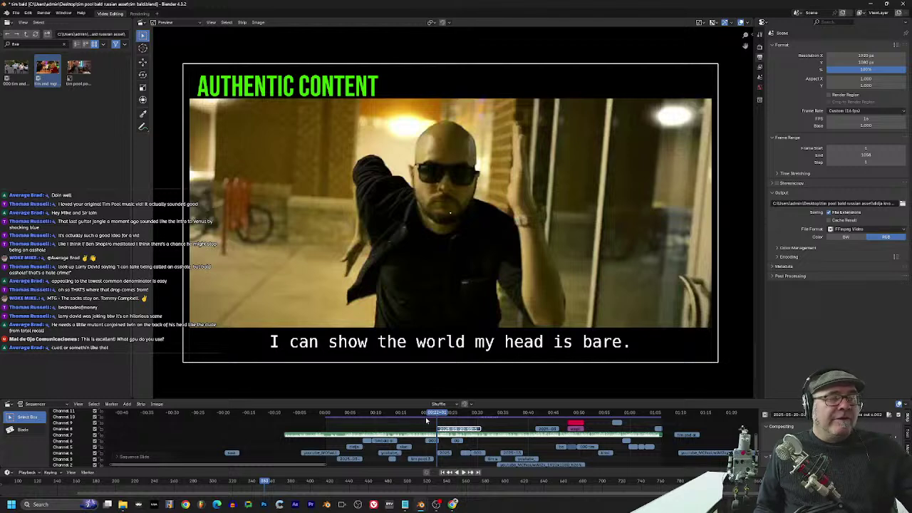
Step: Play the singing shot and the kitchen shot from about 17 seconds
{"action": "left_click_drag", "start_coordinate": [437, 414], "coordinate": [419, 423]}
{"action": "key", "text": "space"}
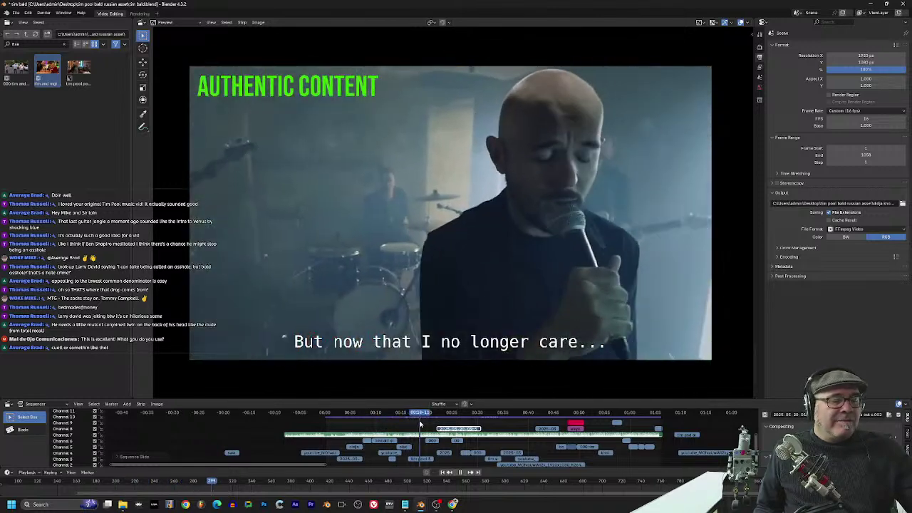
{"action": "mouse_move", "coordinate": [419, 425]}
{"action": "left_mouse_down"}
{"action": "mouse_move", "coordinate": [406, 423]}
{"action": "mouse_move", "coordinate": [415, 424]}
{"action": "left_mouse_up"}
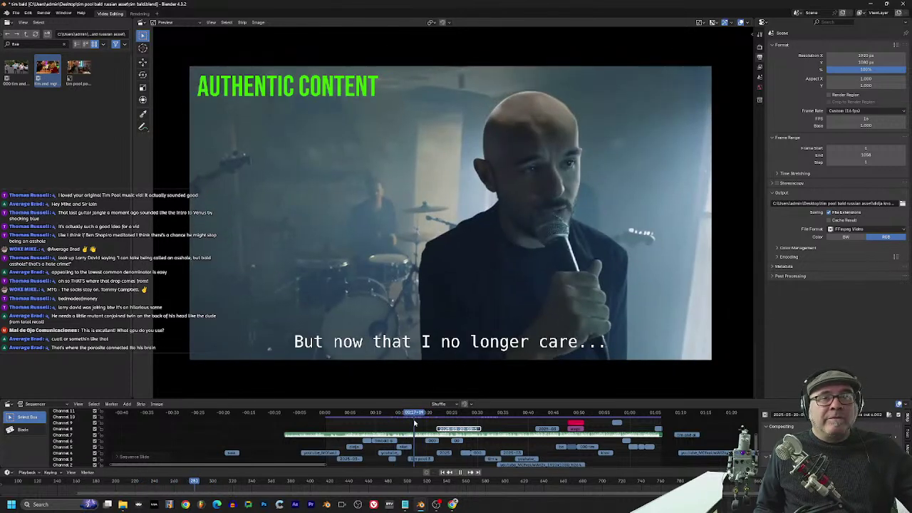
{"action": "mouse_move", "coordinate": [414, 424]}
{"action": "left_mouse_down"}
{"action": "mouse_move", "coordinate": [504, 428]}
{"action": "mouse_move", "coordinate": [426, 426]}
{"action": "left_mouse_up"}
Step: Delete the duplicated running-man clip from channel 8 and replay the edit from about 24 seconds
{"action": "scroll", "coordinate": [426, 424], "scroll_direction": "up", "scroll_amount": 5}
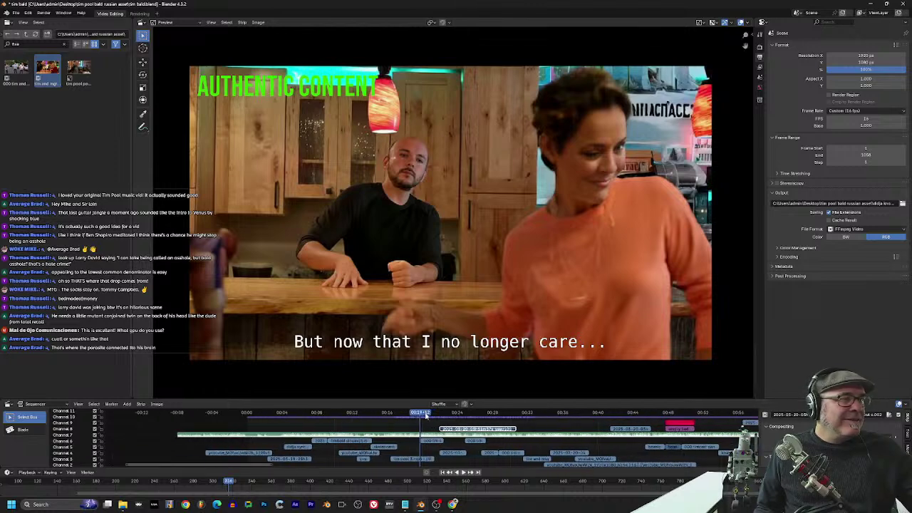
{"action": "left_click_drag", "start_coordinate": [411, 416], "coordinate": [468, 424]}
{"action": "key", "text": "Delete"}
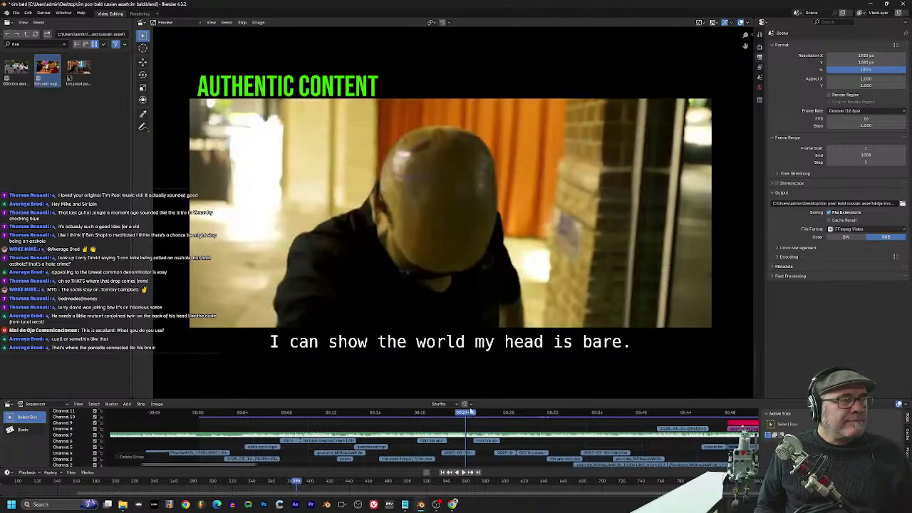
{"action": "key", "text": "space"}
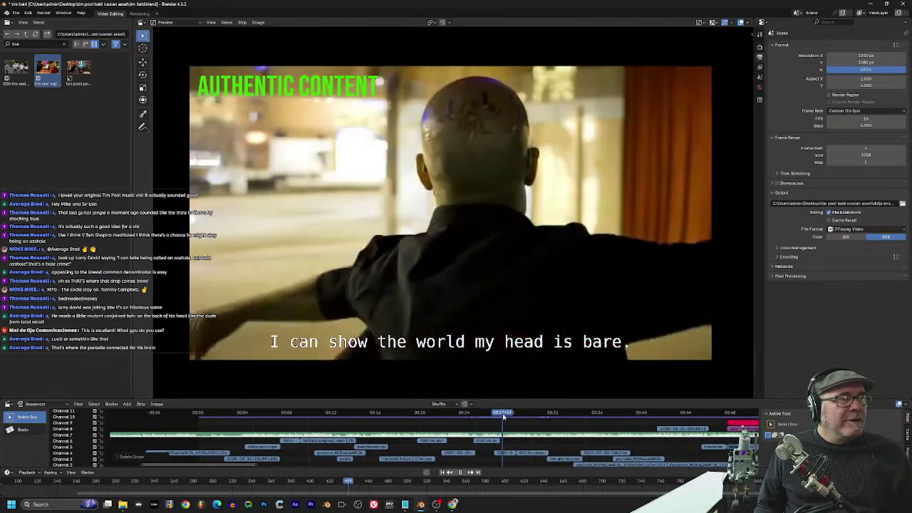
{"action": "left_click_drag", "start_coordinate": [504, 417], "coordinate": [435, 416]}
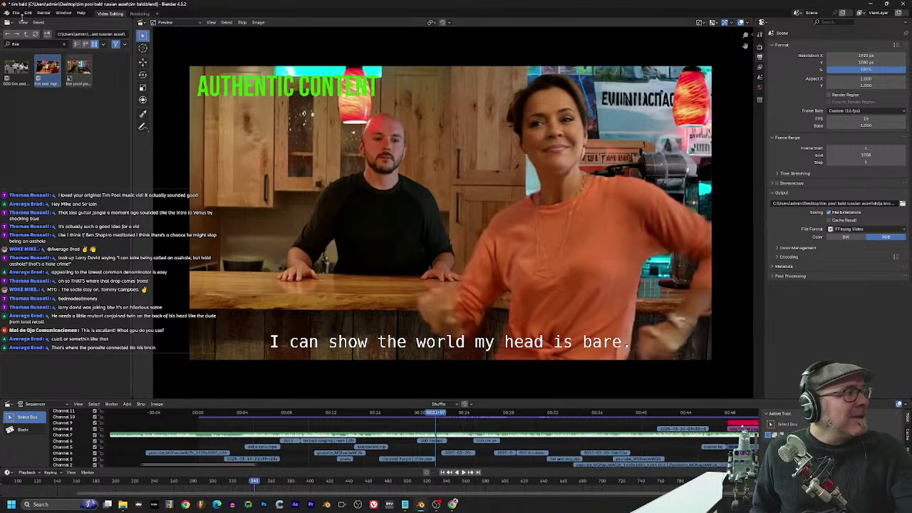
Step: Save the 'tim bald' project file
{"action": "left_click", "coordinate": [15, 13]}
{"action": "mouse_move", "coordinate": [39, 34]}
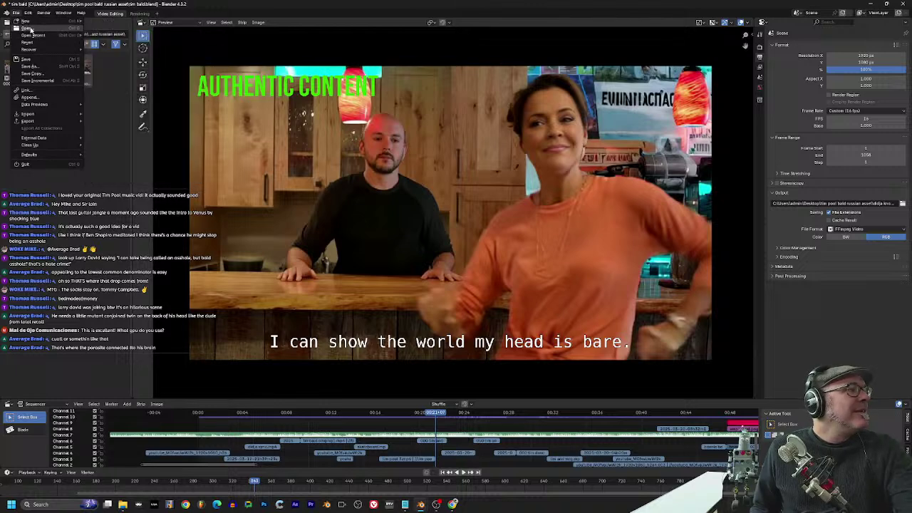
{"action": "left_click", "coordinate": [42, 60]}
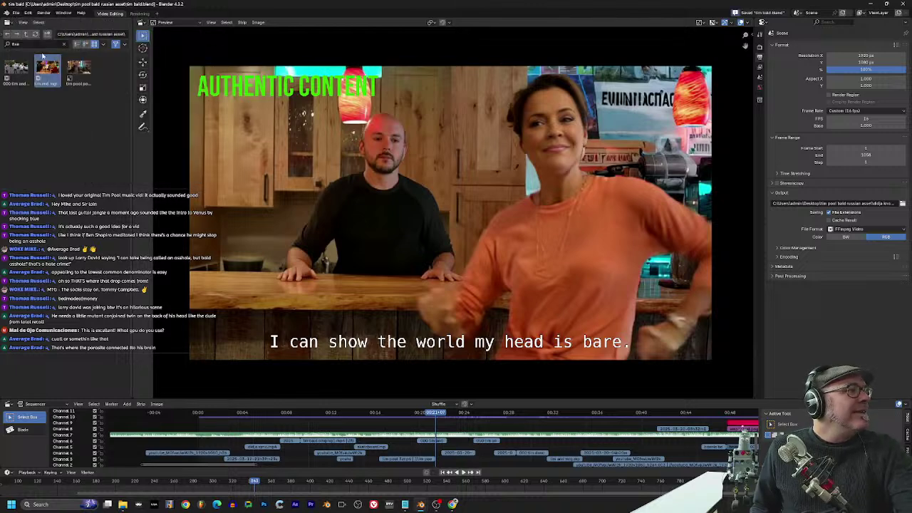
{"action": "left_click", "coordinate": [44, 12]}
{"action": "mouse_move", "coordinate": [53, 36]}
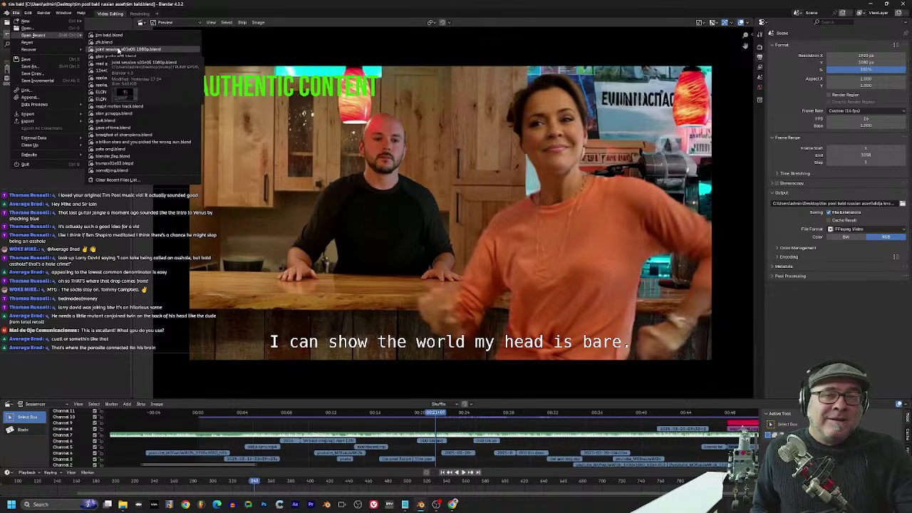
{"action": "key", "text": "Escape"}
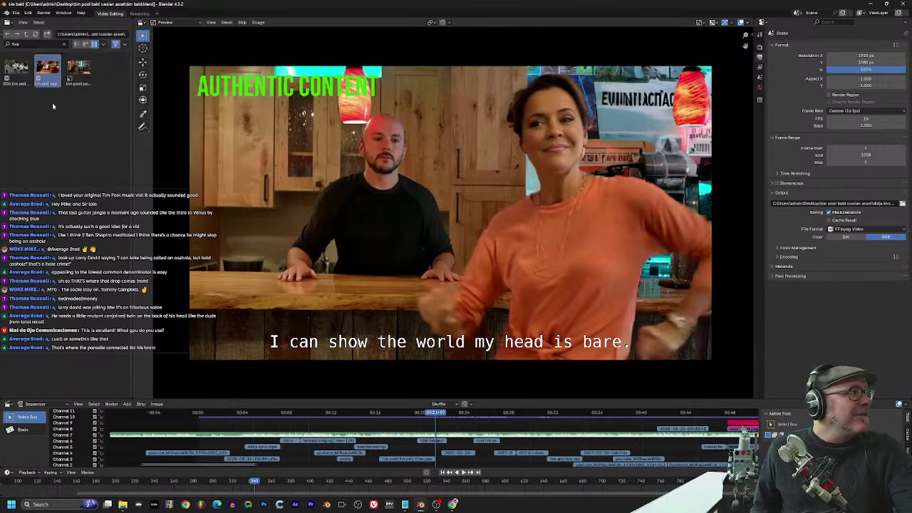
Step: Open the recent project 'read my lips.blend' and play the two men's dancing shot from about 12 seconds
{"action": "left_click", "coordinate": [16, 12]}
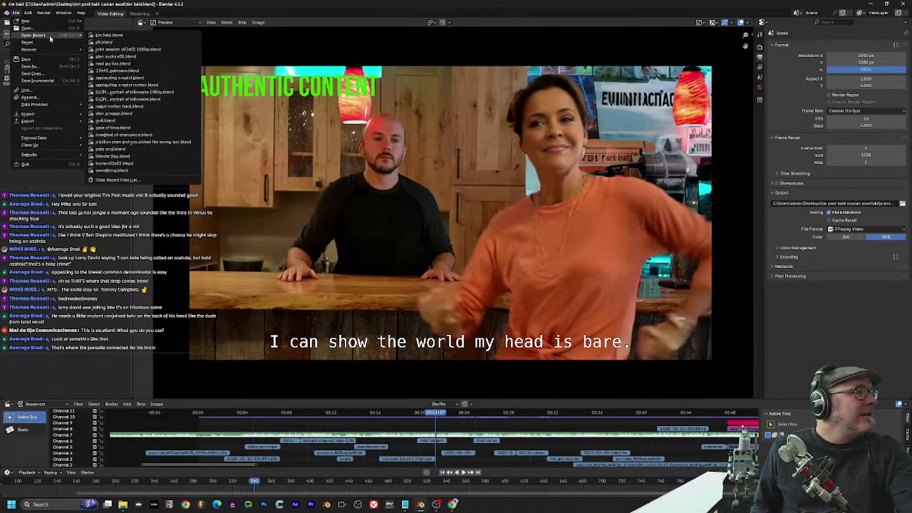
{"action": "left_click", "coordinate": [138, 64]}
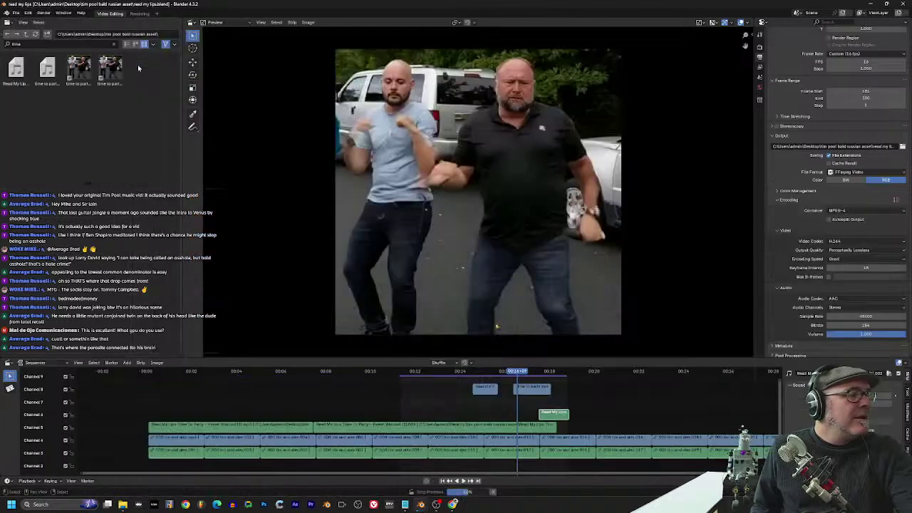
{"action": "key", "text": "space"}
{"action": "left_click", "coordinate": [501, 372]}
{"action": "left_click_drag", "start_coordinate": [501, 372], "coordinate": [477, 382]}
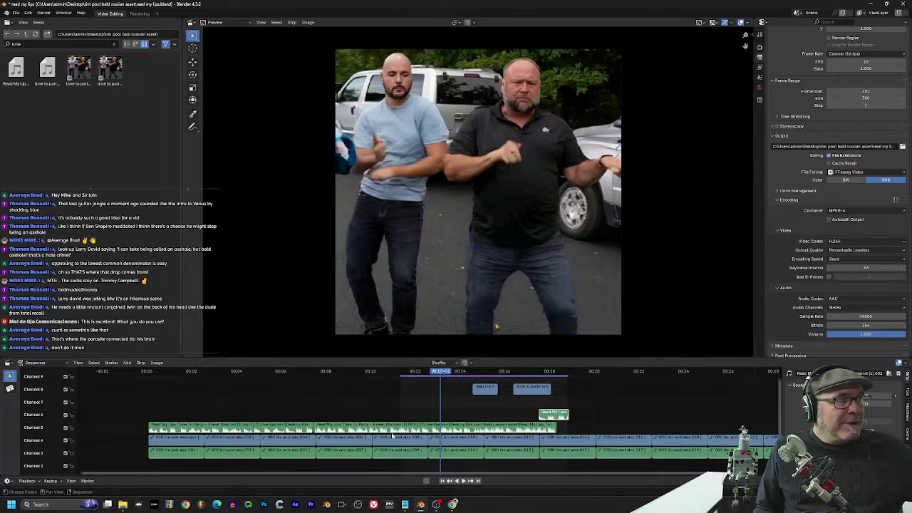
{"action": "left_click_drag", "start_coordinate": [439, 378], "coordinate": [432, 378]}
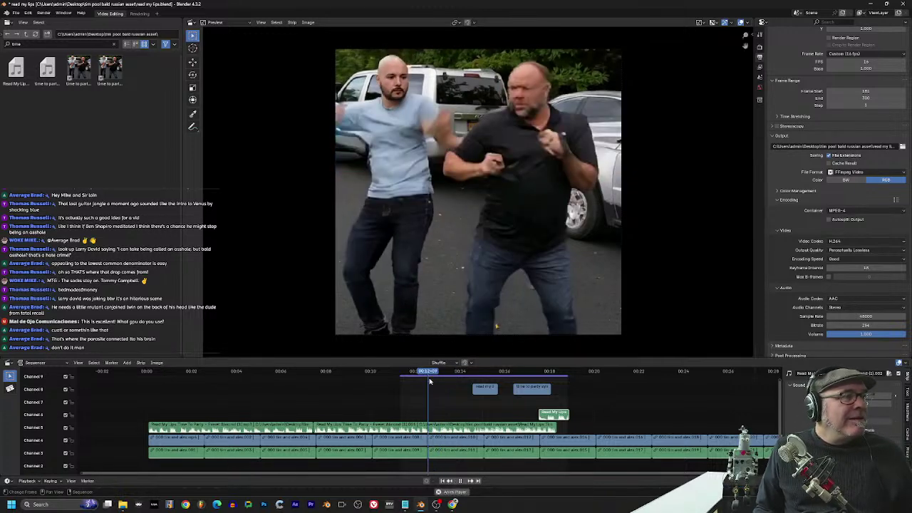
Step: Replay the two men's dancing shot and move the playhead to about 14 seconds
{"action": "key", "text": "space"}
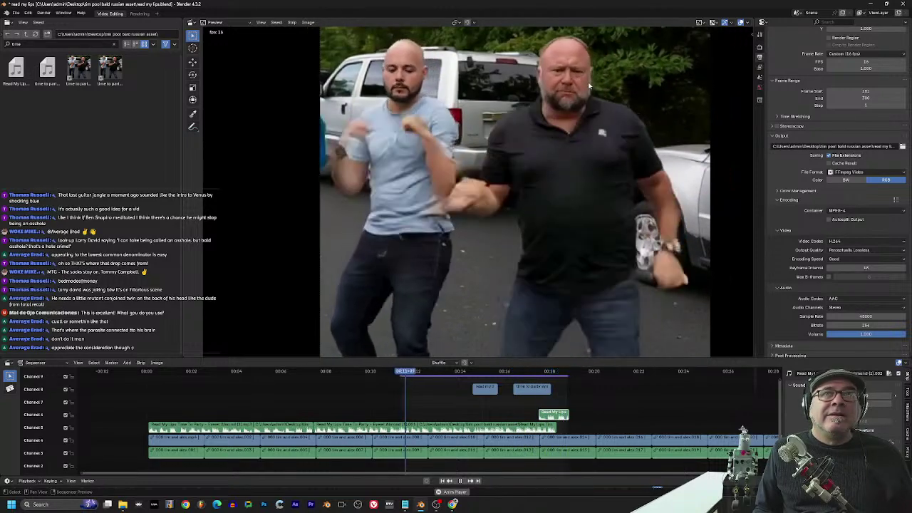
{"action": "key", "text": "space"}
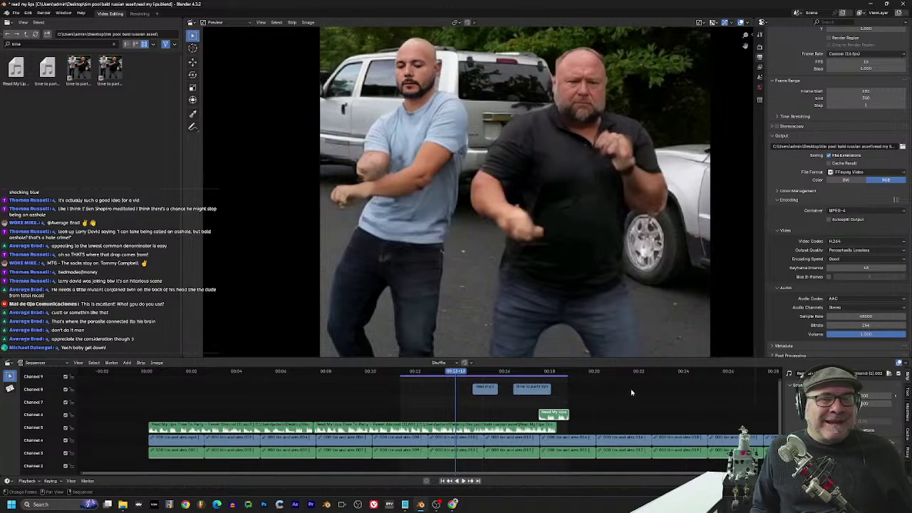
{"action": "key", "text": "space"}
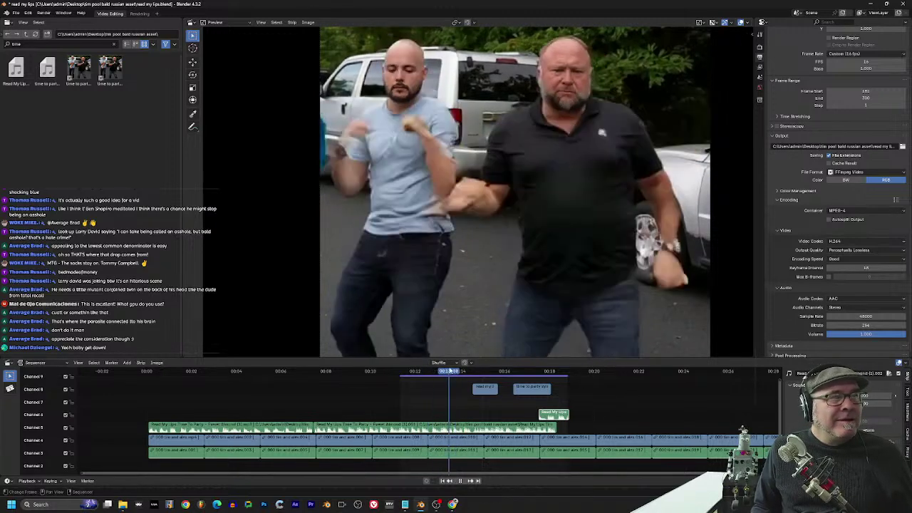
{"action": "left_click_drag", "start_coordinate": [470, 369], "coordinate": [466, 372]}
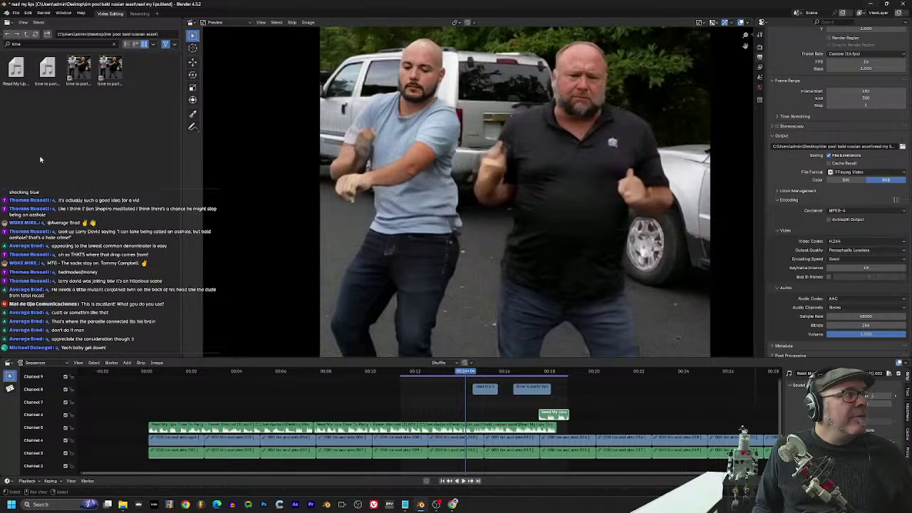
{"action": "left_click", "coordinate": [15, 13]}
{"action": "mouse_move", "coordinate": [69, 37]}
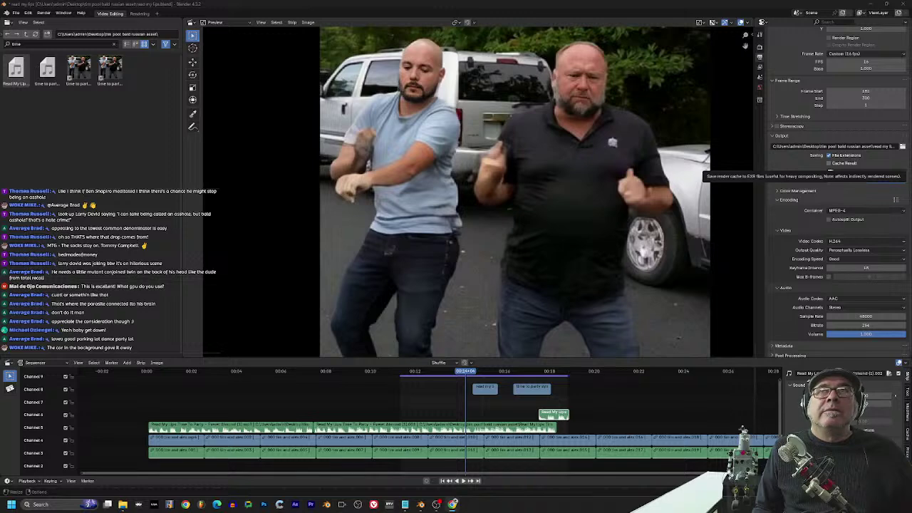
Step: Switch to Chrome, maximise its window, open YouTube and pause the 'New Documentary Announcement' video
{"action": "left_click_drag", "start_coordinate": [911, 249], "coordinate": [380, 121]}
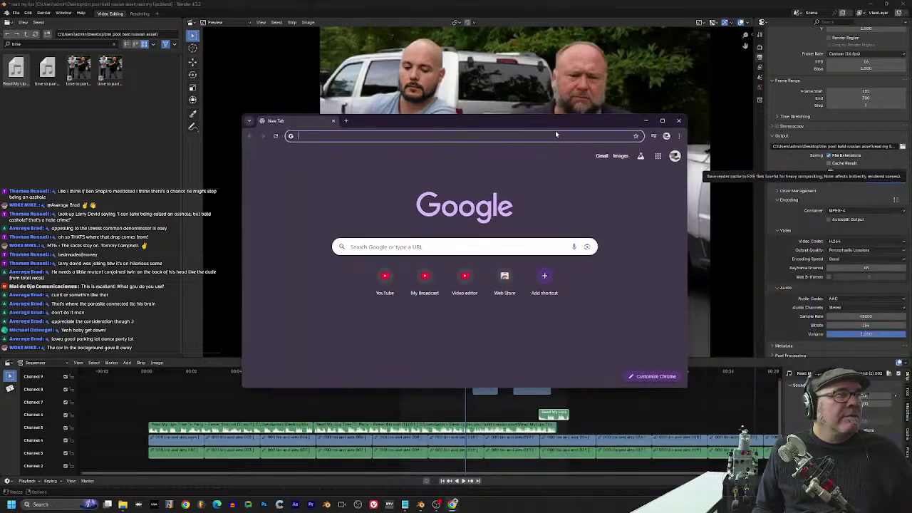
{"action": "left_click", "coordinate": [662, 121]}
{"action": "left_click", "coordinate": [898, 43]}
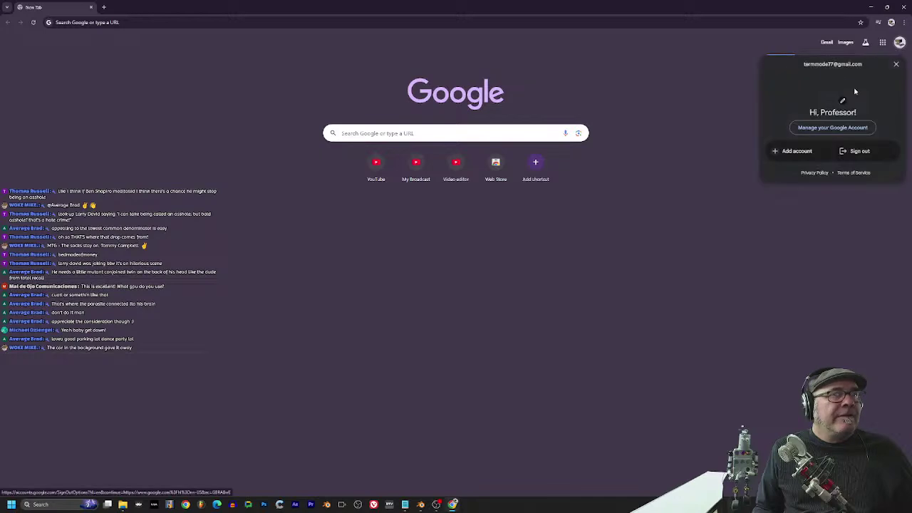
{"action": "left_click", "coordinate": [901, 43]}
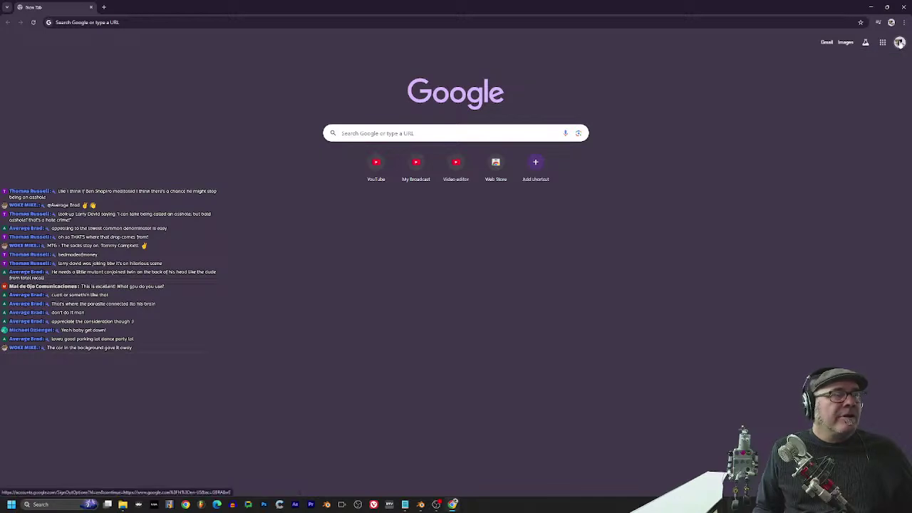
{"action": "left_click", "coordinate": [900, 43]}
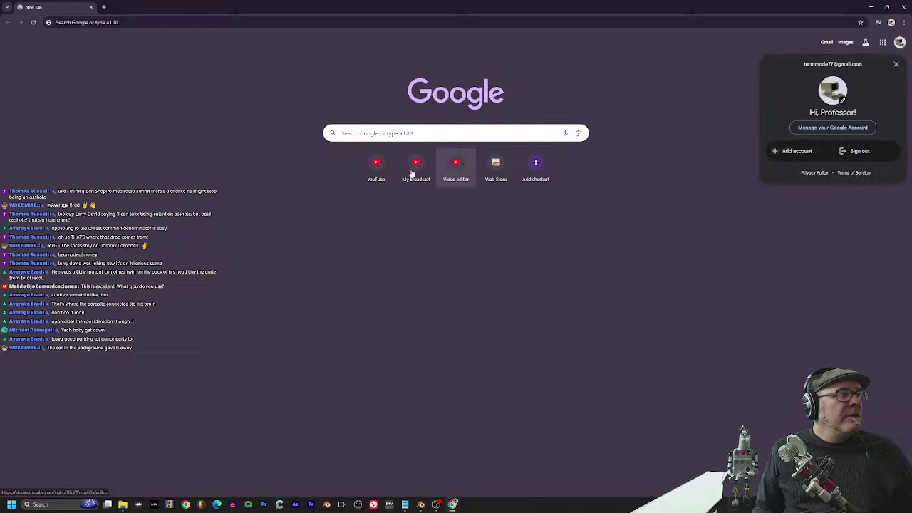
{"action": "left_click", "coordinate": [418, 165]}
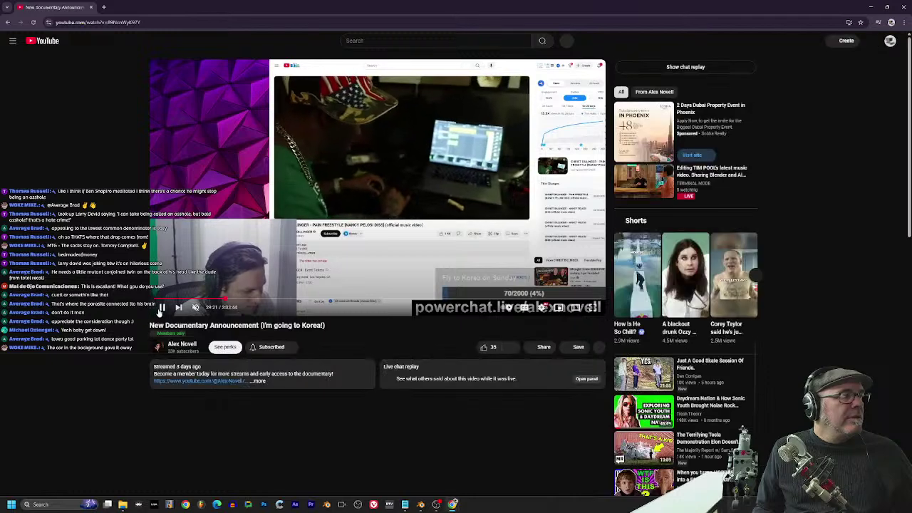
{"action": "left_click", "coordinate": [310, 281]}
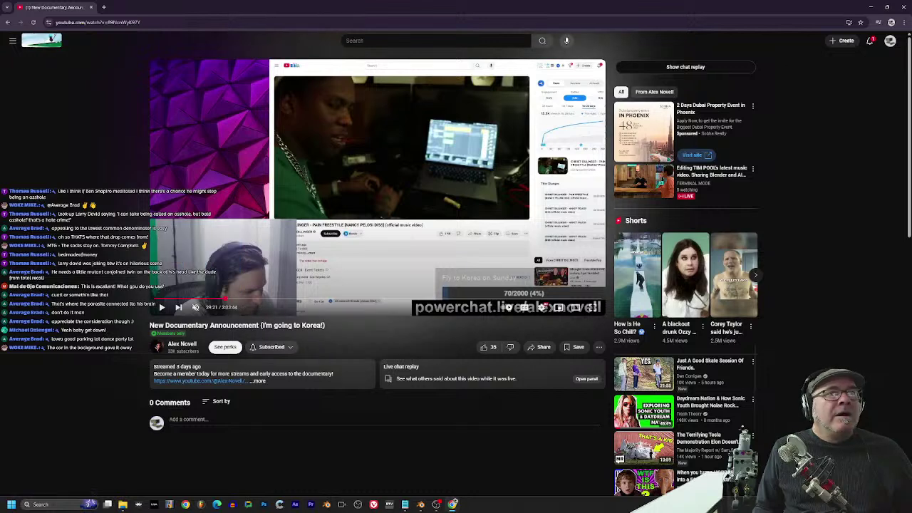
Step: Check the YouTube notifications and open the signed-in TERMINAL MODE channel page
{"action": "left_click", "coordinate": [870, 41]}
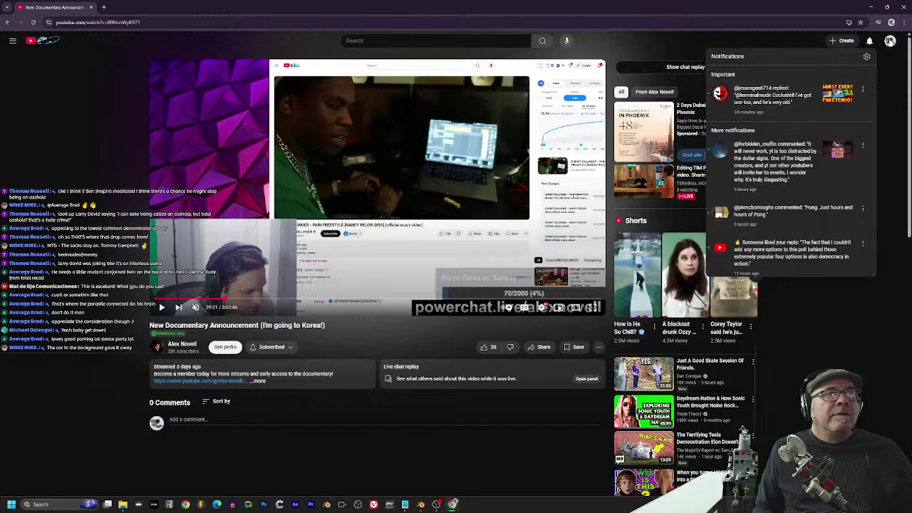
{"action": "left_click", "coordinate": [890, 41]}
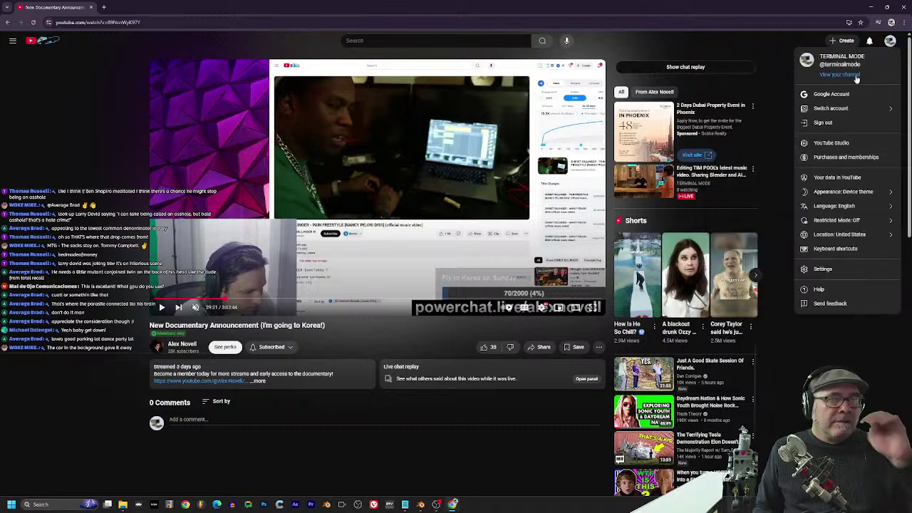
{"action": "left_click", "coordinate": [869, 41]}
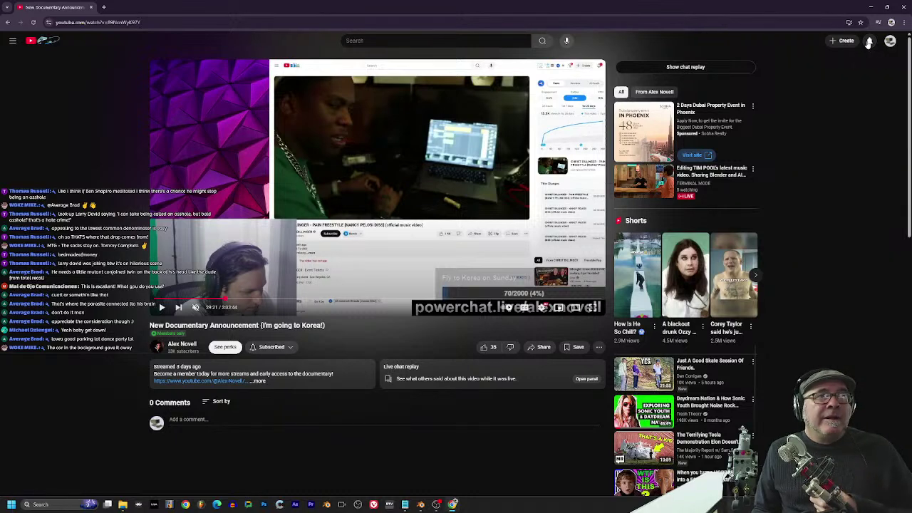
{"action": "left_click", "coordinate": [869, 41]}
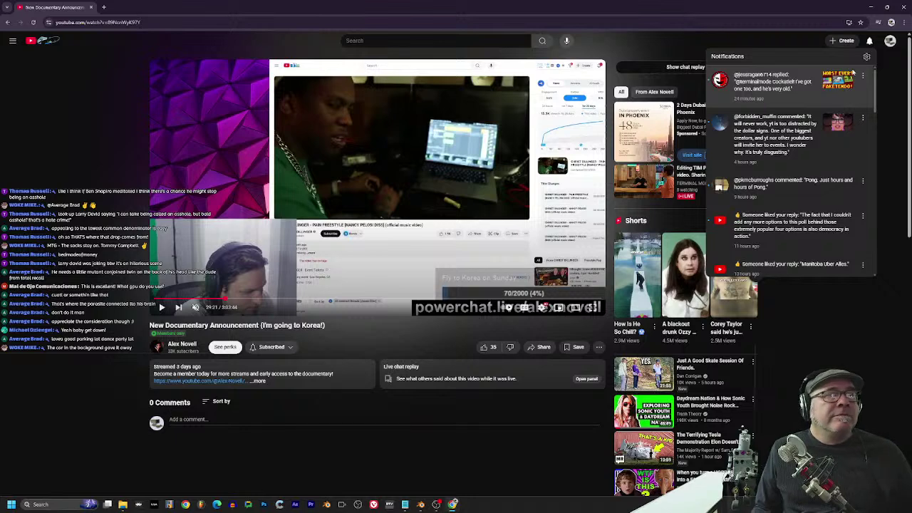
{"action": "left_click", "coordinate": [890, 41]}
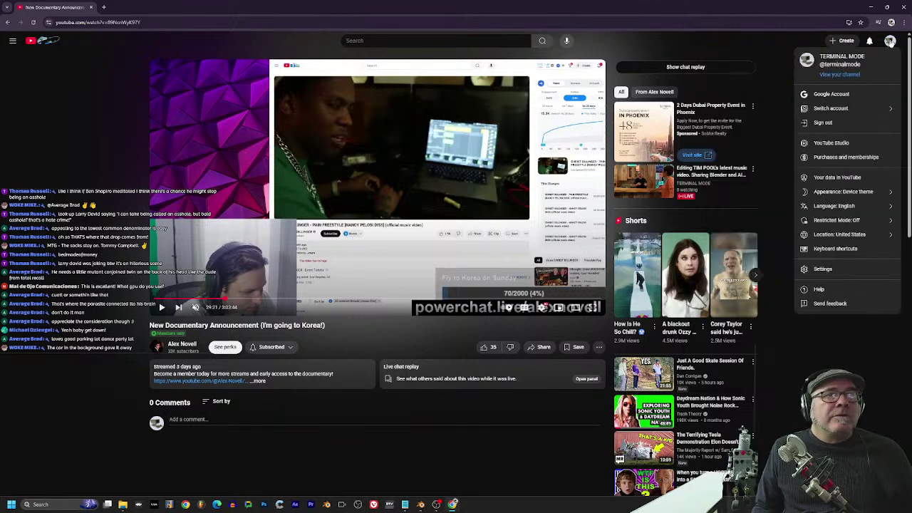
{"action": "left_click", "coordinate": [839, 74]}
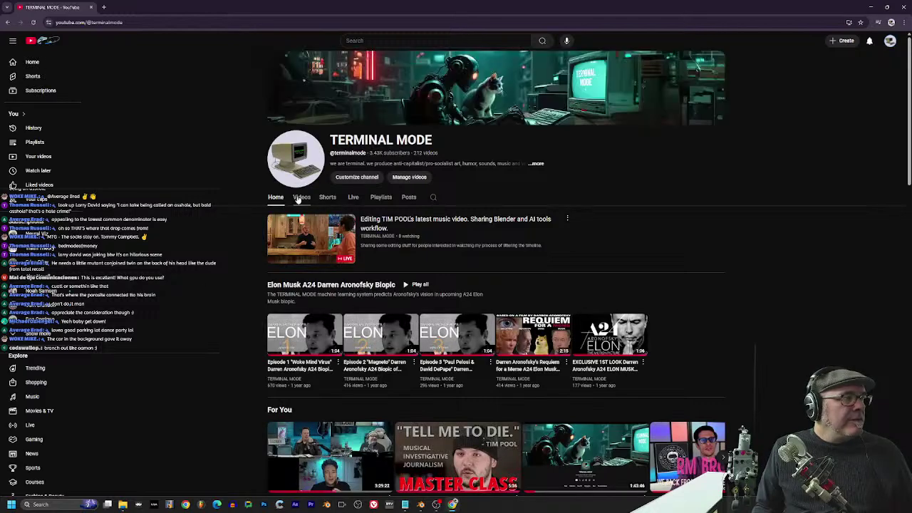
Step: Show the TERMINAL MODE channel's latest videos at an enlarged page size
{"action": "scroll", "coordinate": [367, 294], "scroll_direction": "down", "scroll_amount": 2}
{"action": "scroll", "coordinate": [366, 293], "scroll_direction": "up", "scroll_amount": 2}
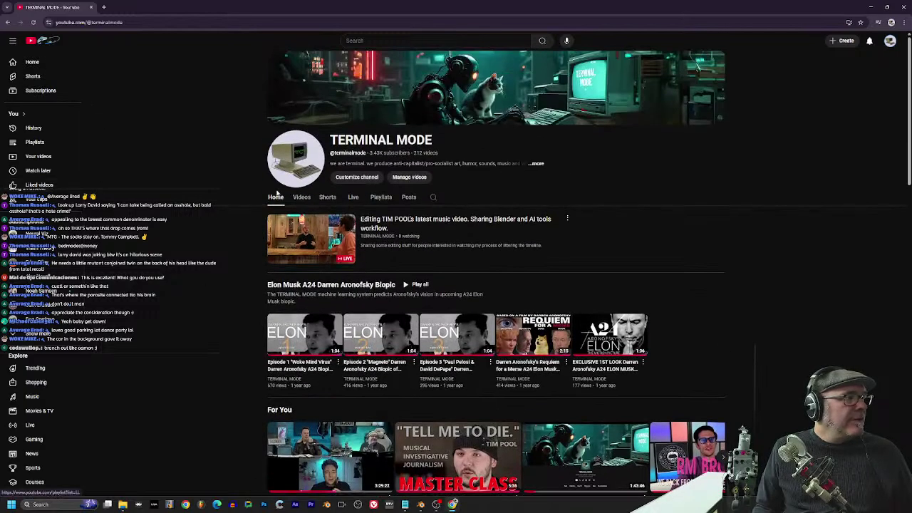
{"action": "left_click", "coordinate": [301, 199]}
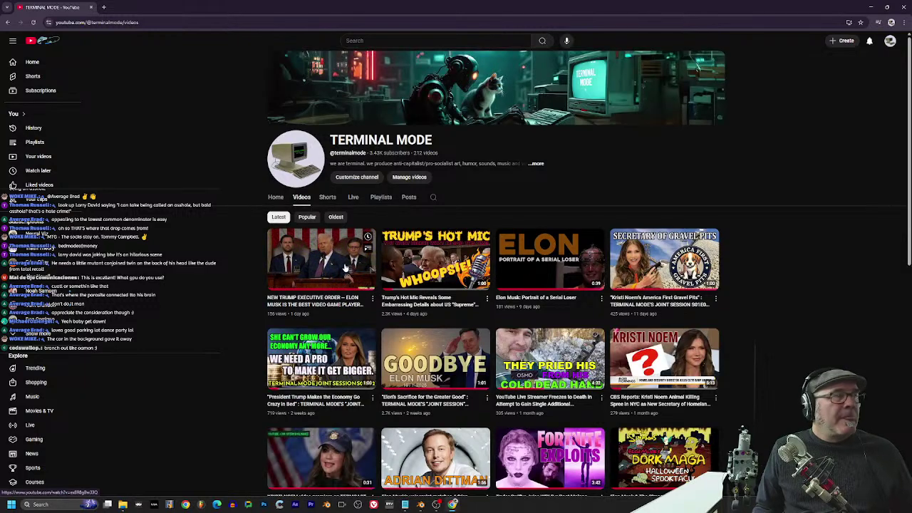
{"action": "scroll", "coordinate": [345, 271], "scroll_direction": "up", "scroll_amount": 4, "text": "ctrl"}
{"action": "scroll", "coordinate": [285, 256], "scroll_direction": "down", "scroll_amount": 2}
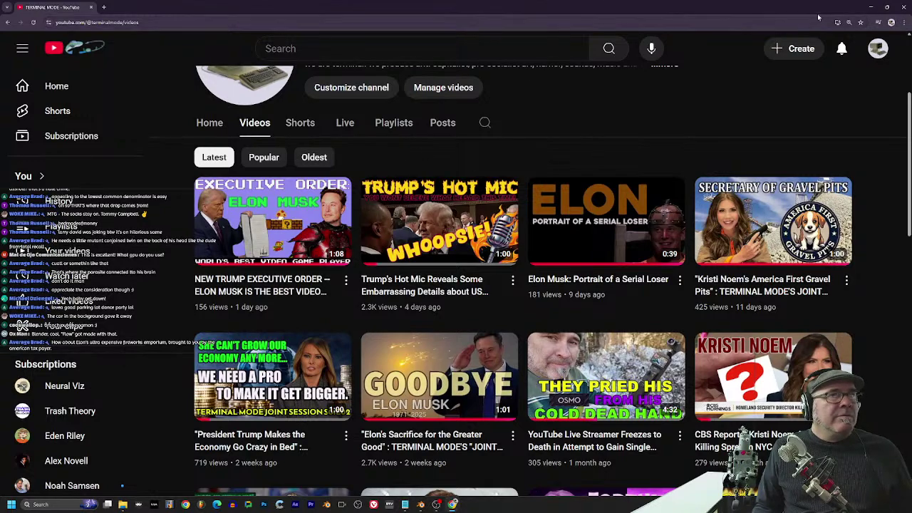
Step: Switch back to Blender, move the playhead to about 13 seconds and make the sequencer area taller
{"action": "key", "text": "alt+Tab"}
{"action": "left_click_drag", "start_coordinate": [476, 372], "coordinate": [444, 389]}
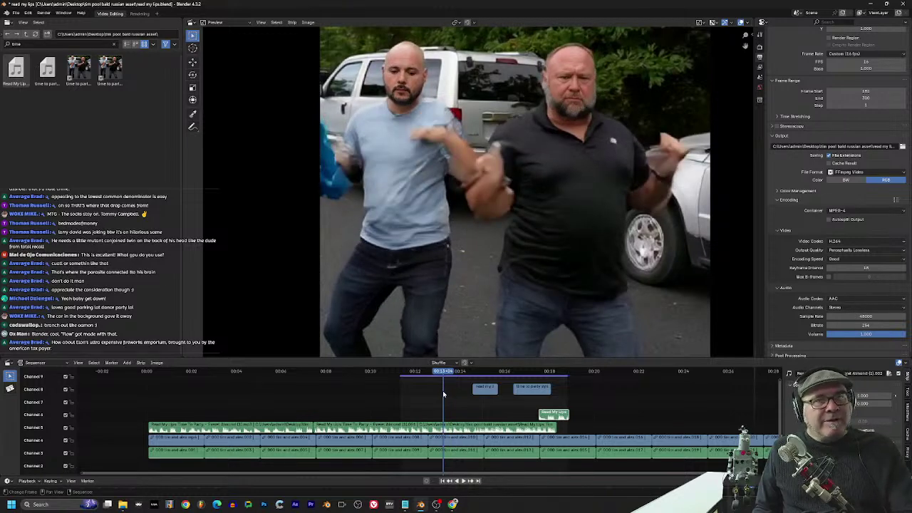
{"action": "left_click_drag", "start_coordinate": [495, 358], "coordinate": [495, 307]}
Step: Open the recent project 'elon sucks e05.blend' without saving the changes to 'read my lips.blend'
{"action": "left_click", "coordinate": [15, 16]}
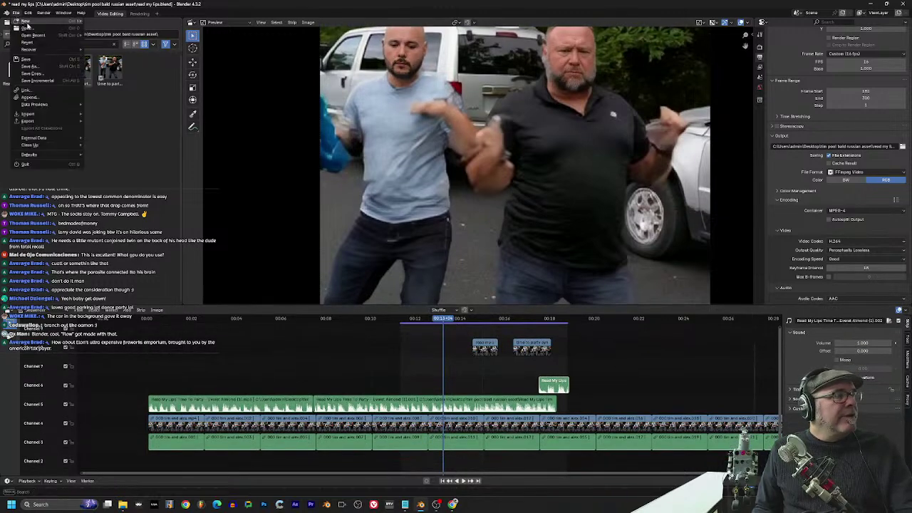
{"action": "mouse_move", "coordinate": [66, 35]}
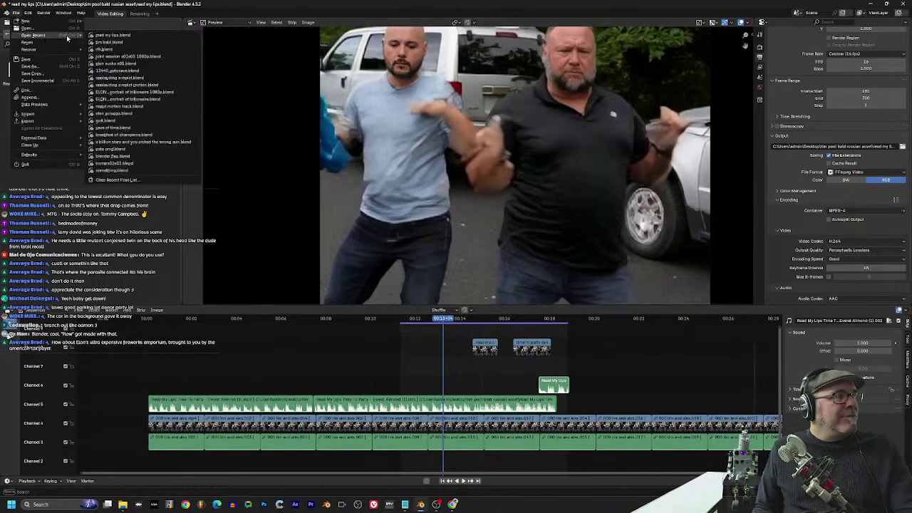
{"action": "left_click", "coordinate": [134, 70]}
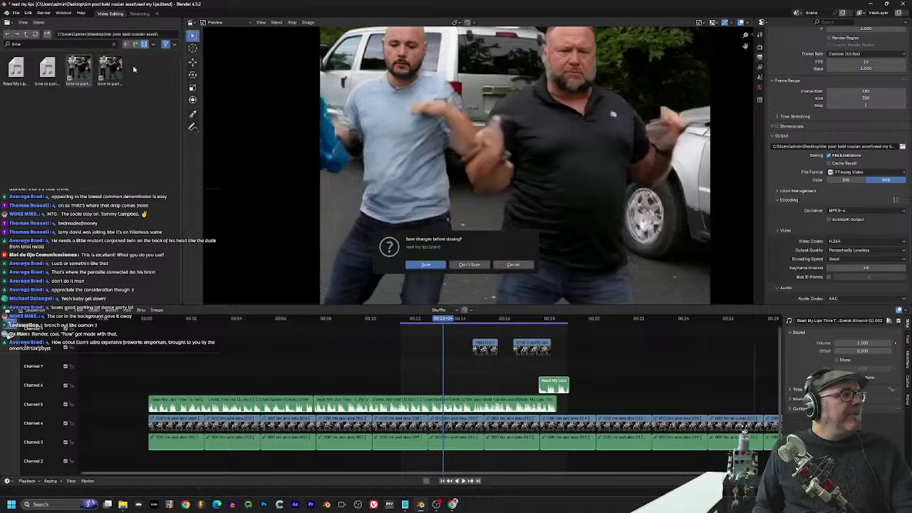
{"action": "left_click", "coordinate": [469, 264]}
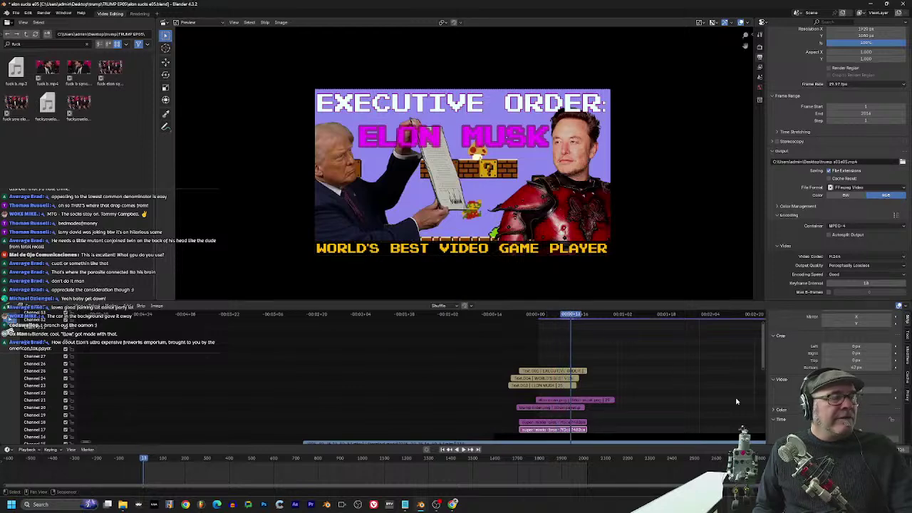
Step: Enlarge the preview of the 'Executive Order: Elon Musk' title card and move the playhead to frame 6
{"action": "scroll", "coordinate": [642, 370], "scroll_direction": "down", "scroll_amount": 3, "text": "shift"}
{"action": "left_click_drag", "start_coordinate": [539, 306], "coordinate": [539, 367]}
{"action": "scroll", "coordinate": [535, 347], "scroll_direction": "up", "scroll_amount": 3}
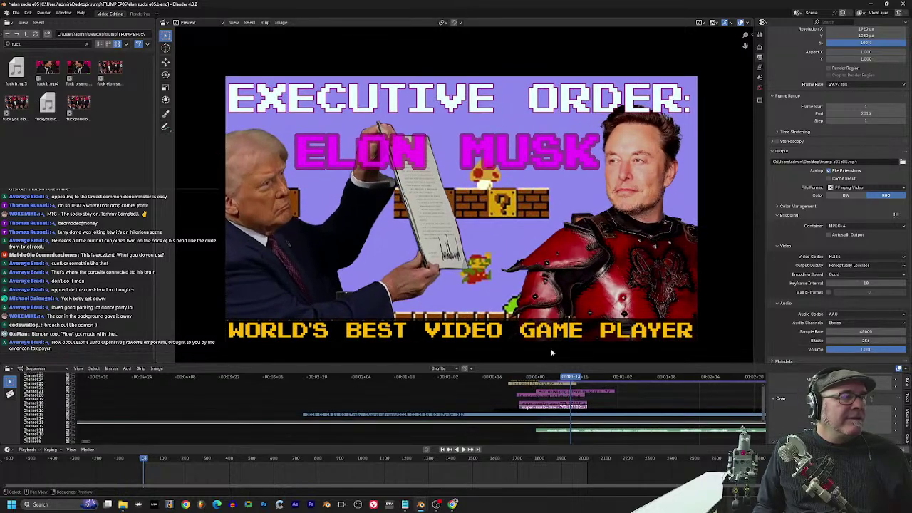
{"action": "left_click_drag", "start_coordinate": [604, 363], "coordinate": [604, 327]}
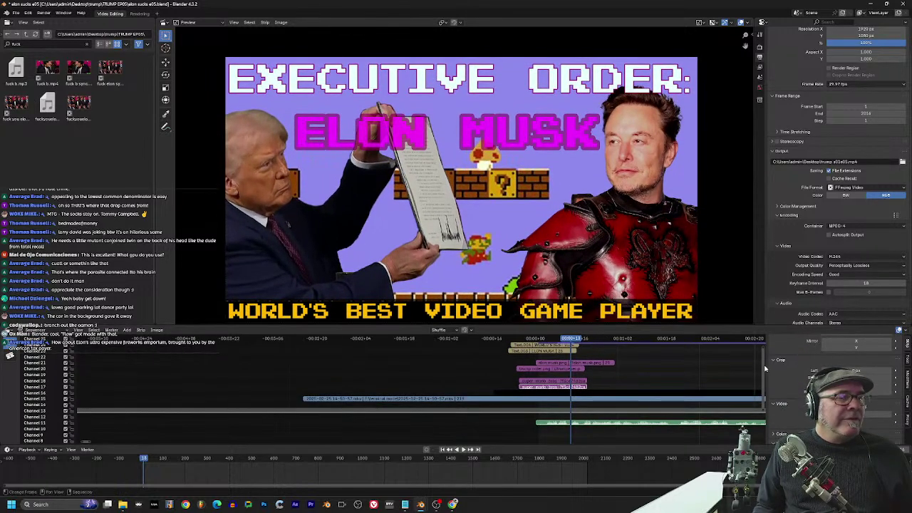
{"action": "scroll", "coordinate": [761, 360], "scroll_direction": "up", "scroll_amount": 1, "text": "shift"}
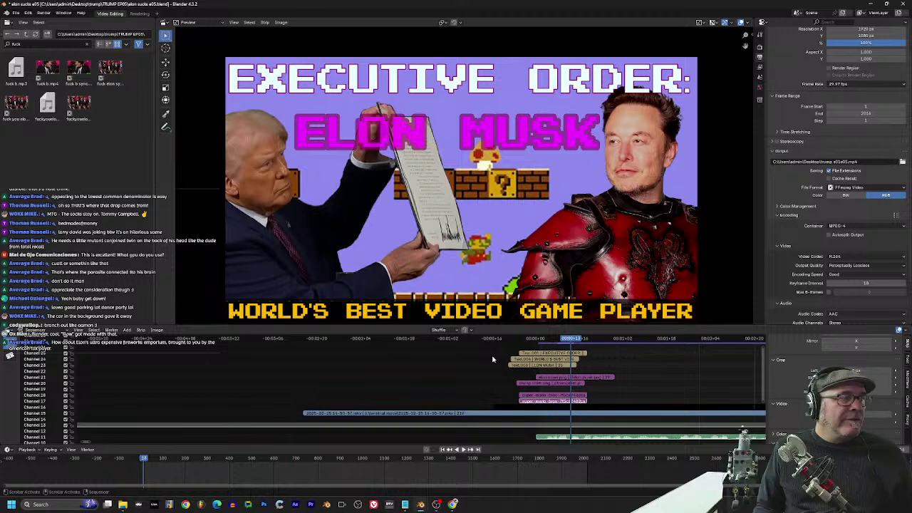
{"action": "scroll", "coordinate": [605, 365], "scroll_direction": "up", "scroll_amount": 2}
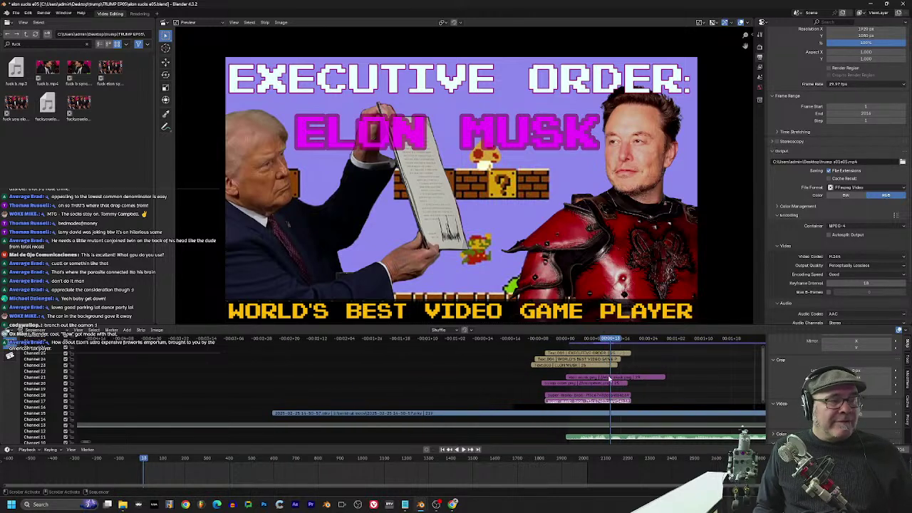
{"action": "left_click_drag", "start_coordinate": [609, 340], "coordinate": [587, 340]}
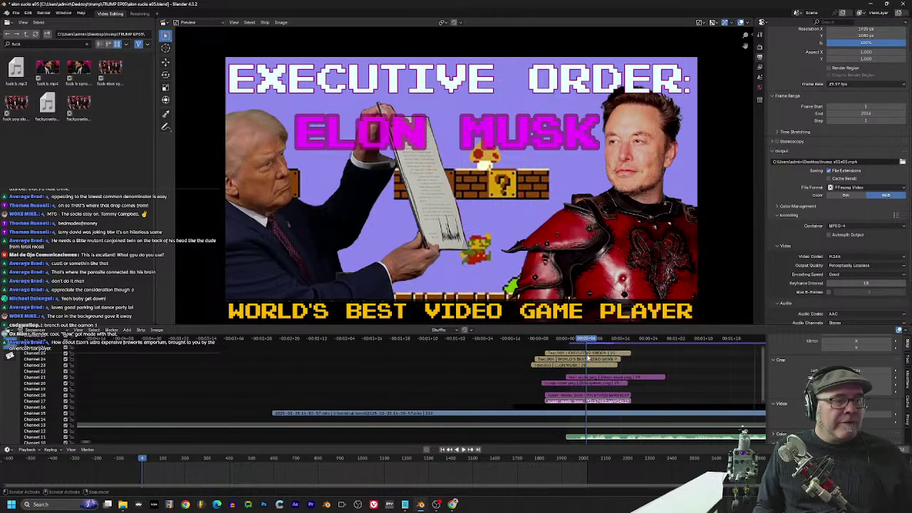
Step: Move the title card's text, image and Mario background strips slightly later on the timeline
{"action": "left_click_drag", "start_coordinate": [563, 350], "coordinate": [594, 403]}
{"action": "key", "text": "g"}
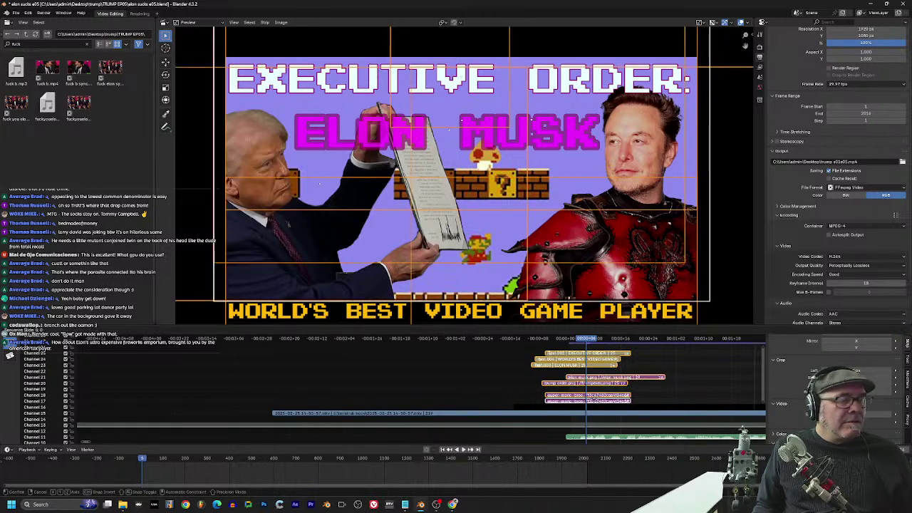
{"action": "left_click", "coordinate": [543, 350]}
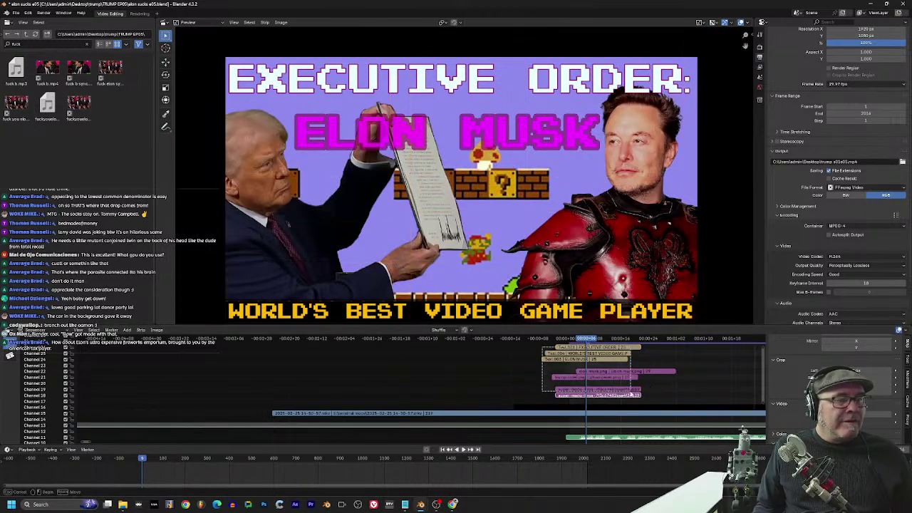
Step: Mute the title card's selected text and image strips and select the upper Mario background strip
{"action": "key", "text": "h"}
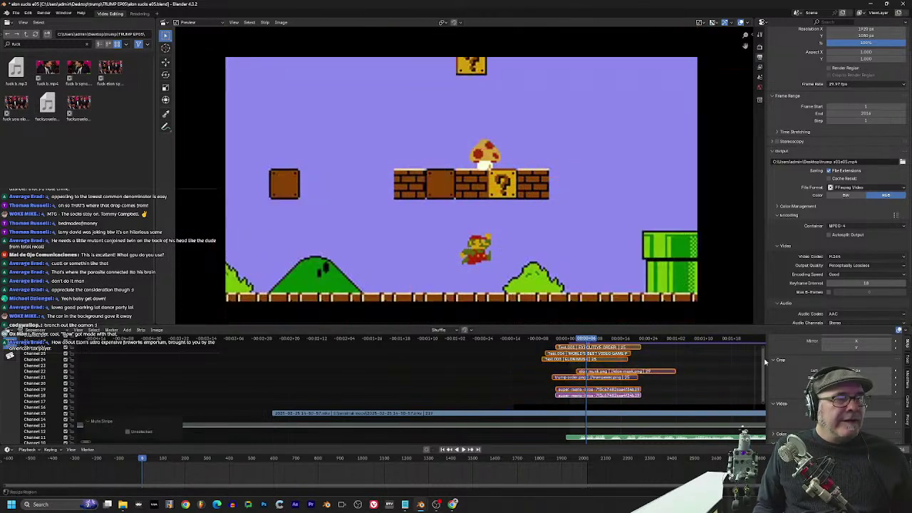
{"action": "left_click_drag", "start_coordinate": [763, 361], "coordinate": [766, 338]}
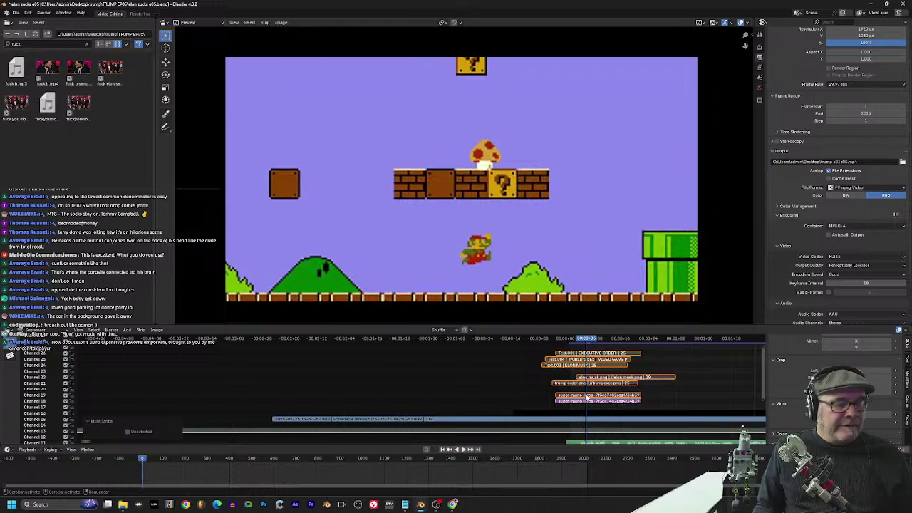
{"action": "left_click", "coordinate": [588, 383]}
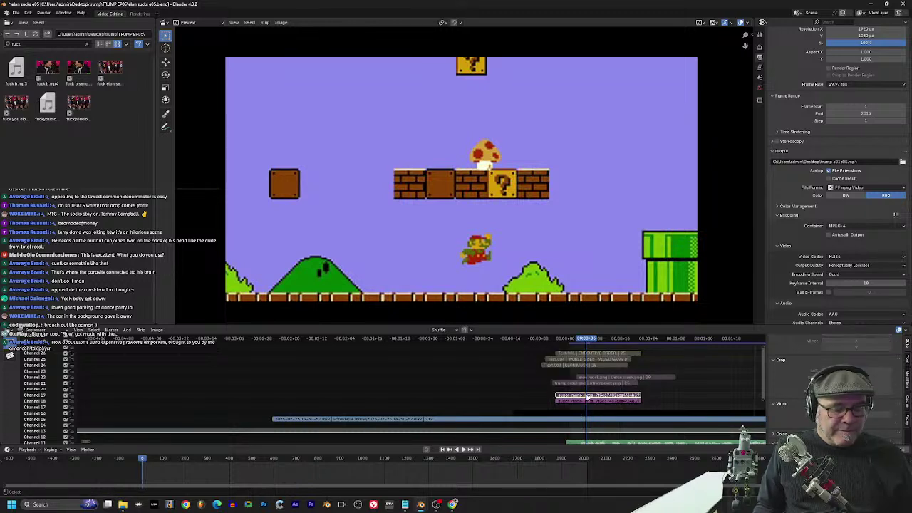
Step: Unmute both Mario background strips and the Trump image strip of the title card
{"action": "key", "text": "alt+h"}
{"action": "left_click", "coordinate": [590, 401]}
{"action": "key", "text": "h"}
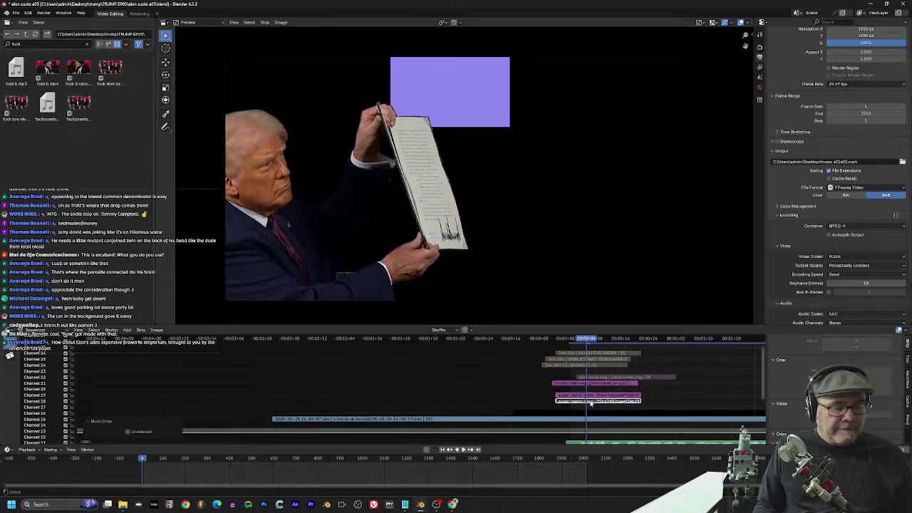
{"action": "key", "text": "alt+h"}
Step: Unmute the title card's three text strips: 'ELON MUSK', 'WORLD'S BEST VIDEO GAME PLAYER' and 'EXECUTIVE ORDER:'
{"action": "left_click", "coordinate": [591, 365]}
{"action": "key", "text": "alt+h"}
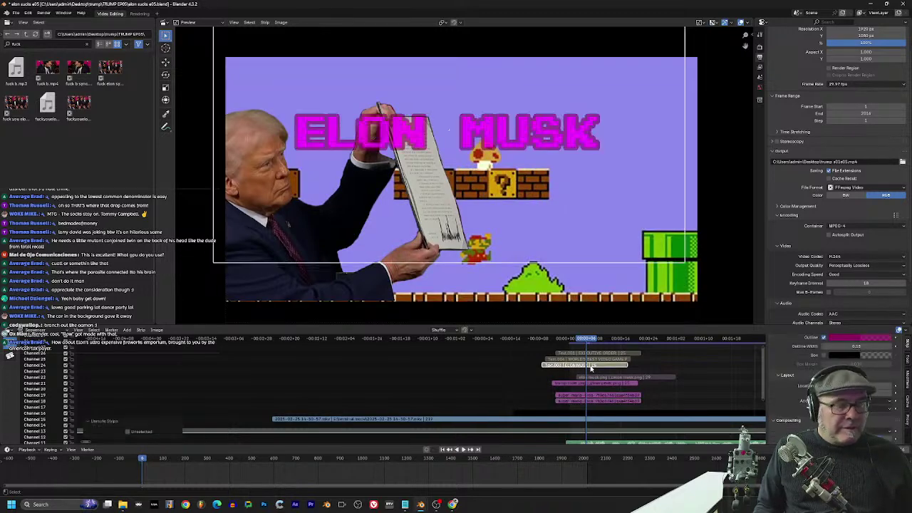
{"action": "left_click", "coordinate": [591, 360]}
{"action": "key", "text": "alt+h"}
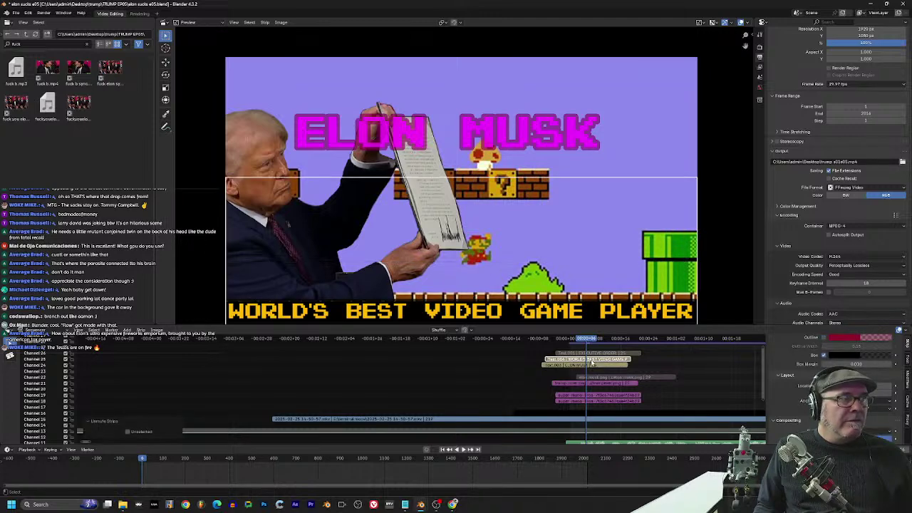
{"action": "left_click", "coordinate": [590, 354]}
{"action": "key", "text": "alt+h"}
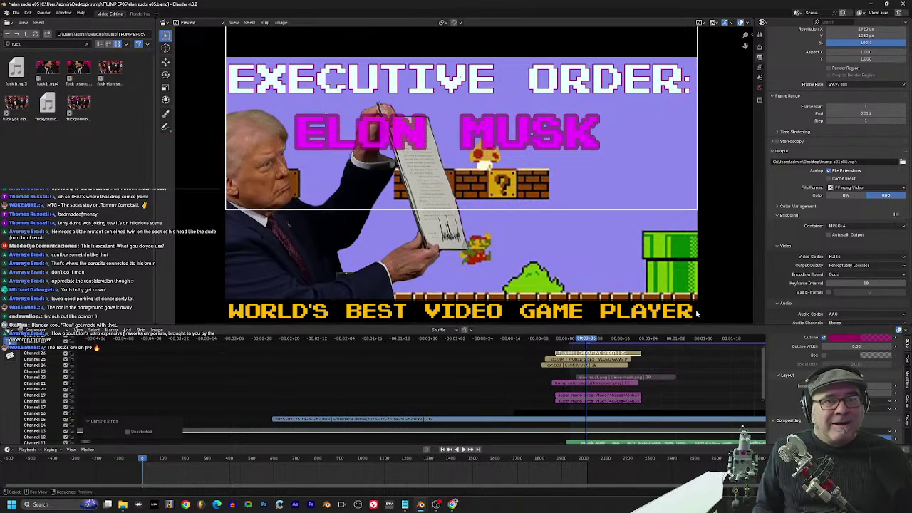
Step: Move the playhead back to frame 4 and unmute the Elon Musk image strip
{"action": "mouse_move", "coordinate": [589, 340]}
{"action": "left_mouse_down"}
{"action": "mouse_move", "coordinate": [610, 340]}
{"action": "mouse_move", "coordinate": [573, 342]}
{"action": "mouse_move", "coordinate": [653, 416]}
{"action": "mouse_move", "coordinate": [560, 369]}
{"action": "mouse_move", "coordinate": [560, 352]}
{"action": "mouse_move", "coordinate": [581, 352]}
{"action": "left_mouse_up"}
{"action": "left_click", "coordinate": [630, 379]}
{"action": "key", "text": "alt+h"}
Step: Move all the title card strips earlier, clear of the video's opening, and set the playhead to frame 0
{"action": "left_click_drag", "start_coordinate": [509, 347], "coordinate": [641, 409]}
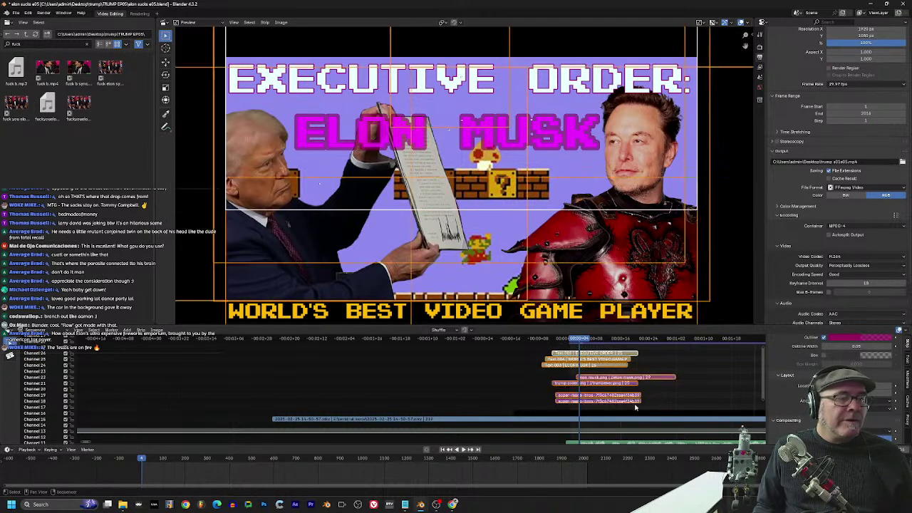
{"action": "left_click_drag", "start_coordinate": [610, 383], "coordinate": [492, 381]}
{"action": "mouse_move", "coordinate": [582, 343]}
{"action": "left_mouse_down"}
{"action": "mouse_move", "coordinate": [631, 339]}
{"action": "mouse_move", "coordinate": [566, 339]}
{"action": "left_mouse_up"}
Step: Mute the black strip covering the congressional speech footage and move the playhead a few frames later
{"action": "left_click", "coordinate": [573, 414]}
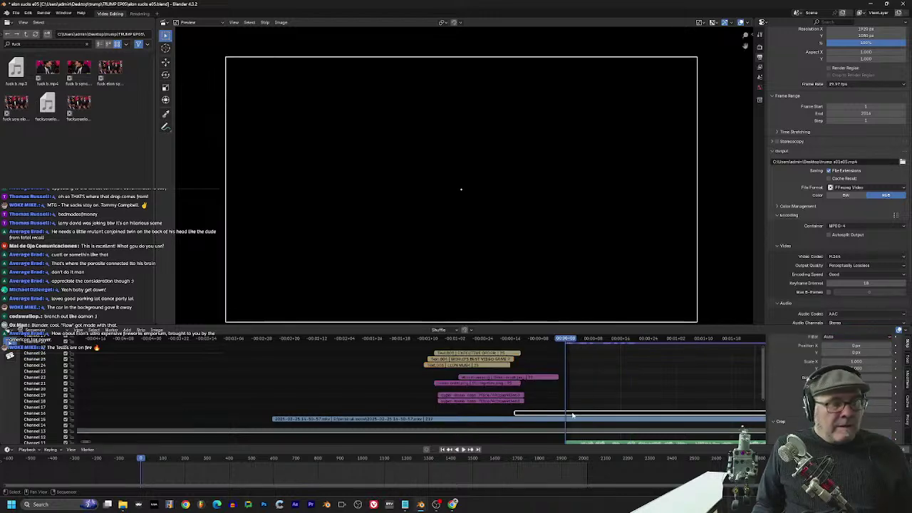
{"action": "key", "text": "shift+h"}
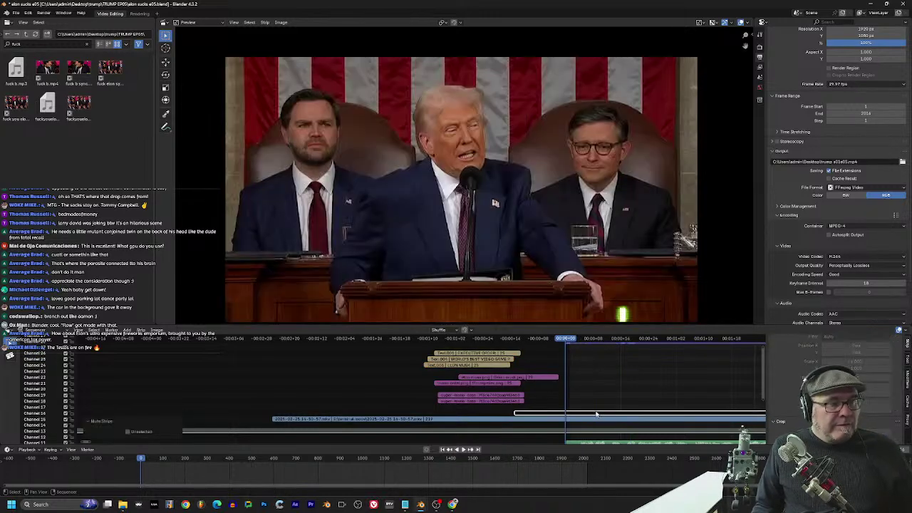
{"action": "left_click", "coordinate": [583, 343]}
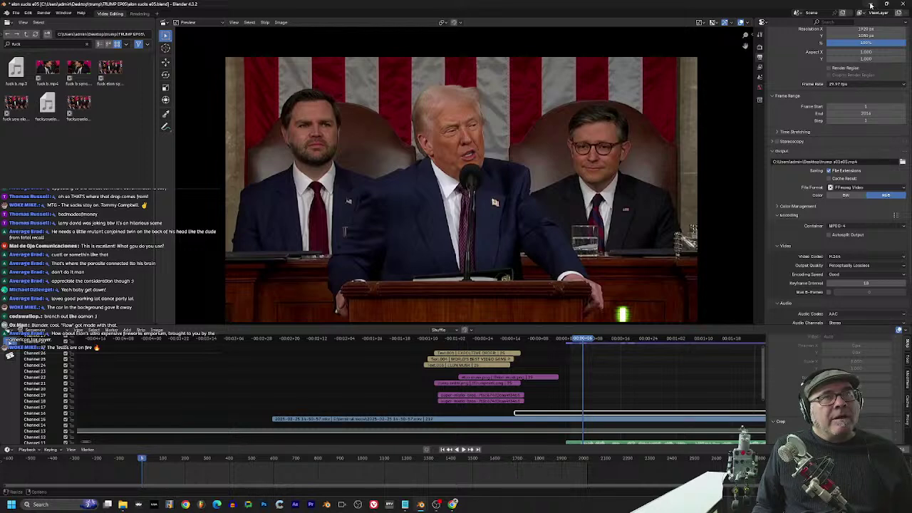
Step: Switch to the TERMINAL MODE channel on YouTube and open the video "Elon's Sacrifice for the Greater Good"
{"action": "left_click", "coordinate": [871, 4]}
{"action": "mouse_move", "coordinate": [453, 504]}
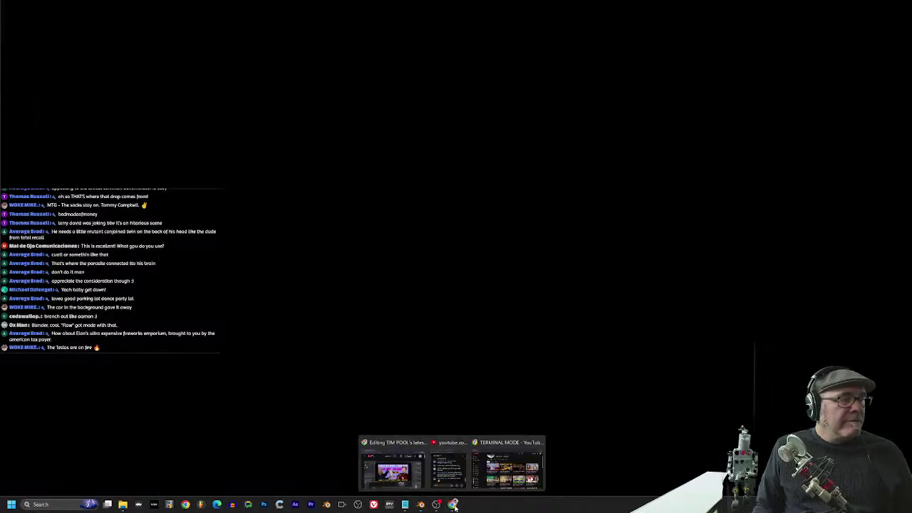
{"action": "left_click", "coordinate": [520, 467]}
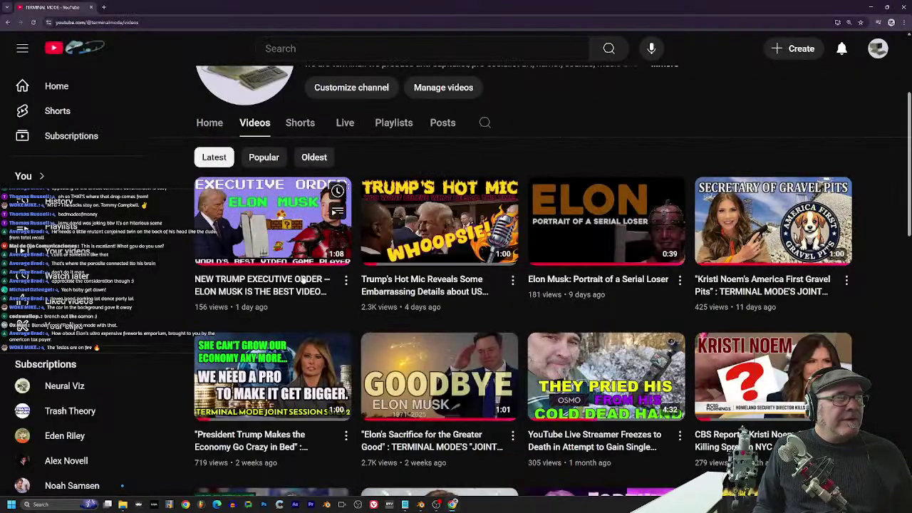
{"action": "mouse_move", "coordinate": [421, 375]}
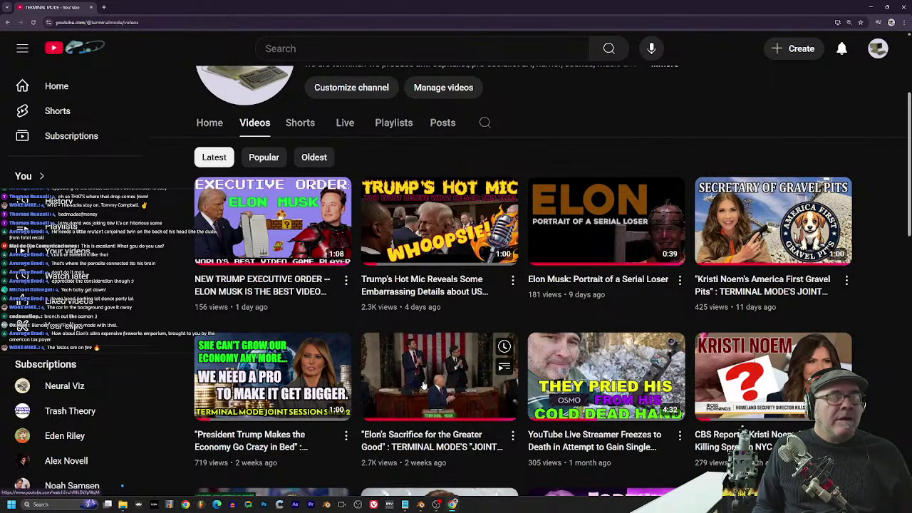
{"action": "left_click", "coordinate": [429, 361]}
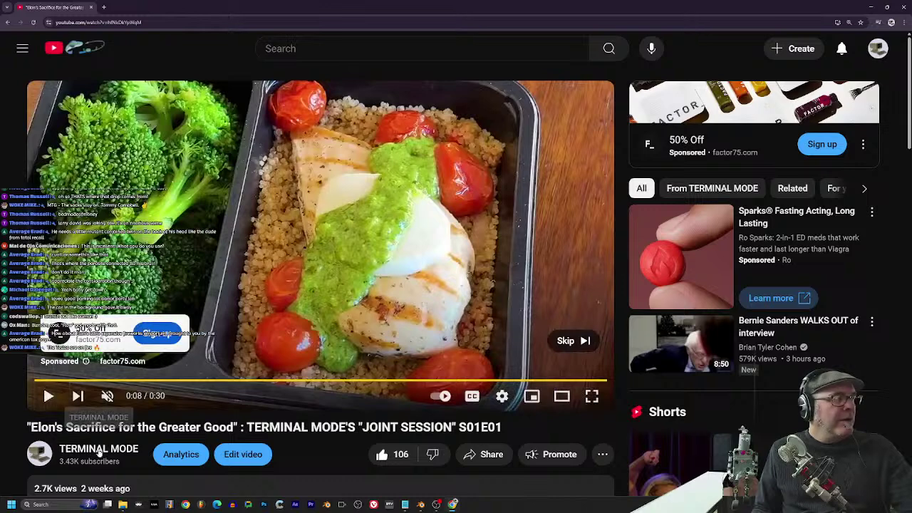
Step: Return to the TERMINAL MODE channel and examine its views, subscribers and estimated revenue in YouTube Studio analytics
{"action": "left_click", "coordinate": [98, 450]}
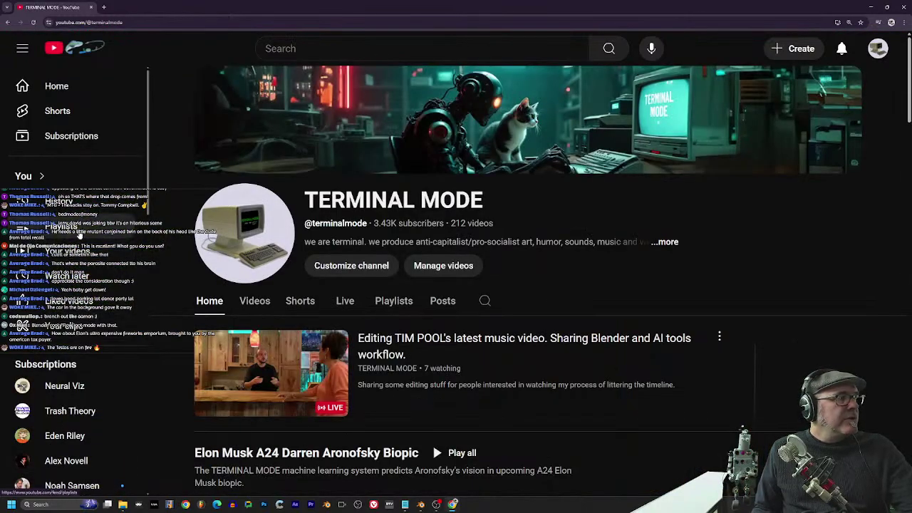
{"action": "left_click", "coordinate": [79, 250]}
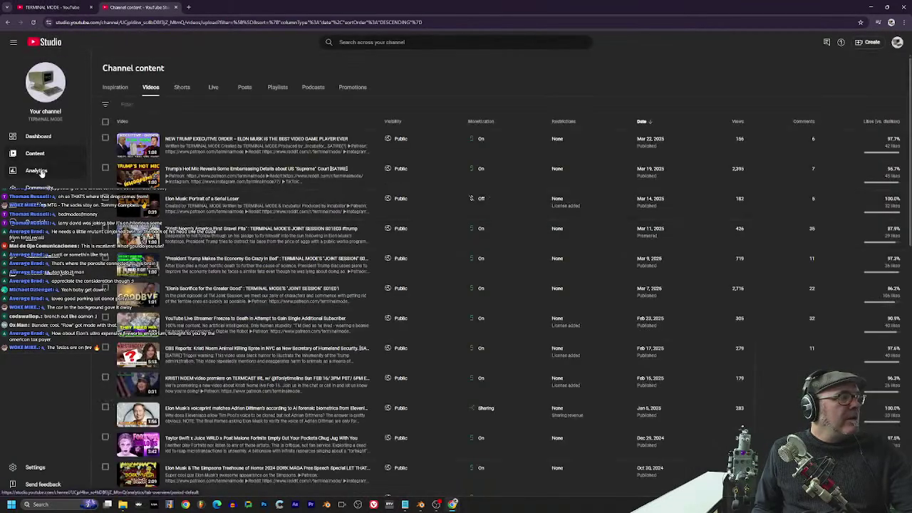
{"action": "left_click", "coordinate": [40, 171]}
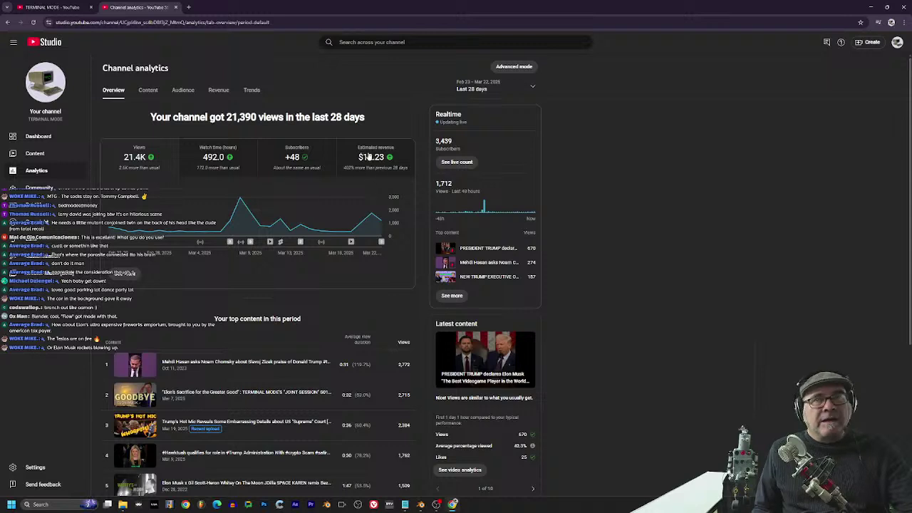
{"action": "mouse_move", "coordinate": [361, 164]}
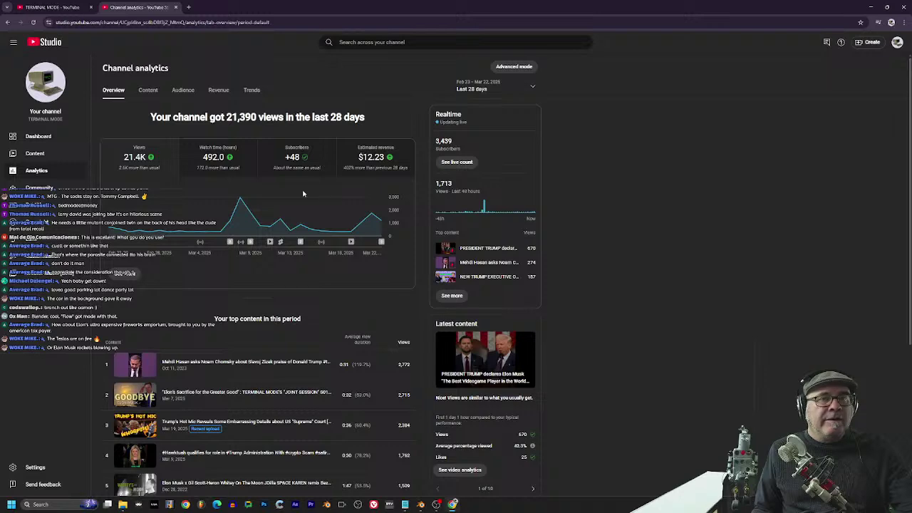
Step: Bring up the channel's content list in YouTube Studio again and open the public channel page from it
{"action": "left_click", "coordinate": [51, 7]}
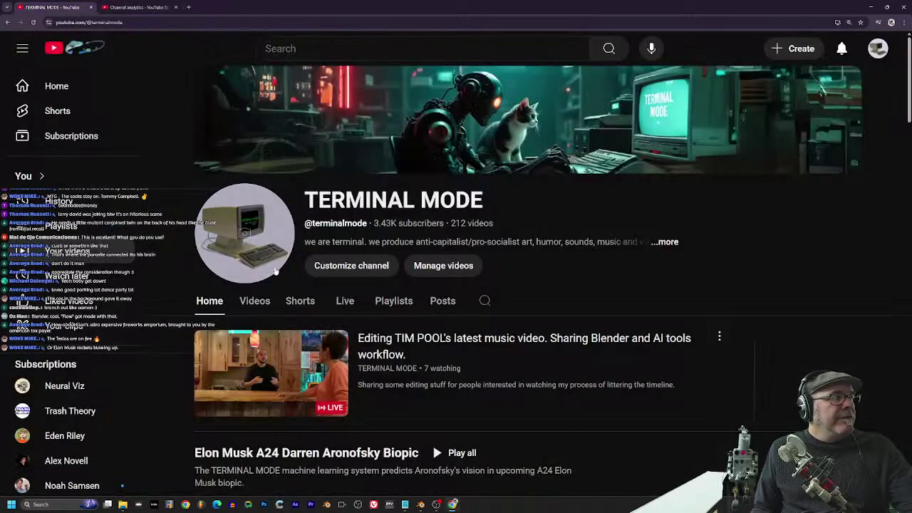
{"action": "scroll", "coordinate": [275, 276], "scroll_direction": "down", "scroll_amount": 2}
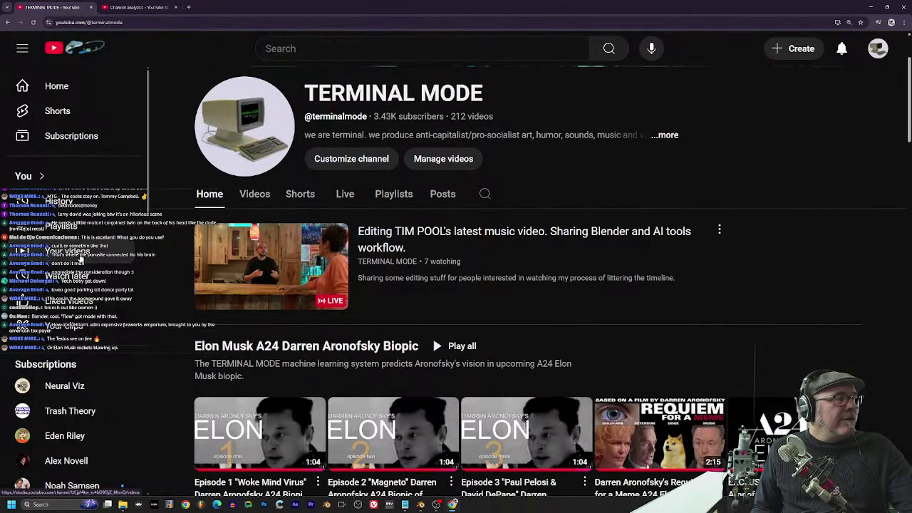
{"action": "left_click", "coordinate": [72, 258]}
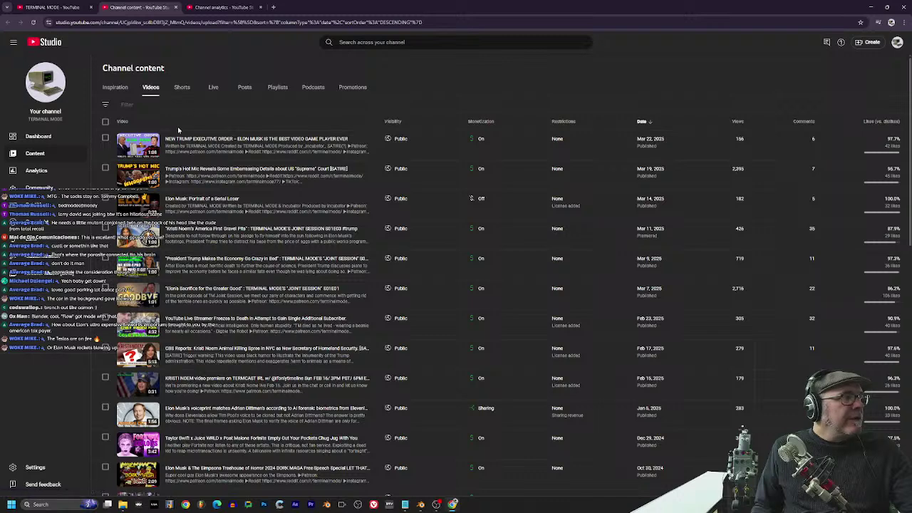
{"action": "left_click", "coordinate": [54, 114]}
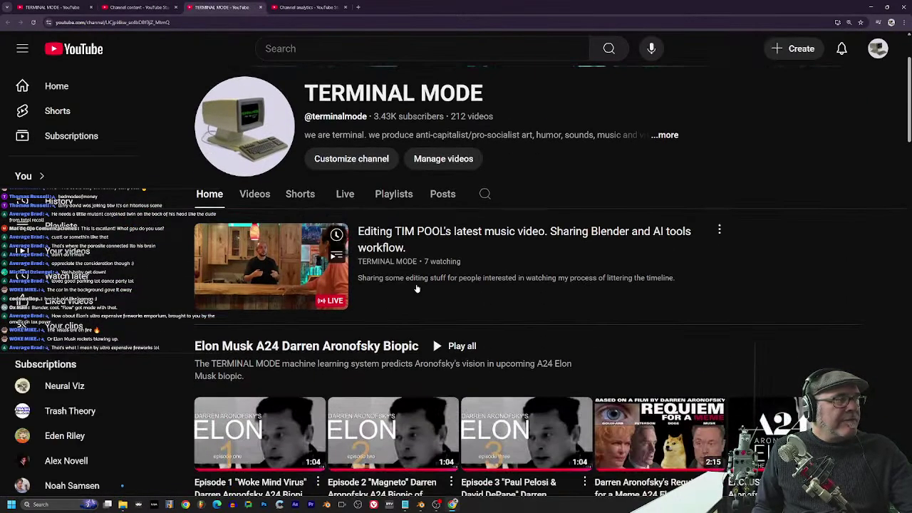
Step: Browse the channel's latest videos and preview the Trump, Elon Musk and Kristi Noem parodies
{"action": "left_click", "coordinate": [250, 300]}
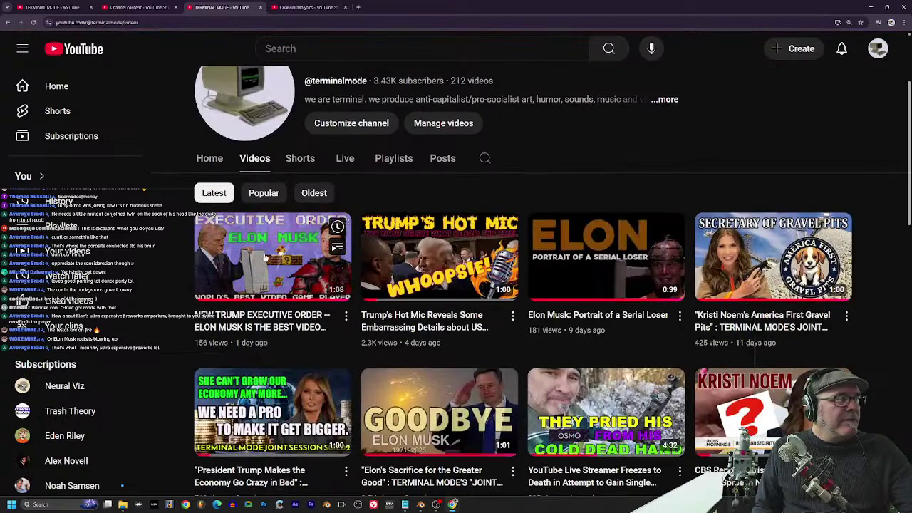
{"action": "mouse_move", "coordinate": [454, 255]}
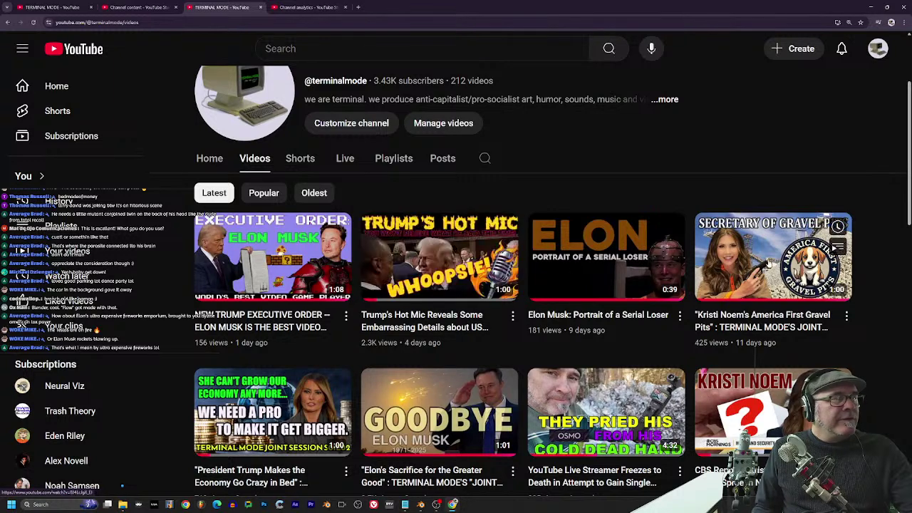
{"action": "mouse_move", "coordinate": [773, 262]}
{"action": "scroll", "coordinate": [774, 262], "scroll_direction": "down", "scroll_amount": 1}
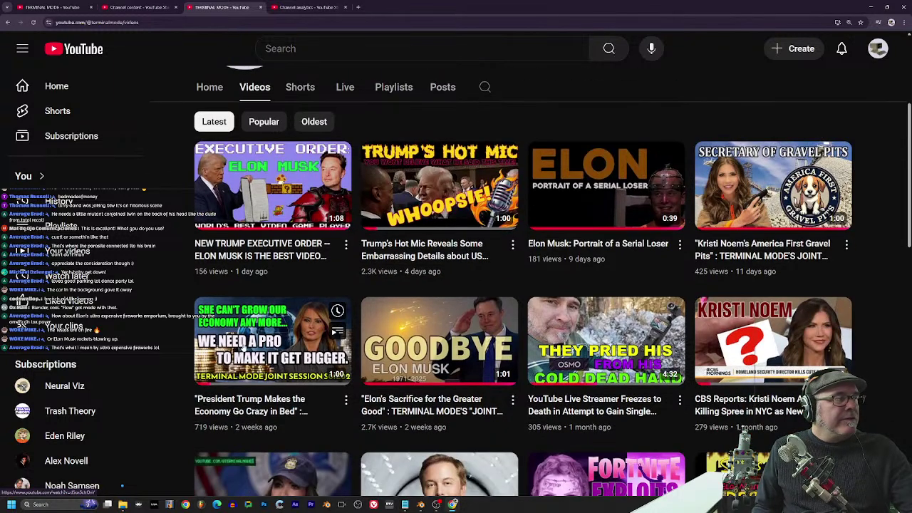
{"action": "mouse_move", "coordinate": [294, 349]}
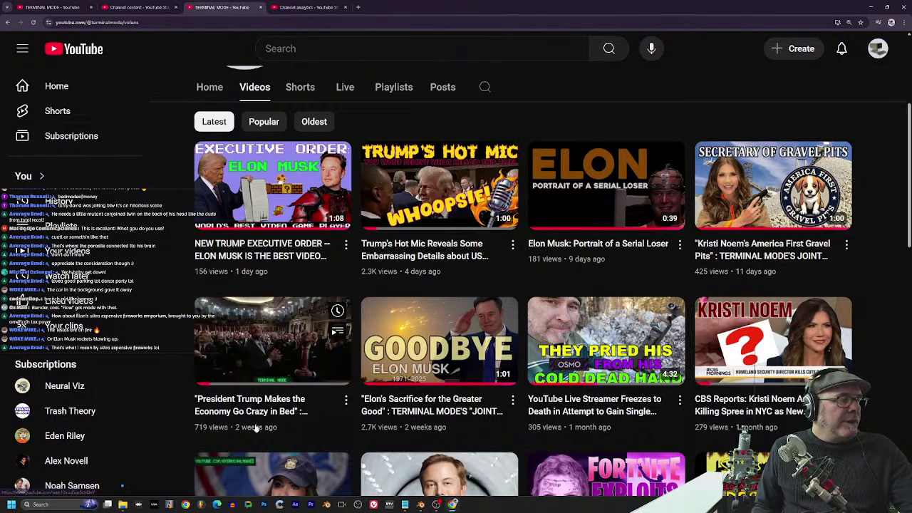
{"action": "mouse_move", "coordinate": [417, 361]}
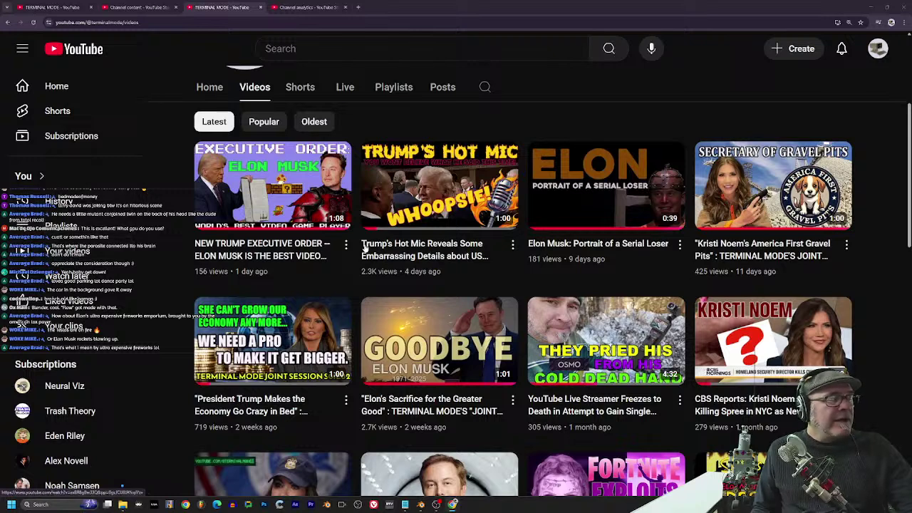
{"action": "mouse_move", "coordinate": [368, 265]}
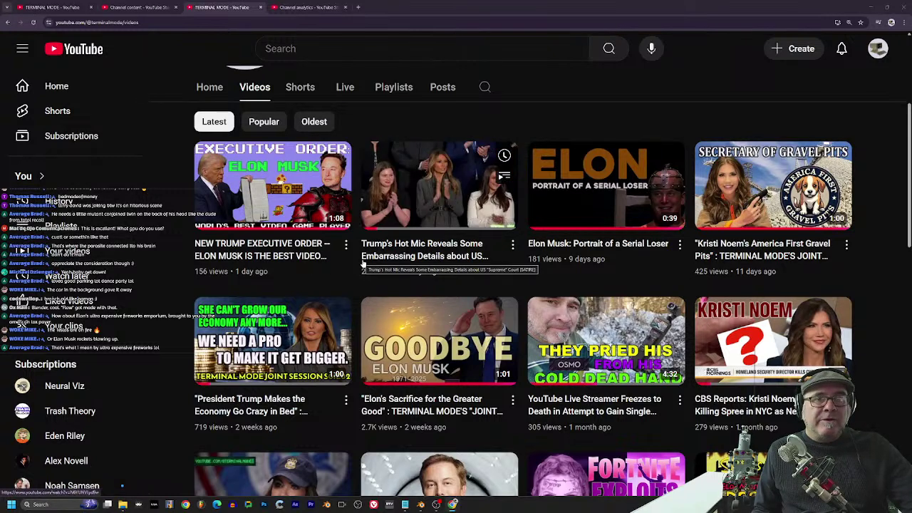
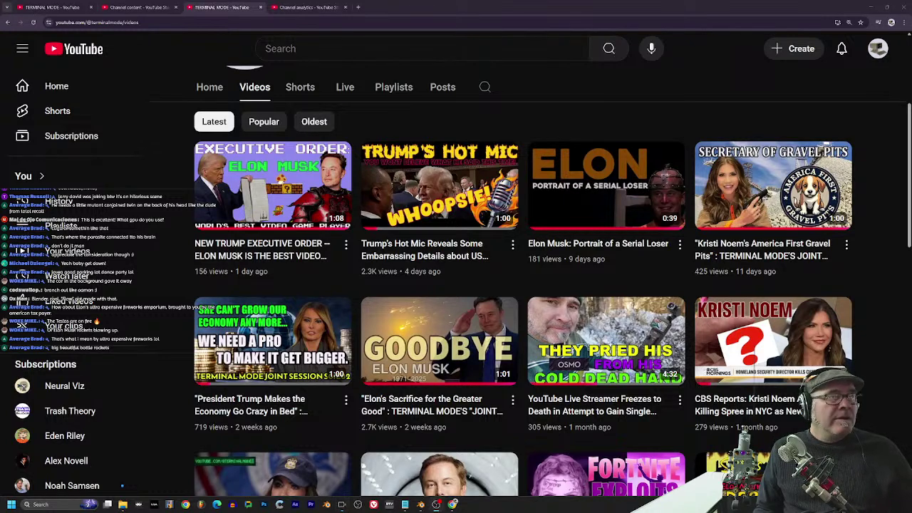
Step: Close the YouTube browser window and switch back to the 'elon sucks e05' project in Blender
{"action": "left_click", "coordinate": [904, 7]}
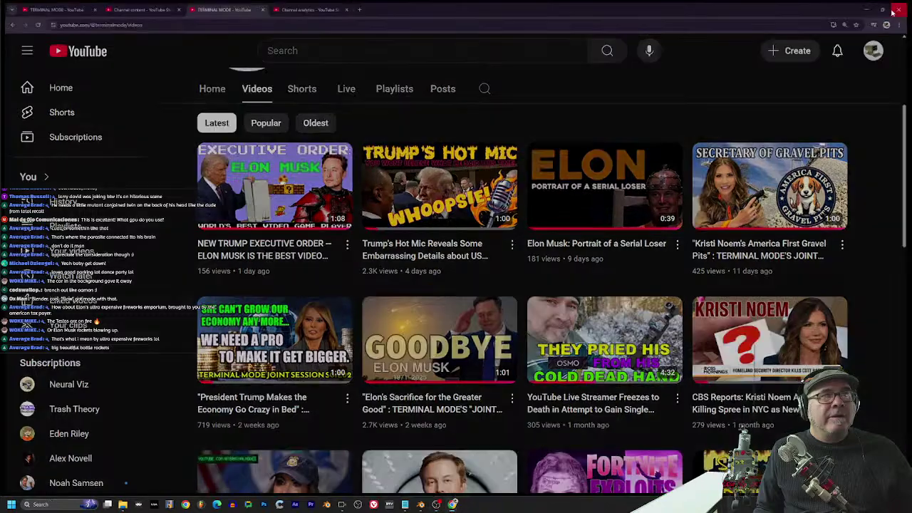
{"action": "mouse_move", "coordinate": [420, 505]}
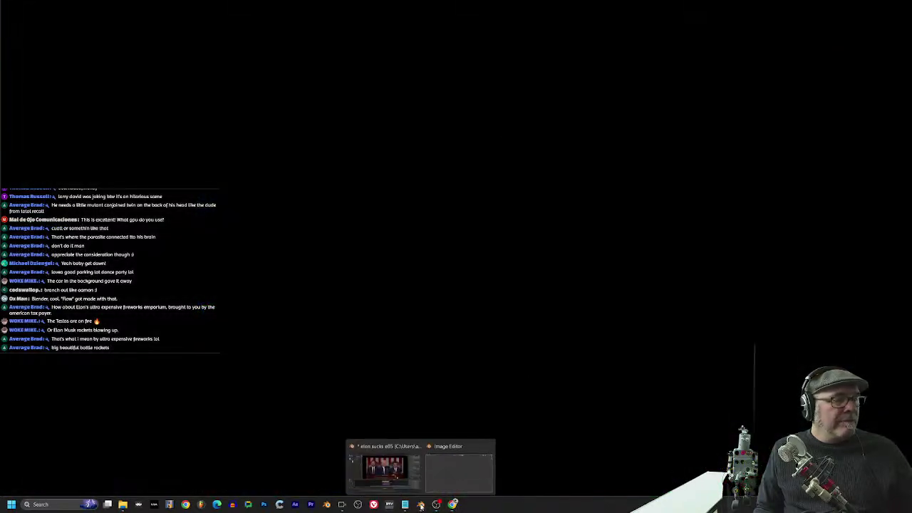
{"action": "left_click", "coordinate": [370, 465]}
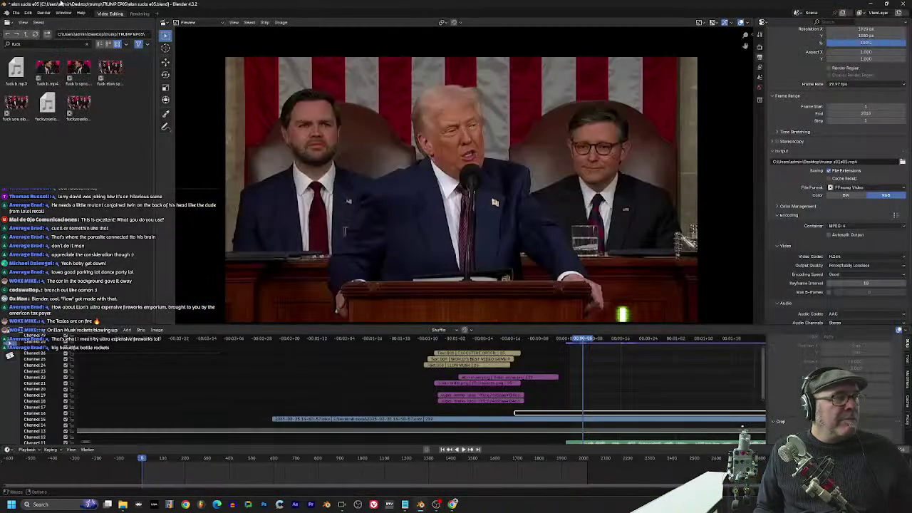
Step: Open the recent project 'tim bald.blend' without saving the changes to 'elon sucks e05.blend'
{"action": "left_click", "coordinate": [15, 13]}
{"action": "mouse_move", "coordinate": [36, 36]}
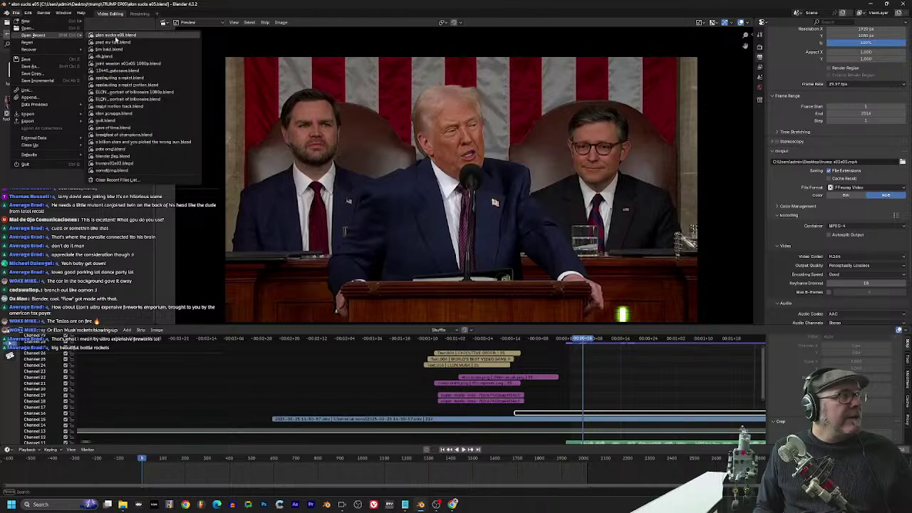
{"action": "left_click", "coordinate": [135, 50]}
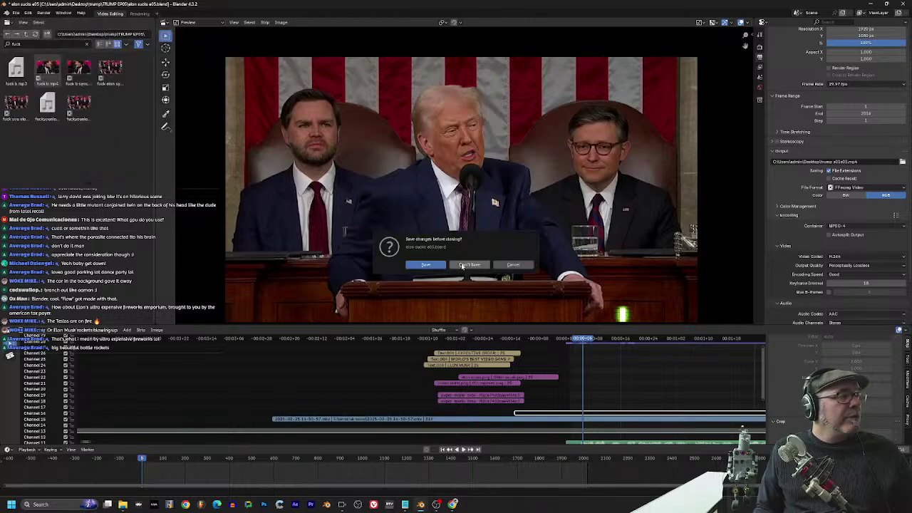
{"action": "left_click", "coordinate": [477, 265]}
Step: Play the Tim Pool video and scrub back to the opening text card about Trump's executive order on synthetic content
{"action": "key", "text": "space"}
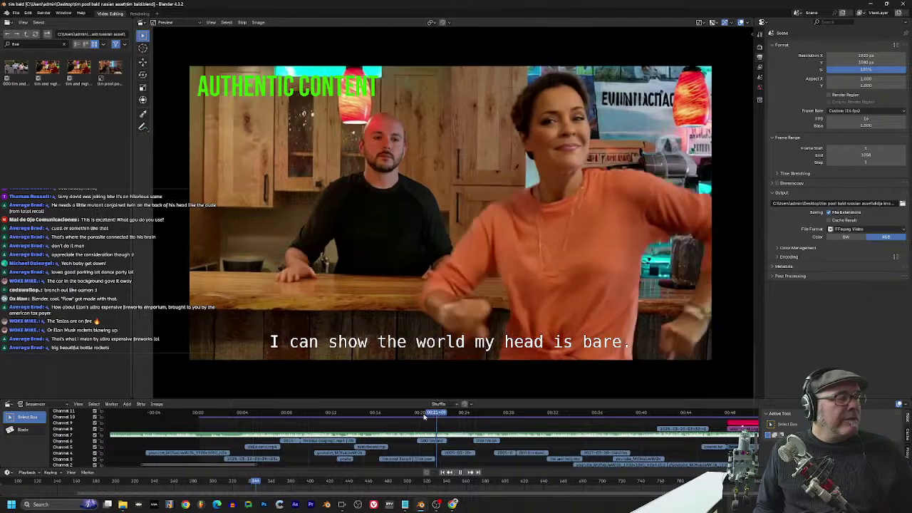
{"action": "left_click", "coordinate": [285, 413]}
{"action": "left_click_drag", "start_coordinate": [265, 425], "coordinate": [228, 431]}
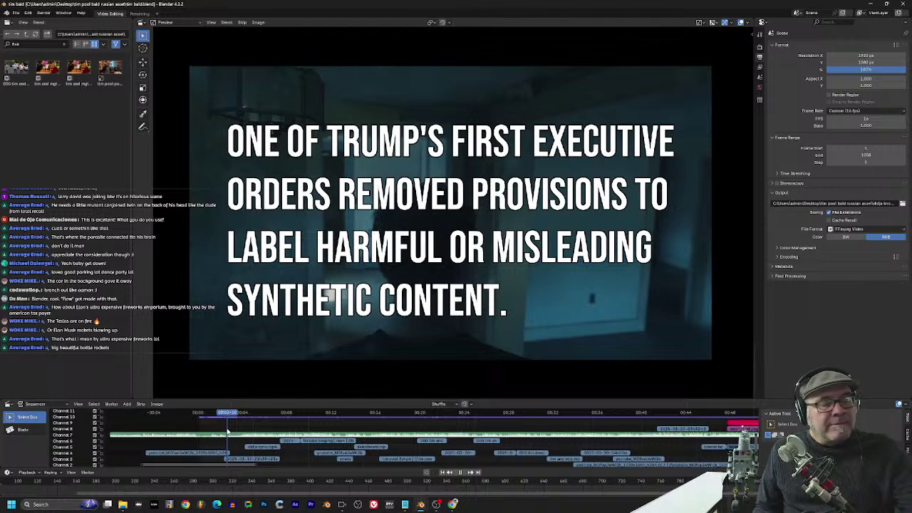
{"action": "left_click_drag", "start_coordinate": [228, 431], "coordinate": [218, 432]}
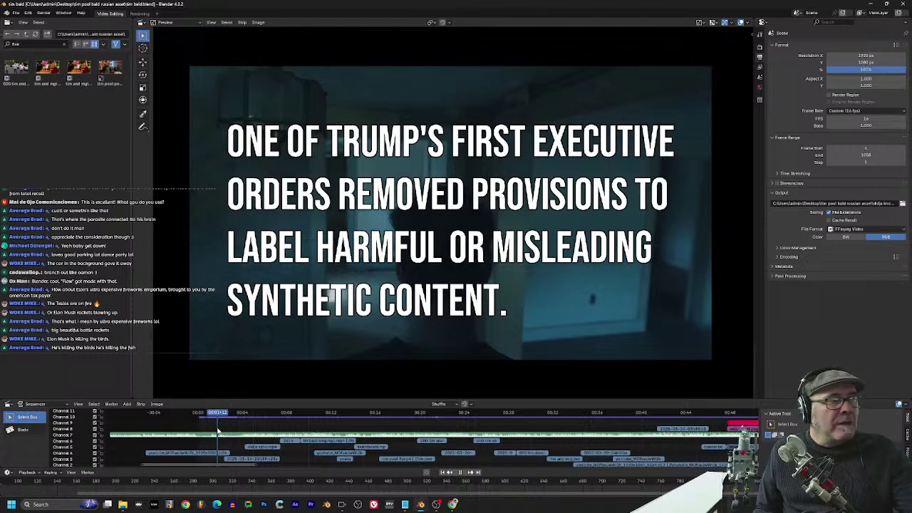
Step: Scrub between the skateboard and kitchen bar scenes and play the shot with the "AUTHENTIC CONTENT" label
{"action": "left_click_drag", "start_coordinate": [217, 431], "coordinate": [421, 428]}
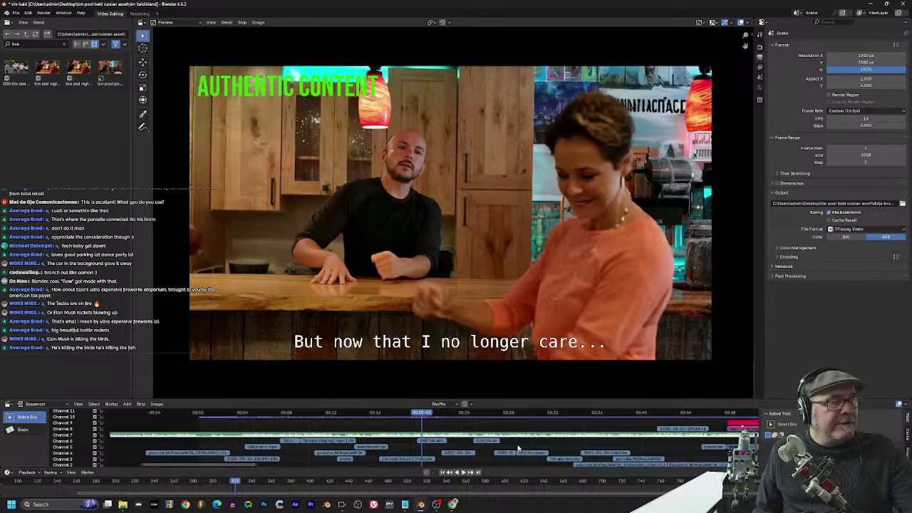
{"action": "left_click", "coordinate": [421, 416]}
{"action": "left_click_drag", "start_coordinate": [422, 417], "coordinate": [364, 416]}
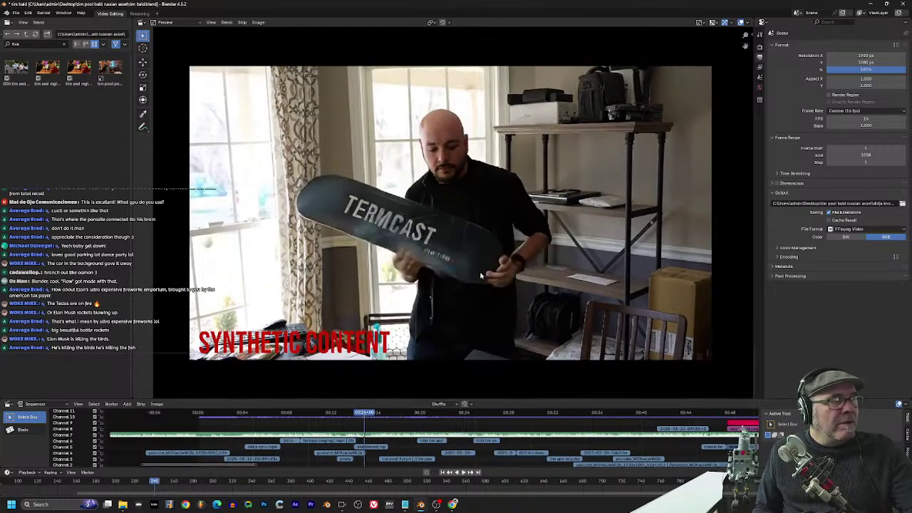
{"action": "left_click", "coordinate": [380, 414]}
{"action": "left_click_drag", "start_coordinate": [388, 414], "coordinate": [422, 432]}
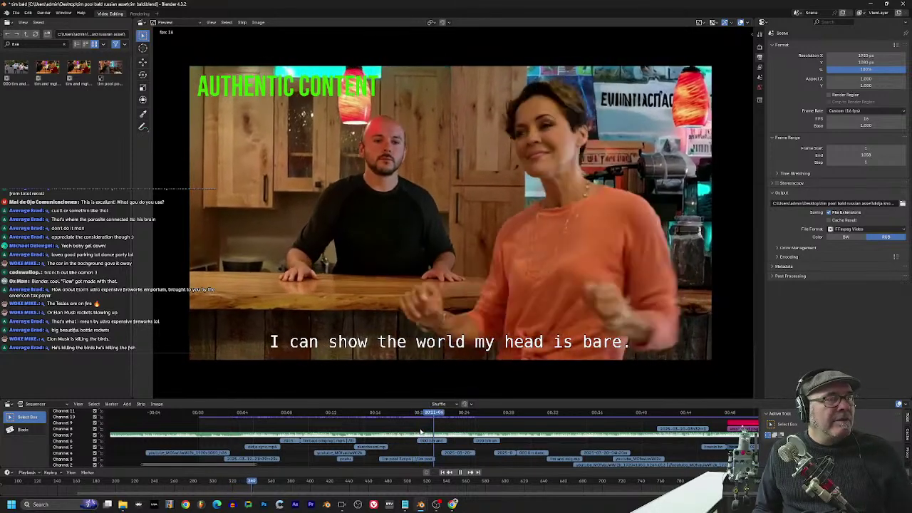
{"action": "key", "text": "space"}
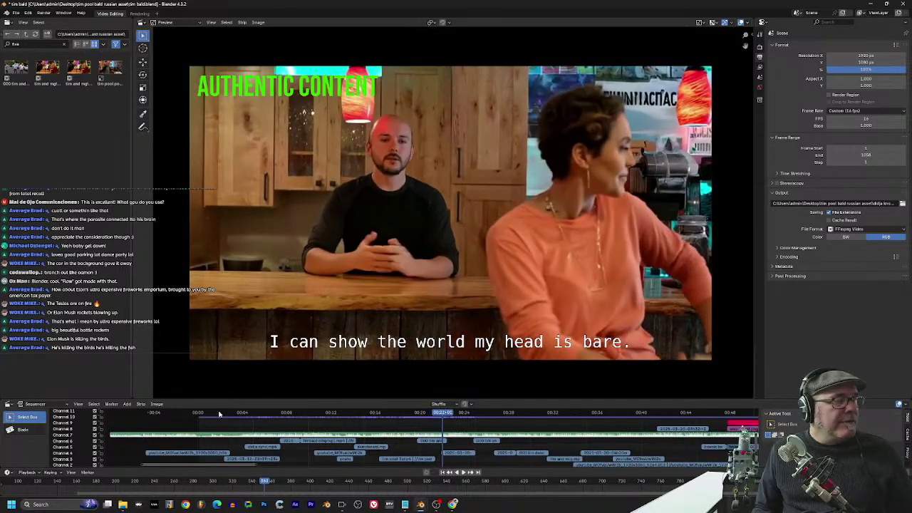
Step: Play the video from its first frame, scrubbing around the "Did you know I had no hair." shot, and stop after the closing scene
{"action": "left_click", "coordinate": [197, 412]}
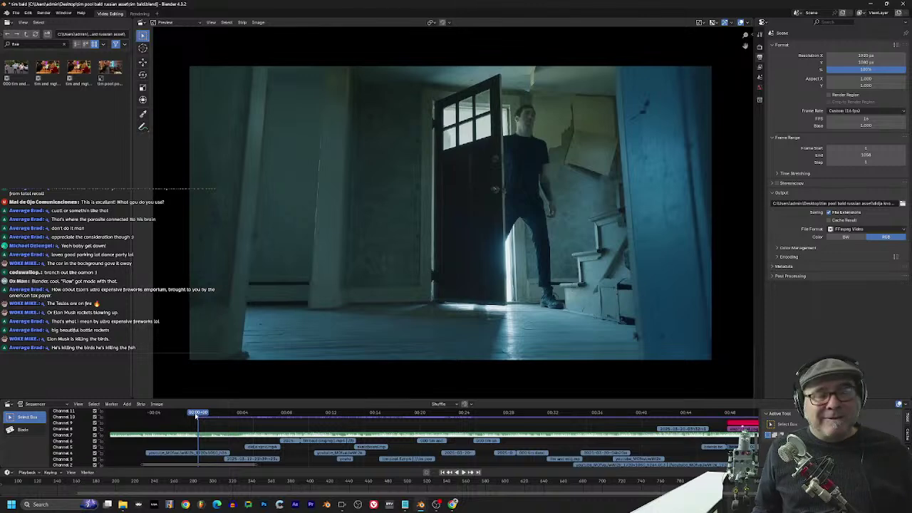
{"action": "key", "text": "space"}
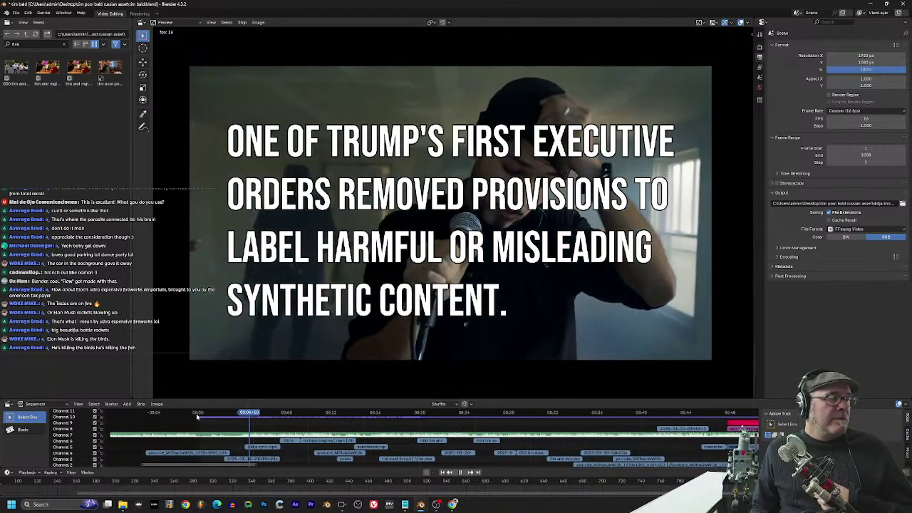
{"action": "left_click", "coordinate": [269, 419]}
{"action": "left_click", "coordinate": [251, 419]}
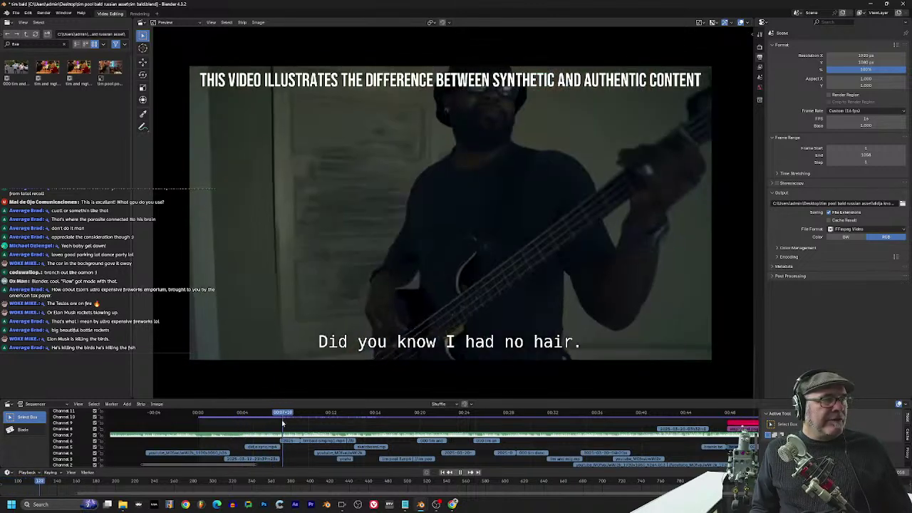
{"action": "left_click", "coordinate": [256, 419]}
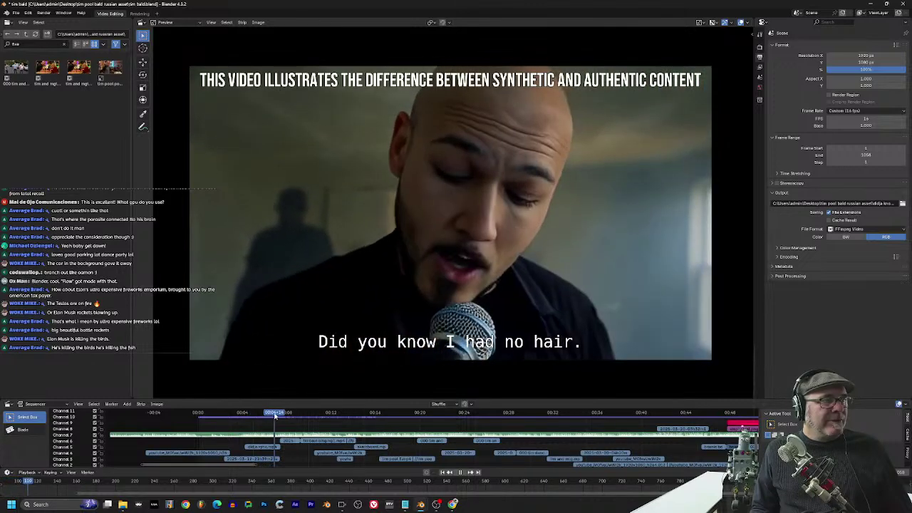
{"action": "left_click", "coordinate": [279, 419]}
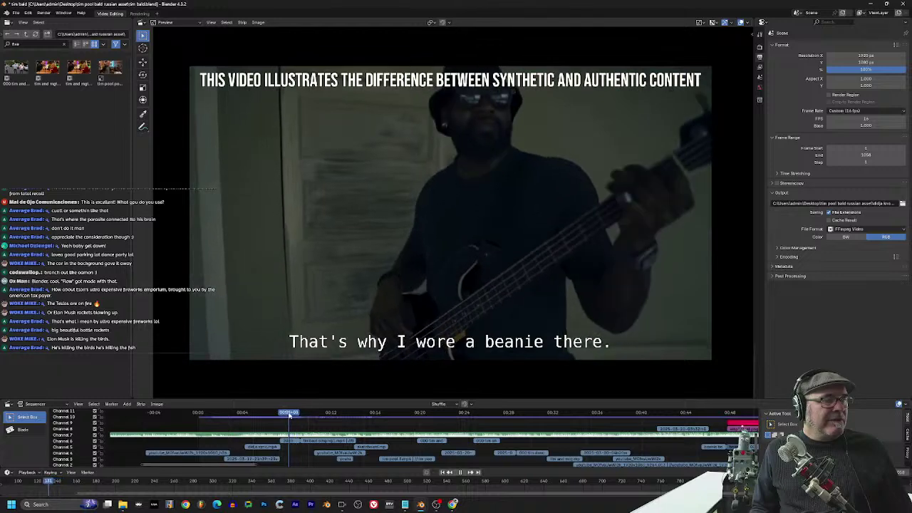
{"action": "left_click_drag", "start_coordinate": [299, 419], "coordinate": [267, 458]}
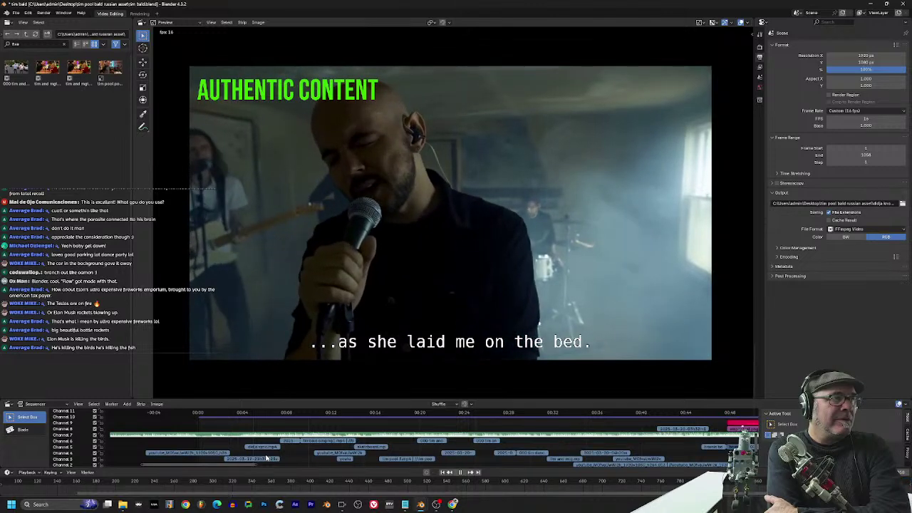
{"action": "key", "text": "space"}
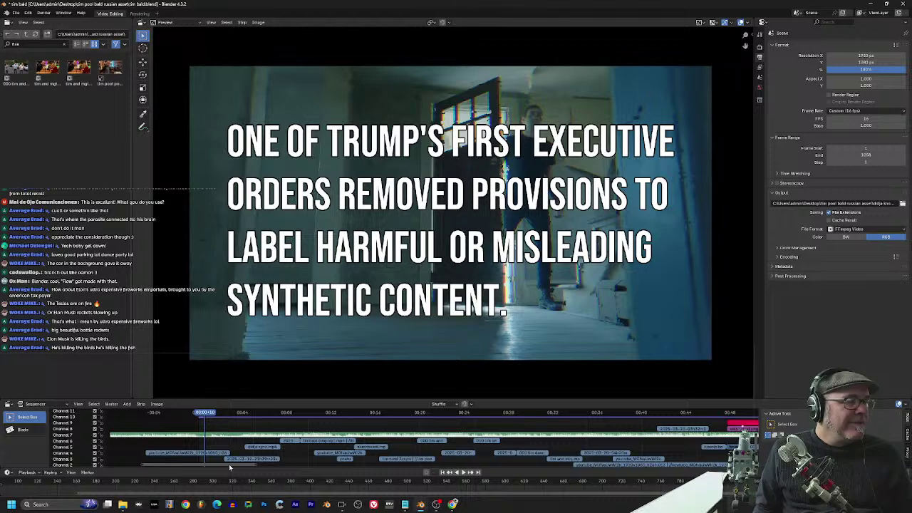
Step: Enlarge the sequencer at the end of the edit and play the closing bed scene where the beanie comes off
{"action": "left_click_drag", "start_coordinate": [240, 466], "coordinate": [310, 475]}
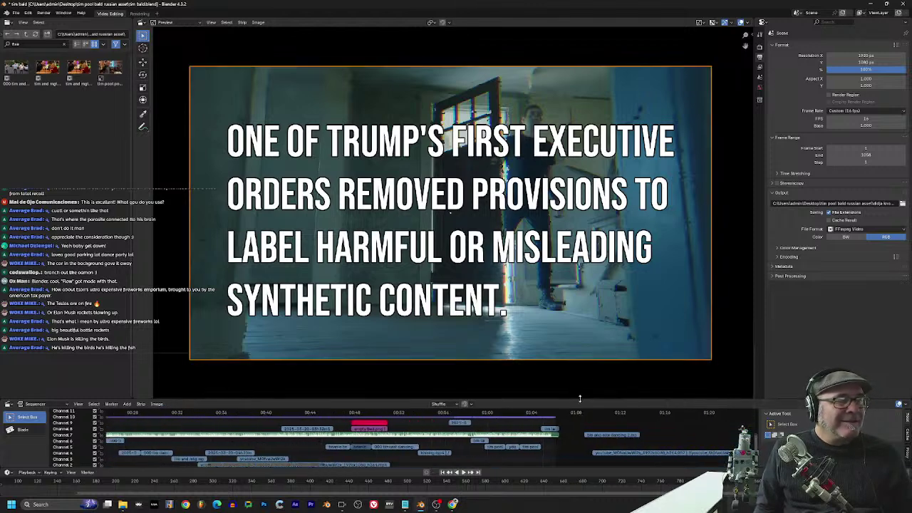
{"action": "left_click_drag", "start_coordinate": [585, 403], "coordinate": [582, 381]}
{"action": "left_click_drag", "start_coordinate": [552, 412], "coordinate": [490, 412]}
{"action": "left_click", "coordinate": [503, 385]}
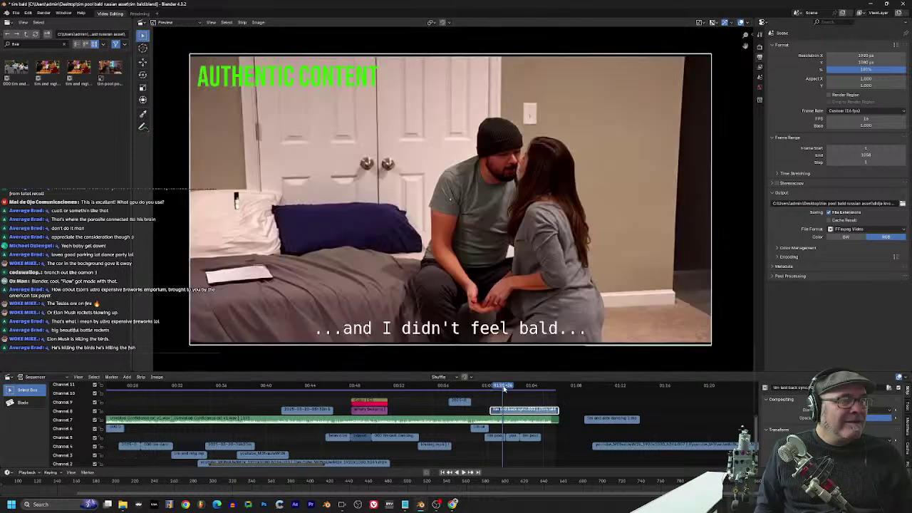
{"action": "key", "text": "space"}
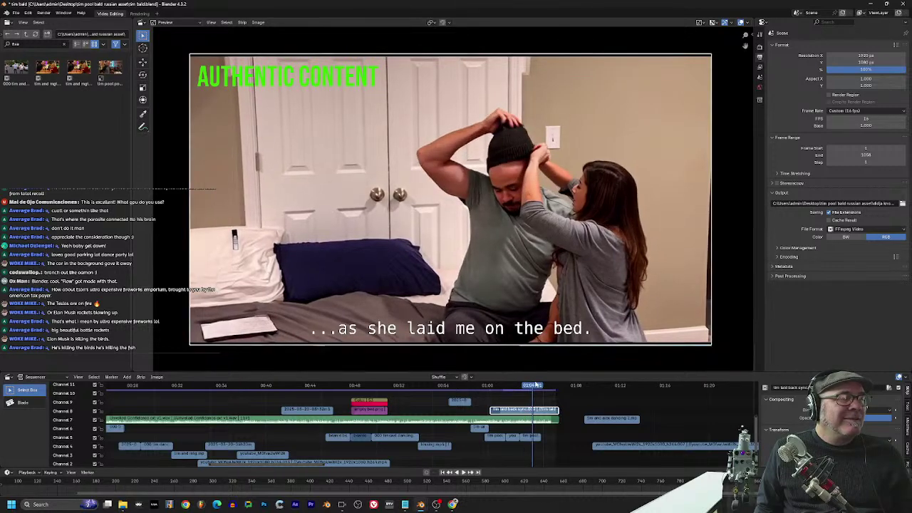
{"action": "left_click_drag", "start_coordinate": [534, 386], "coordinate": [510, 402]}
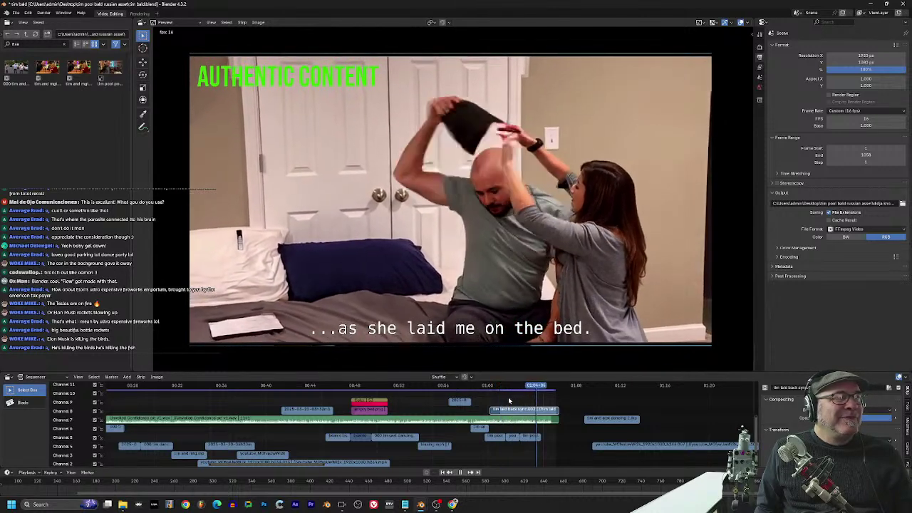
{"action": "key", "text": "space"}
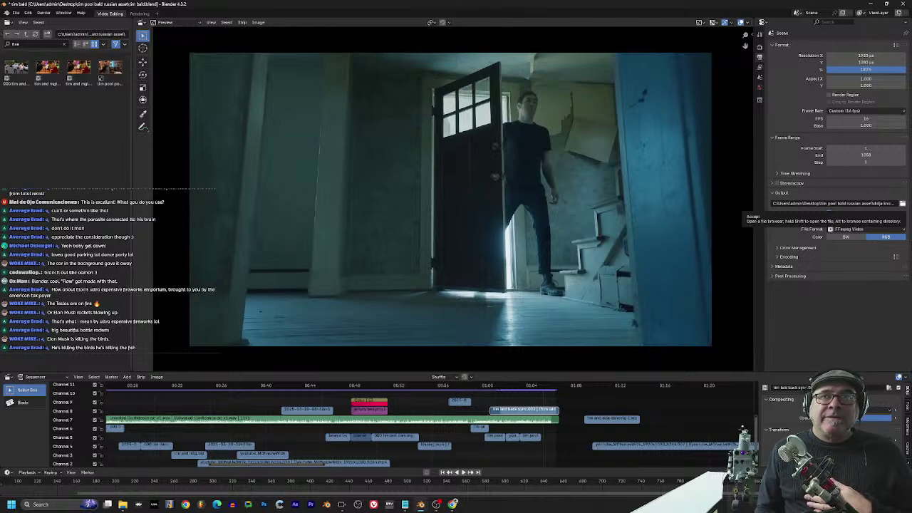
Step: Play the last moments of the bed scene, pausing with the beanie on the bed
{"action": "left_click", "coordinate": [902, 204]}
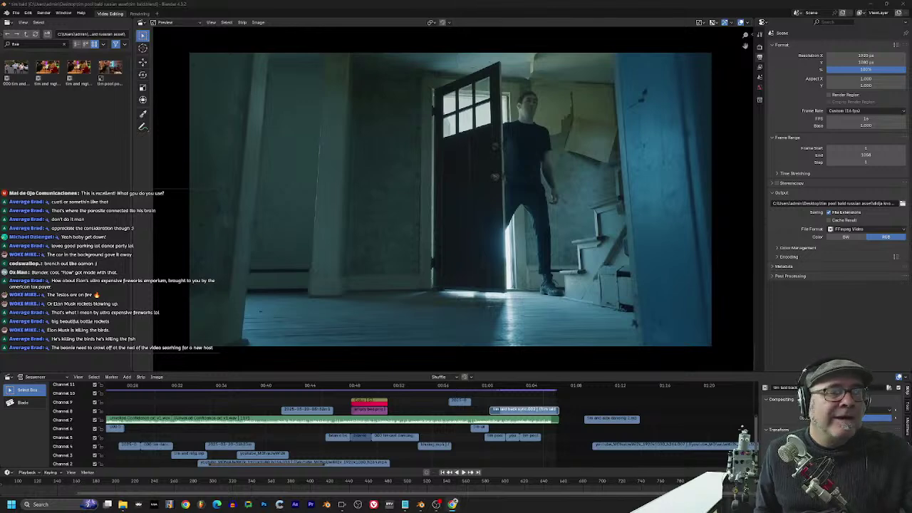
{"action": "left_click", "coordinate": [543, 392]}
{"action": "key", "text": "space"}
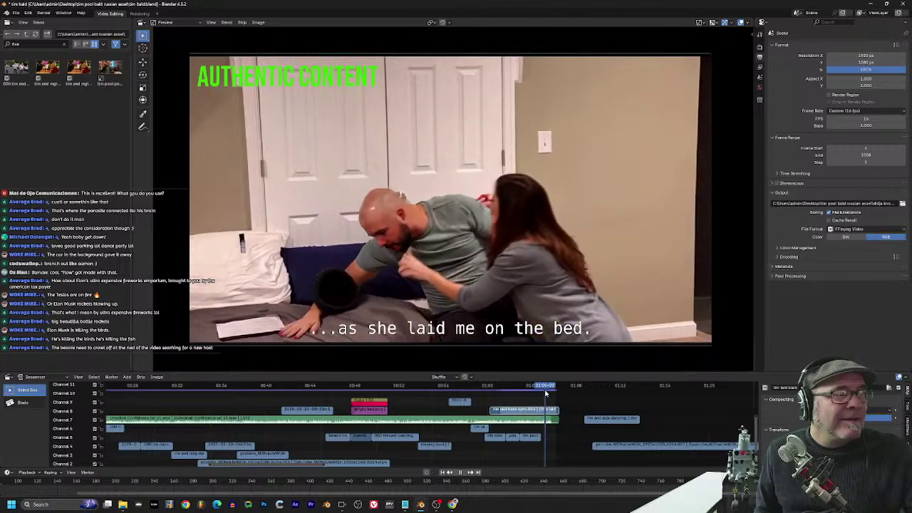
{"action": "key", "text": "space"}
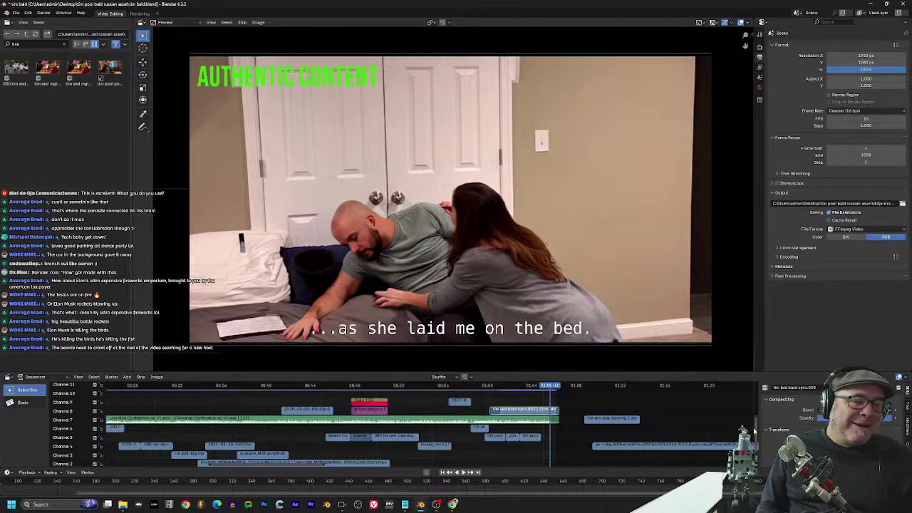
Step: Mute the "AUTHENTIC CONTENT" label and the subtitle strips over the closing bed scene
{"action": "scroll", "coordinate": [553, 387], "scroll_direction": "up", "scroll_amount": 3}
{"action": "left_click_drag", "start_coordinate": [558, 374], "coordinate": [558, 346]}
{"action": "left_click", "coordinate": [571, 374]}
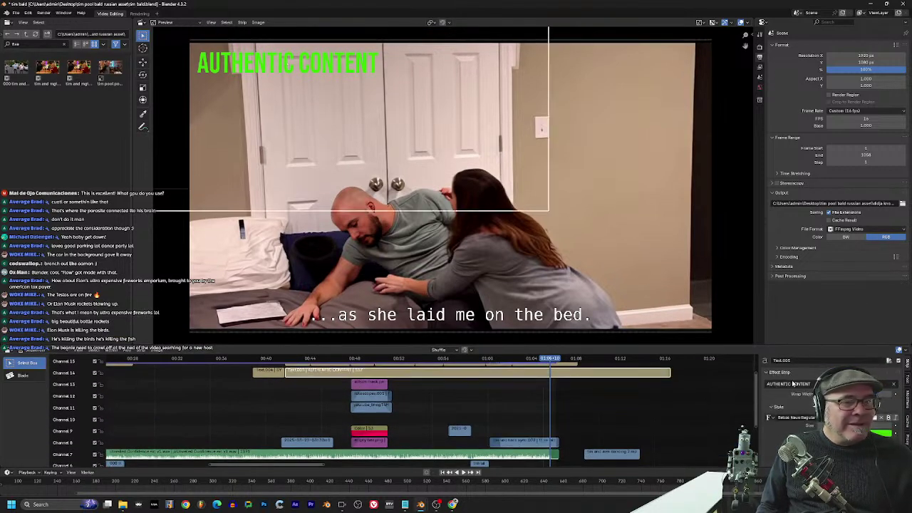
{"action": "scroll", "coordinate": [712, 399], "scroll_direction": "up", "scroll_amount": 2, "text": "shift"}
{"action": "left_click_drag", "start_coordinate": [720, 398], "coordinate": [440, 404]}
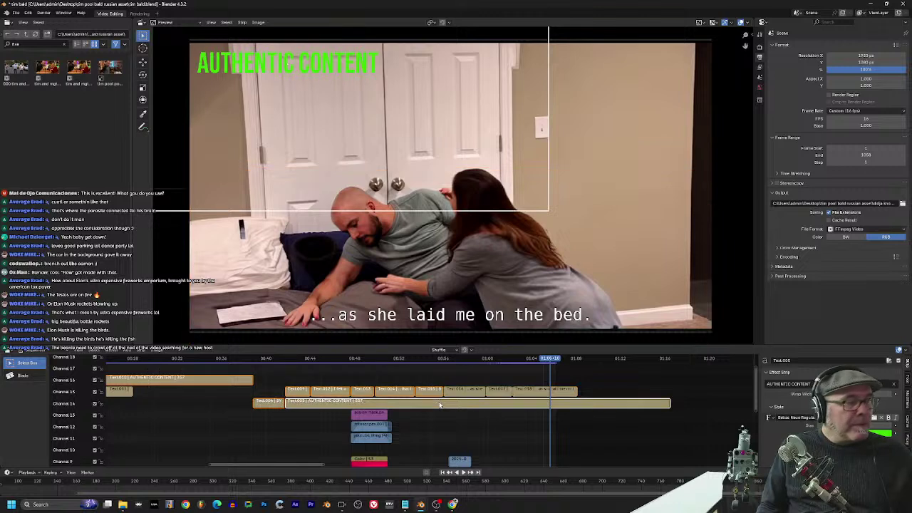
{"action": "key", "text": "h"}
{"action": "left_click_drag", "start_coordinate": [444, 372], "coordinate": [647, 404]}
{"action": "key", "text": "h"}
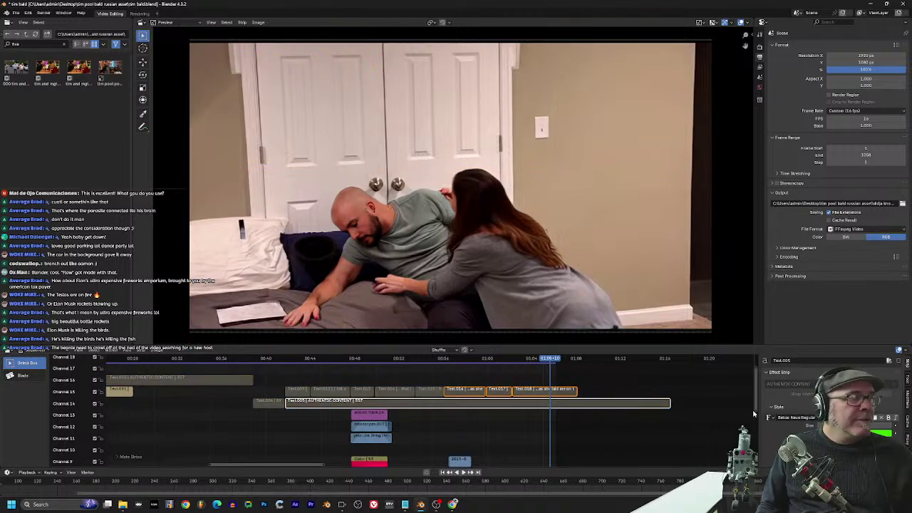
Step: Set the playhead to the bed scene frame where the beanie is pulled off and render it as a still image
{"action": "scroll", "coordinate": [756, 400], "scroll_direction": "down", "scroll_amount": 5, "text": "shift"}
{"action": "left_click", "coordinate": [545, 361]}
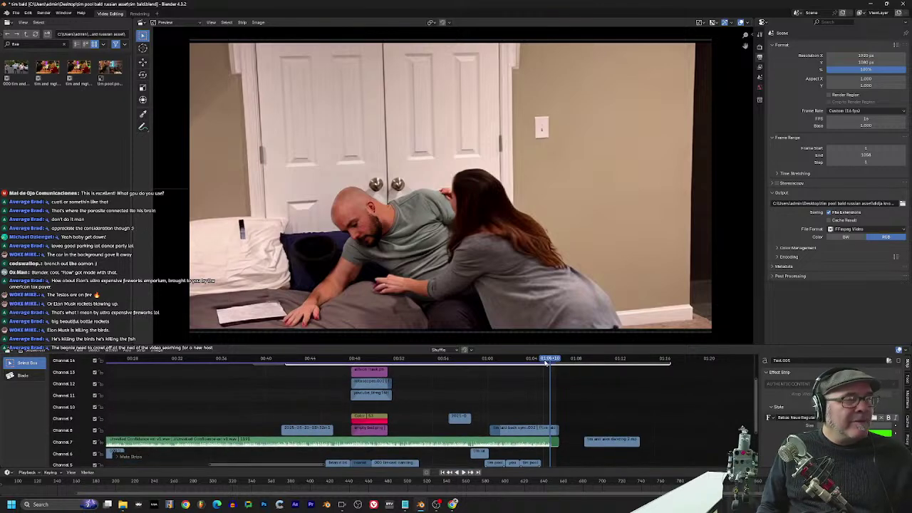
{"action": "left_click_drag", "start_coordinate": [545, 361], "coordinate": [543, 361]}
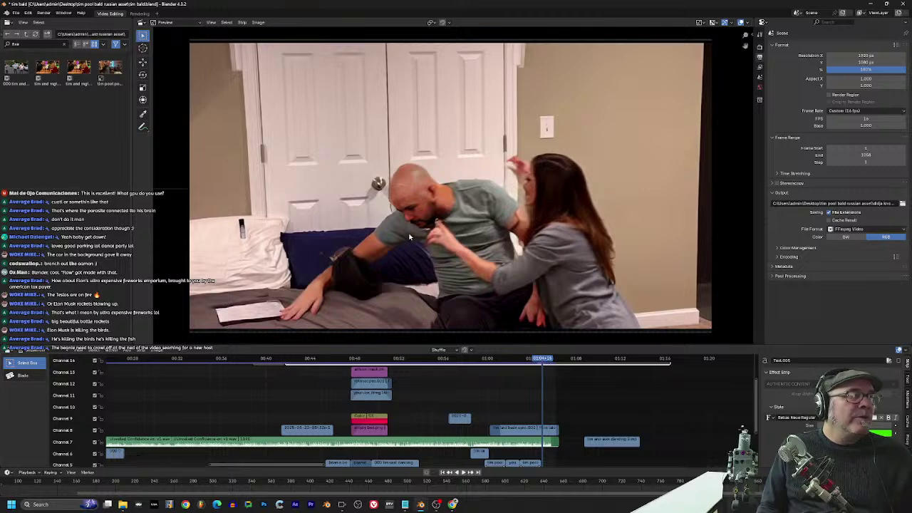
{"action": "mouse_move", "coordinate": [552, 360]}
{"action": "left_mouse_down"}
{"action": "mouse_move", "coordinate": [519, 358]}
{"action": "mouse_move", "coordinate": [536, 356]}
{"action": "left_mouse_up"}
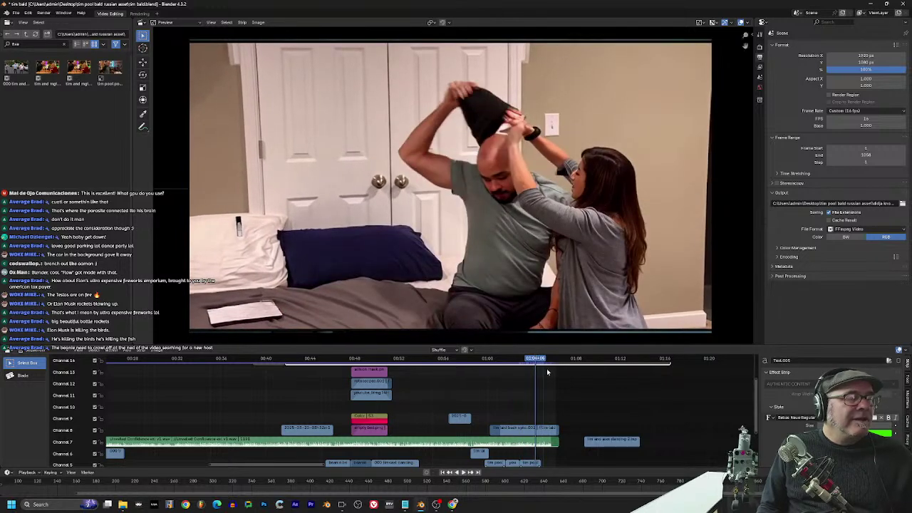
{"action": "scroll", "coordinate": [677, 408], "scroll_direction": "up", "scroll_amount": 2}
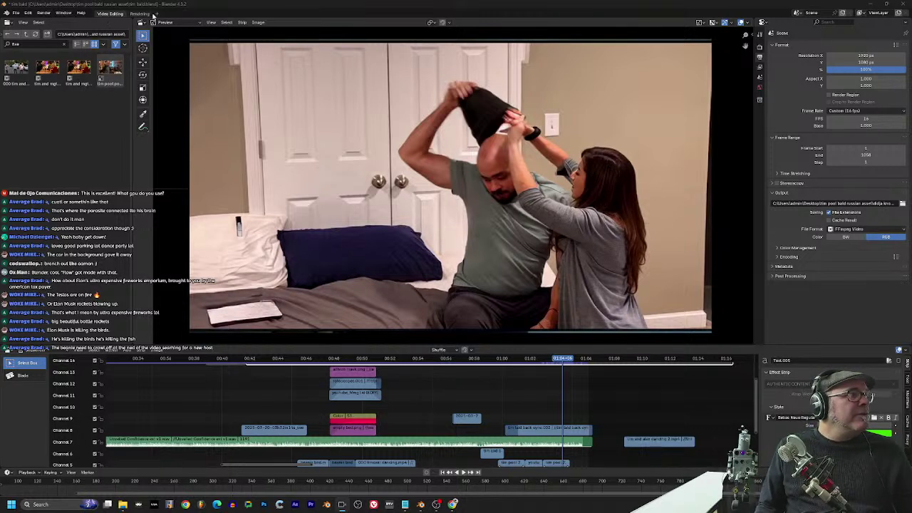
{"action": "left_click", "coordinate": [43, 12]}
{"action": "left_click", "coordinate": [57, 28]}
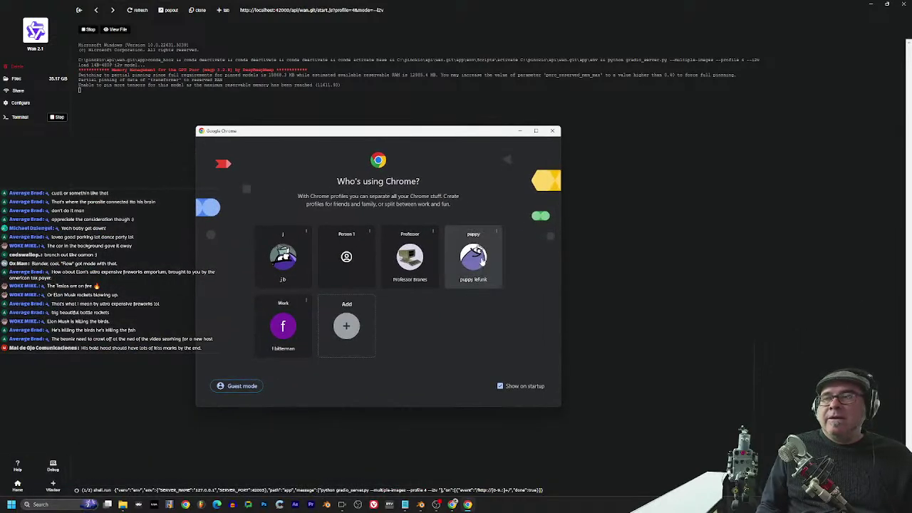
Step: Switch to a maximized Chrome window and show Google image results for "star trek salt vampire"
{"action": "left_click", "coordinate": [482, 260]}
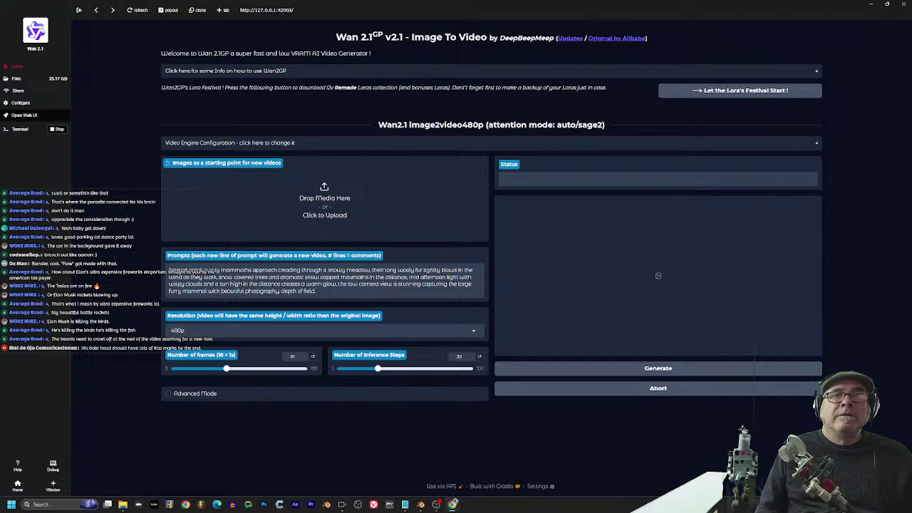
{"action": "left_click_drag", "start_coordinate": [0, 85], "coordinate": [375, 65]}
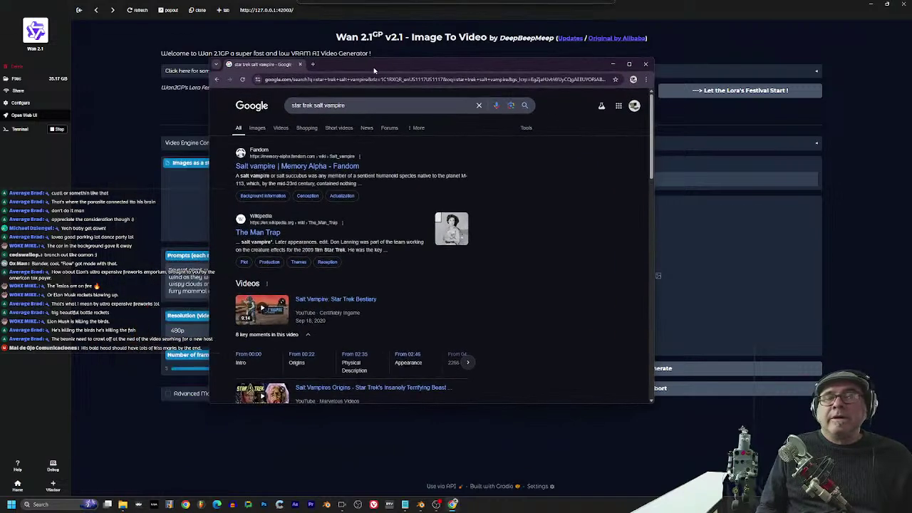
{"action": "left_click", "coordinate": [630, 64]}
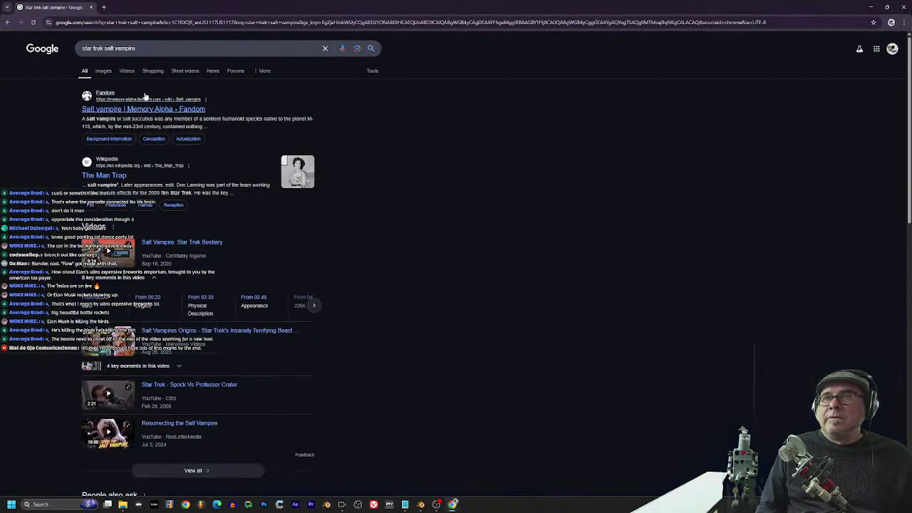
{"action": "left_click", "coordinate": [103, 71]}
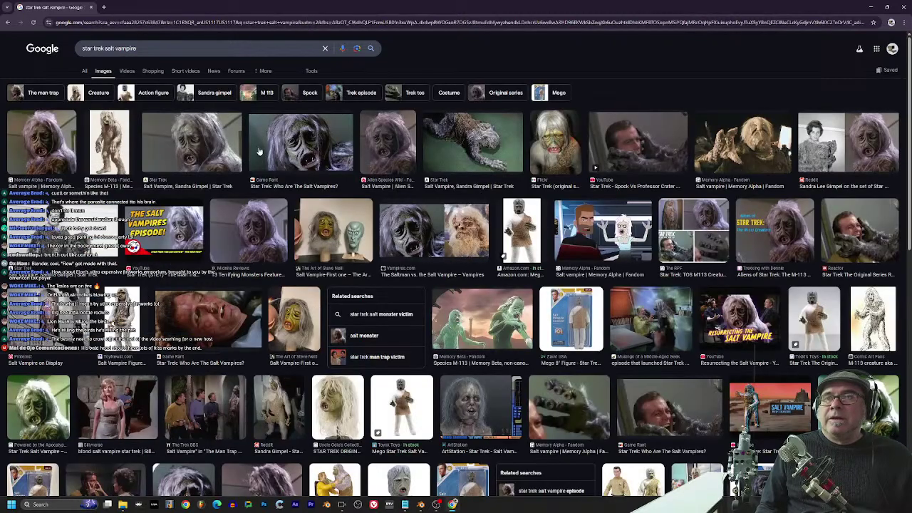
Step: Open the Game Rant article from the marked victim's image and find the photo under "How Do Salt Vampires Feed?"
{"action": "left_click", "coordinate": [178, 312]}
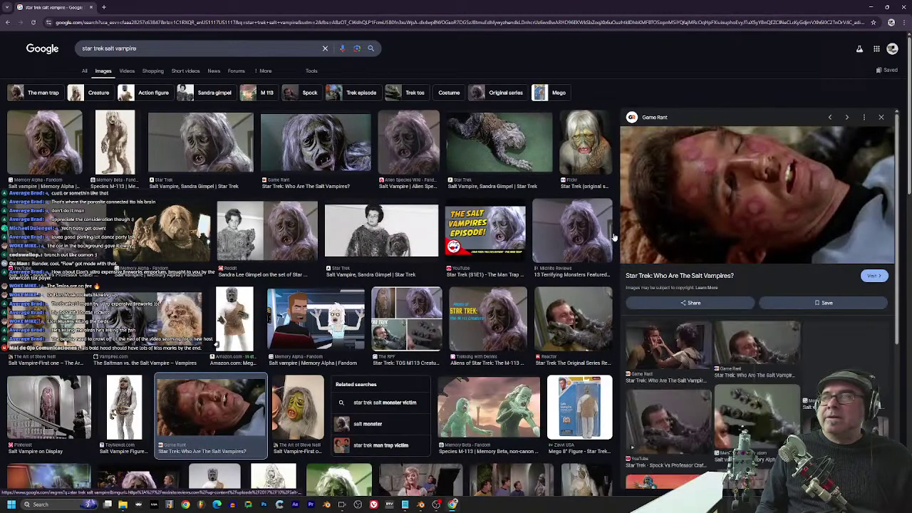
{"action": "left_click", "coordinate": [764, 187]}
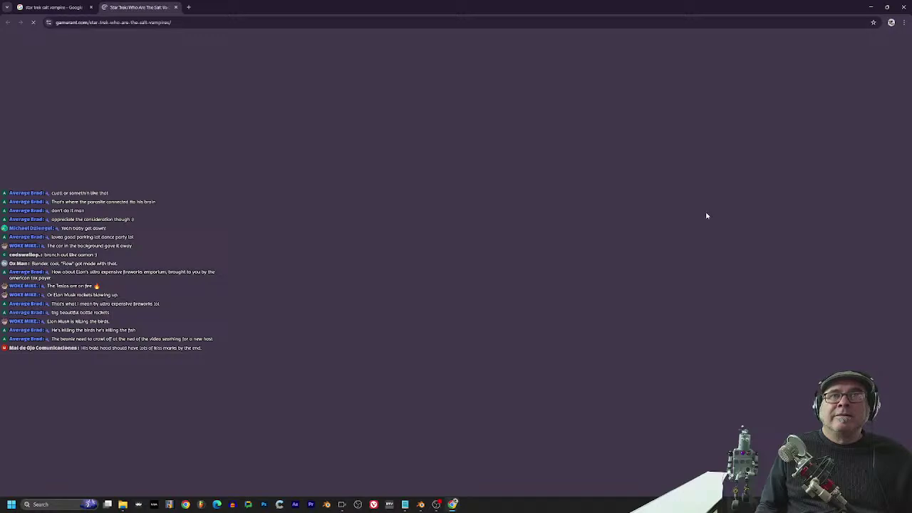
{"action": "scroll", "coordinate": [424, 304], "scroll_direction": "down", "scroll_amount": 6}
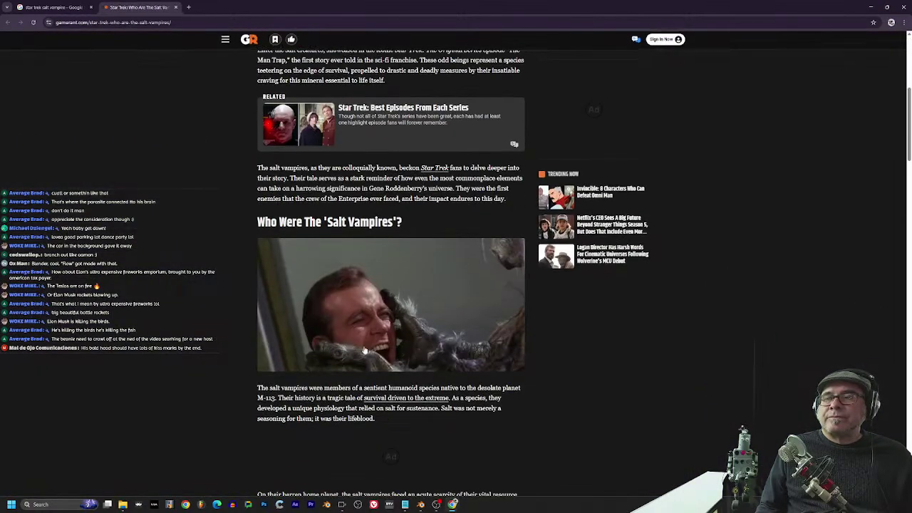
{"action": "scroll", "coordinate": [425, 304], "scroll_direction": "down", "scroll_amount": 4}
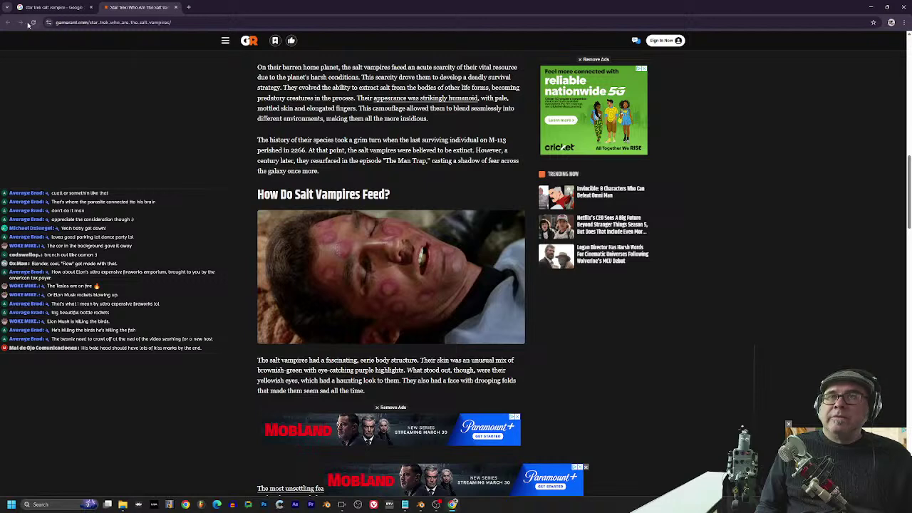
Step: Return to the Google image results and search for "star trek the cage aliens"
{"action": "left_click", "coordinate": [50, 7]}
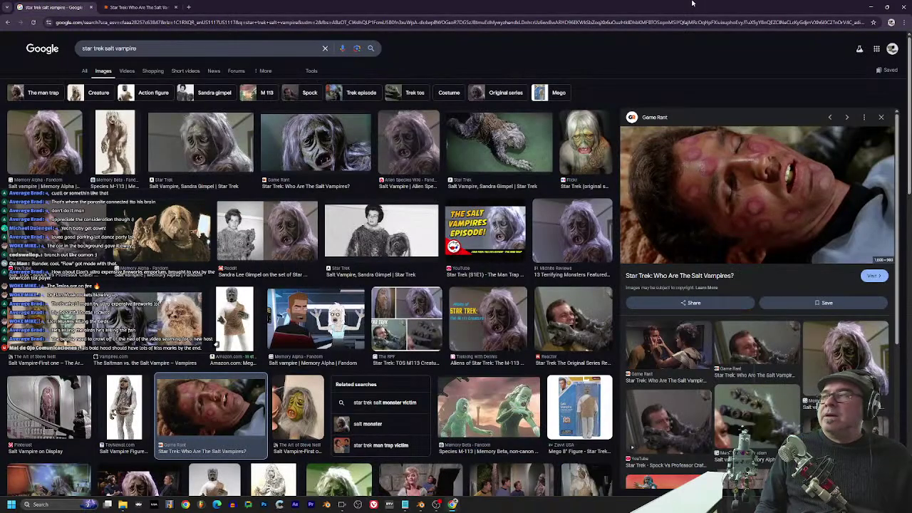
{"action": "triple_click", "coordinate": [107, 48]}
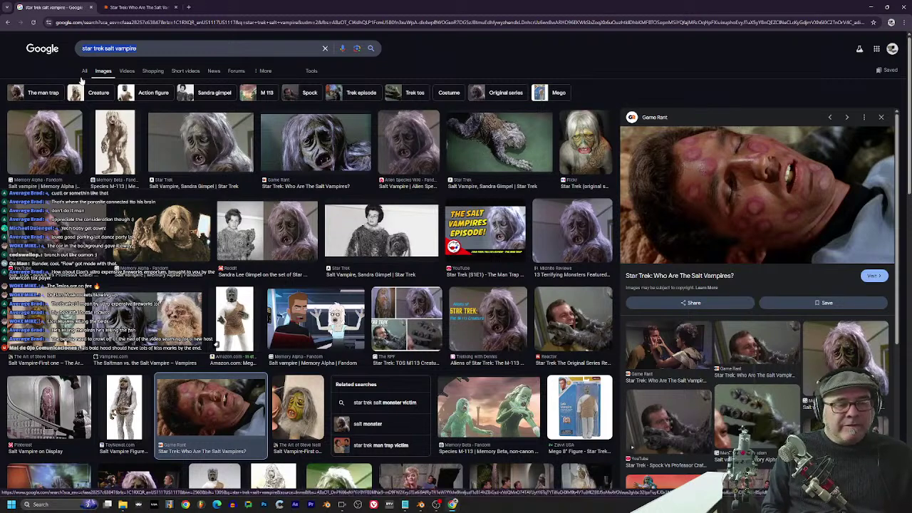
{"action": "type", "text": "star"}
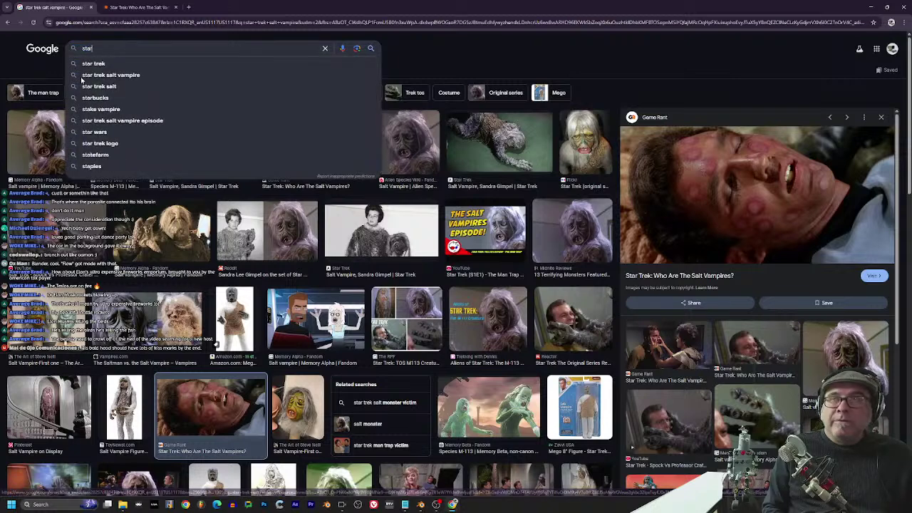
{"action": "type", "text": " trek the cage aleir"}
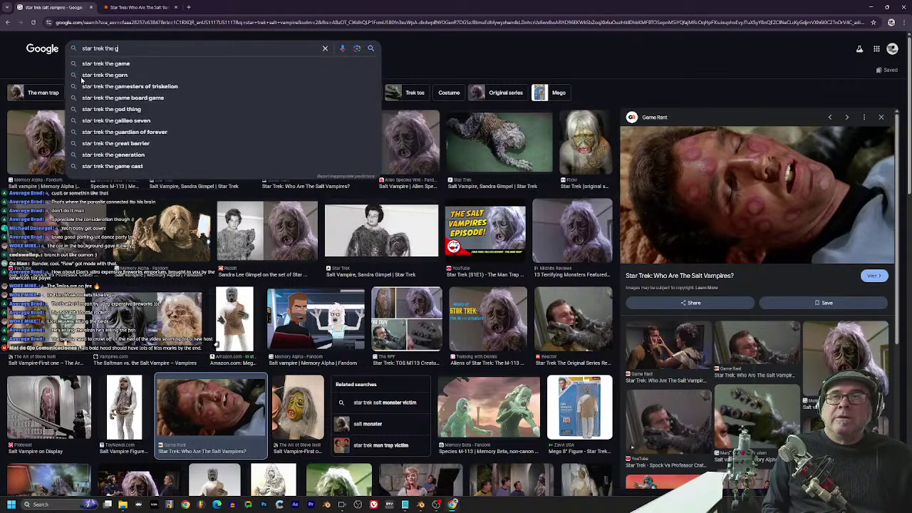
{"action": "key", "text": "BackSpace"}
{"action": "key", "text": "BackSpace"}
{"action": "key", "text": "BackSpace"}
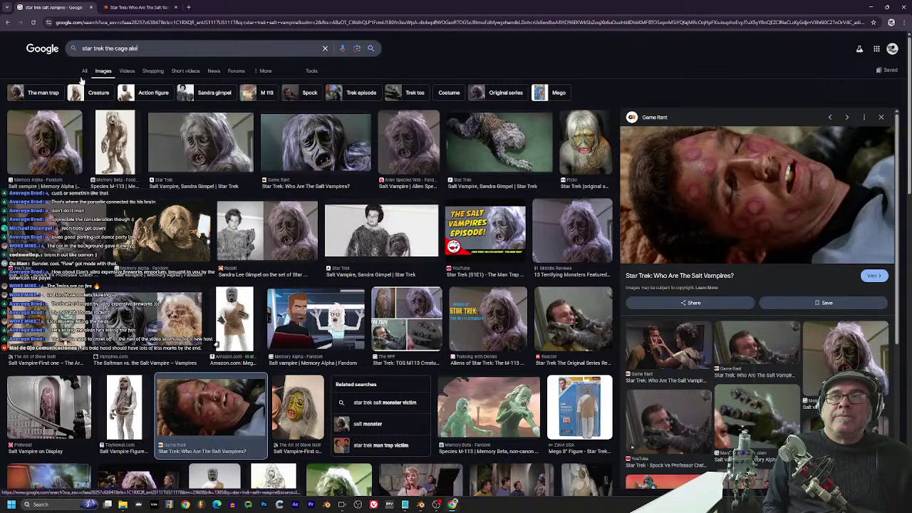
{"action": "type", "text": "iens"}
{"action": "key", "text": "Return"}
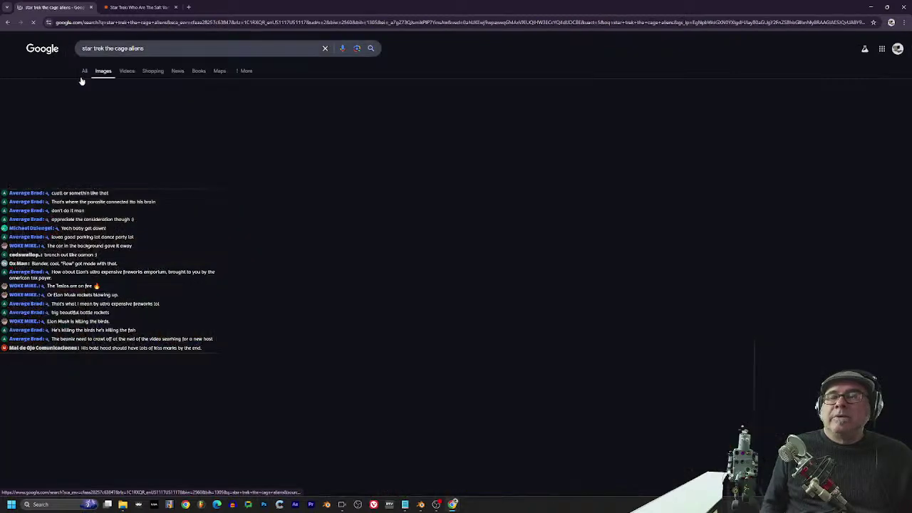
Step: Open the IMDb page for "The Cage" from the bald alien's image result and save its first photo to the Desktop
{"action": "left_click", "coordinate": [141, 124]}
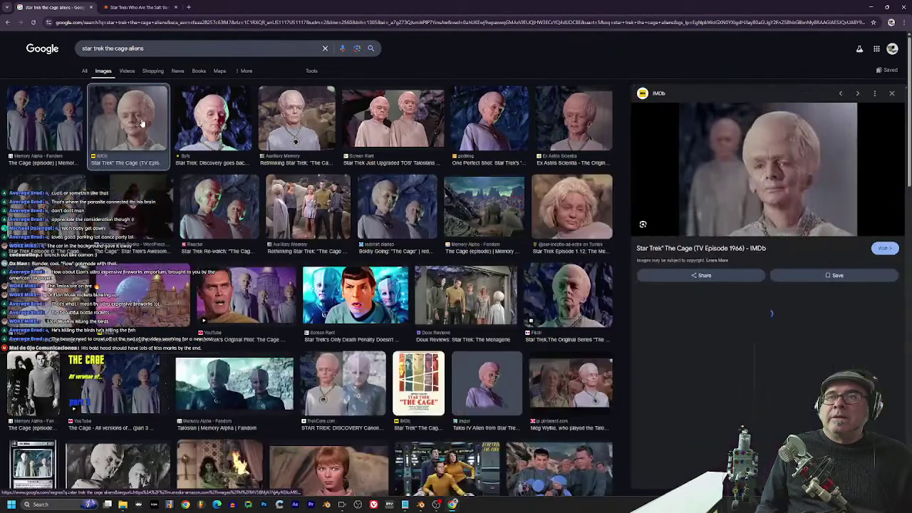
{"action": "left_click", "coordinate": [734, 165]}
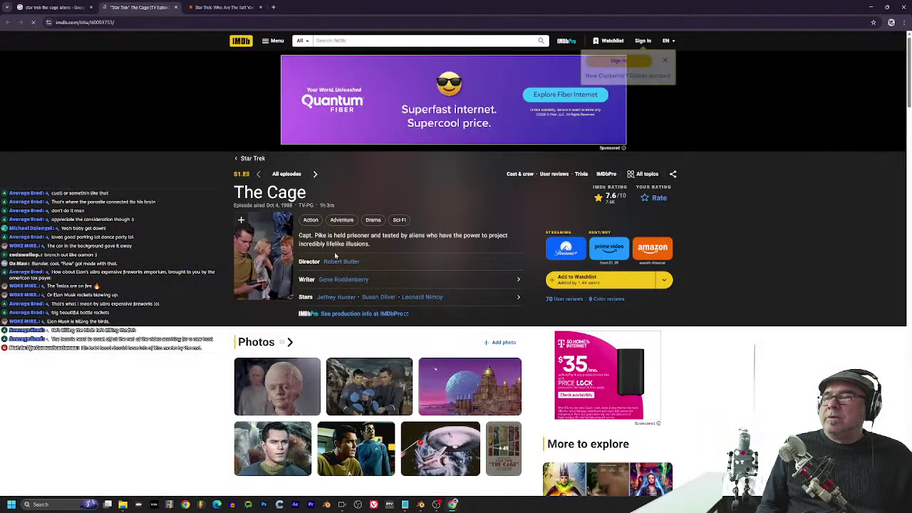
{"action": "left_click", "coordinate": [289, 388]}
{"action": "right_click", "coordinate": [454, 184]}
{"action": "left_click", "coordinate": [513, 228]}
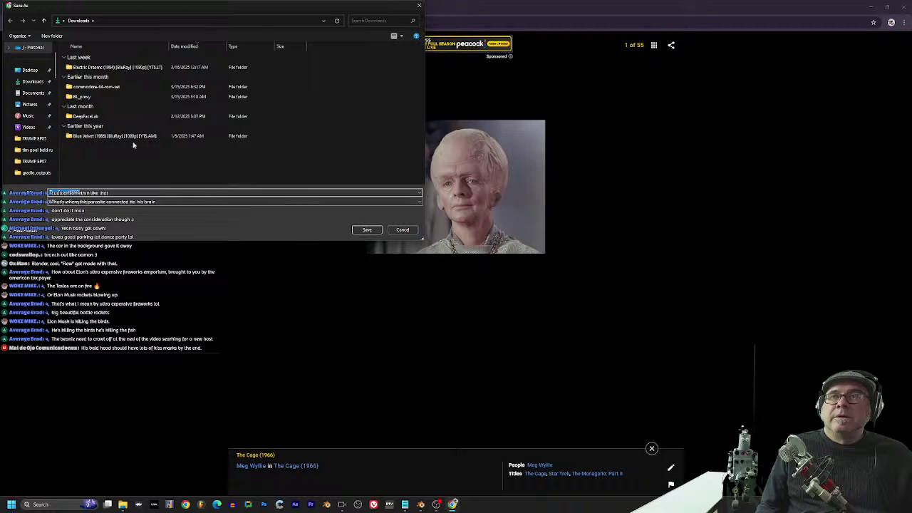
{"action": "left_click", "coordinate": [32, 70]}
{"action": "left_click", "coordinate": [366, 229]}
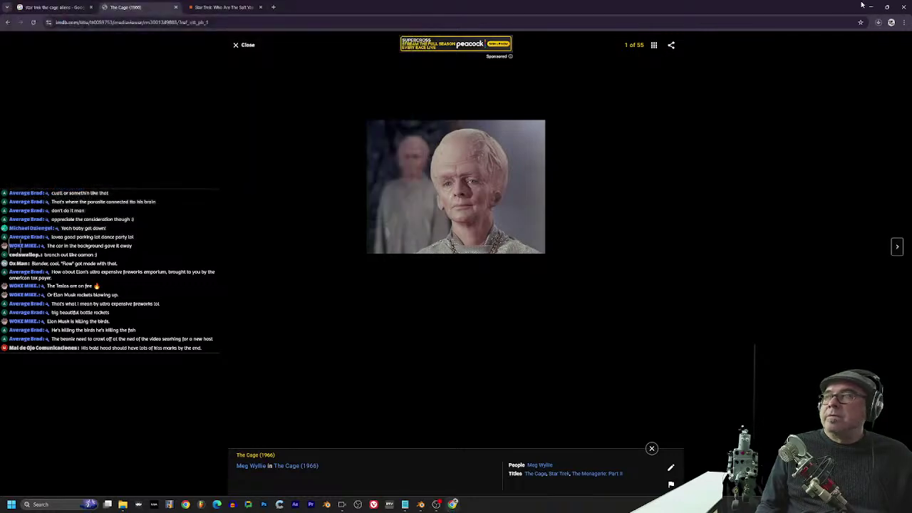
Step: Minimize the browser, go to the Pinokio home list and open the FaceFusion 3.1.1 app page
{"action": "left_click", "coordinate": [870, 7]}
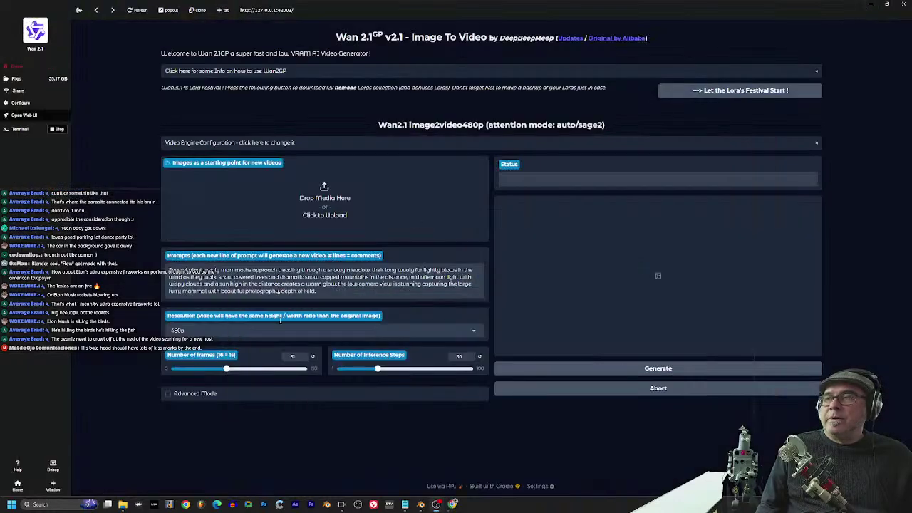
{"action": "left_click", "coordinate": [19, 486]}
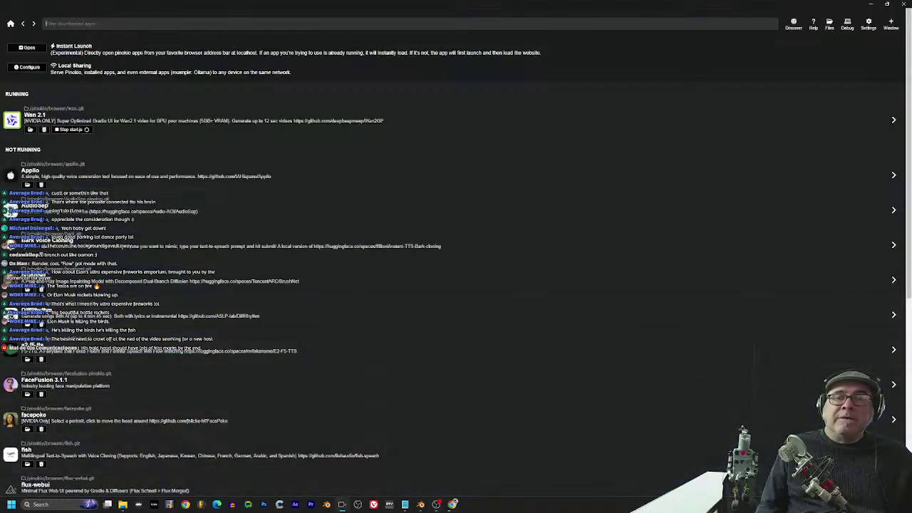
{"action": "left_click", "coordinate": [6, 394]}
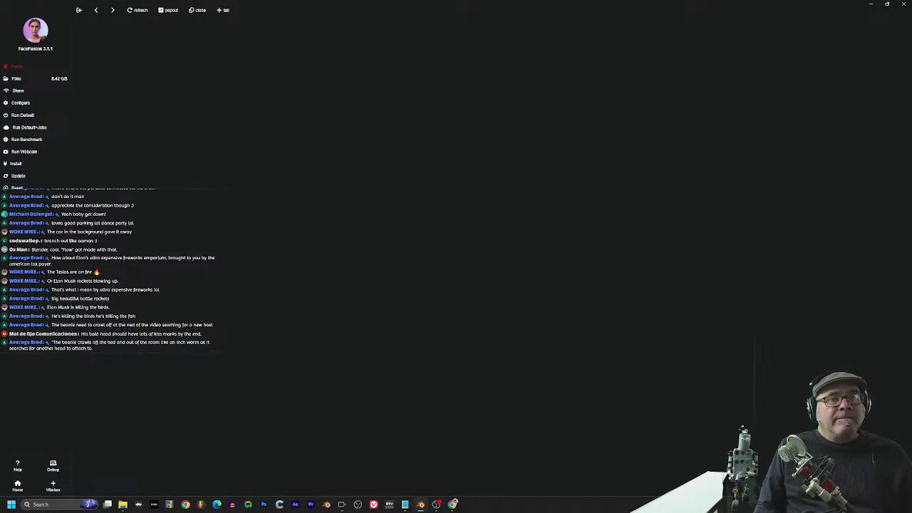
Step: Switch to Blender and scrub from the singing shot to the bed scene where the beanie is pulled off
{"action": "key", "text": "alt+Tab"}
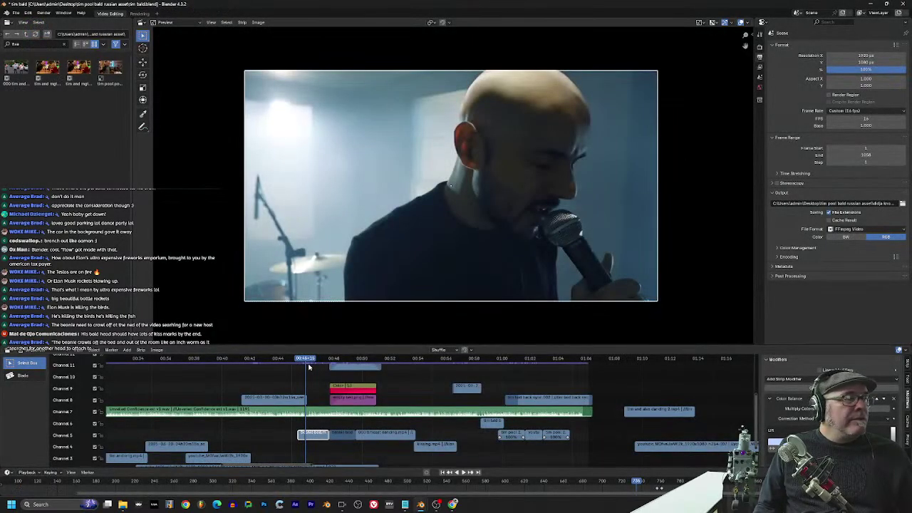
{"action": "key", "text": "space"}
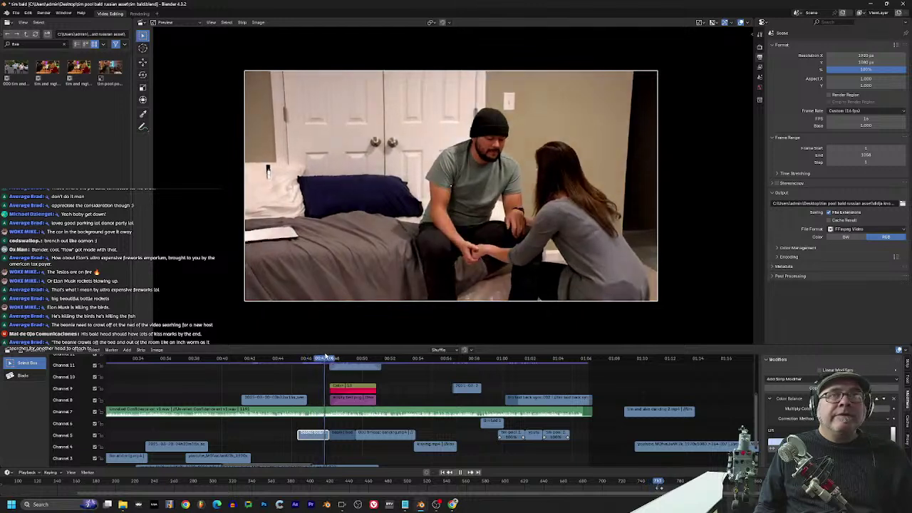
{"action": "left_click_drag", "start_coordinate": [316, 351], "coordinate": [564, 362]}
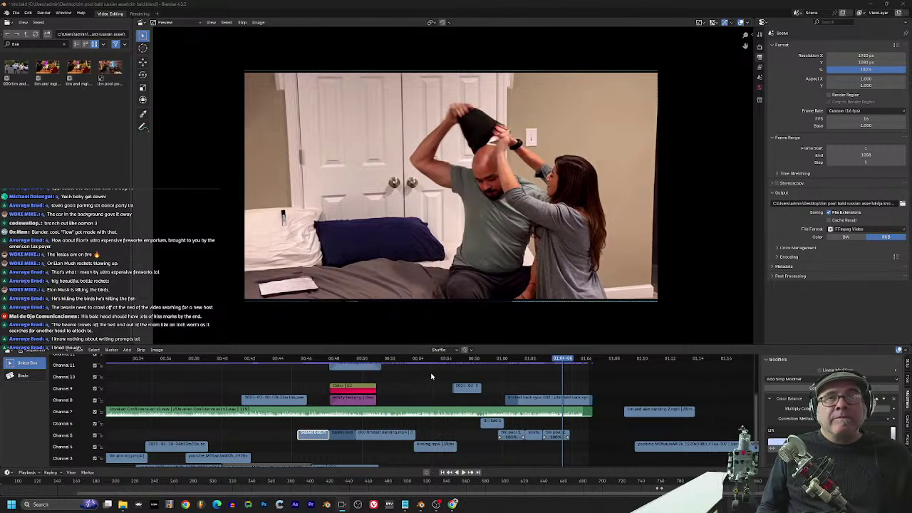
Step: Switch to Wan 2.1, generate the video from the kissing still and crawling-beanie prompt, and minimize the Notepad window
{"action": "key", "text": "alt+Tab"}
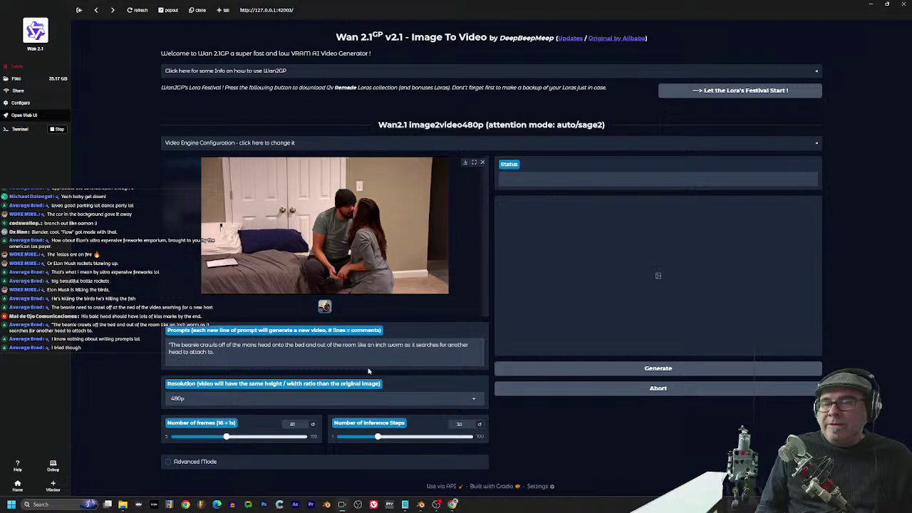
{"action": "left_click", "coordinate": [661, 371]}
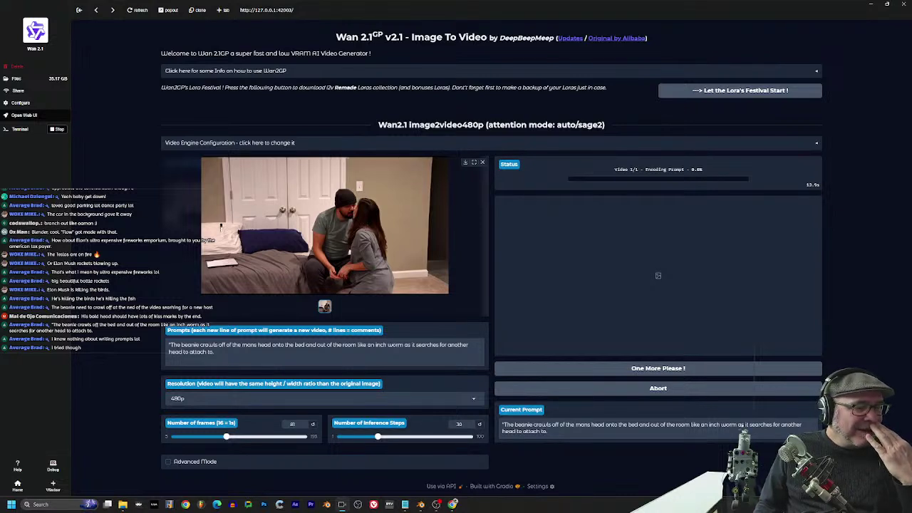
{"action": "key", "text": "alt+Tab"}
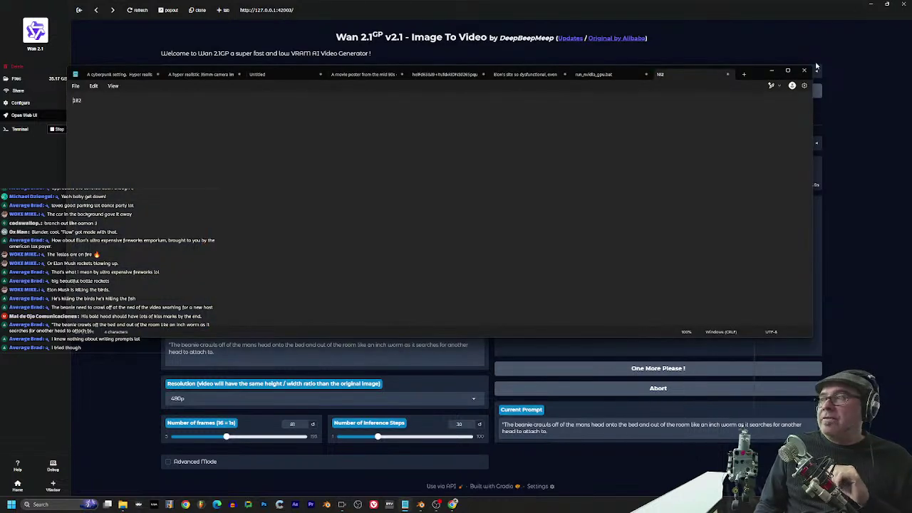
{"action": "left_click", "coordinate": [771, 72]}
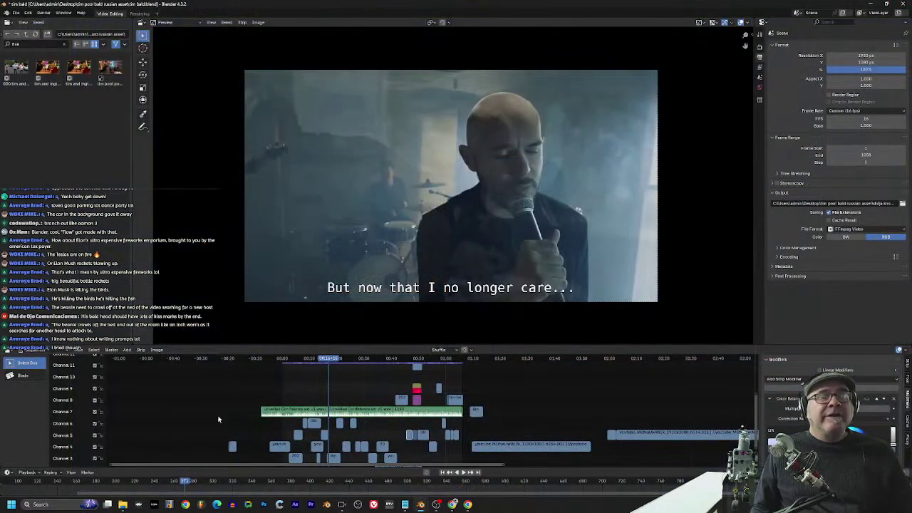
Step: Scrub to the kitchen dance shot, enlarge the preview area and play through to the skull-tattoo shot
{"action": "left_click_drag", "start_coordinate": [329, 359], "coordinate": [352, 360]}
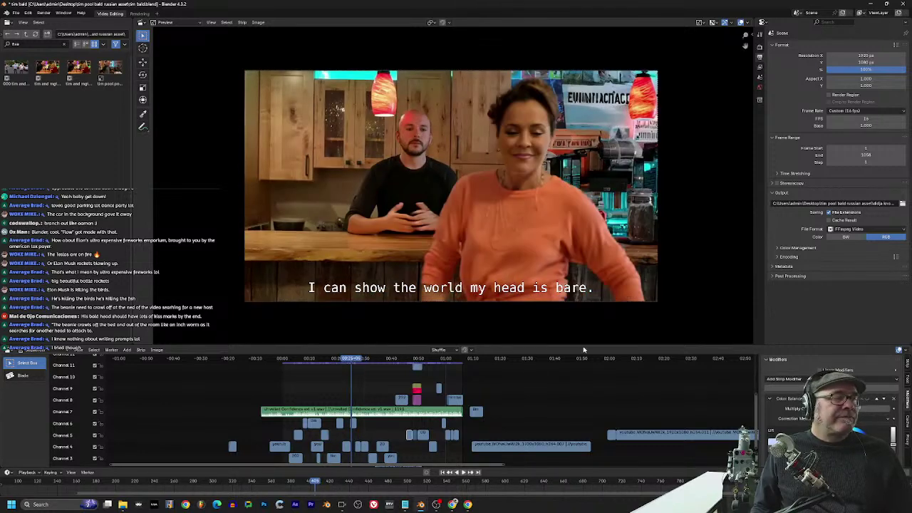
{"action": "left_click_drag", "start_coordinate": [583, 350], "coordinate": [578, 410]}
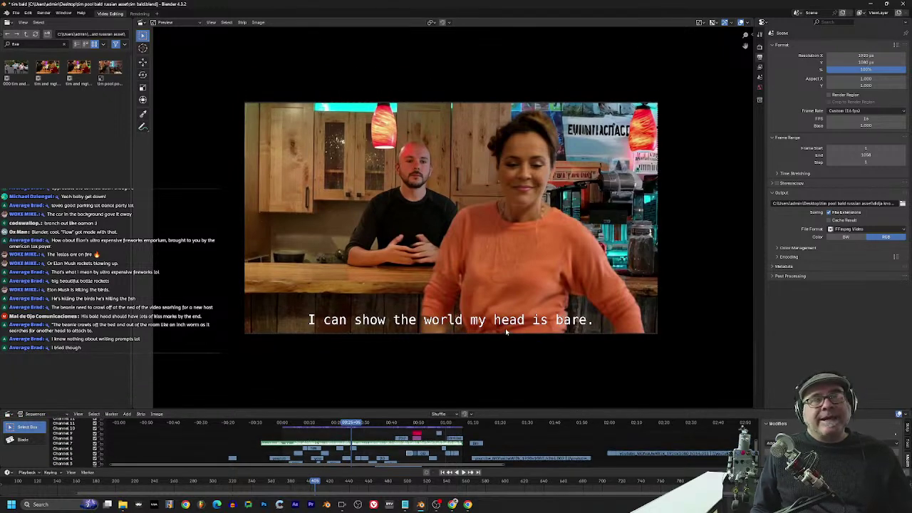
{"action": "scroll", "coordinate": [506, 328], "scroll_direction": "up", "scroll_amount": 1}
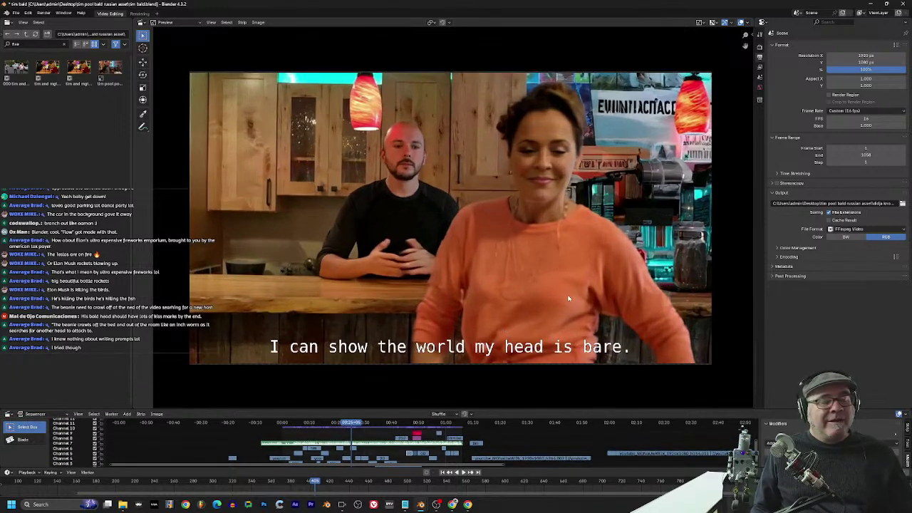
{"action": "key", "text": "space"}
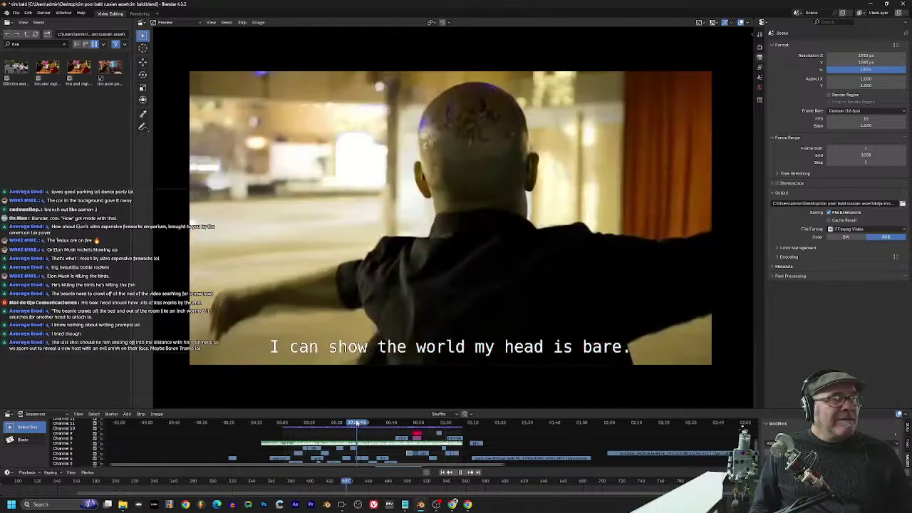
{"action": "key", "text": "Escape"}
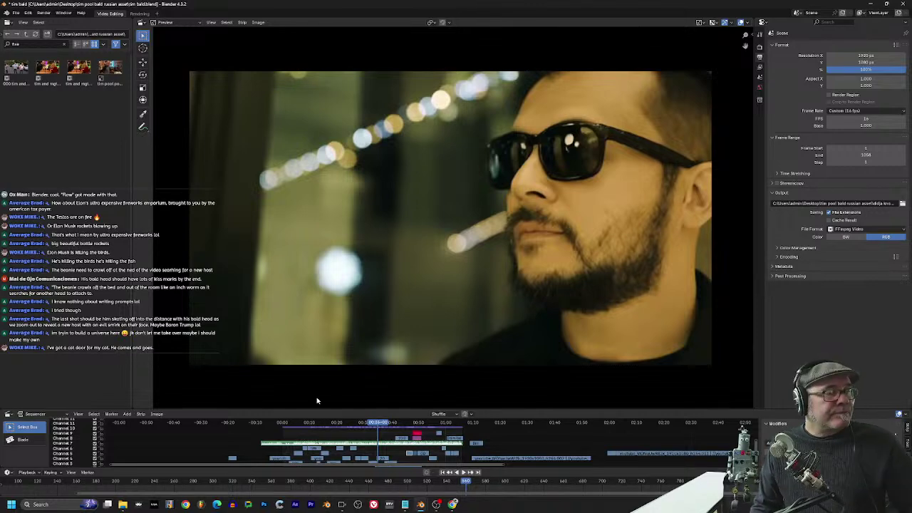
Step: Review the edit backward from the hand-on-wall shot through the kitchen dance to the skateboard shot, ending playback there
{"action": "key", "text": "space"}
{"action": "left_click", "coordinate": [391, 424]}
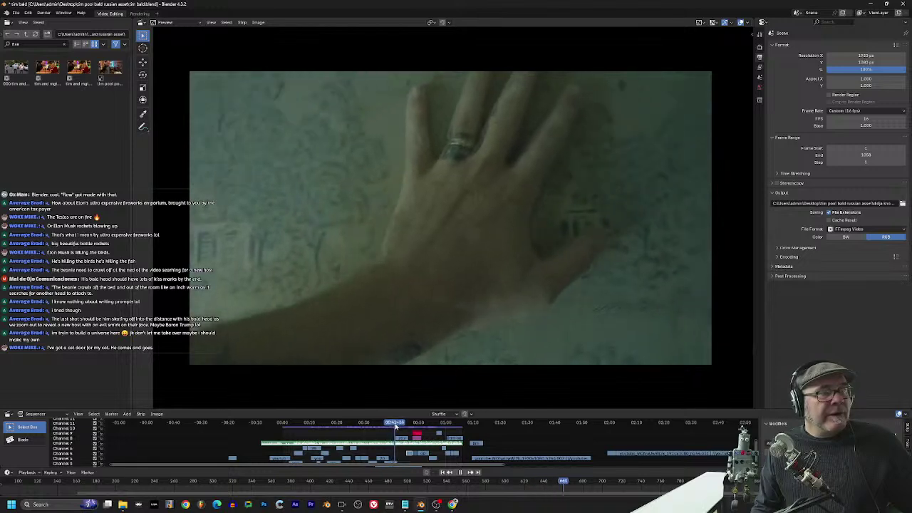
{"action": "left_click_drag", "start_coordinate": [391, 426], "coordinate": [354, 426]}
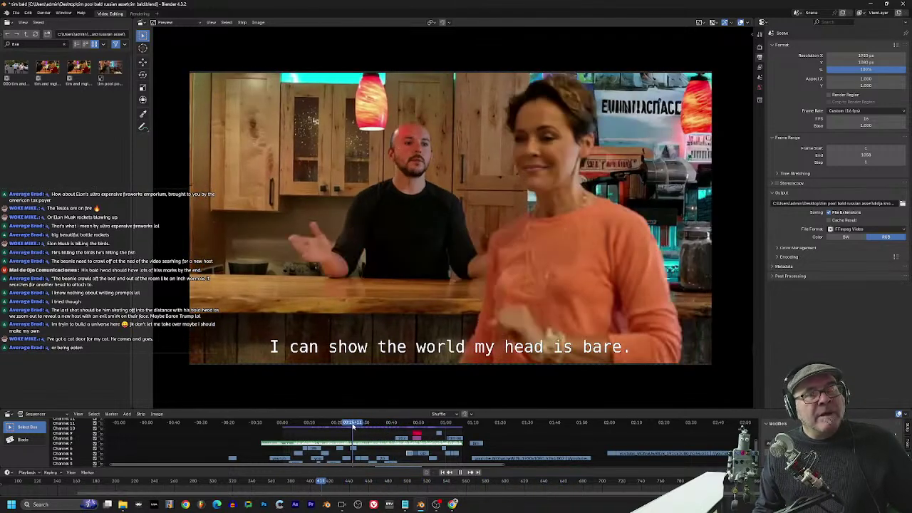
{"action": "mouse_move", "coordinate": [355, 425]}
{"action": "left_mouse_down"}
{"action": "mouse_move", "coordinate": [335, 420]}
{"action": "mouse_move", "coordinate": [342, 420]}
{"action": "left_mouse_up"}
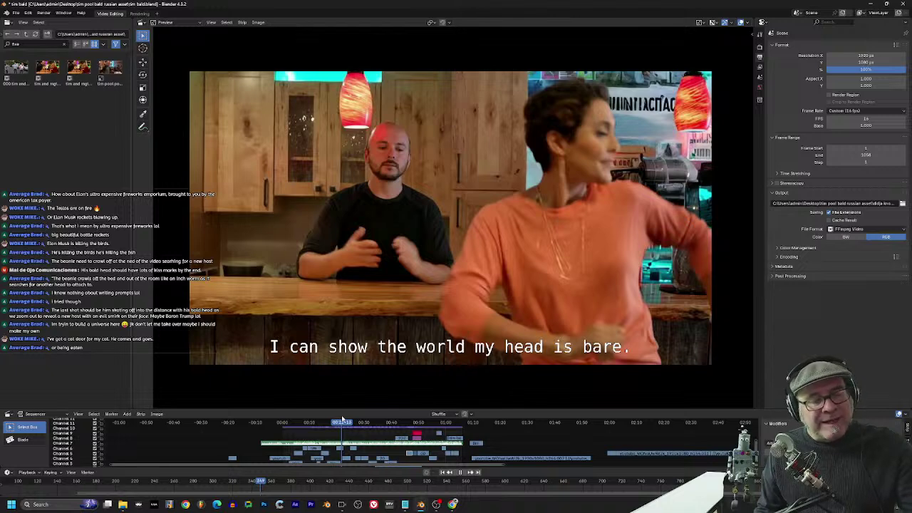
{"action": "left_click_drag", "start_coordinate": [342, 419], "coordinate": [323, 420]}
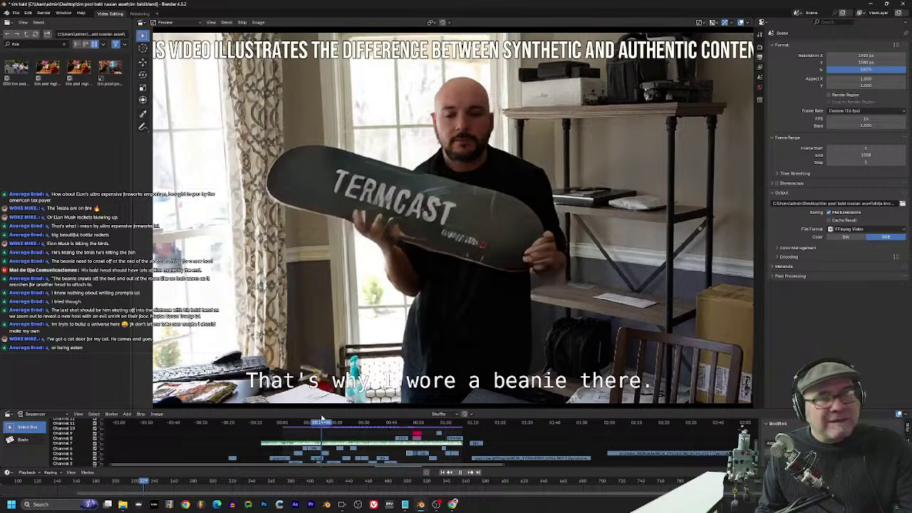
{"action": "key", "text": "Escape"}
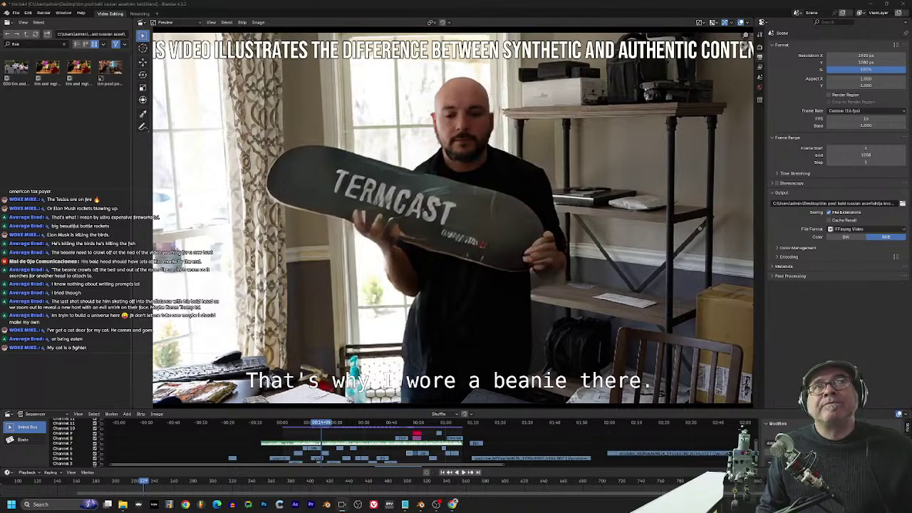
Step: Return to Blender and replay the bald-head strip on Channel 8, stopping at 00:27+08 on the tattooed scalp
{"action": "key", "text": "alt+Tab"}
{"action": "key", "text": "alt+Tab"}
{"action": "key", "text": "alt+Tab"}
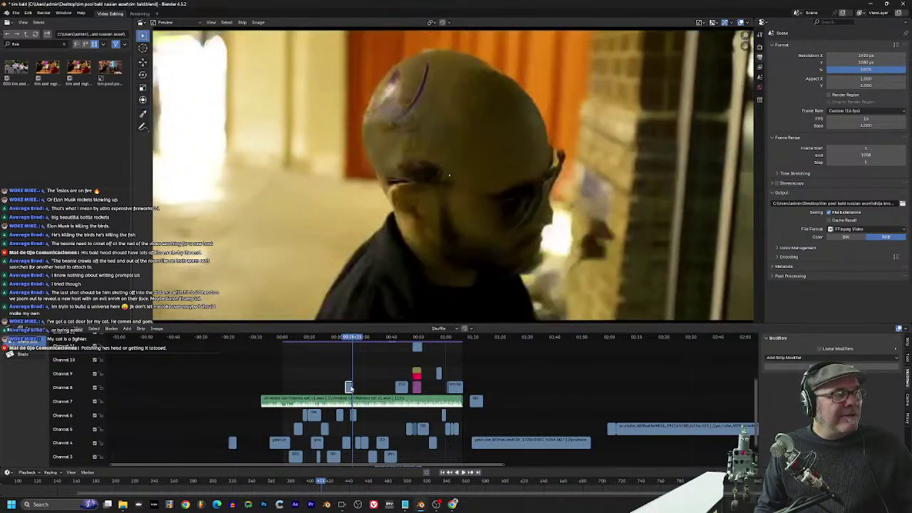
{"action": "scroll", "coordinate": [335, 387], "scroll_direction": "up", "scroll_amount": 3}
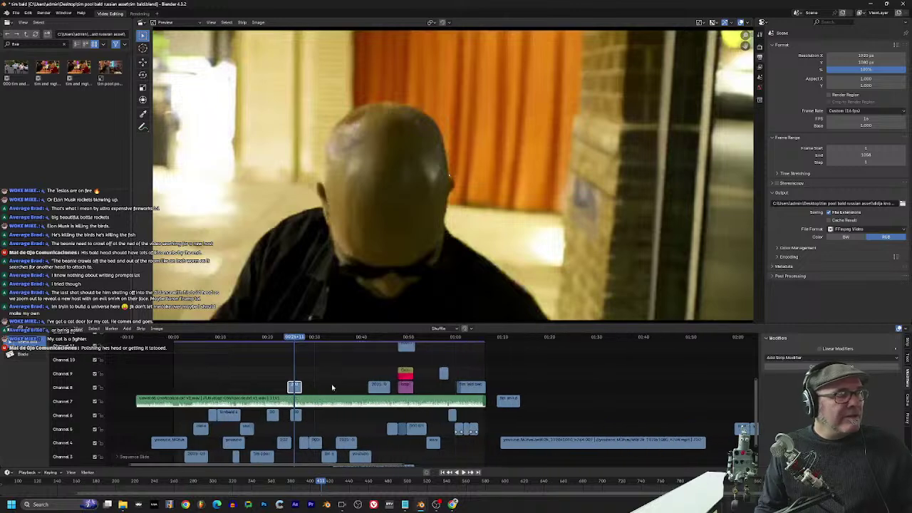
{"action": "left_click", "coordinate": [300, 339]}
{"action": "key", "text": "space"}
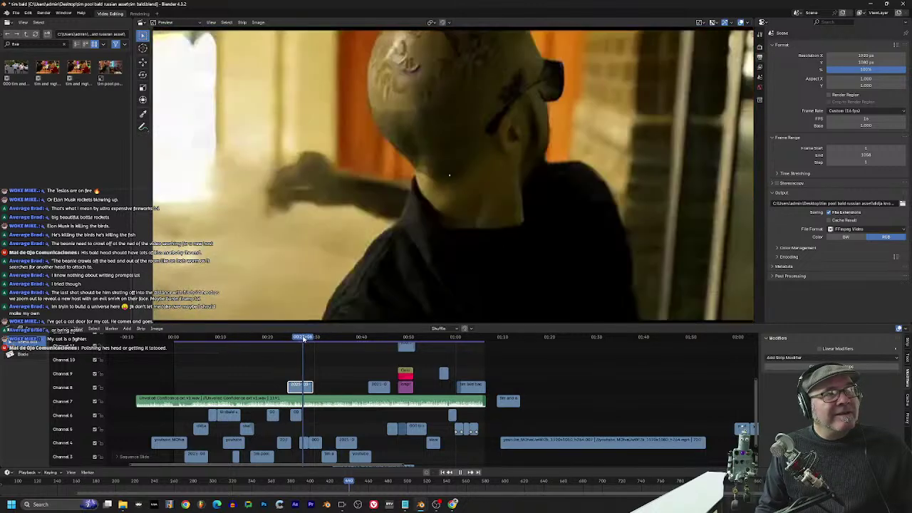
{"action": "left_click", "coordinate": [300, 340]}
{"action": "left_click", "coordinate": [291, 339]}
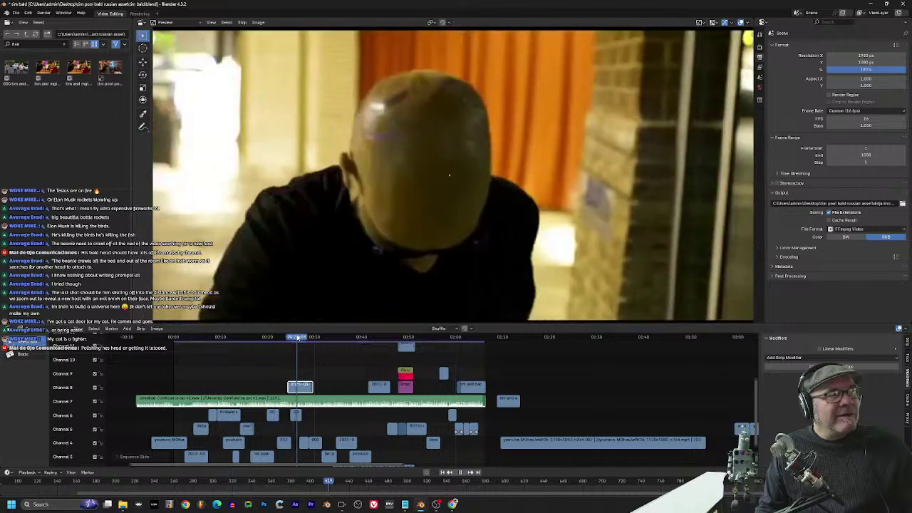
{"action": "key", "text": "space"}
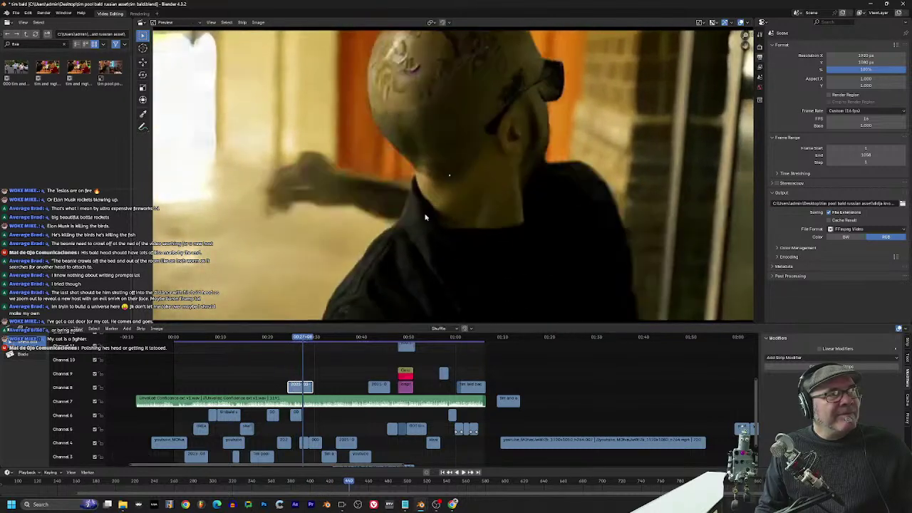
Step: Fit the whole frame in the preview, play the tattooed-head shot and scrub back to the sunglasses shot at 00:25+07
{"action": "scroll", "coordinate": [392, 280], "scroll_direction": "down", "scroll_amount": 4}
{"action": "key", "text": "space"}
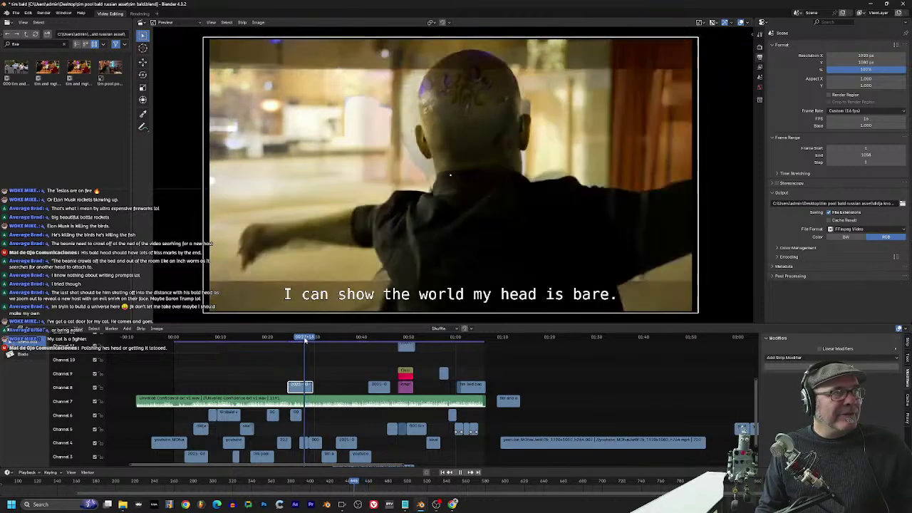
{"action": "left_click", "coordinate": [306, 340]}
{"action": "left_click_drag", "start_coordinate": [305, 339], "coordinate": [293, 335]}
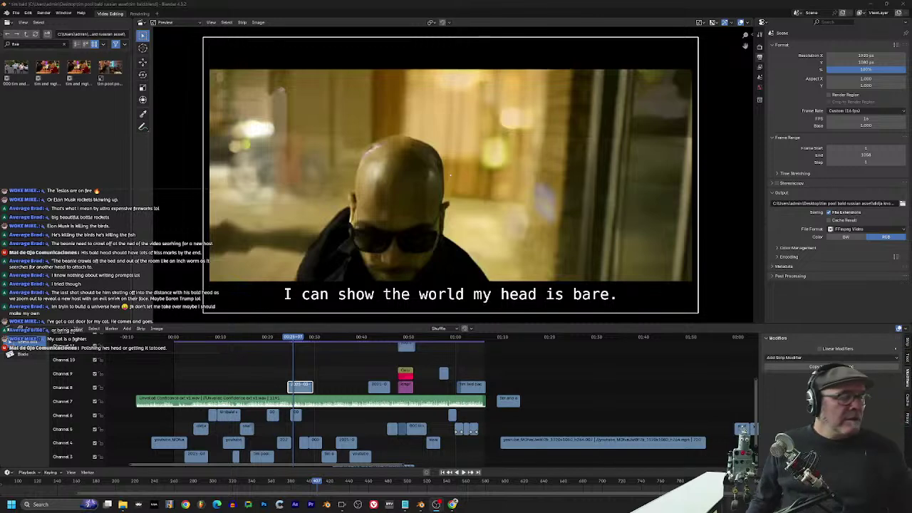
Step: Play the bald singer's microphone shot in short passes, replaying its close-up with the preview zoomed out
{"action": "left_click", "coordinate": [372, 338]}
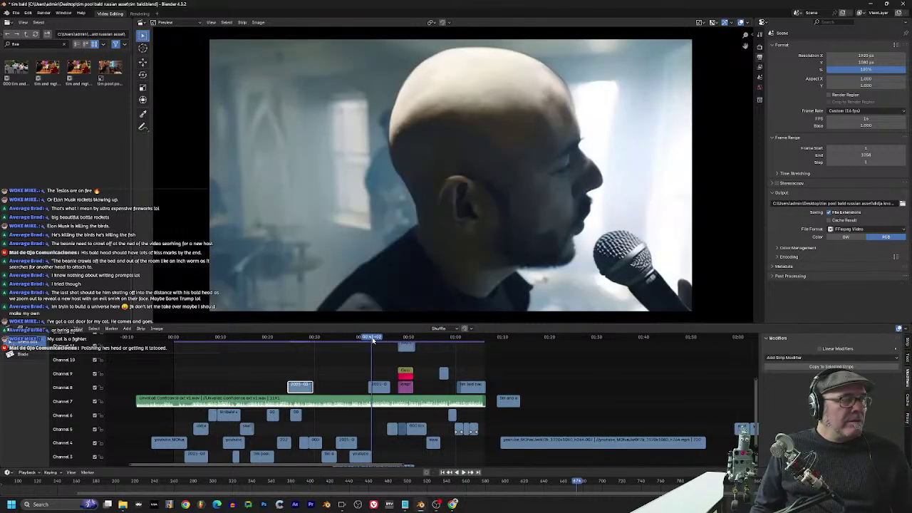
{"action": "key", "text": "space"}
{"action": "left_click_drag", "start_coordinate": [379, 340], "coordinate": [377, 341]}
{"action": "key", "text": "space"}
{"action": "scroll", "coordinate": [554, 220], "scroll_direction": "down", "scroll_amount": 2}
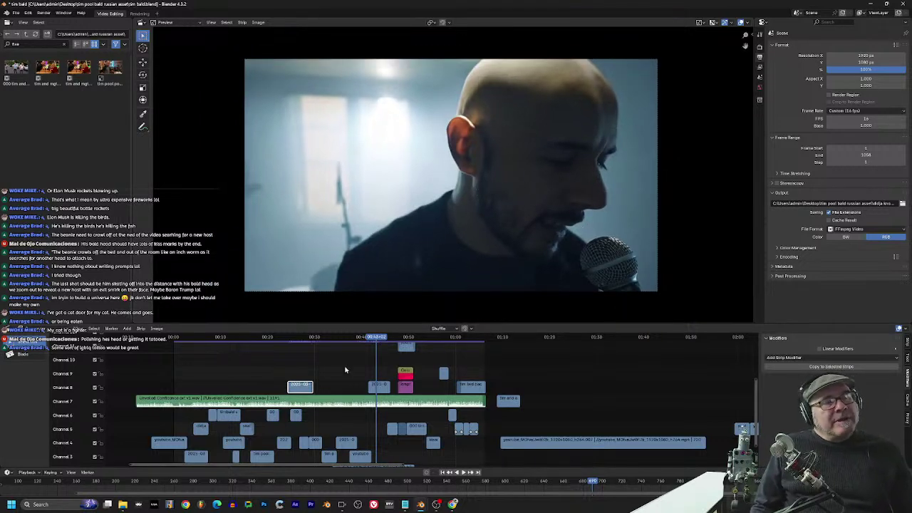
{"action": "key", "text": "space"}
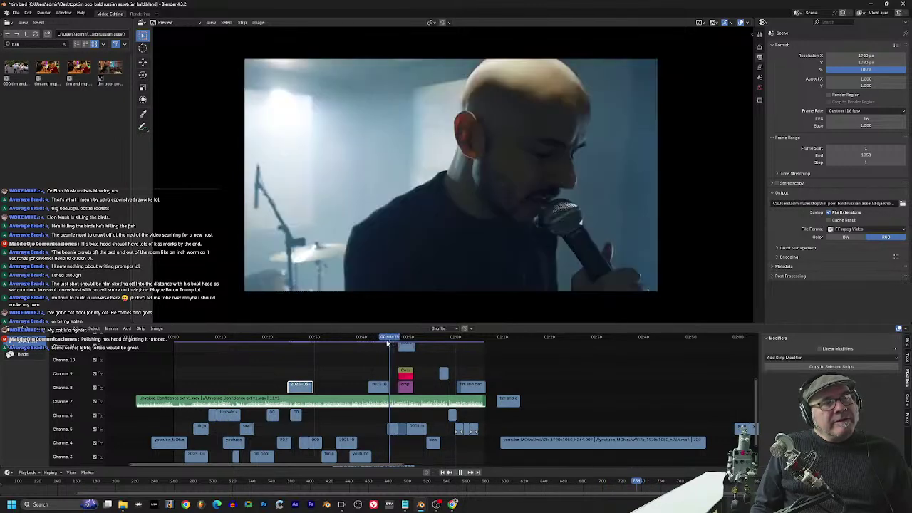
Step: Stop playback and scrub back to the opening frames of the bald singer's microphone shot
{"action": "left_click_drag", "start_coordinate": [387, 343], "coordinate": [370, 338]}
{"action": "key", "text": "Left"}
{"action": "key", "text": "Right"}
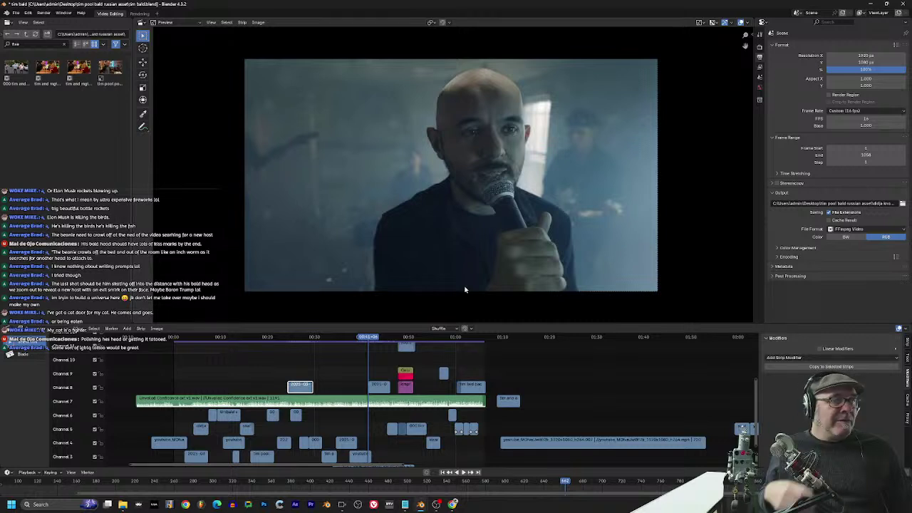
Step: Examine the singer's head frame by frame, advancing from the start of the microphone shot to 00:44+02
{"action": "key", "text": "Right"}
{"action": "key", "text": "Right"}
{"action": "key", "text": "Right"}
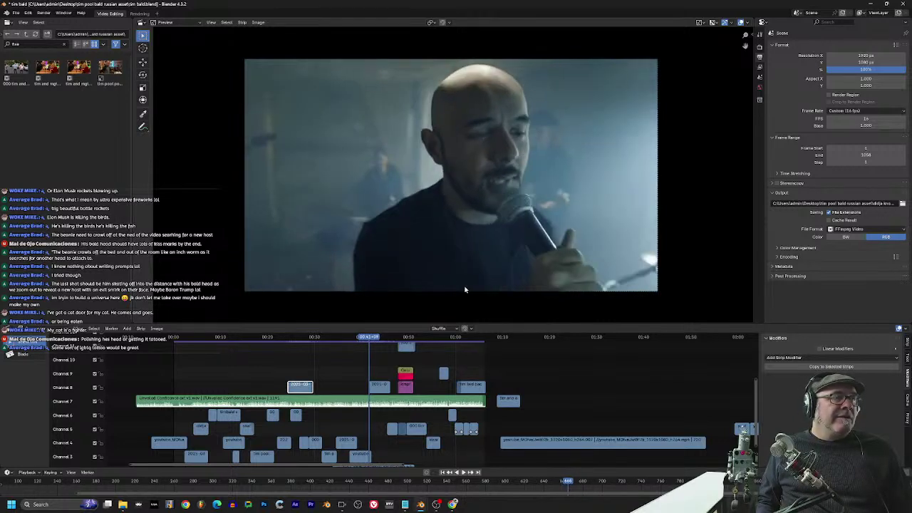
{"action": "key", "text": "Left"}
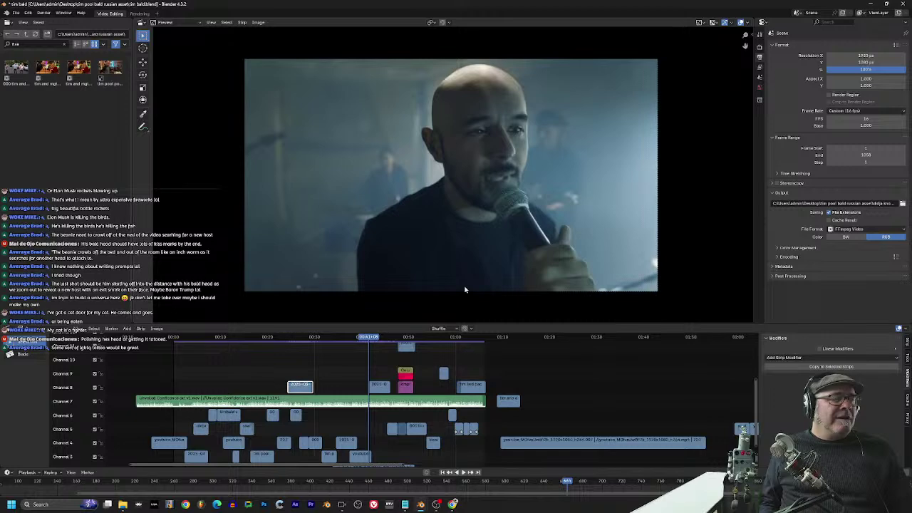
{"action": "key", "text": "Right"}
{"action": "key", "text": "Right"}
{"action": "key", "text": "Right"}
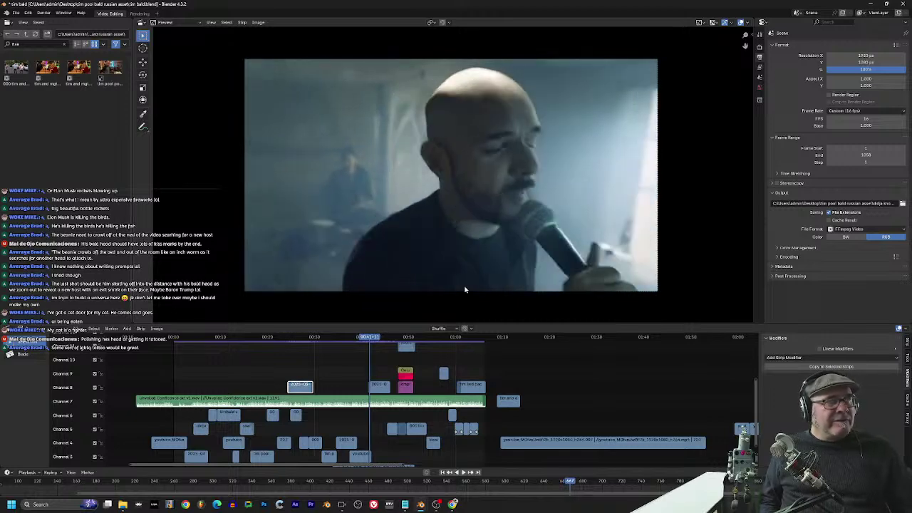
{"action": "key", "text": "Right"}
{"action": "key", "text": "Right"}
{"action": "key", "text": "Right"}
{"action": "key", "text": "Right"}
{"action": "key", "text": "Right"}
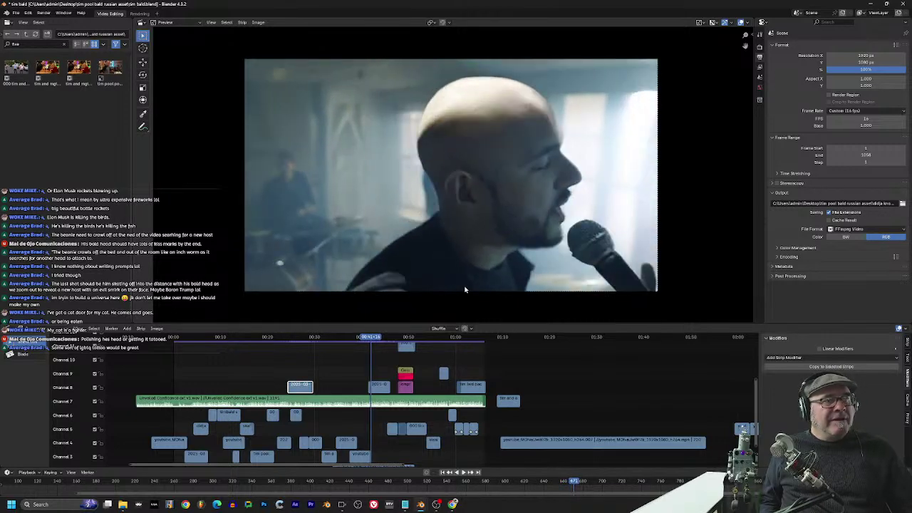
{"action": "key", "text": "Right"}
{"action": "key", "text": "Right"}
{"action": "key", "text": "Right"}
{"action": "key", "text": "Right"}
{"action": "key", "text": "Right"}
{"action": "key", "text": "Right"}
{"action": "key", "text": "Right"}
{"action": "key", "text": "Right"}
{"action": "key", "text": "Right"}
{"action": "key", "text": "Right"}
{"action": "key", "text": "Right"}
{"action": "key", "text": "Right"}
{"action": "key", "text": "Right"}
{"action": "key", "text": "Right"}
{"action": "key", "text": "Right"}
{"action": "key", "text": "Right"}
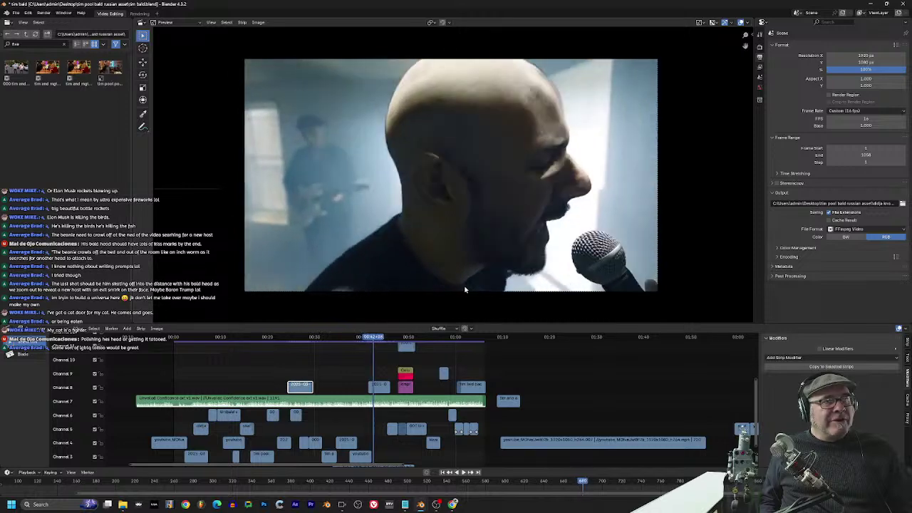
{"action": "key", "text": "Right"}
{"action": "key", "text": "Right"}
{"action": "key", "text": "Right"}
{"action": "key", "text": "Right"}
{"action": "key", "text": "Right"}
{"action": "key", "text": "Right"}
{"action": "key", "text": "Right"}
{"action": "key", "text": "Right"}
{"action": "key", "text": "Right"}
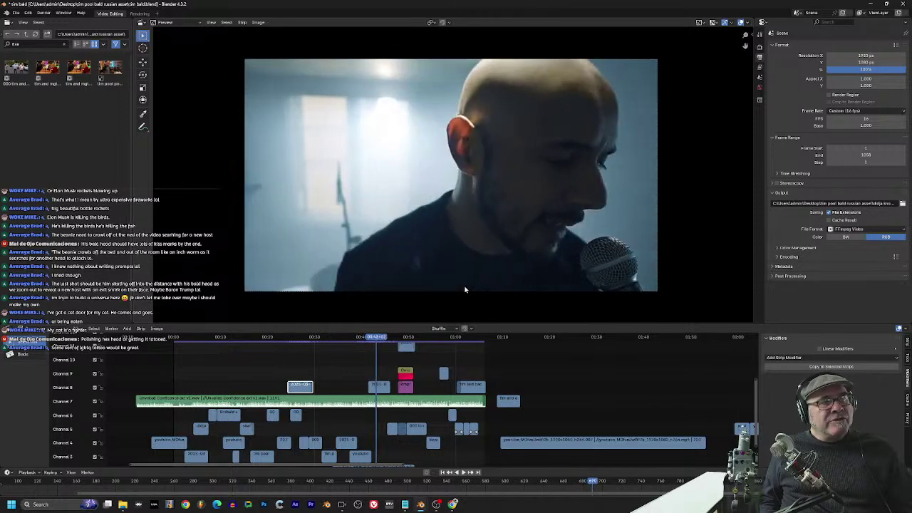
{"action": "key", "text": "Right"}
{"action": "key", "text": "Right"}
{"action": "key", "text": "Right"}
{"action": "key", "text": "Right"}
{"action": "key", "text": "Right"}
{"action": "key", "text": "Right"}
{"action": "key", "text": "Right"}
{"action": "key", "text": "Right"}
{"action": "key", "text": "Right"}
{"action": "key", "text": "Right"}
{"action": "key", "text": "Right"}
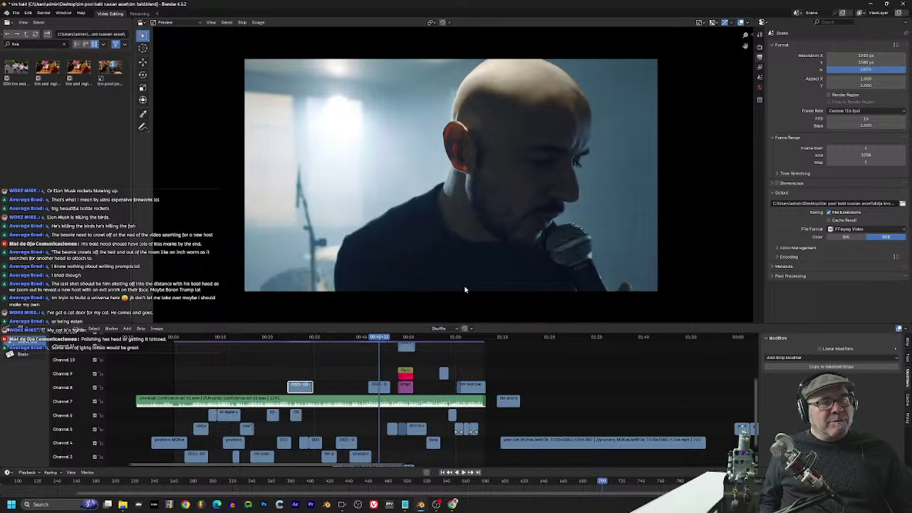
{"action": "key", "text": "Right"}
{"action": "key", "text": "Right"}
{"action": "key", "text": "Right"}
{"action": "key", "text": "Right"}
{"action": "key", "text": "Right"}
{"action": "key", "text": "Right"}
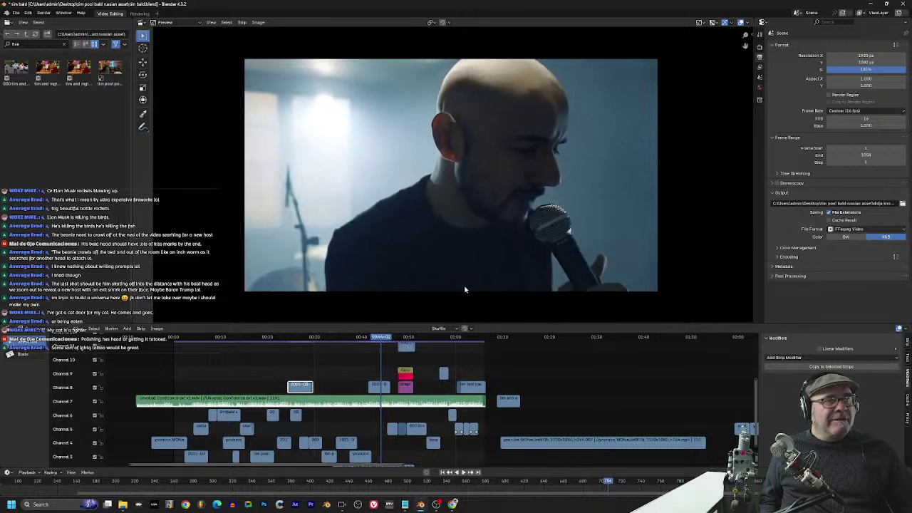
Step: Step backward frame by frame through the singer shot to where he faces the camera near 00:41
{"action": "key", "text": "Left"}
{"action": "key", "text": "Left"}
{"action": "key", "text": "Left"}
{"action": "key", "text": "Left"}
{"action": "key", "text": "Left"}
{"action": "key", "text": "Left"}
{"action": "key", "text": "Left"}
{"action": "key", "text": "Left"}
{"action": "key", "text": "Left"}
{"action": "key", "text": "Left"}
{"action": "key", "text": "Left"}
{"action": "key", "text": "Left"}
{"action": "key", "text": "Left"}
{"action": "key", "text": "Left"}
{"action": "key", "text": "Left"}
{"action": "key", "text": "Left"}
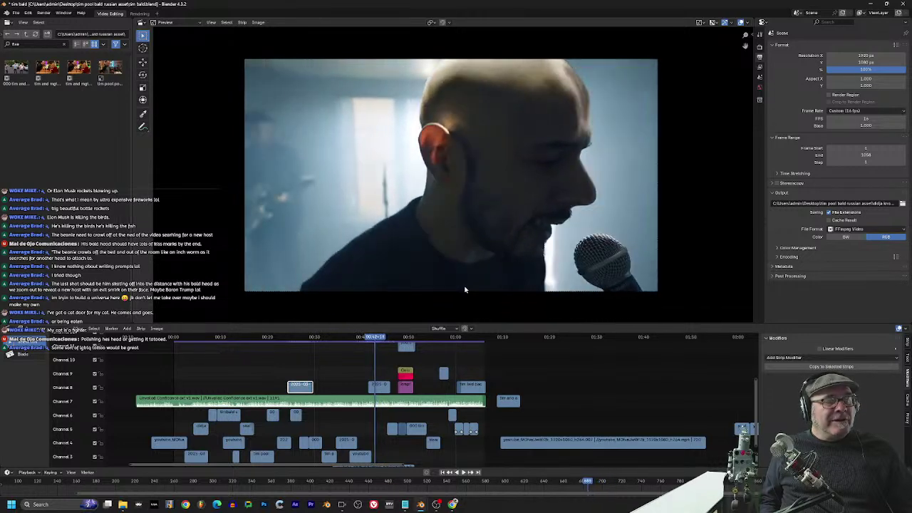
{"action": "key", "text": "Left"}
{"action": "key", "text": "Left"}
{"action": "key", "text": "Left"}
{"action": "key", "text": "Left"}
{"action": "key", "text": "Left"}
{"action": "key", "text": "Left"}
{"action": "key", "text": "Left"}
{"action": "key", "text": "Left"}
{"action": "key", "text": "Left"}
{"action": "key", "text": "Left"}
{"action": "key", "text": "Left"}
{"action": "key", "text": "Left"}
{"action": "key", "text": "Left"}
{"action": "key", "text": "Left"}
{"action": "key", "text": "Left"}
{"action": "key", "text": "Left"}
{"action": "key", "text": "Left"}
{"action": "key", "text": "Left"}
{"action": "key", "text": "Left"}
{"action": "key", "text": "Left"}
{"action": "key", "text": "Left"}
{"action": "key", "text": "Left"}
{"action": "key", "text": "Left"}
{"action": "key", "text": "Left"}
{"action": "key", "text": "Left"}
{"action": "key", "text": "Left"}
{"action": "key", "text": "Left"}
{"action": "key", "text": "Left"}
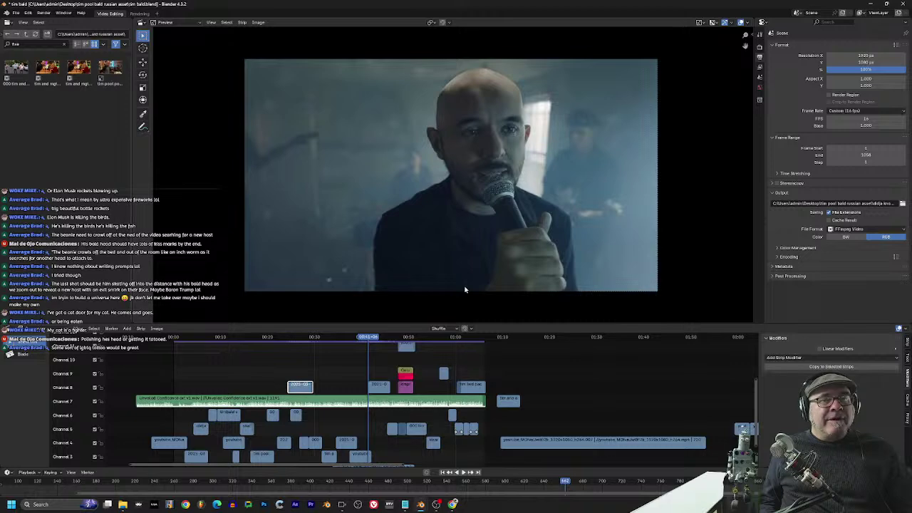
Step: Advance a few frames to where the singer turns his head toward the microphone in profile
{"action": "key", "text": "Right"}
{"action": "key", "text": "Right"}
{"action": "key", "text": "Right"}
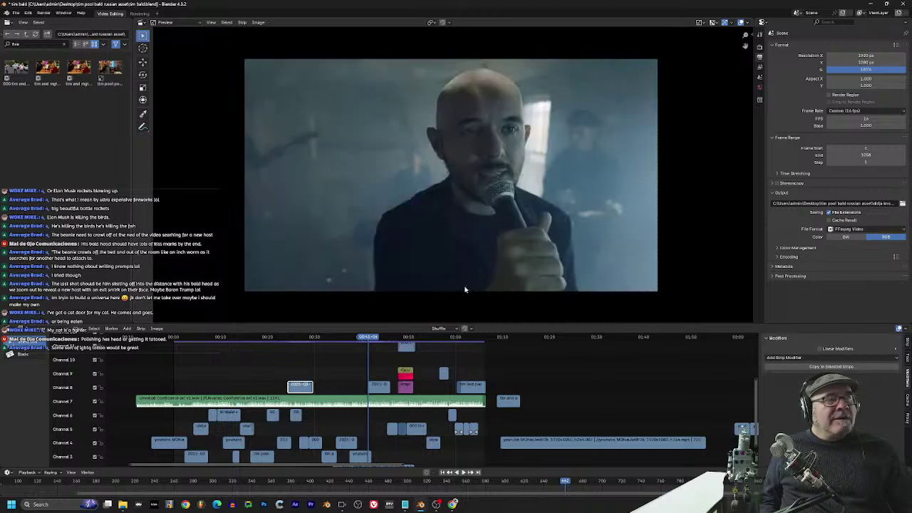
{"action": "key", "text": "Right"}
{"action": "key", "text": "Right"}
{"action": "key", "text": "Right"}
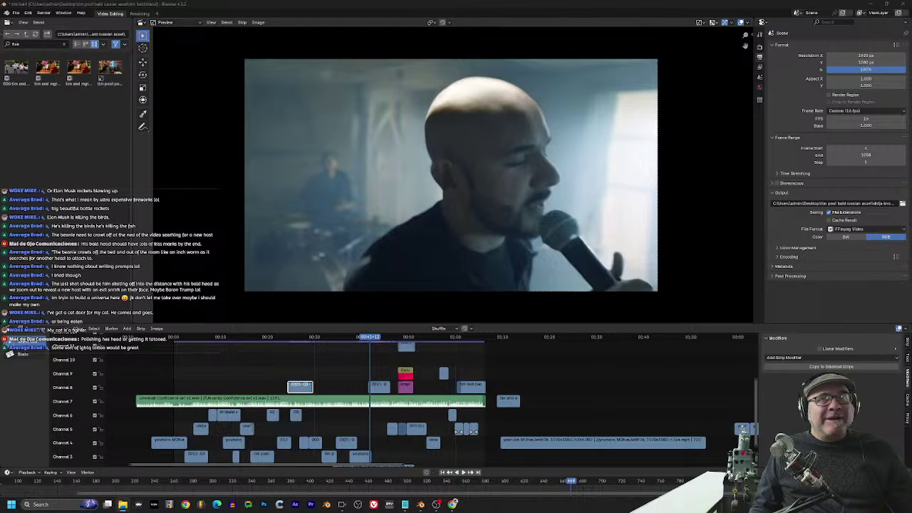
Step: Switch to File Explorer, widen its window, open the gradio_outputs folder and browse through the generated clips
{"action": "left_click_drag", "start_coordinate": [911, 159], "coordinate": [426, 97]}
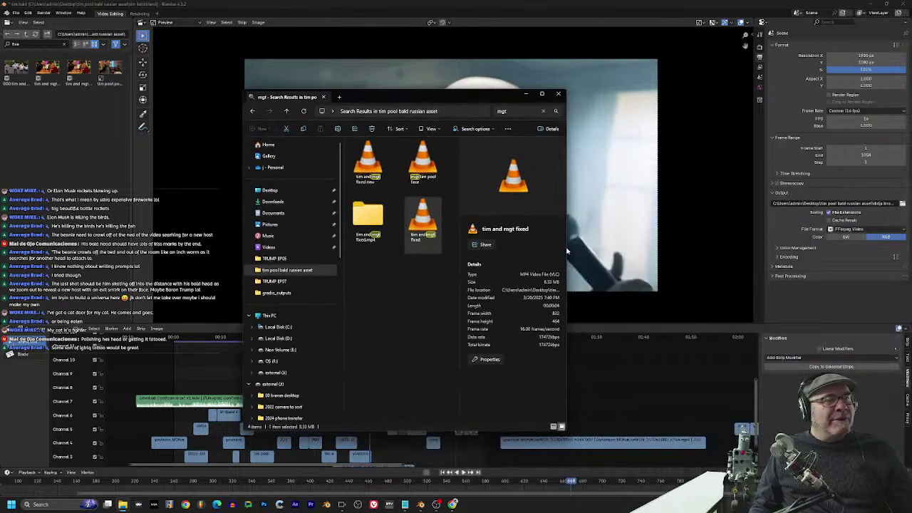
{"action": "left_click_drag", "start_coordinate": [567, 244], "coordinate": [696, 249]}
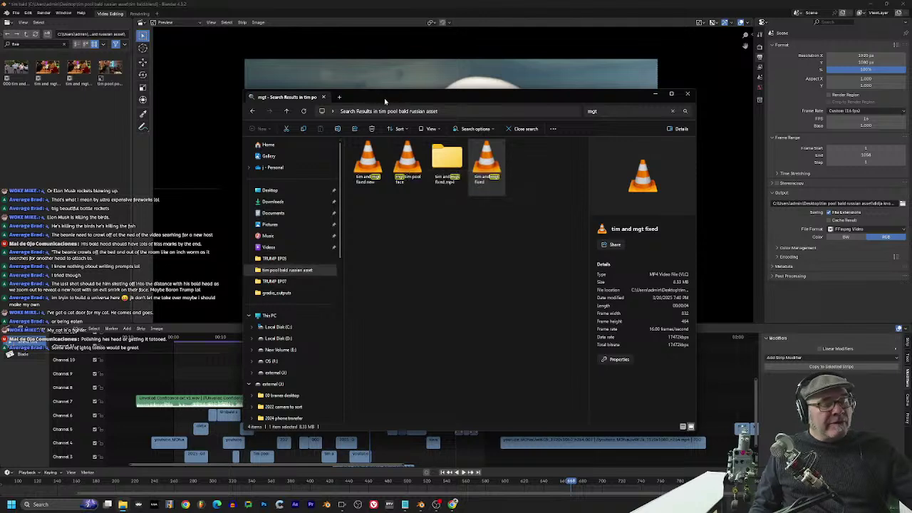
{"action": "left_click", "coordinate": [300, 297]}
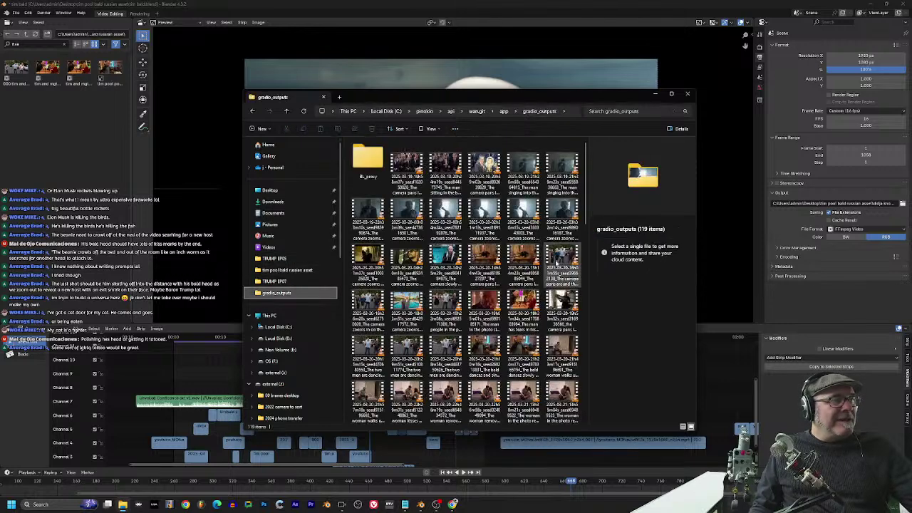
{"action": "left_click_drag", "start_coordinate": [579, 201], "coordinate": [586, 390]}
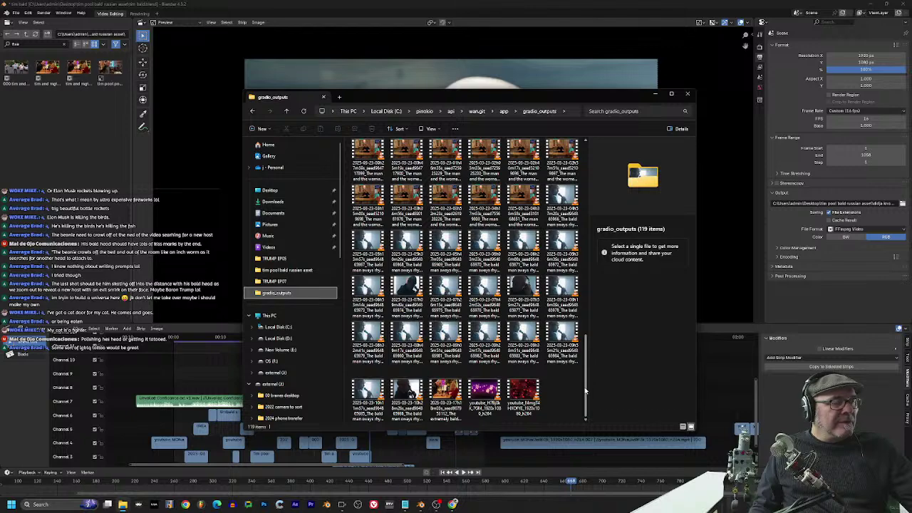
{"action": "left_click_drag", "start_coordinate": [586, 391], "coordinate": [585, 180]}
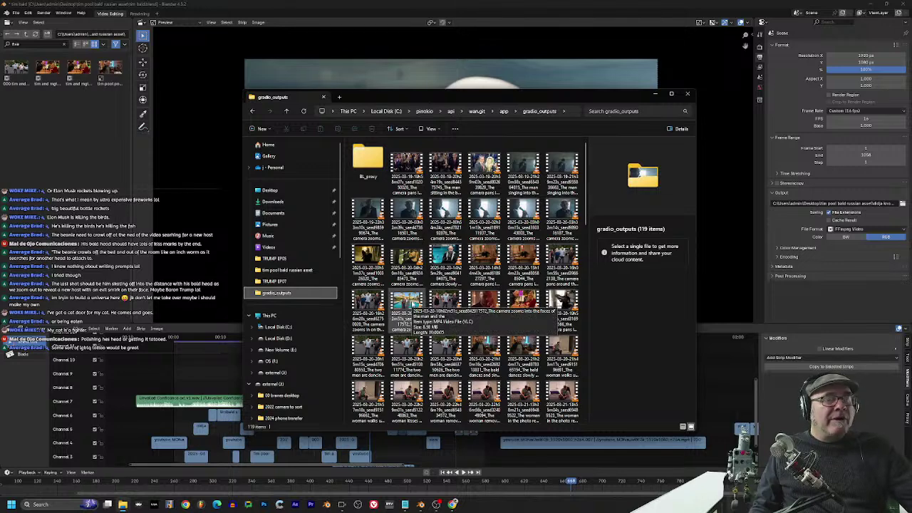
Step: Open the poolside couple clip full screen in VLC, scrub from the opening pose to the kiss and close the player
{"action": "double_click", "coordinate": [409, 302]}
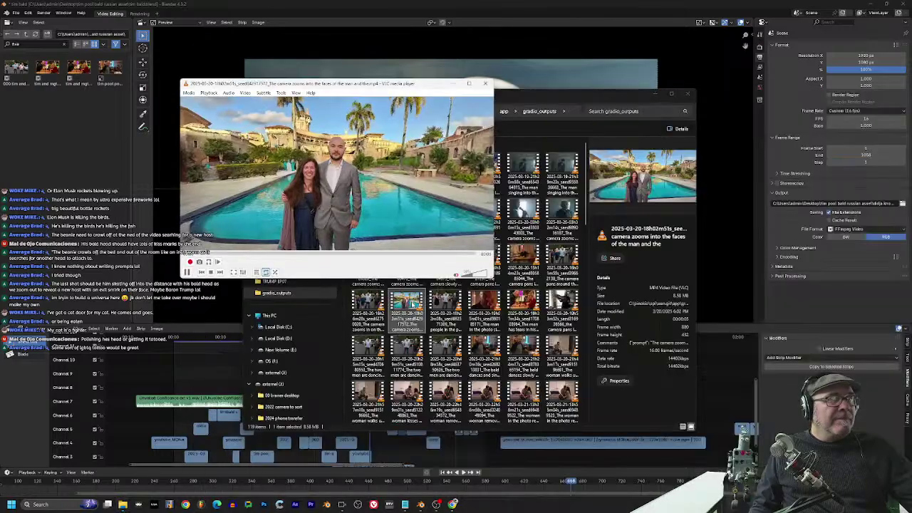
{"action": "double_click", "coordinate": [409, 232]}
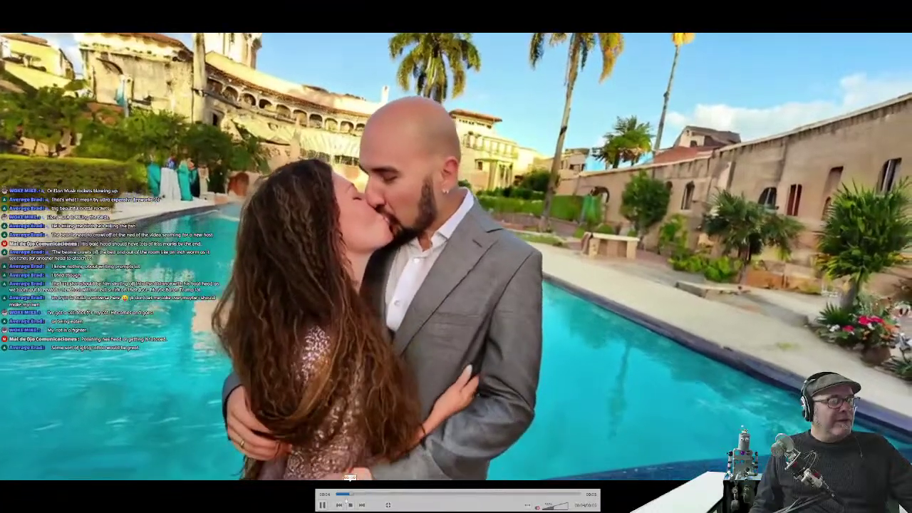
{"action": "left_click", "coordinate": [349, 494]}
{"action": "key", "text": "space"}
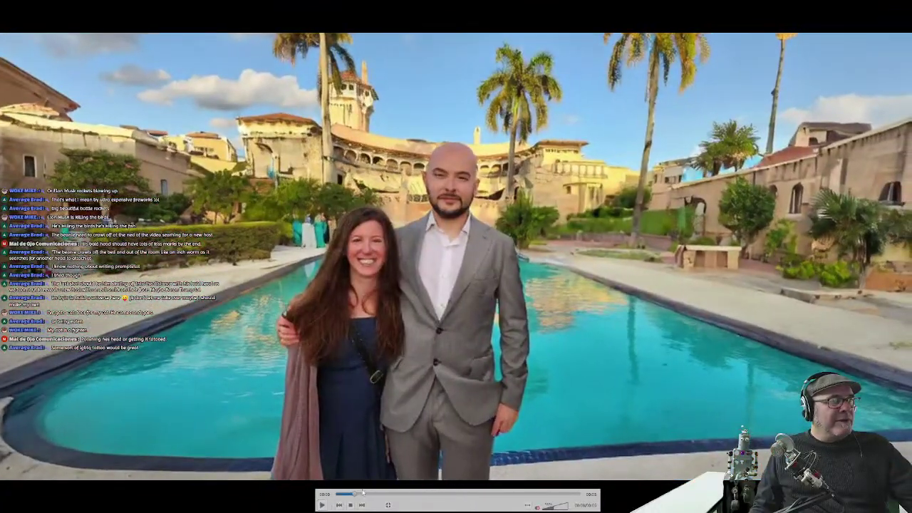
{"action": "left_click", "coordinate": [357, 494]}
{"action": "left_click", "coordinate": [341, 495]}
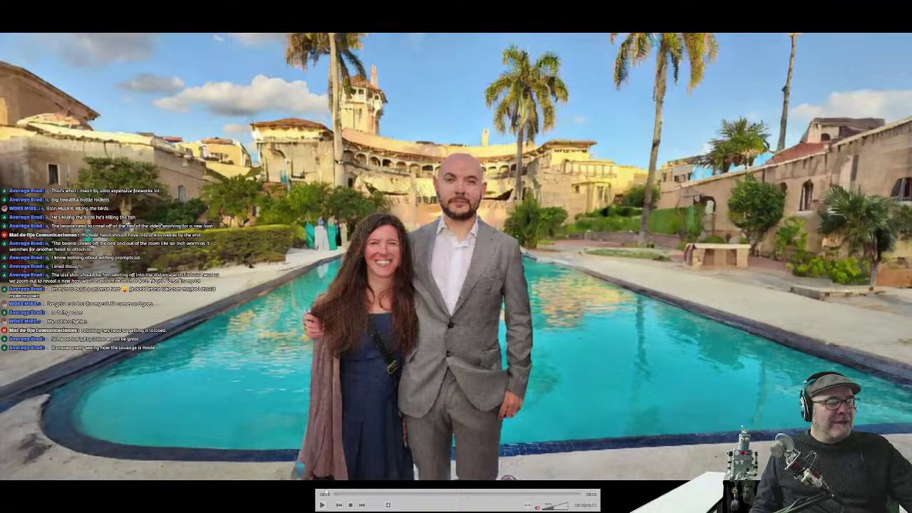
{"action": "left_click_drag", "start_coordinate": [338, 494], "coordinate": [479, 493]}
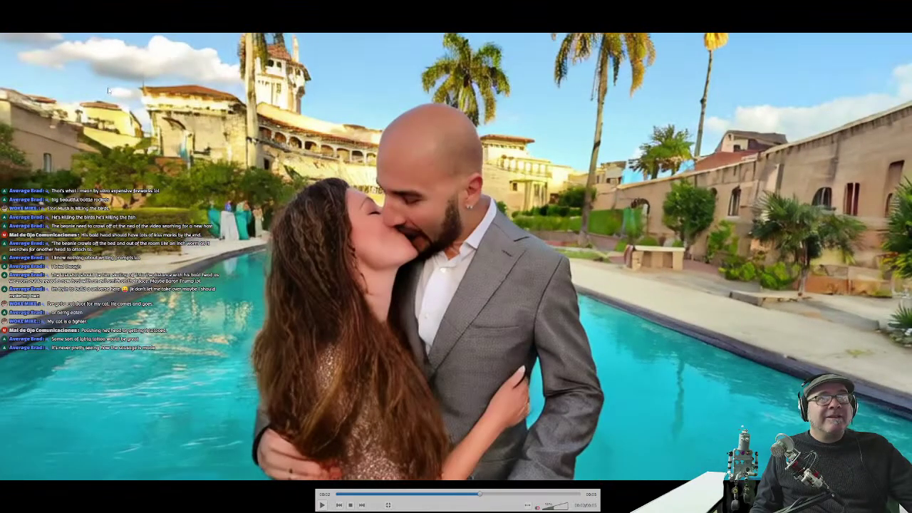
{"action": "double_click", "coordinate": [514, 273]}
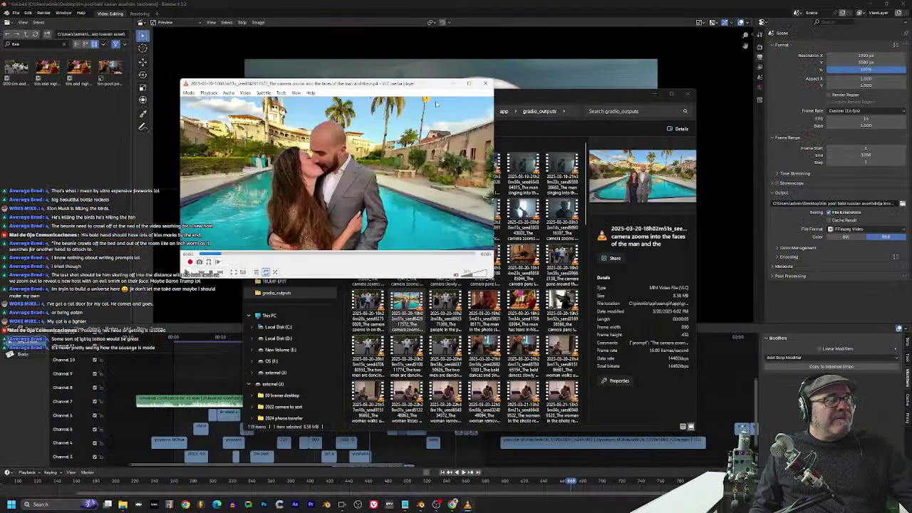
{"action": "left_click", "coordinate": [484, 84]}
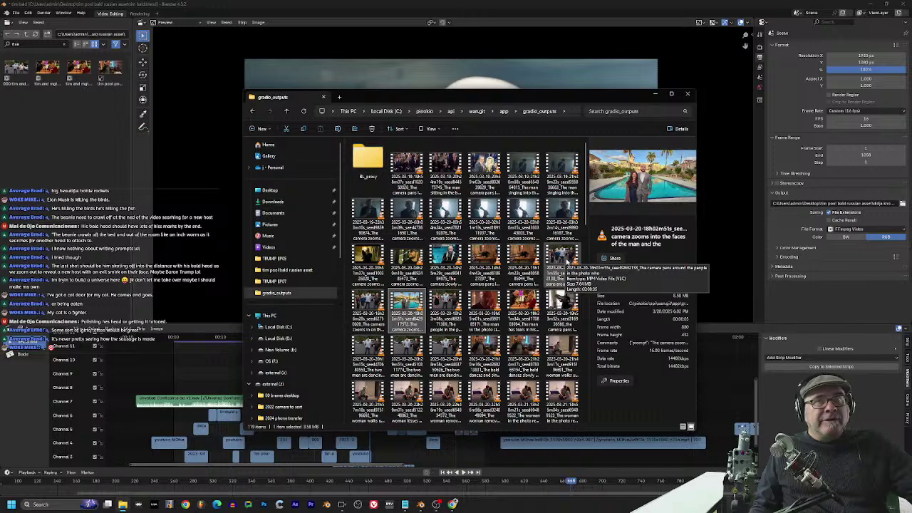
Step: Open the "The camera pans around the people in the photo" clip in VLC and view it full screen
{"action": "double_click", "coordinate": [561, 262]}
{"action": "double_click", "coordinate": [279, 154]}
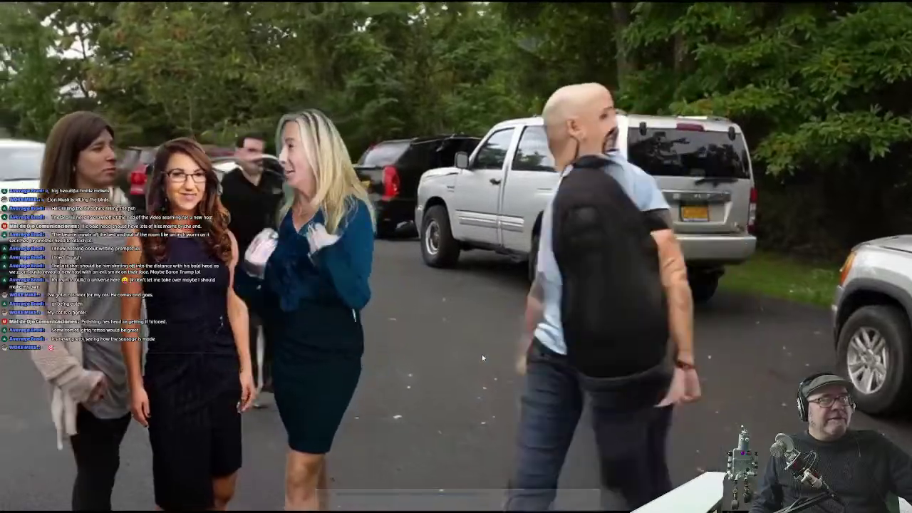